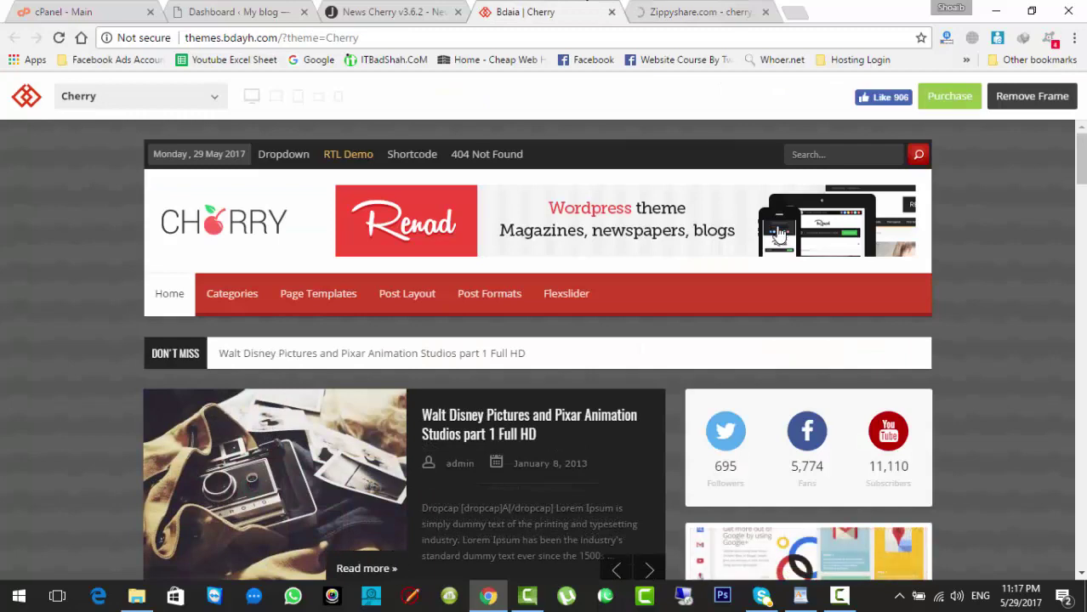
Step: Remove the preview frame from the Cherry theme demo and look through the whole homepage, returning to its beginning
click(1013, 97)
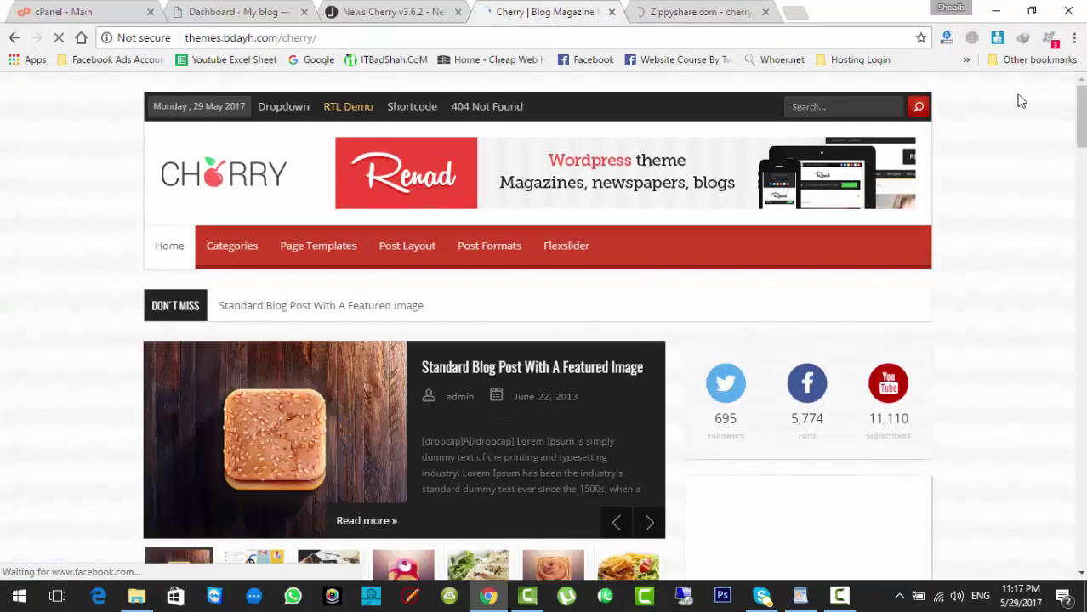
scroll(544, 323, down, 5)
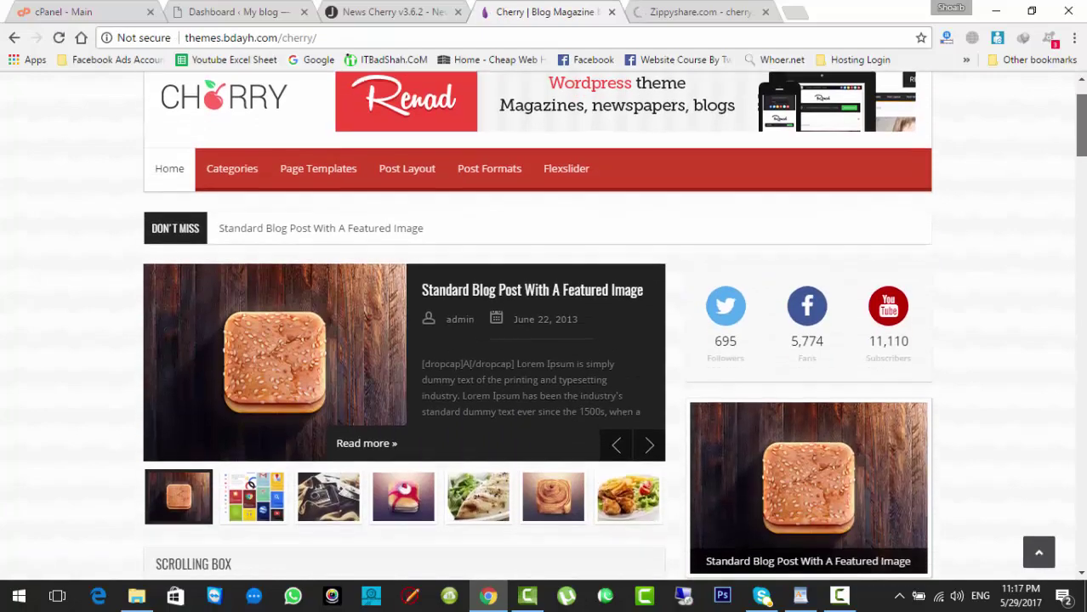
scroll(544, 323, down, 7)
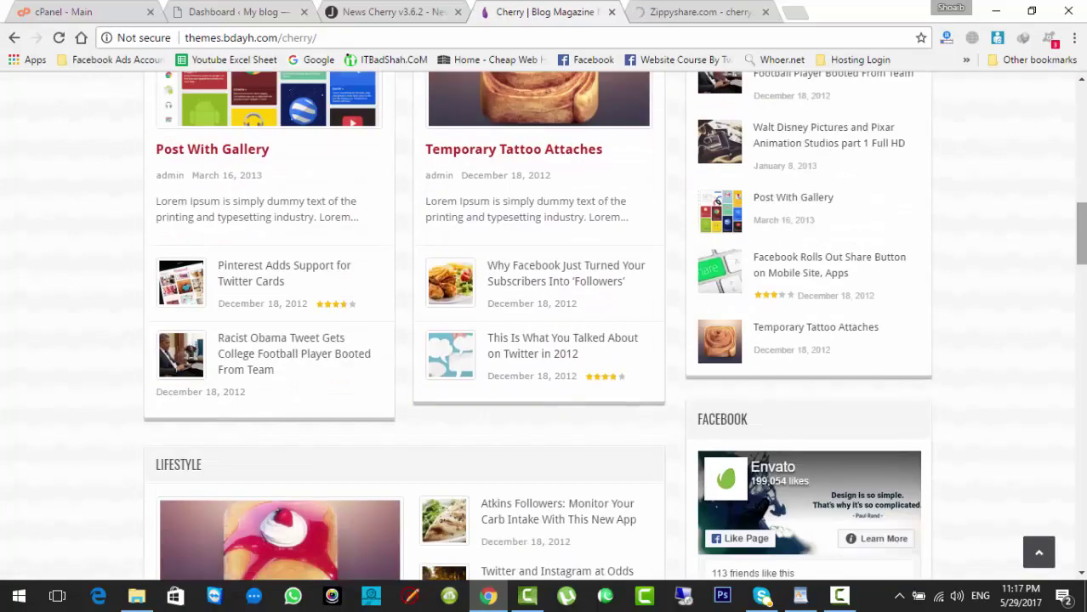
scroll(544, 323, down, 6)
scroll(544, 323, down, 15)
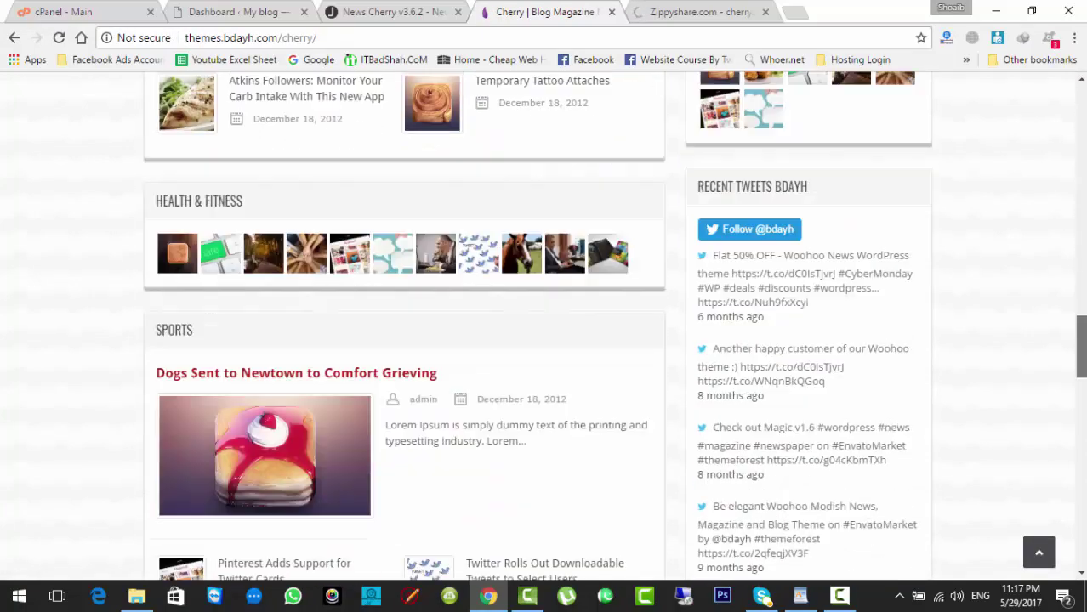
scroll(1051, 557, down, 4)
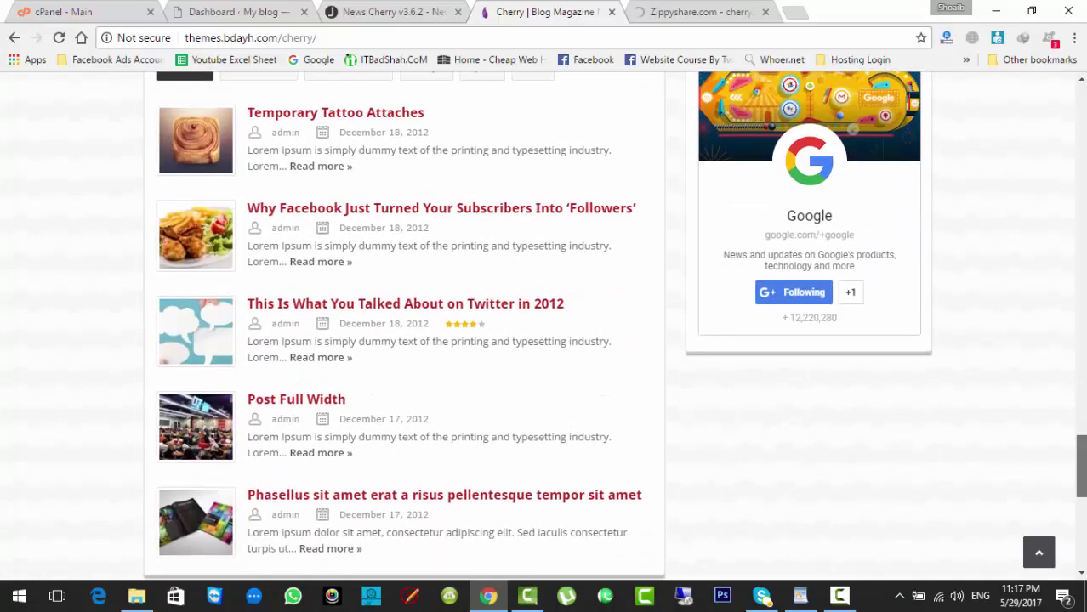
click(1046, 554)
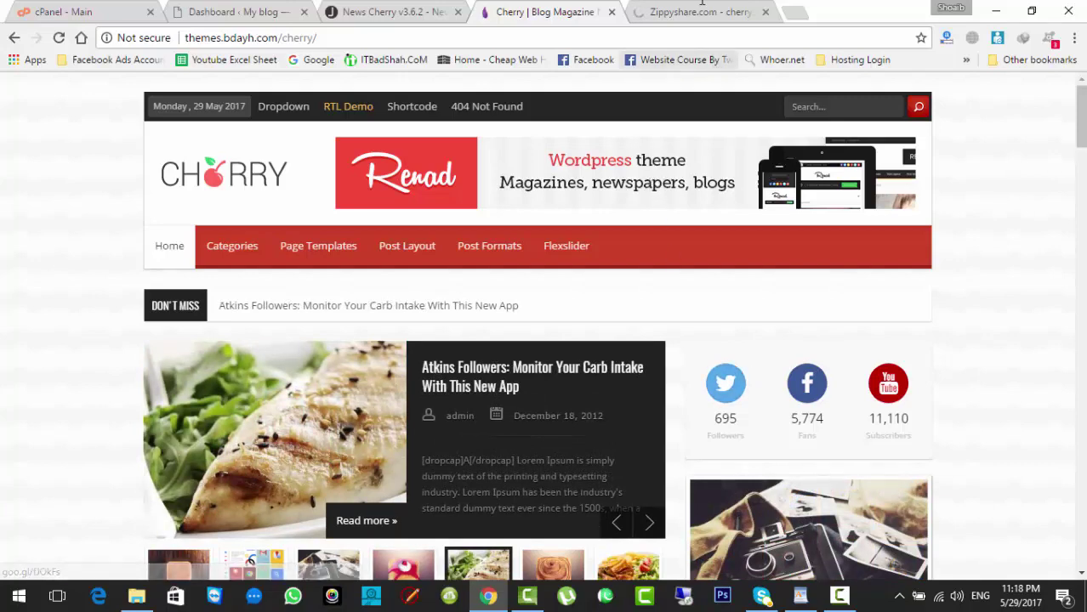
Step: Request the cherry362.rar download on the Zippyshare page, closing the advertising pages that open and reloading the file page
click(688, 11)
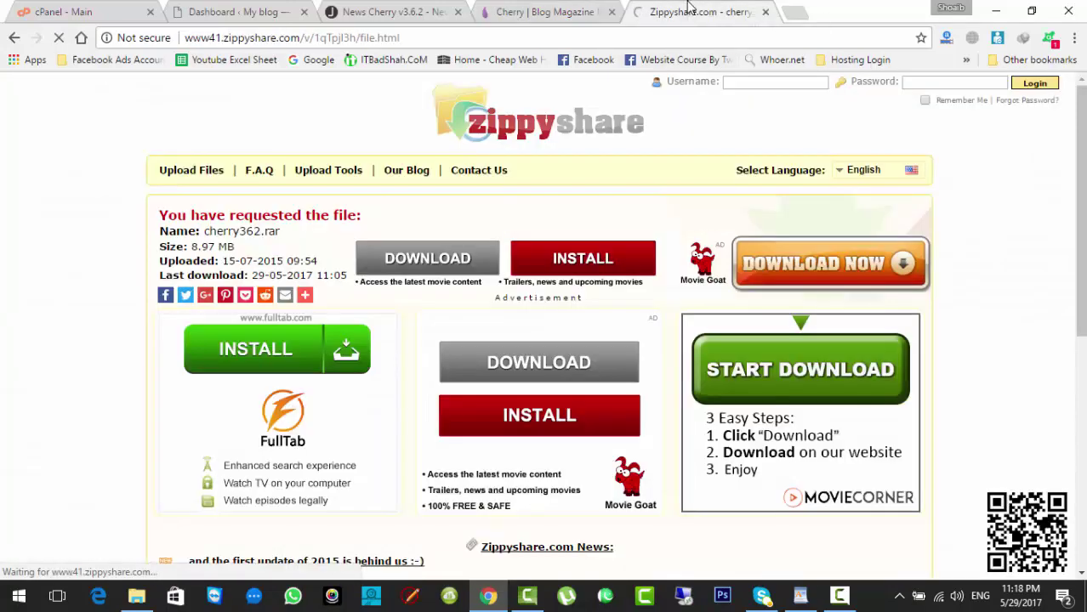
click(801, 270)
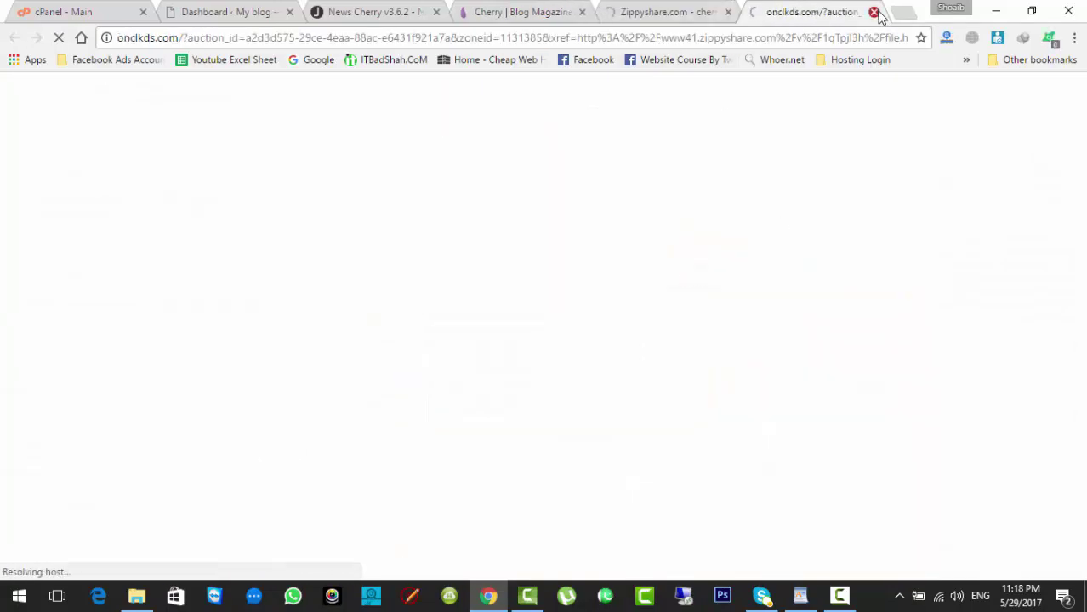
click(874, 12)
click(783, 34)
key(Return)
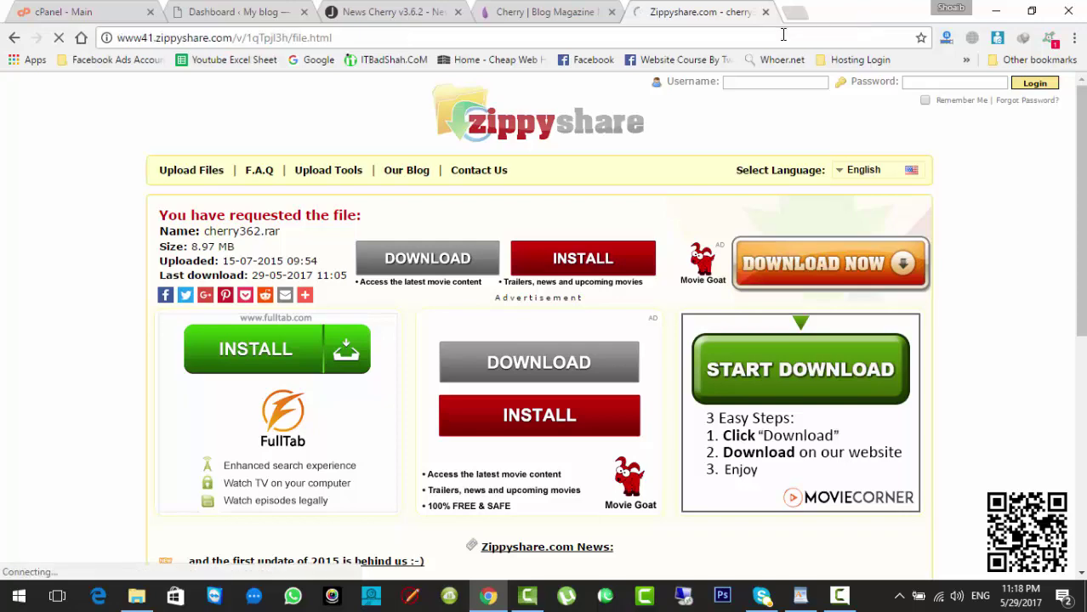
click(820, 272)
click(874, 12)
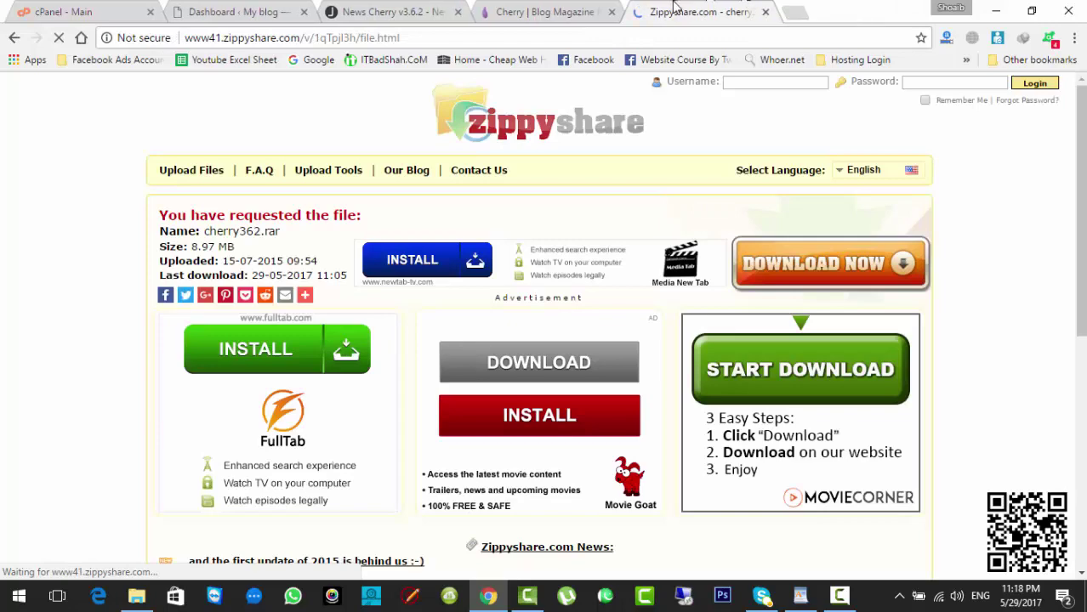
Step: Dismiss the duplicate download request without adding exceptions, start downloading cherry362.rar as a Compressed file, and hide the connection details
click(571, 8)
click(383, 8)
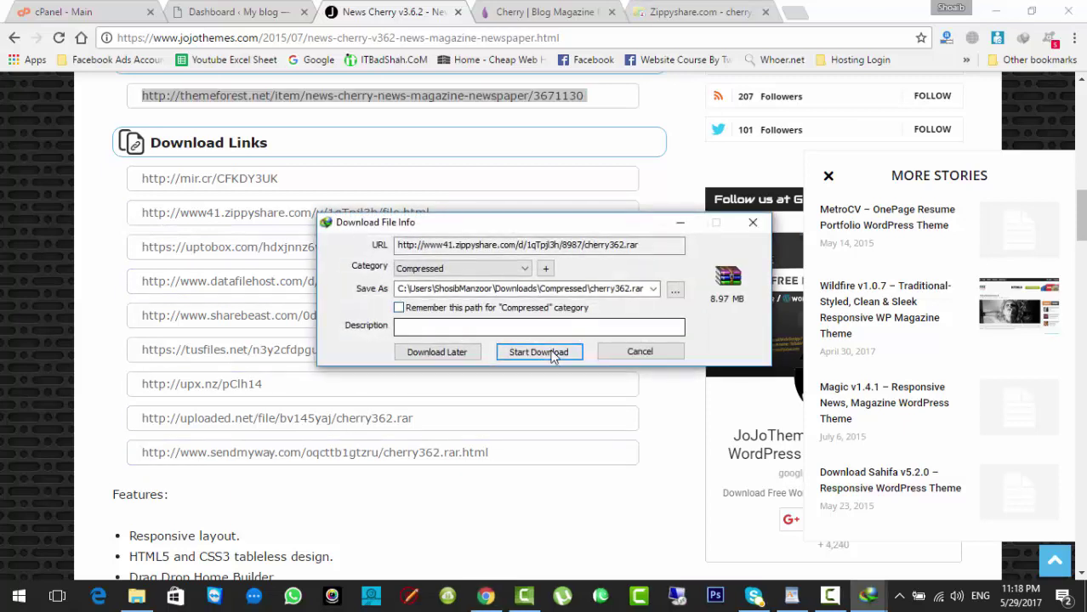
click(747, 228)
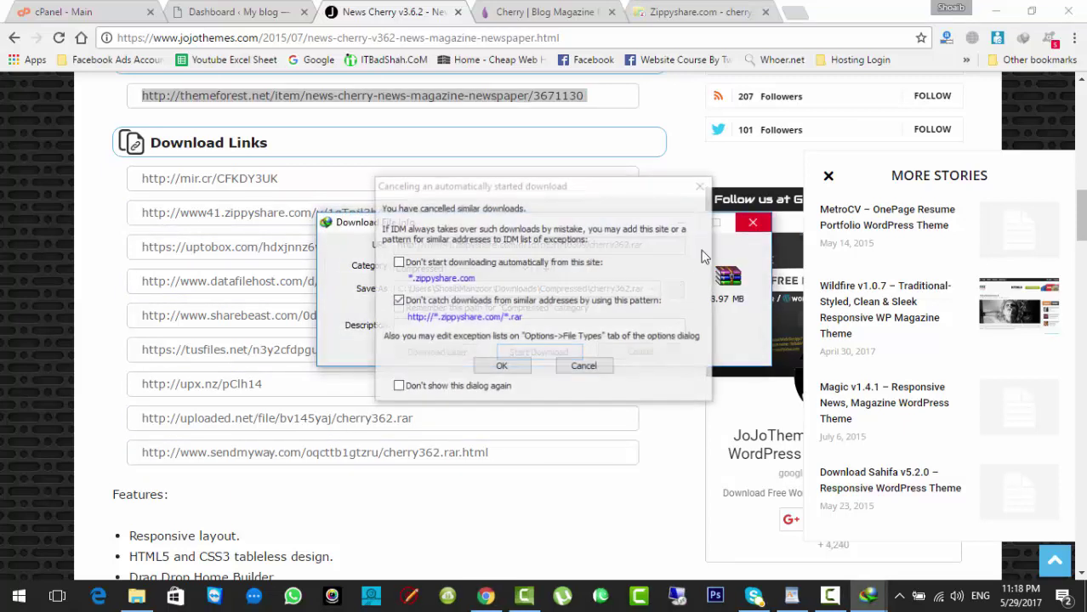
click(579, 370)
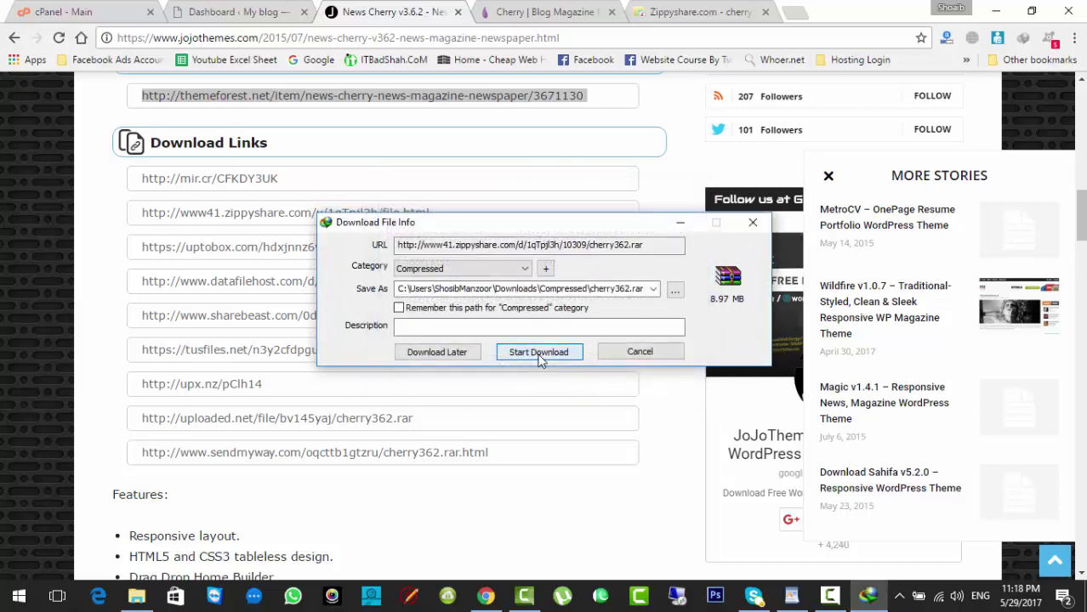
click(539, 355)
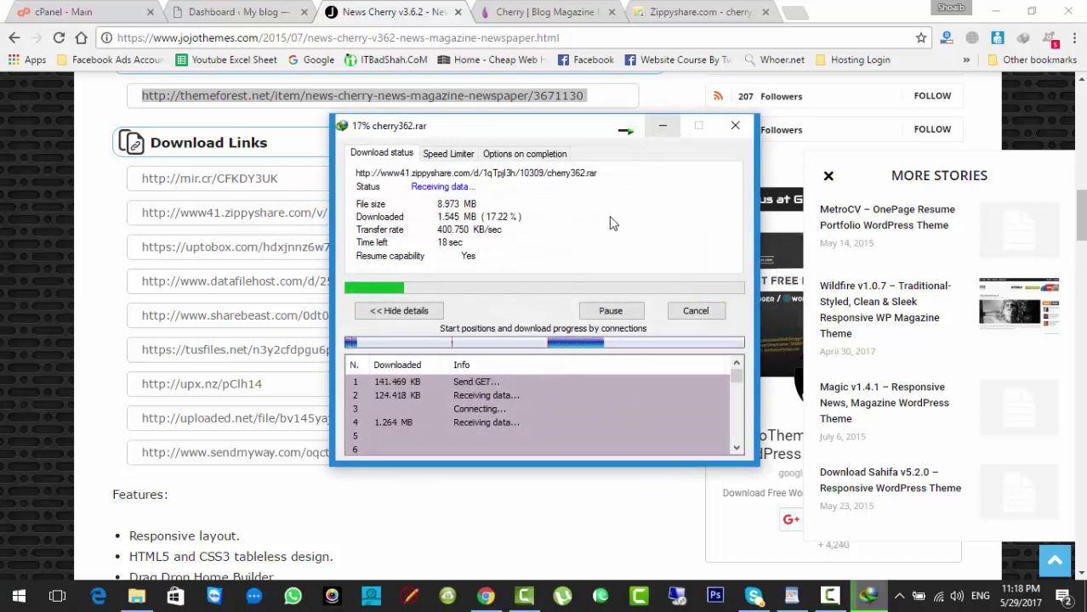
click(378, 310)
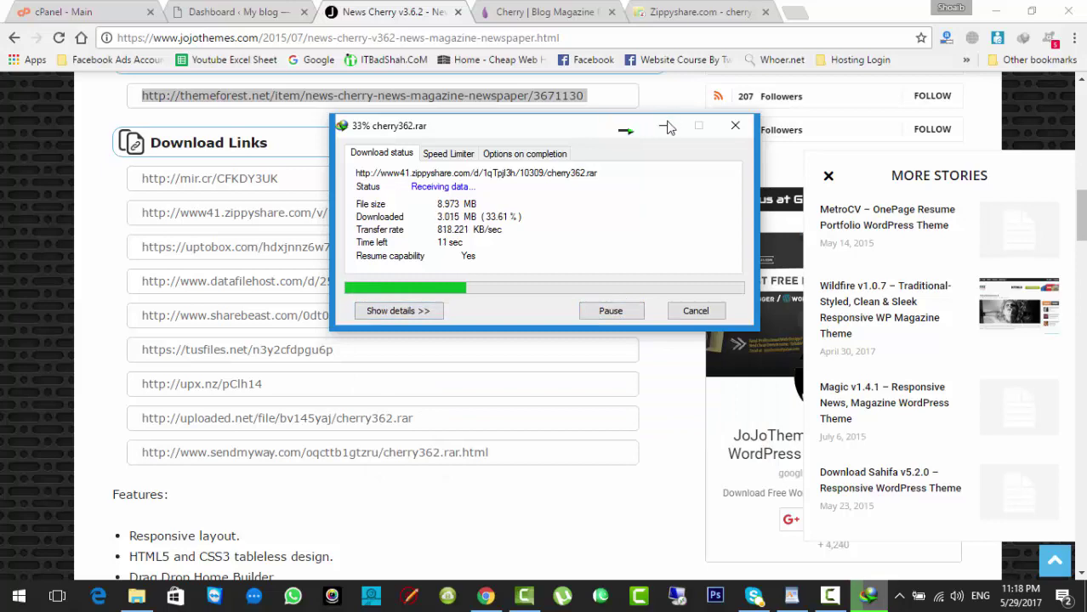
Step: Close the theme download page, the Cherry demo and the Zippyshare page, leaving the WordPress dashboard open
click(450, 12)
click(457, 12)
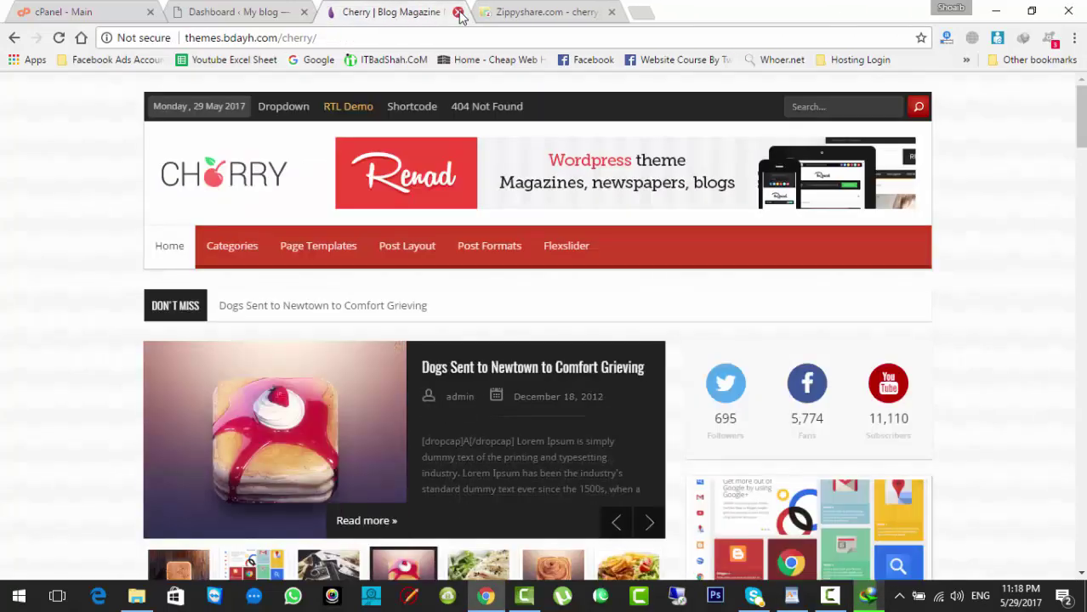
click(458, 12)
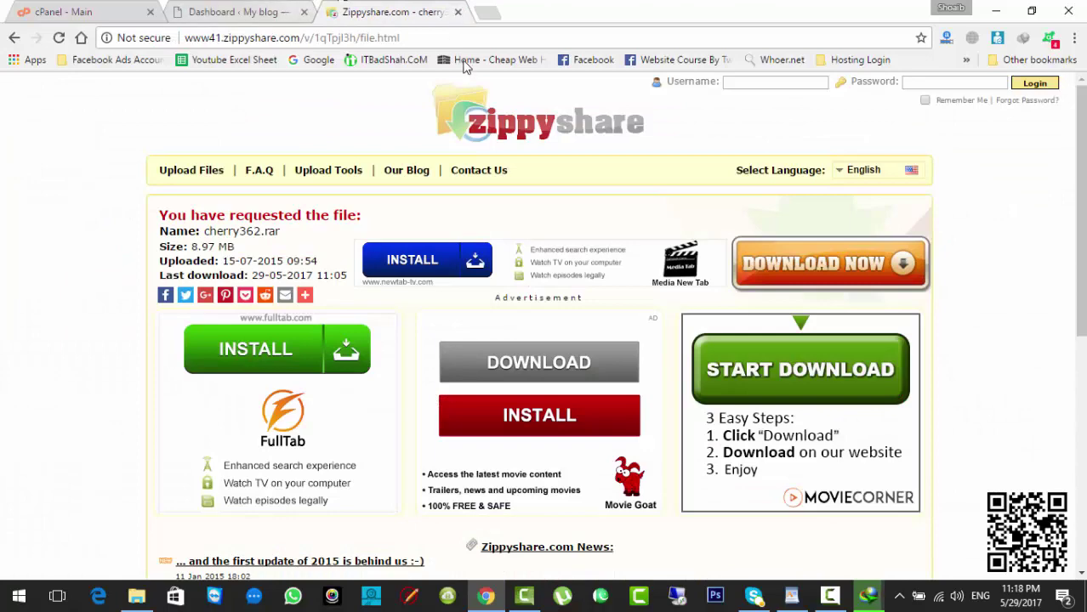
click(458, 12)
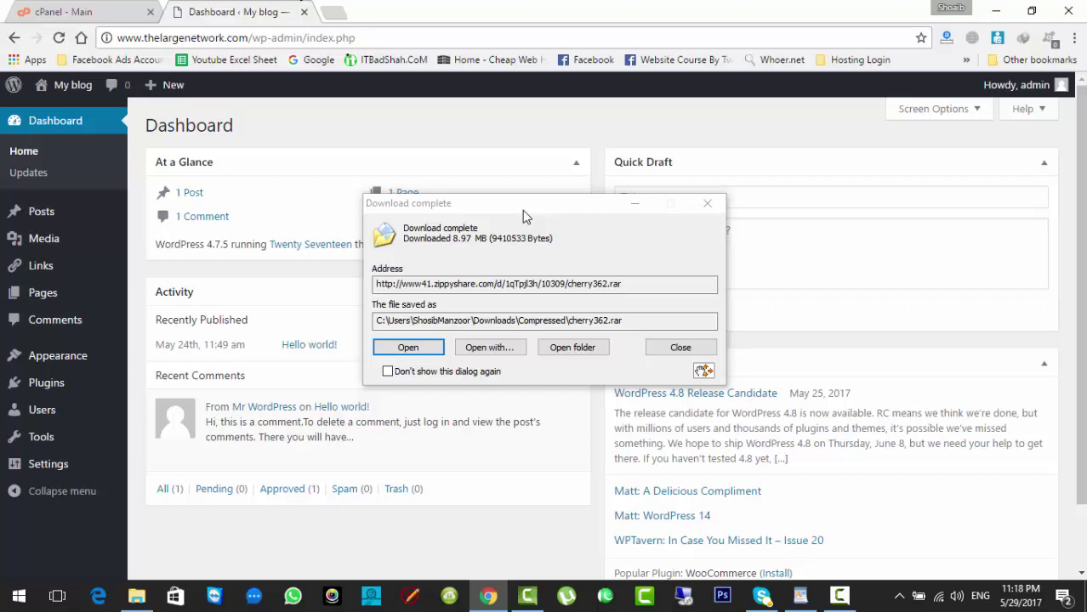
Step: Show the downloaded cherry362 archive in its folder and extract it directly into that folder
click(559, 348)
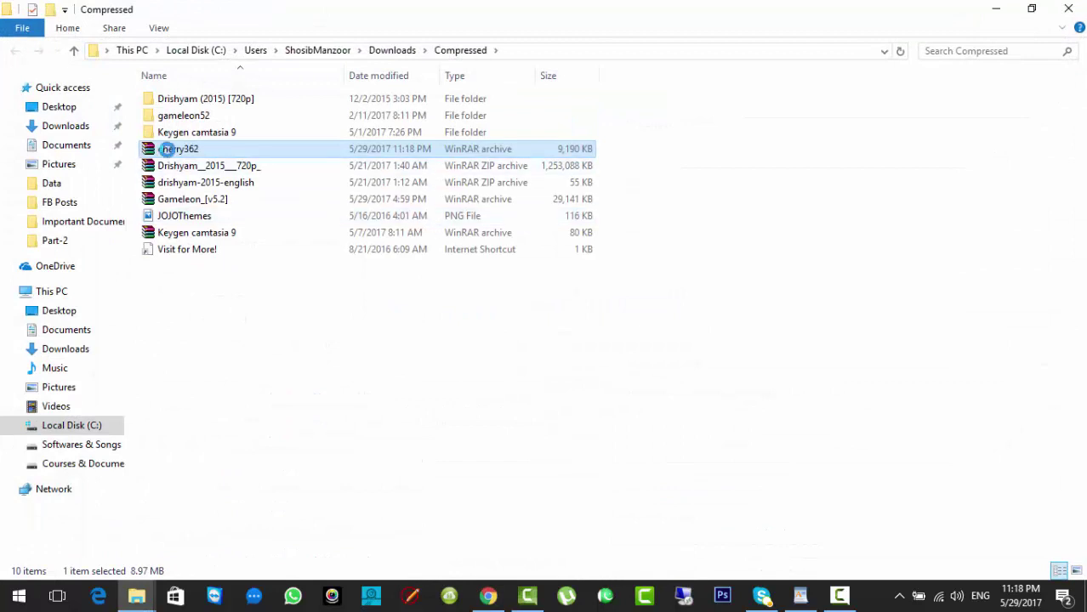
right_click(164, 149)
click(213, 215)
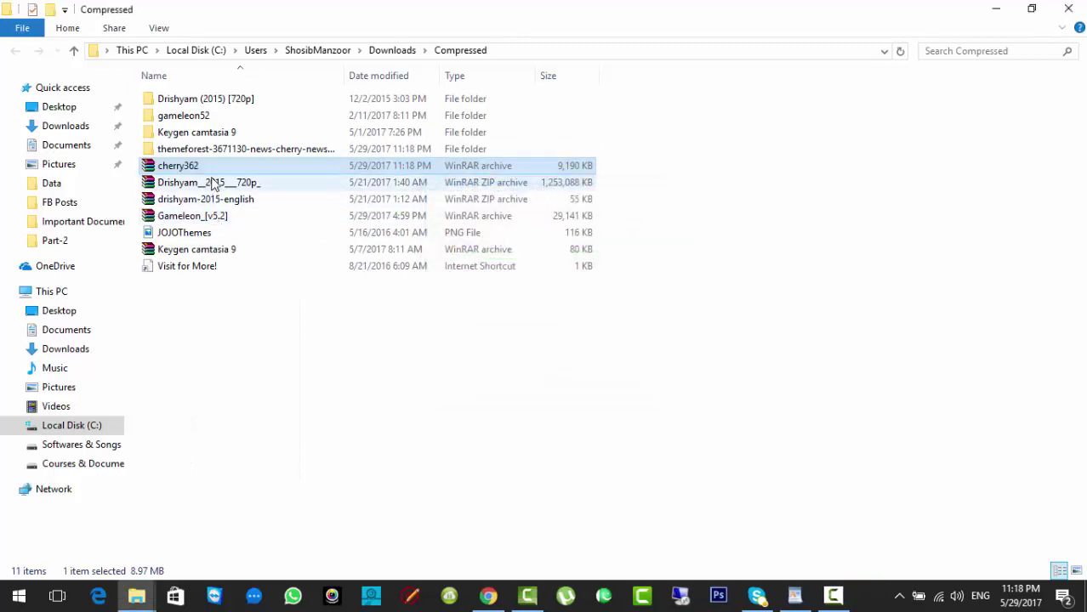
Step: Examine the contents of the extracted themeforest folder and its cherry subfolder, returning to the Compressed folder
double_click(196, 151)
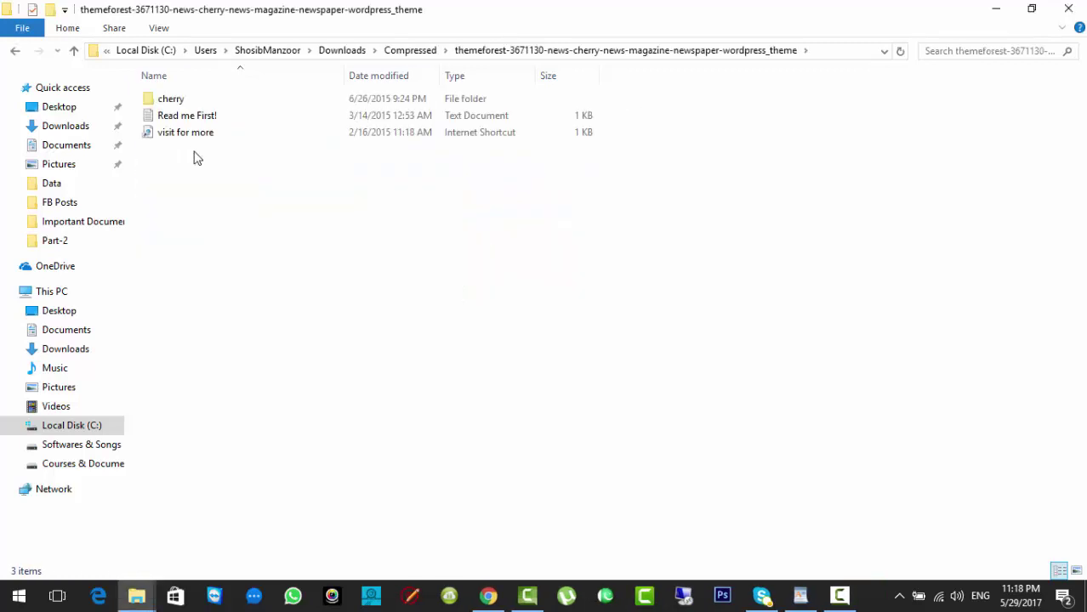
double_click(177, 101)
scroll(1078, 164, down, 6)
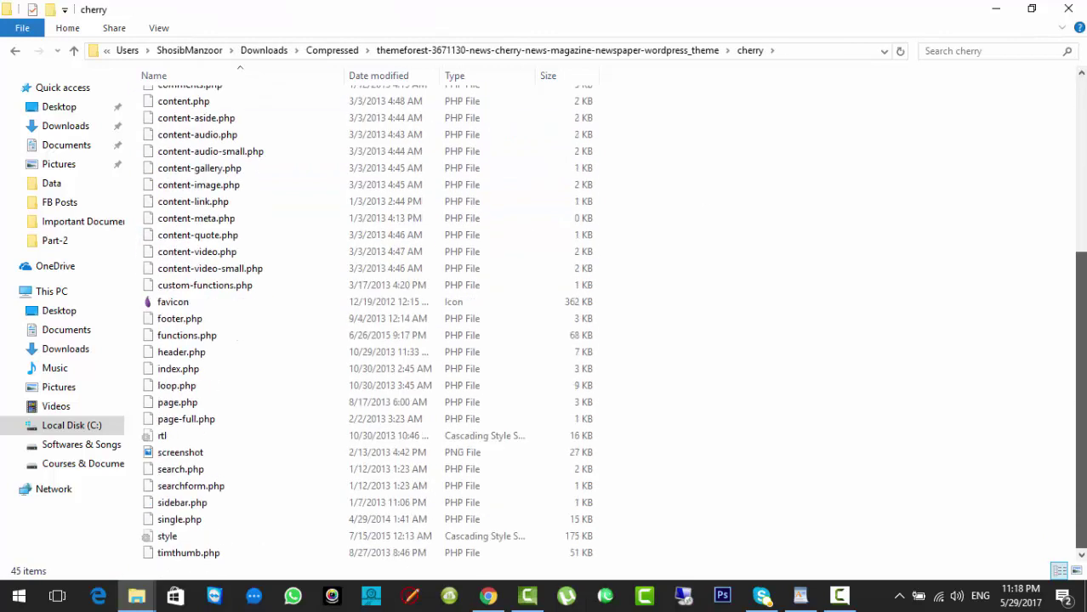
key(alt+Left)
key(alt+Left)
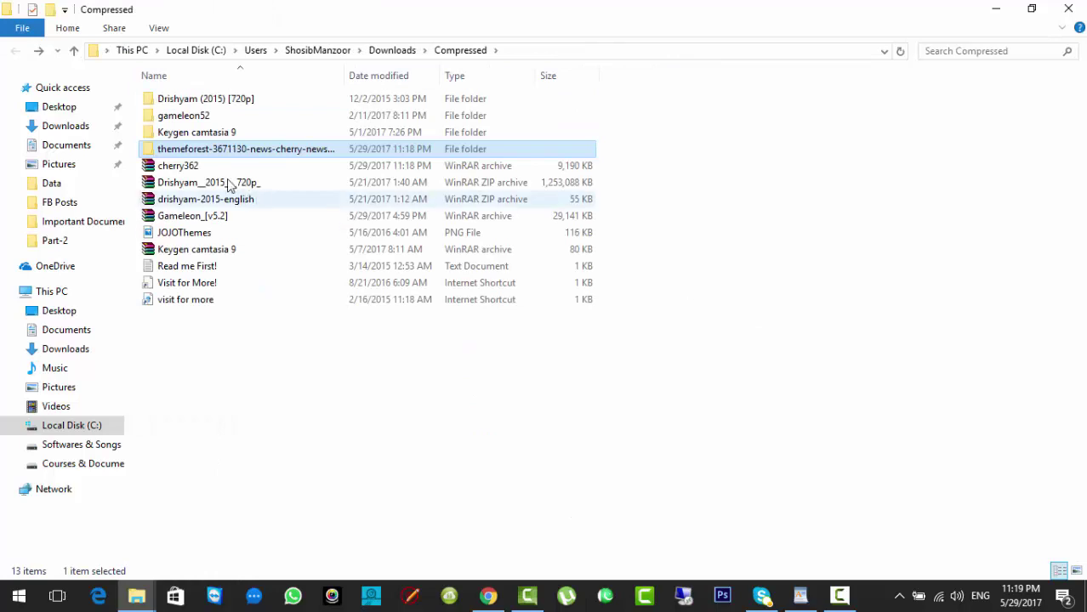
Step: Move the cherry362 archive into a new folder inside Compressed, keeping the default folder name, and extract the archive there
right_click(190, 170)
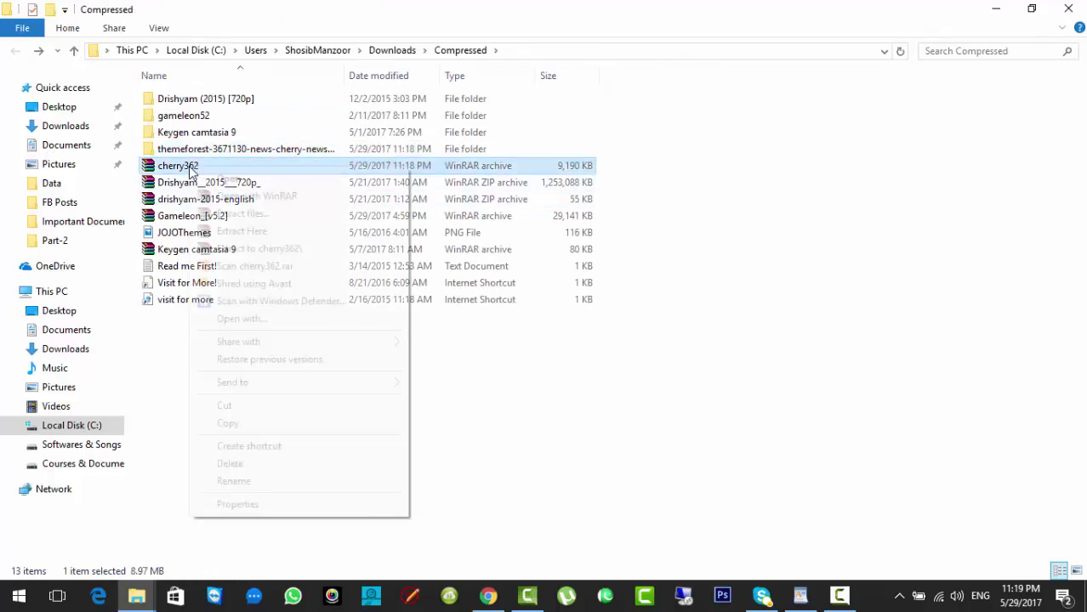
click(228, 405)
right_click(237, 406)
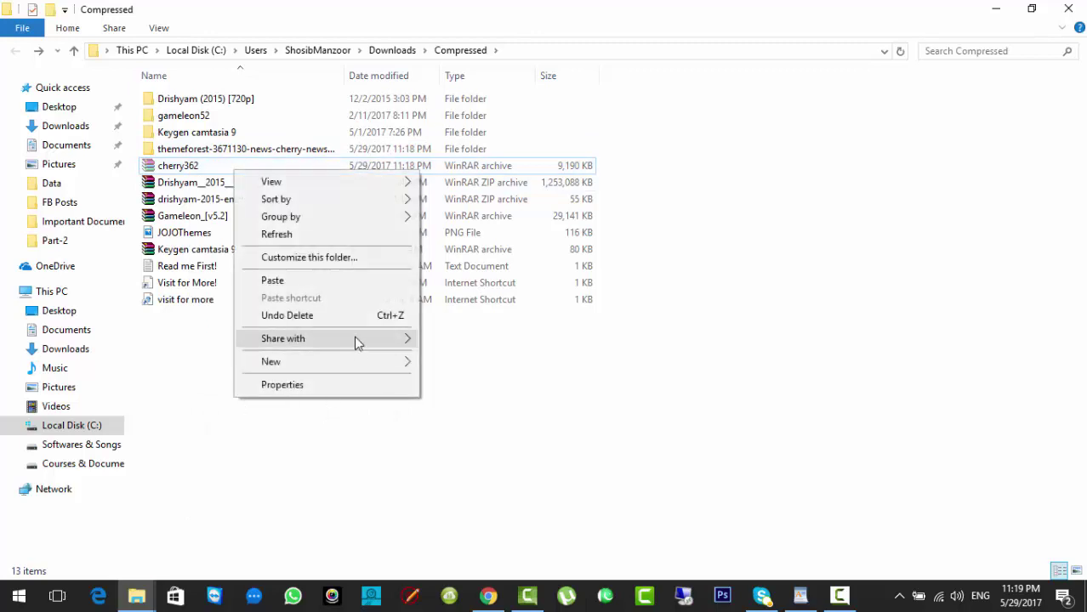
mouse_move(399, 364)
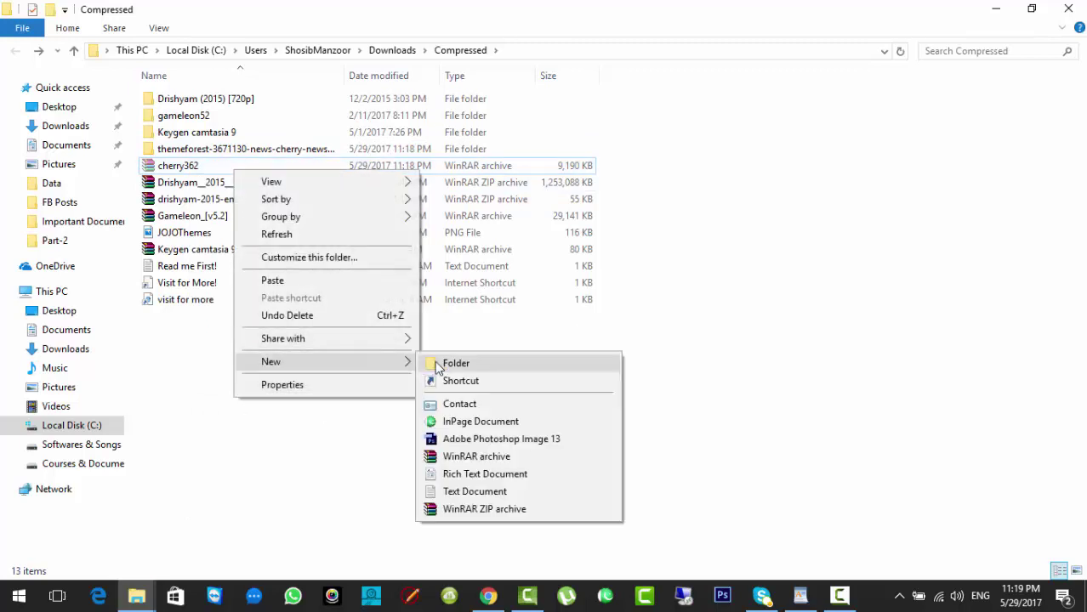
click(437, 365)
key(Return)
key(Return)
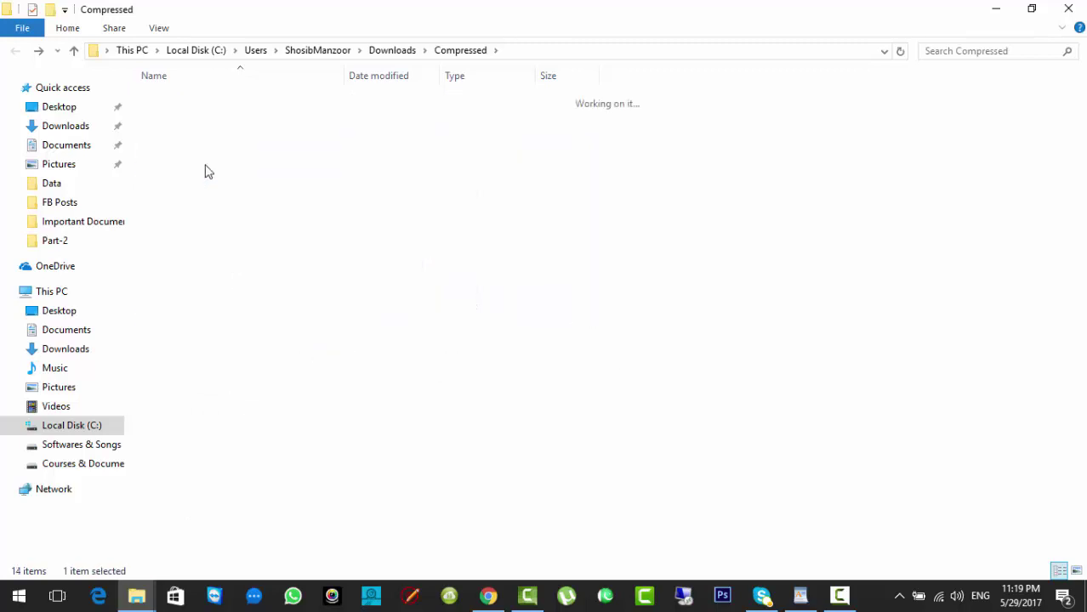
key(ctrl+v)
right_click(175, 98)
click(249, 160)
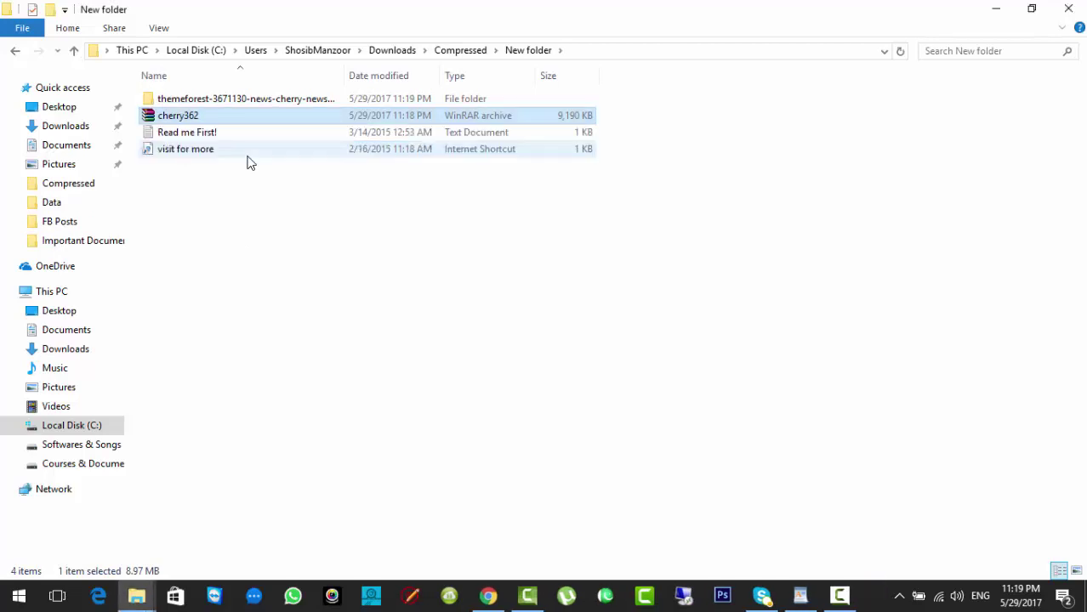
Step: Inspect the newly extracted theme's cherry folder and its bdayh subfolder, returning to the themeforest folder that holds cherry
double_click(242, 102)
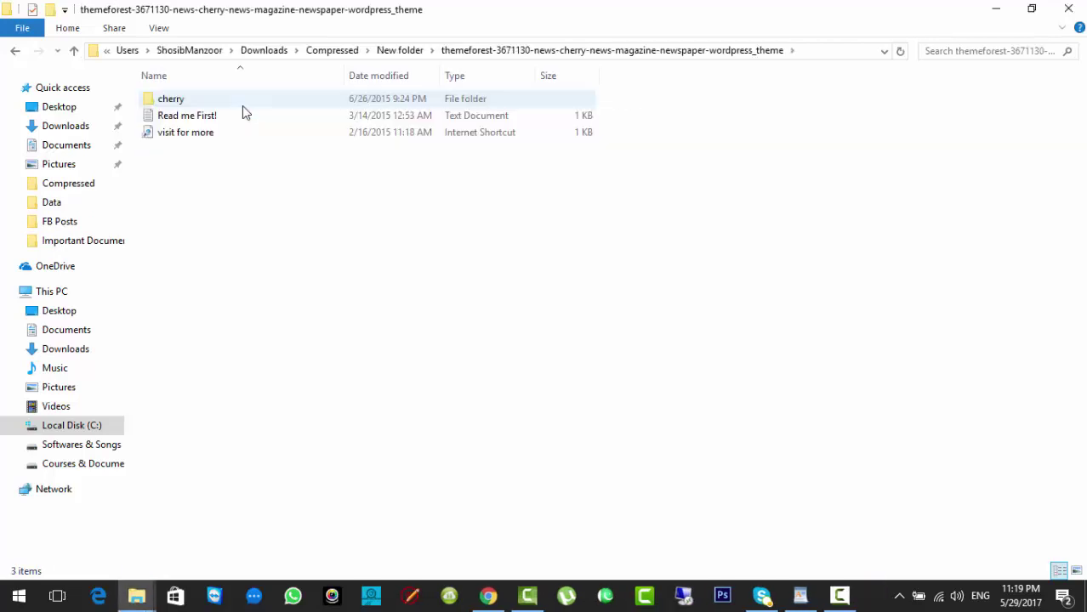
double_click(200, 102)
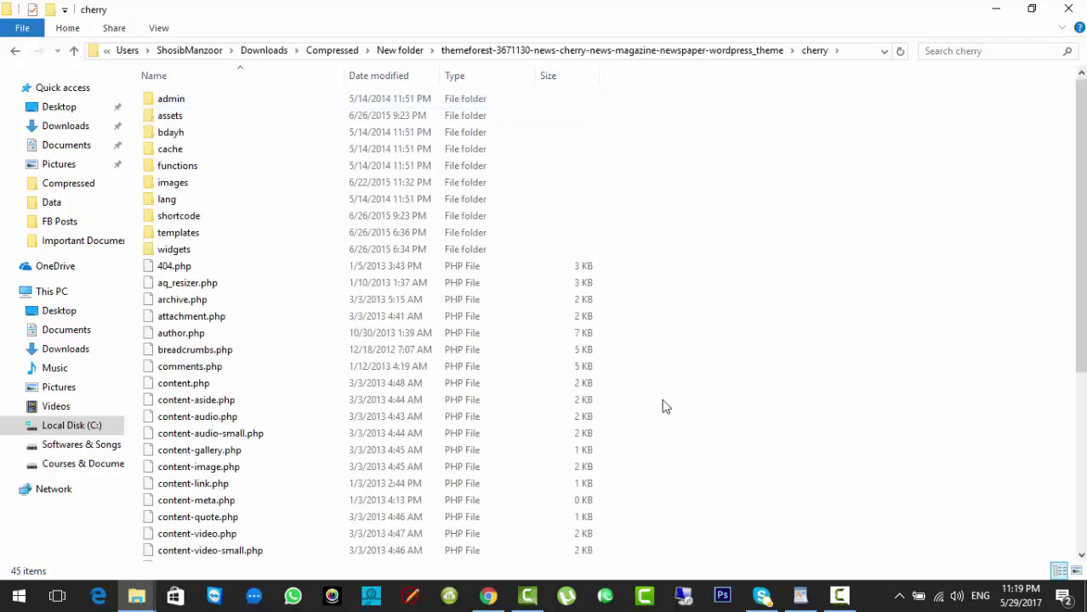
scroll(366, 323, down, 6)
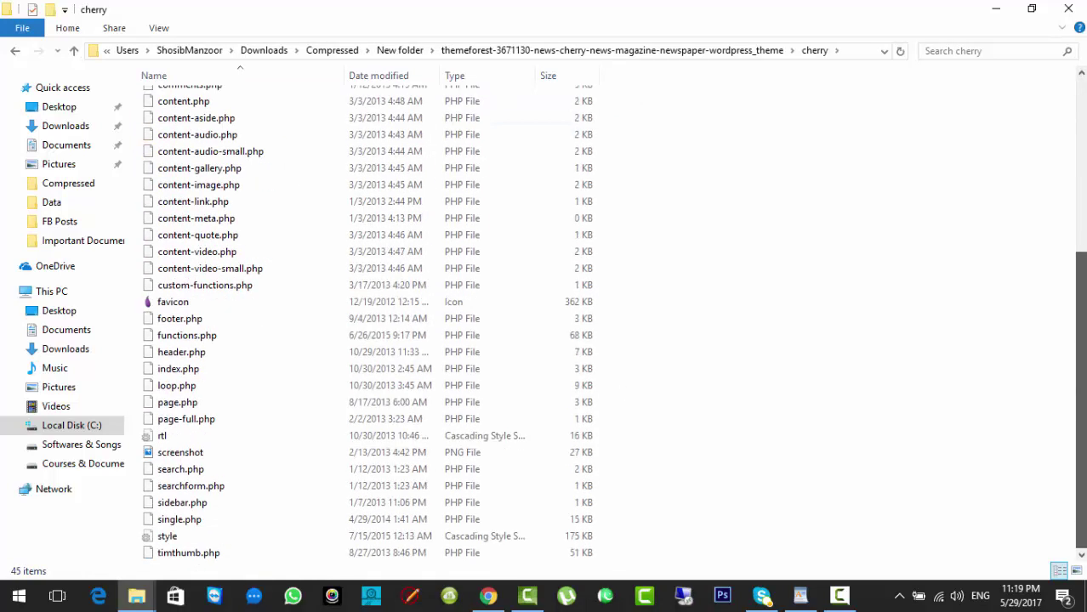
scroll(365, 324, up, 6)
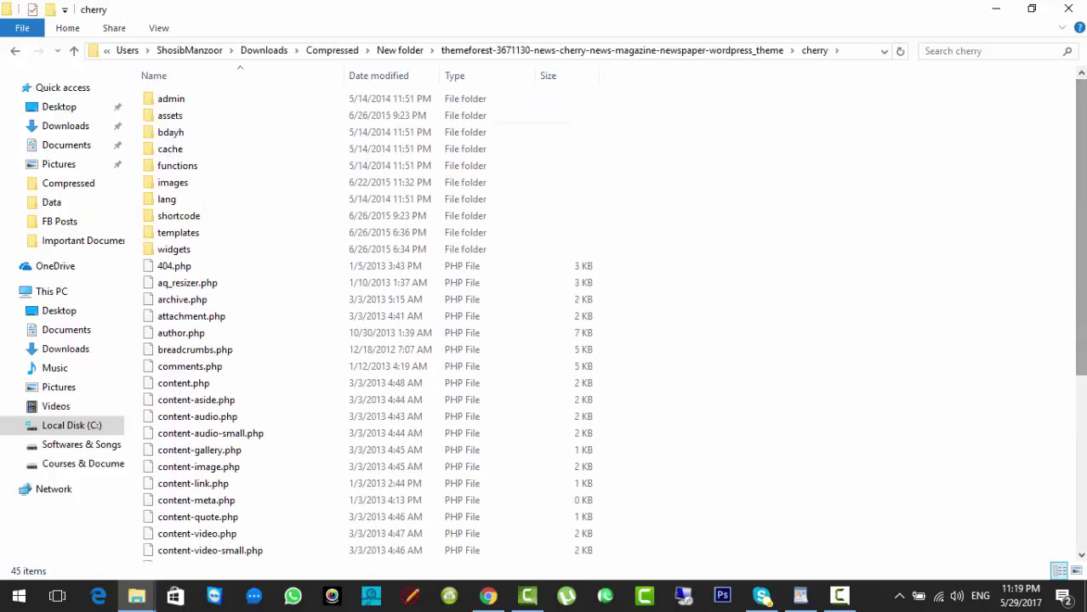
click(202, 139)
double_click(202, 139)
key(BackSpace)
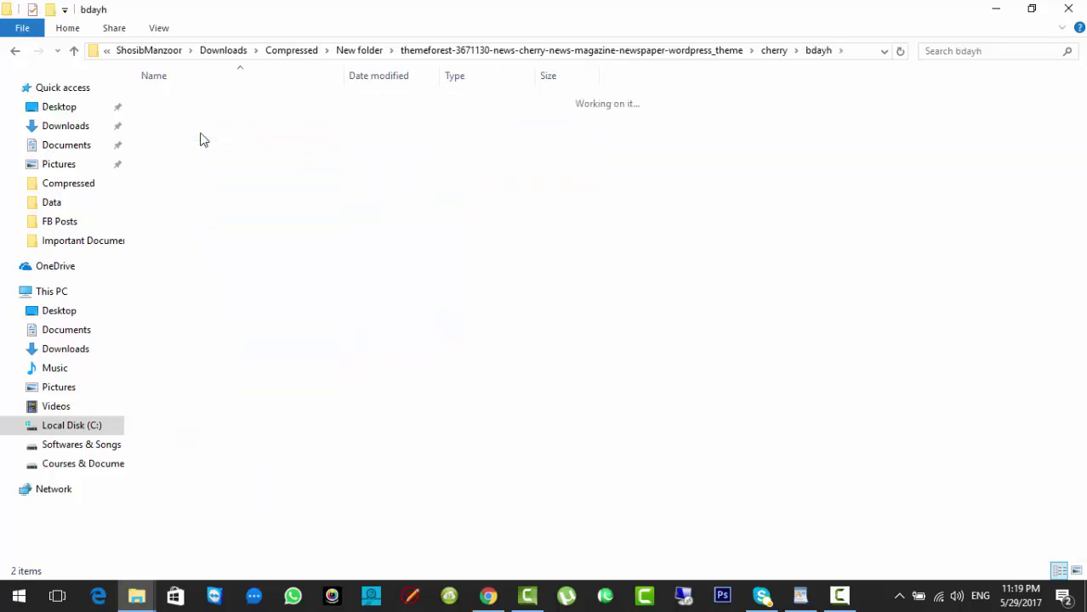
key(BackSpace)
key(BackSpace)
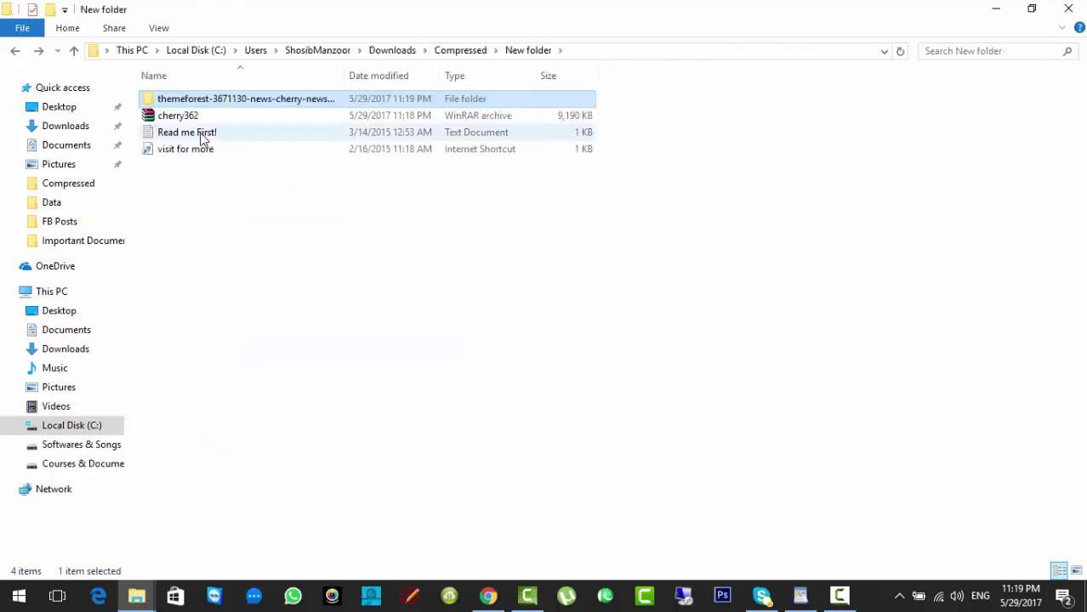
key(Return)
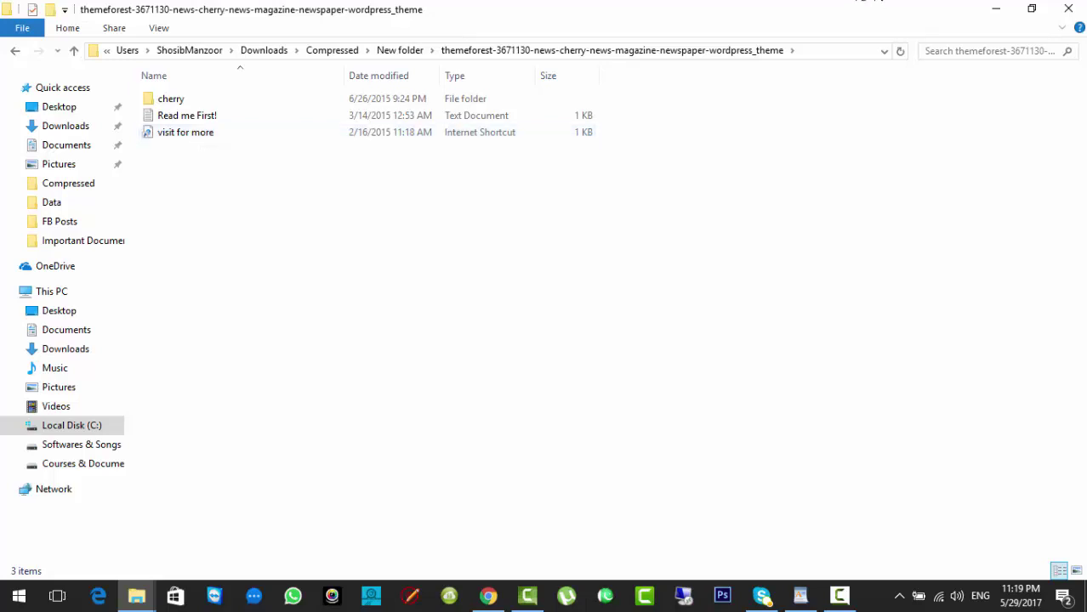
Step: Close the extracted theme's folder window and search Google in a new browser tab for "Cherry - Themeforest Responsive News and Magazine Theme"
click(1070, 9)
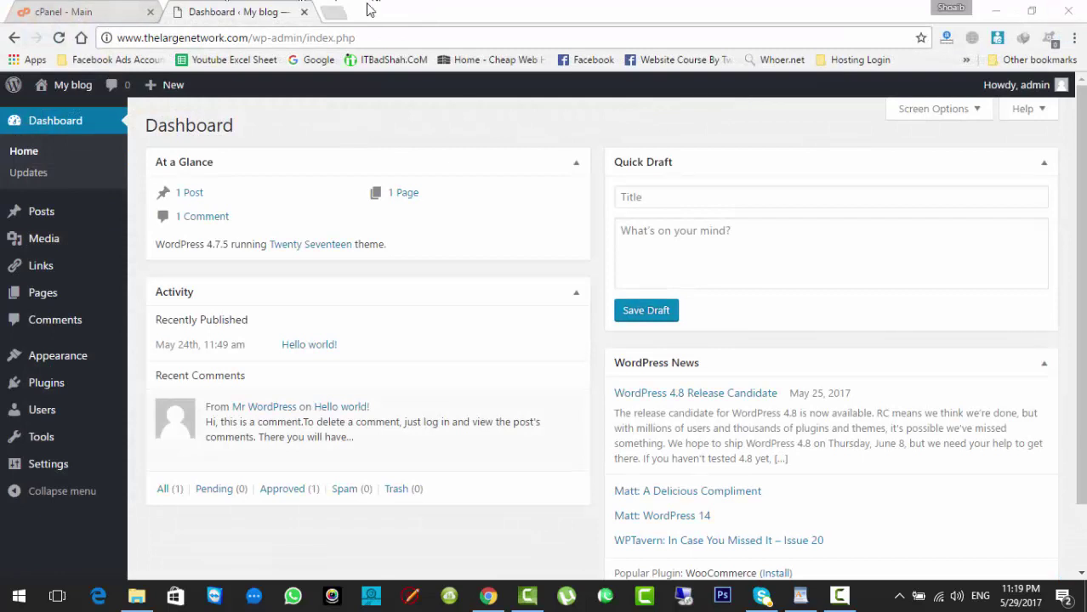
click(333, 12)
text(che)
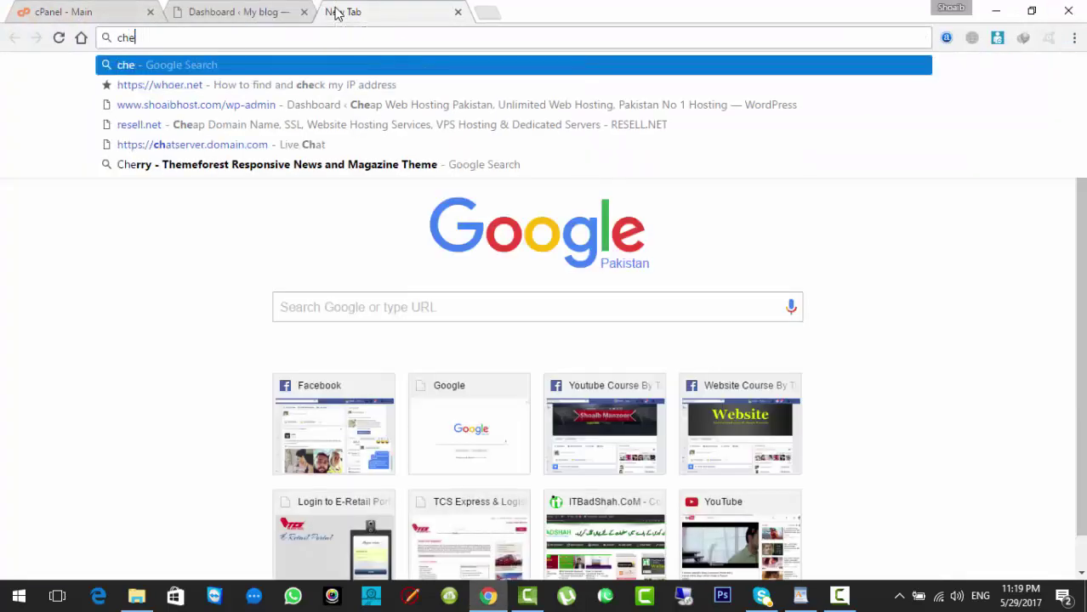
text(rr)
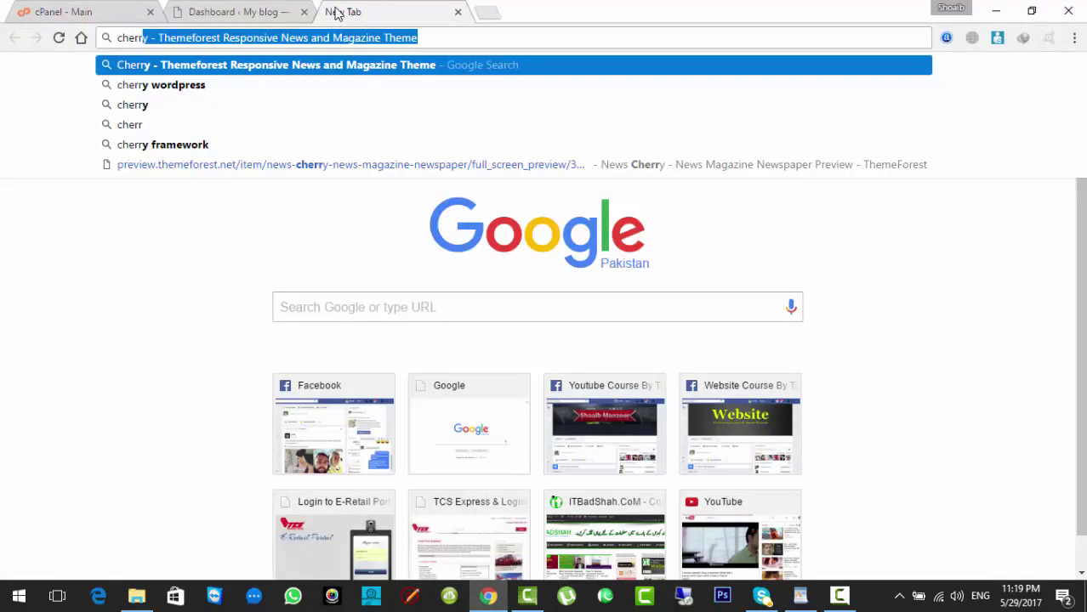
key(Return)
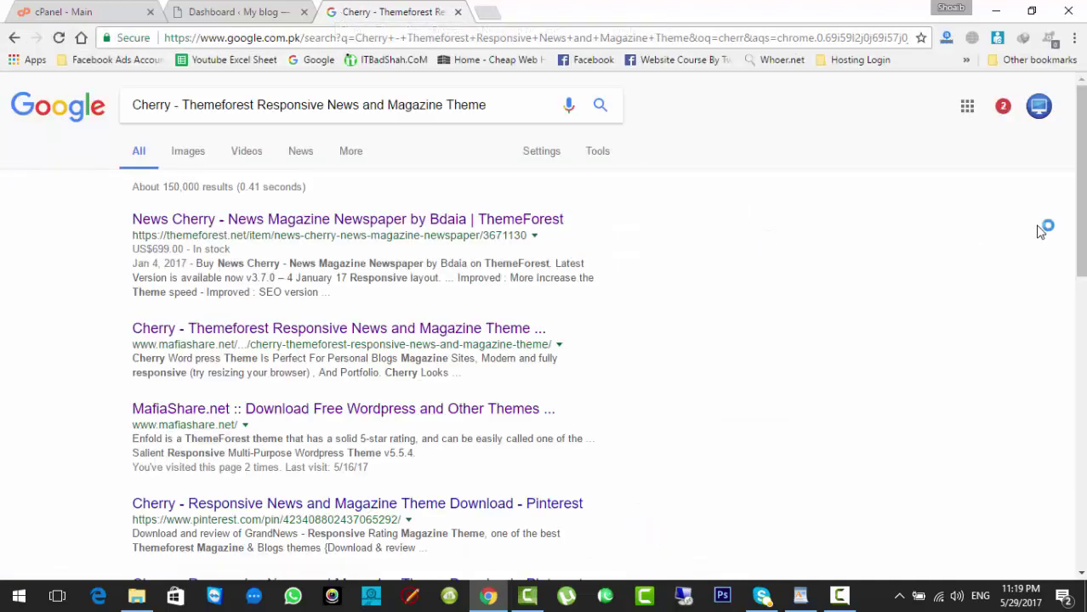
Step: Look through the first page of search results and open the newone.org Cherry theme result in a new tab
scroll(1078, 221, down, 4)
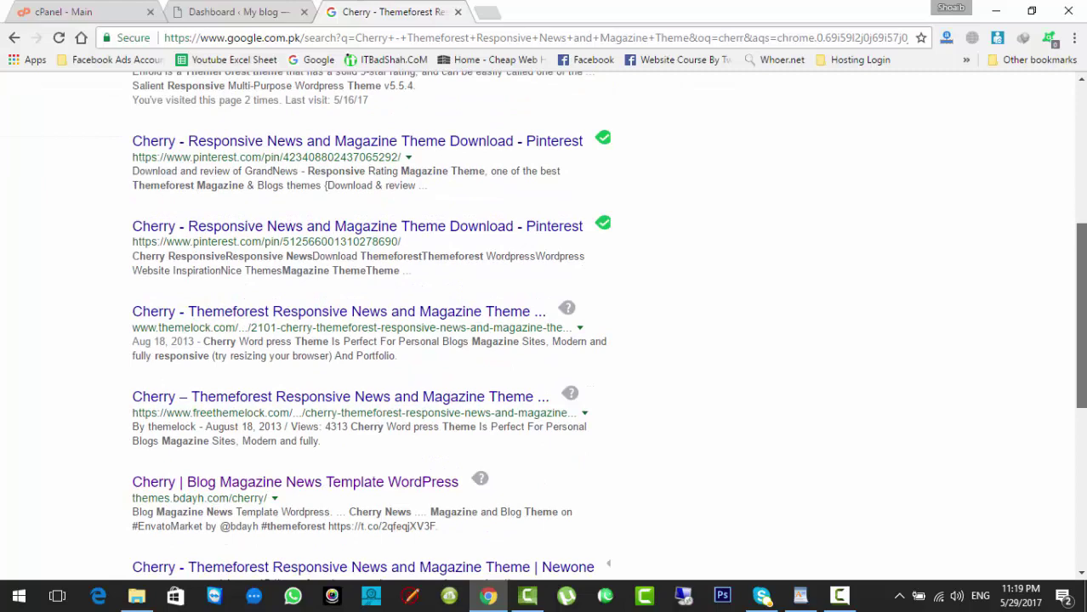
scroll(544, 323, down, 1)
scroll(601, 342, down, 2)
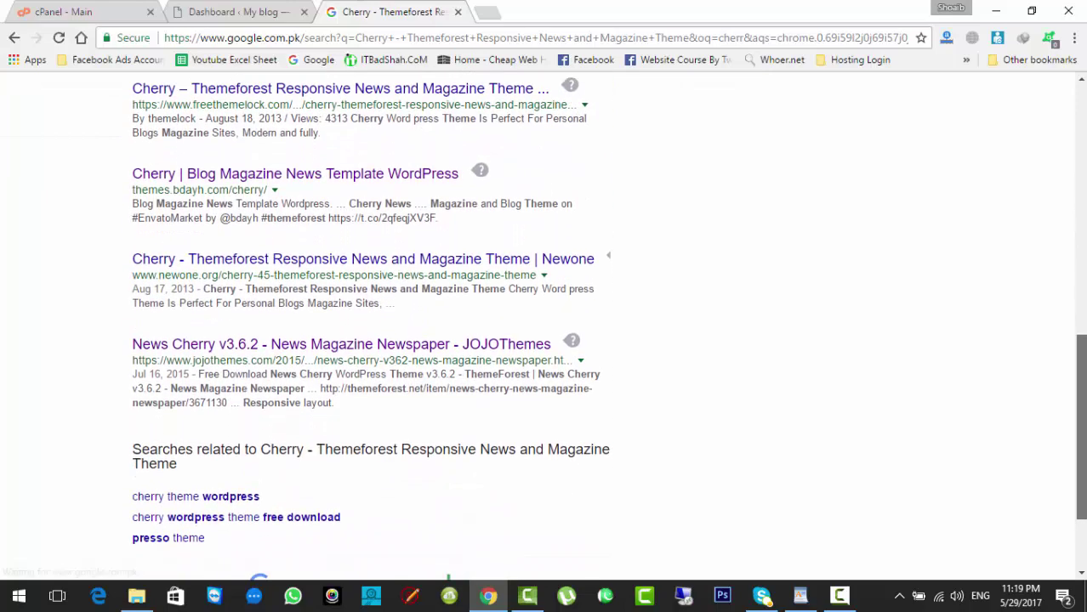
middle_click(418, 258)
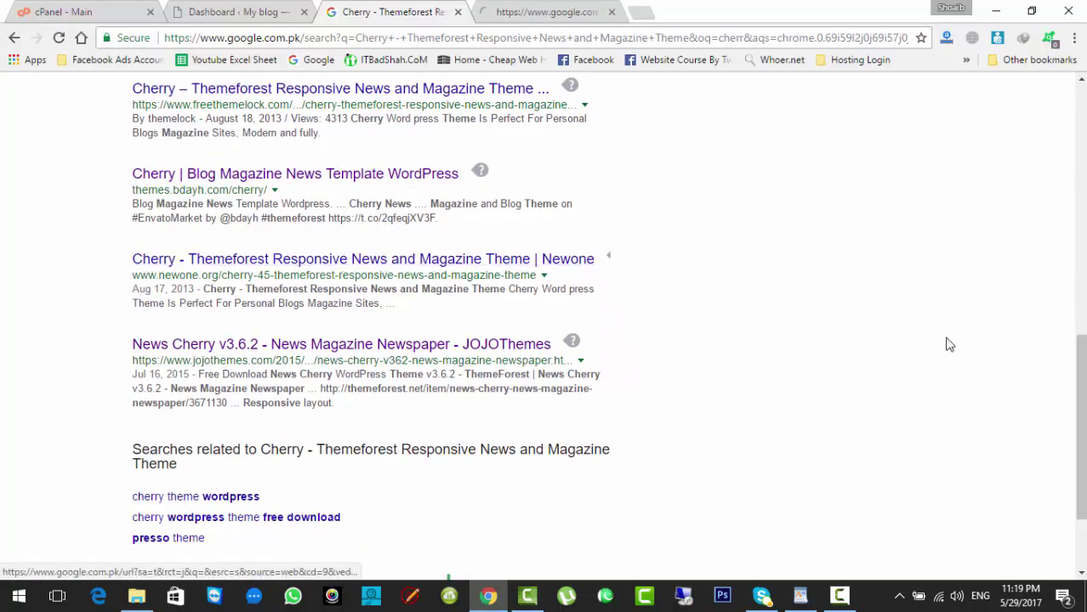
Step: Go to the second page of search results and open the BuzzGFX result from gfxzone.net in a new tab
scroll(441, 462, down, 2)
click(295, 485)
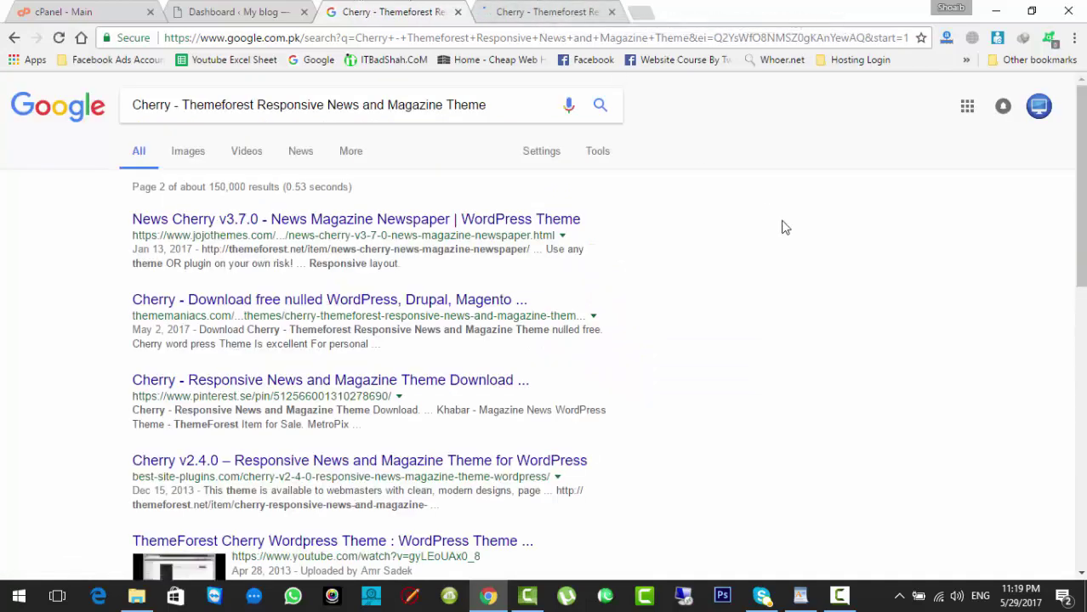
scroll(545, 323, down, 2)
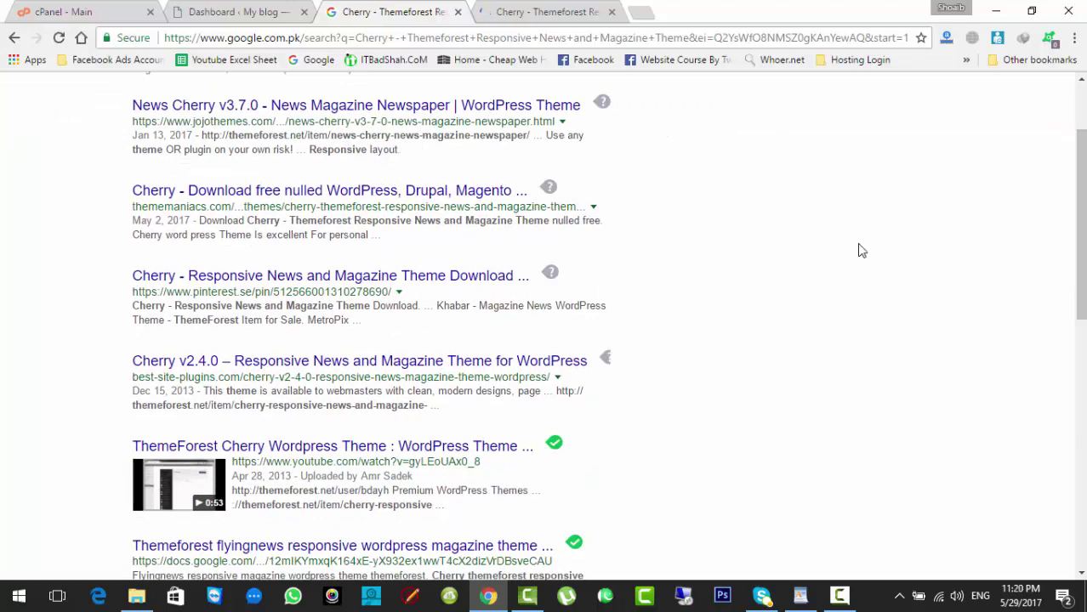
scroll(1080, 251, down, 3)
scroll(1079, 252, down, 2)
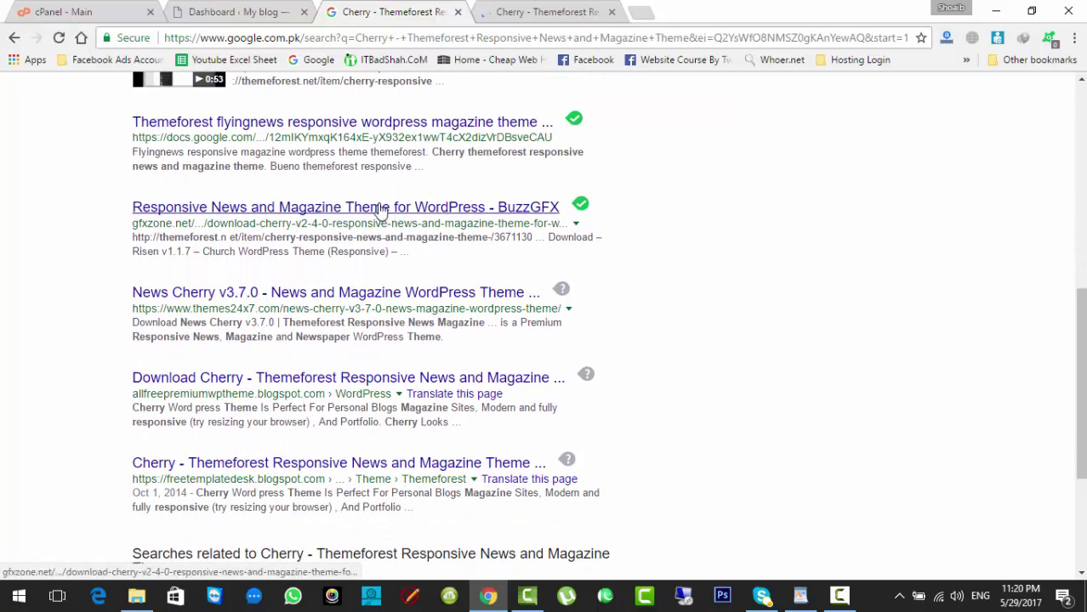
middle_click(380, 211)
Step: Check the two opened result pages and find the list of download links on the newone.org Cherry page
click(544, 12)
click(752, 23)
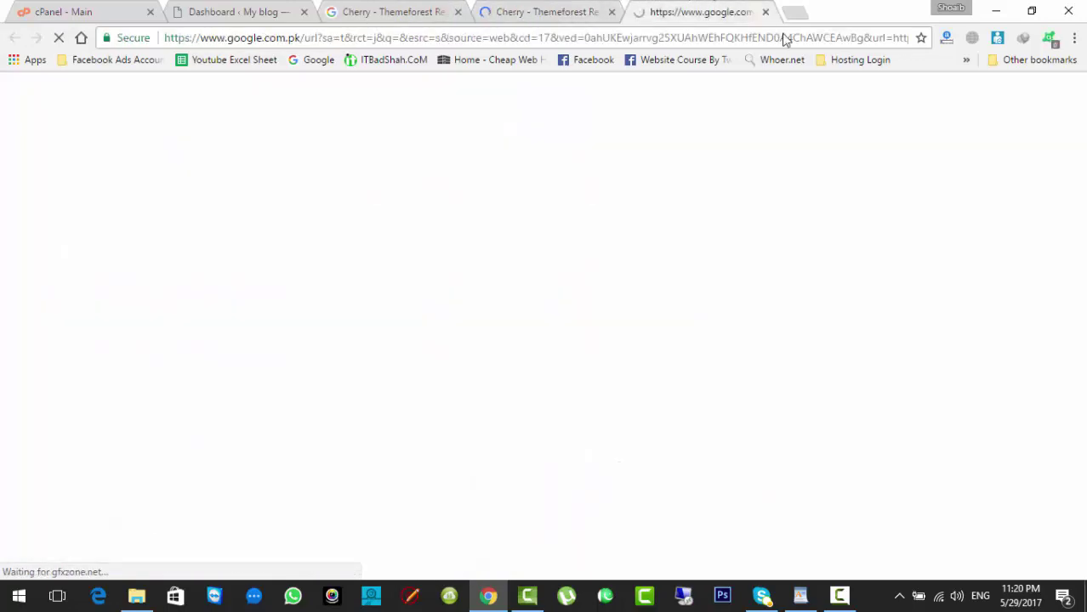
click(551, 10)
scroll(544, 340, down, 5)
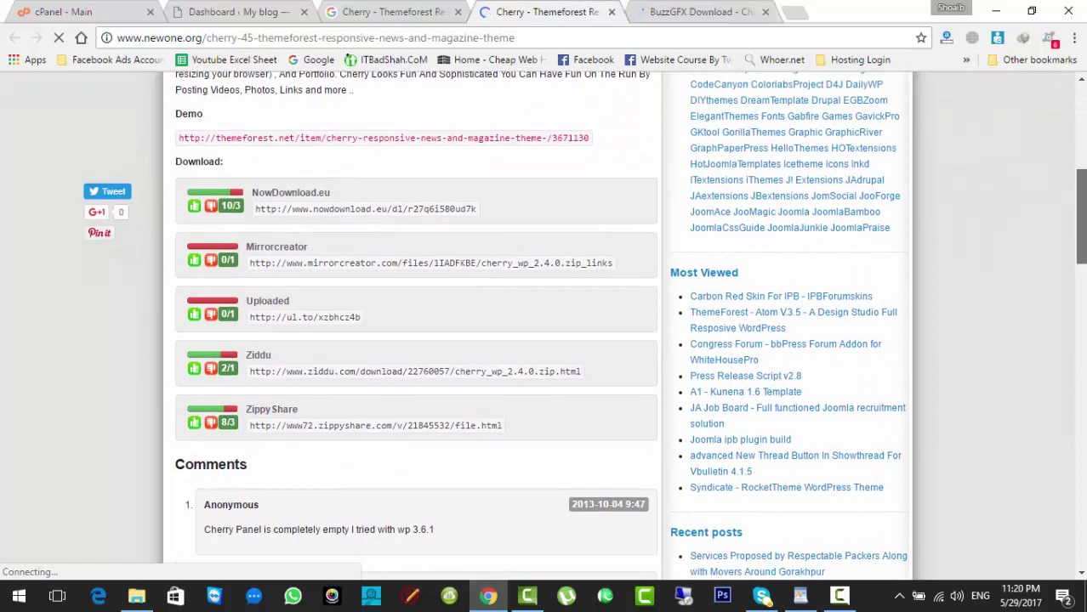
scroll(561, 357, down, 1)
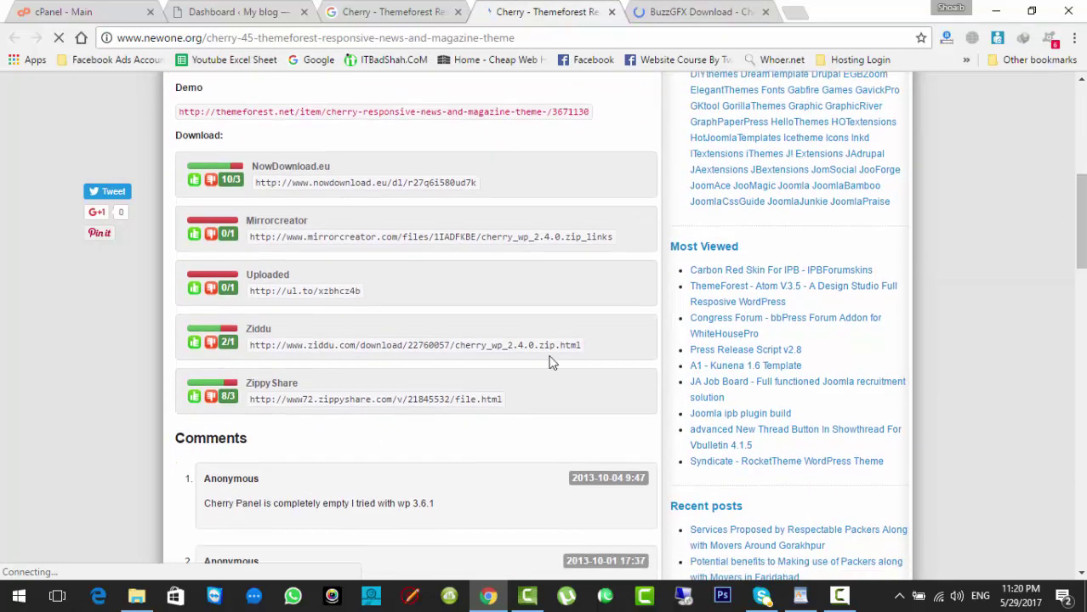
Step: Try the Ziddu download link for cherry_wp_2.4.0.zip in a separate tab, look over the newone.org page, and close the Ziddu tab
triple_click(480, 345)
right_click(480, 344)
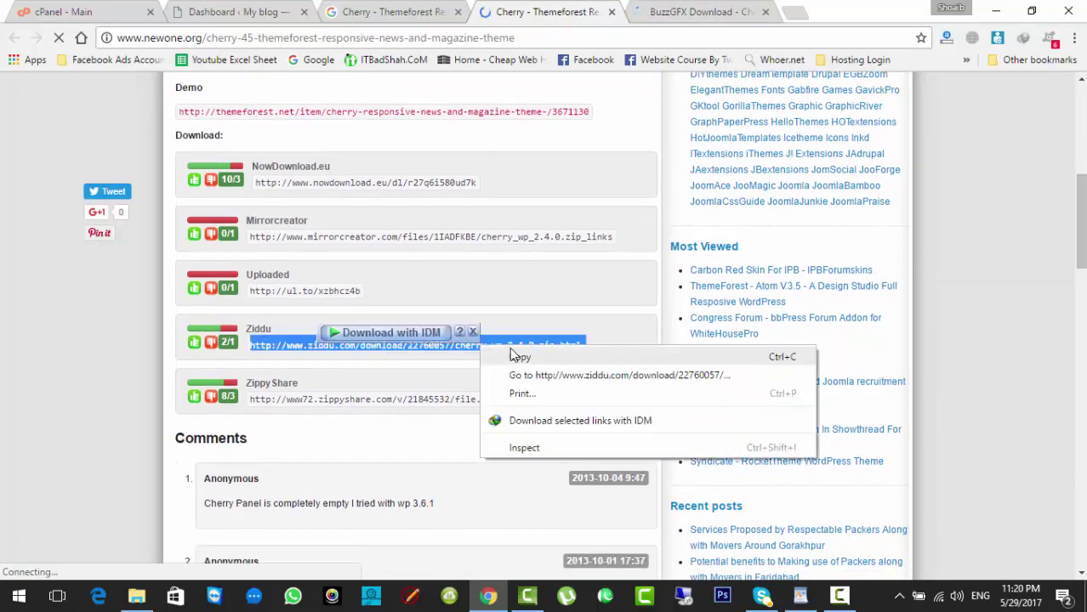
click(519, 375)
click(521, 8)
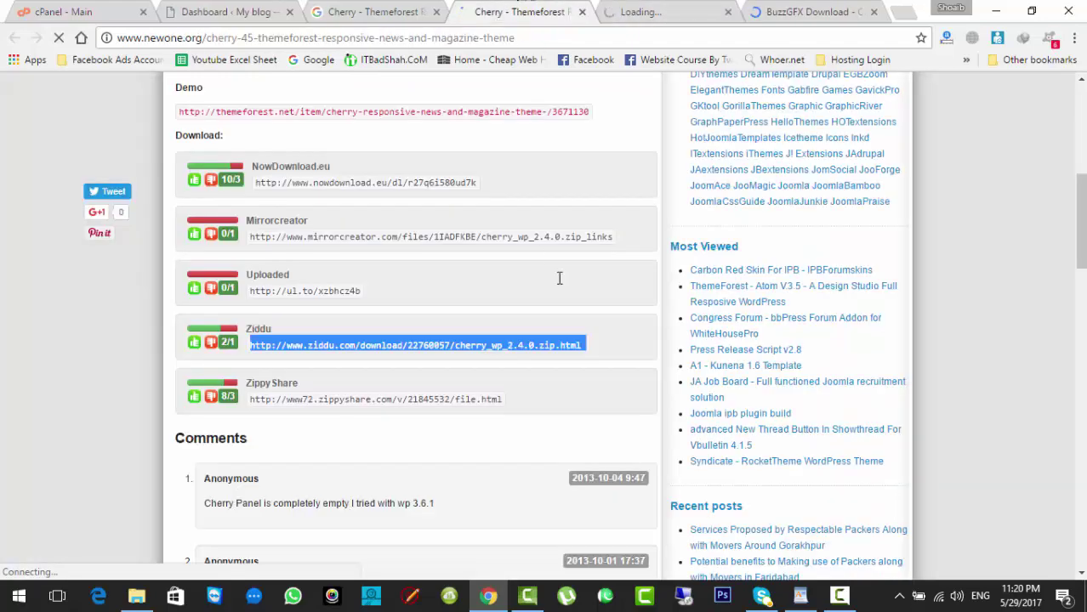
scroll(544, 327, down, 5)
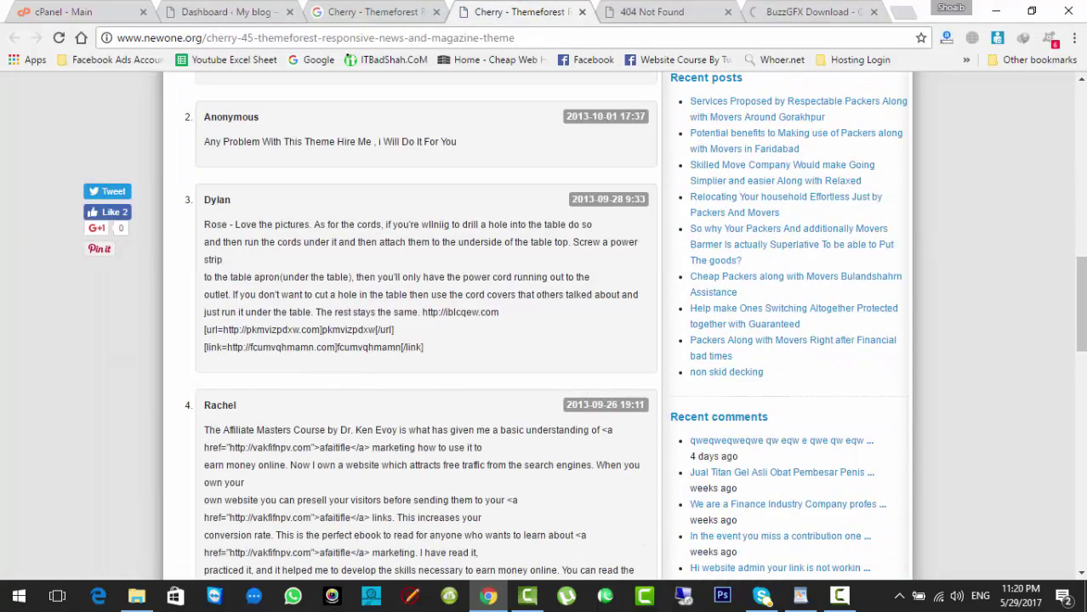
scroll(1082, 242, up, 7)
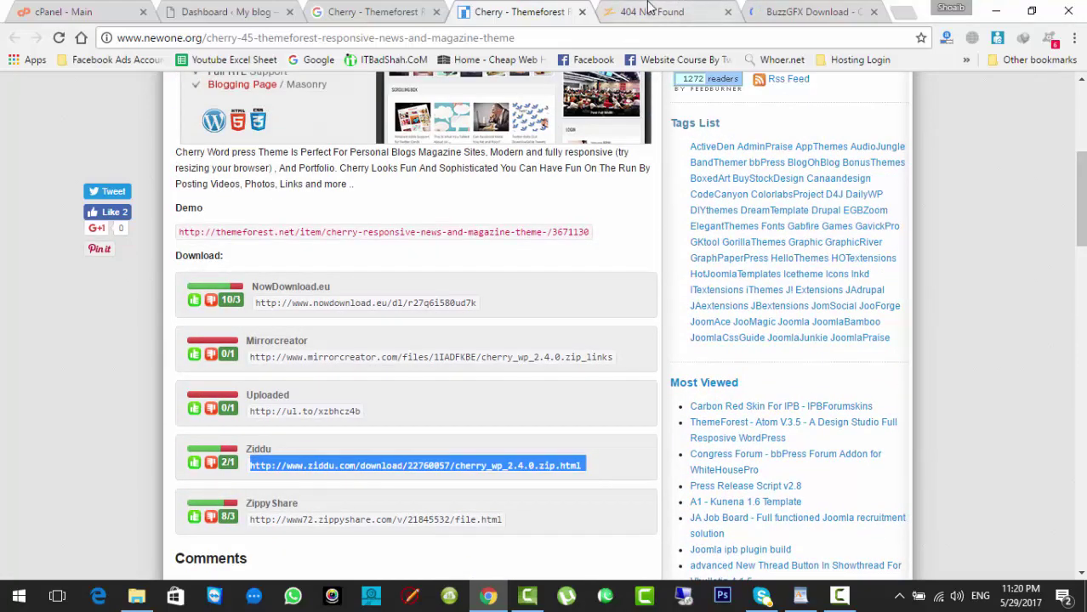
click(650, 9)
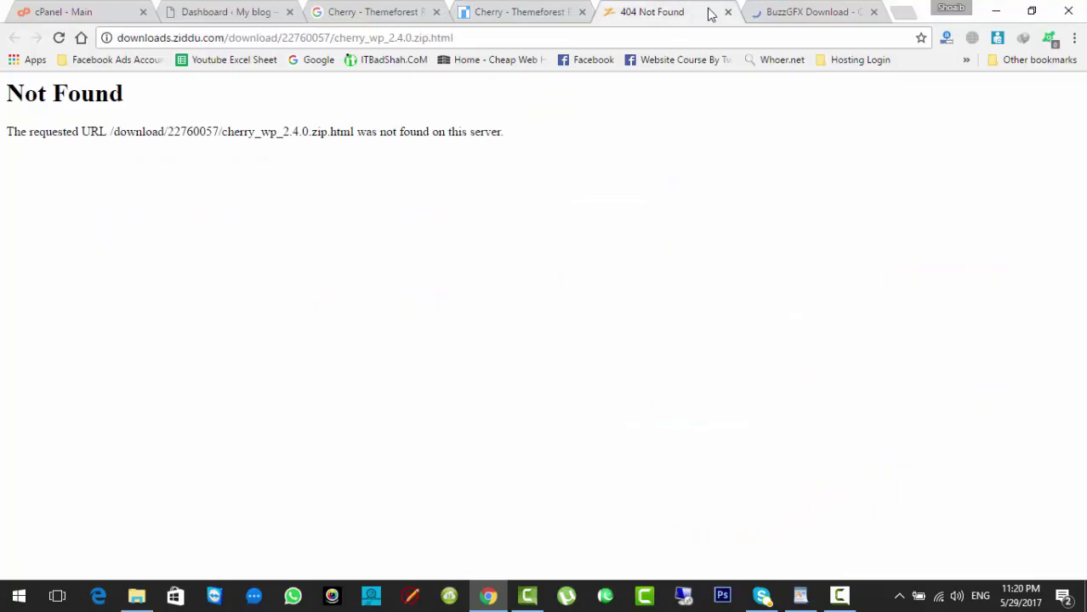
click(728, 12)
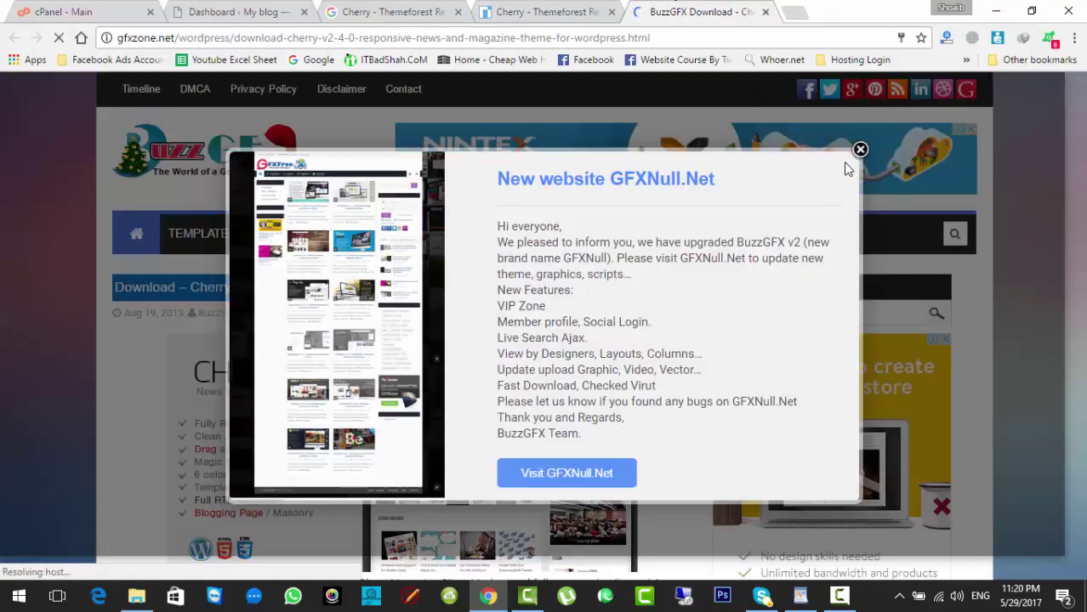
Step: Dismiss the GFXNull.Net announcement on the BuzzGFX page and open its first cherry_wp_2.4.0.rar download link
click(861, 150)
scroll(861, 255, down, 5)
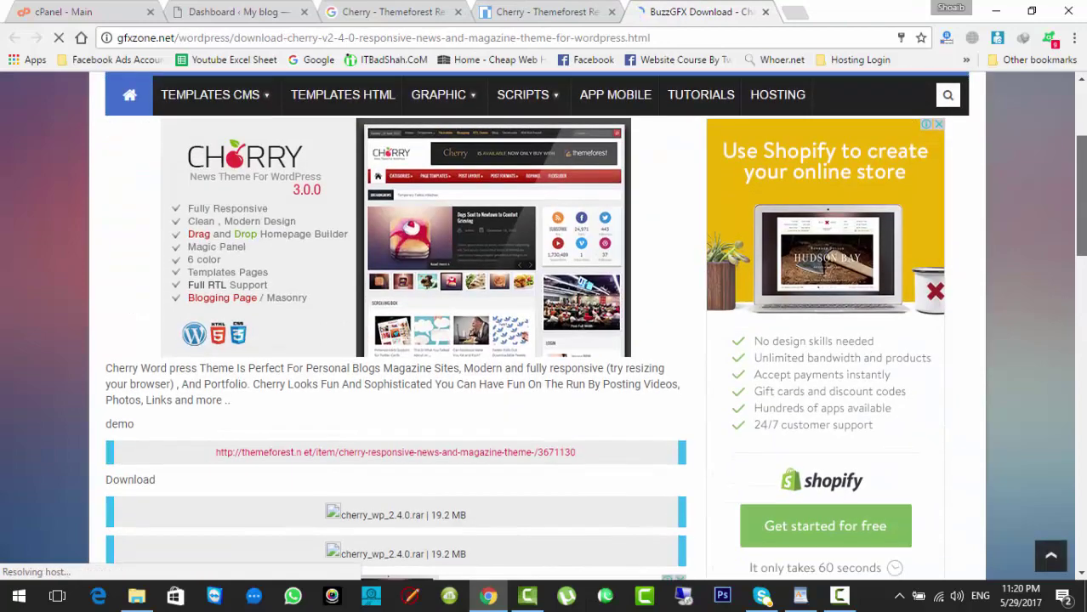
scroll(544, 327, down, 1)
scroll(544, 340, down, 4)
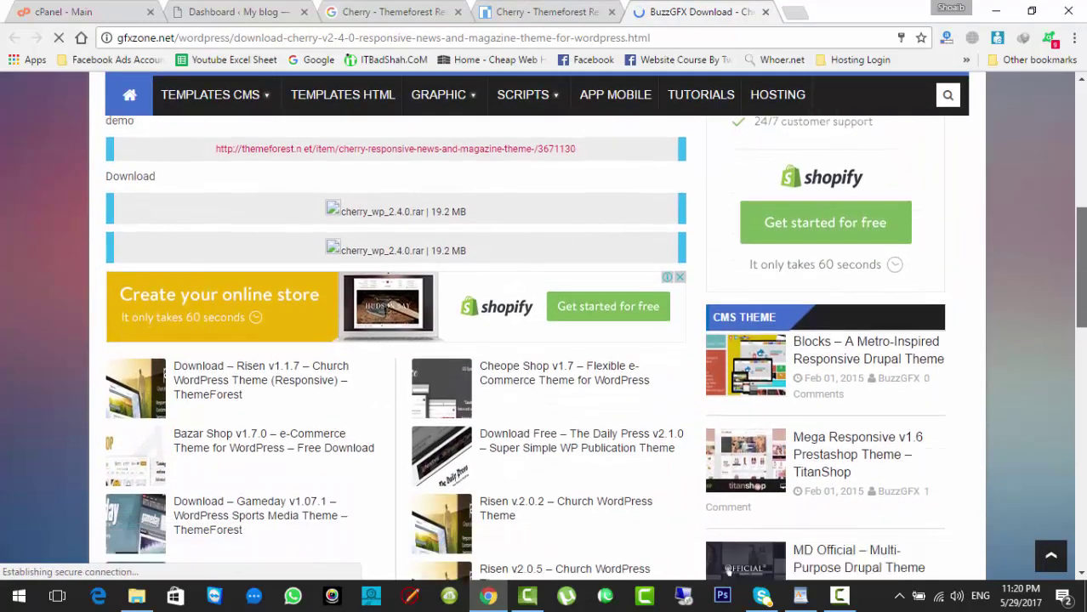
scroll(544, 341, up, 4)
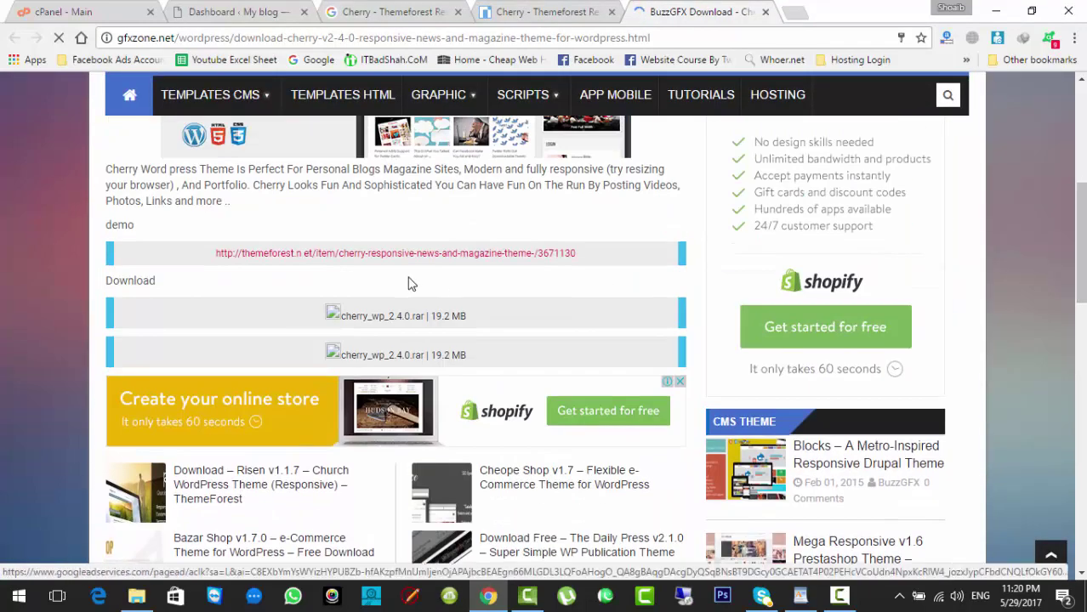
click(411, 323)
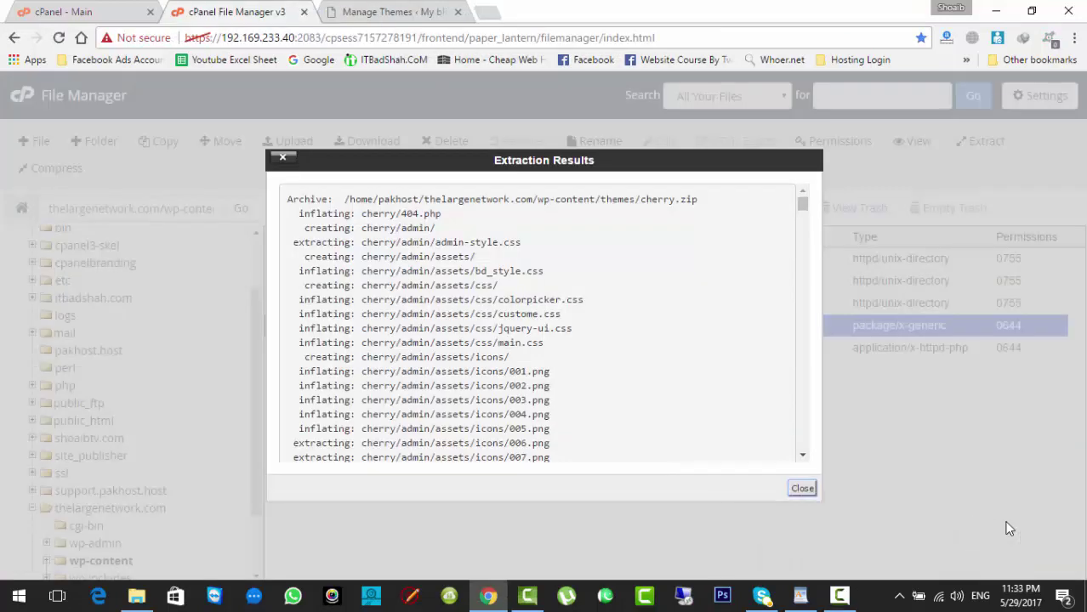
Step: Close the cPanel File Manager and activate the Cherry News theme on the WordPress site
click(305, 12)
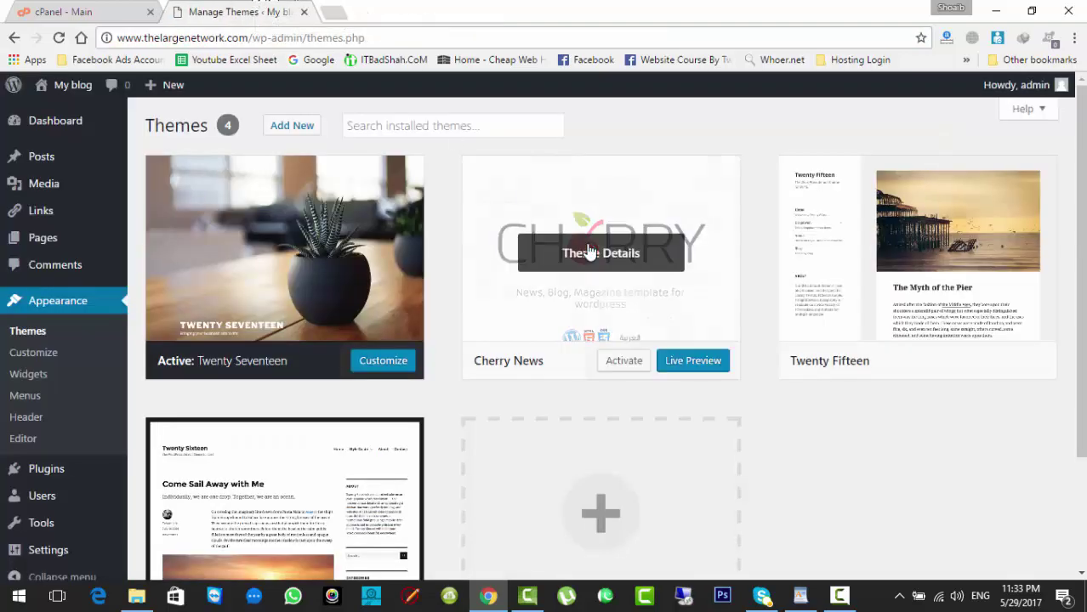
click(638, 364)
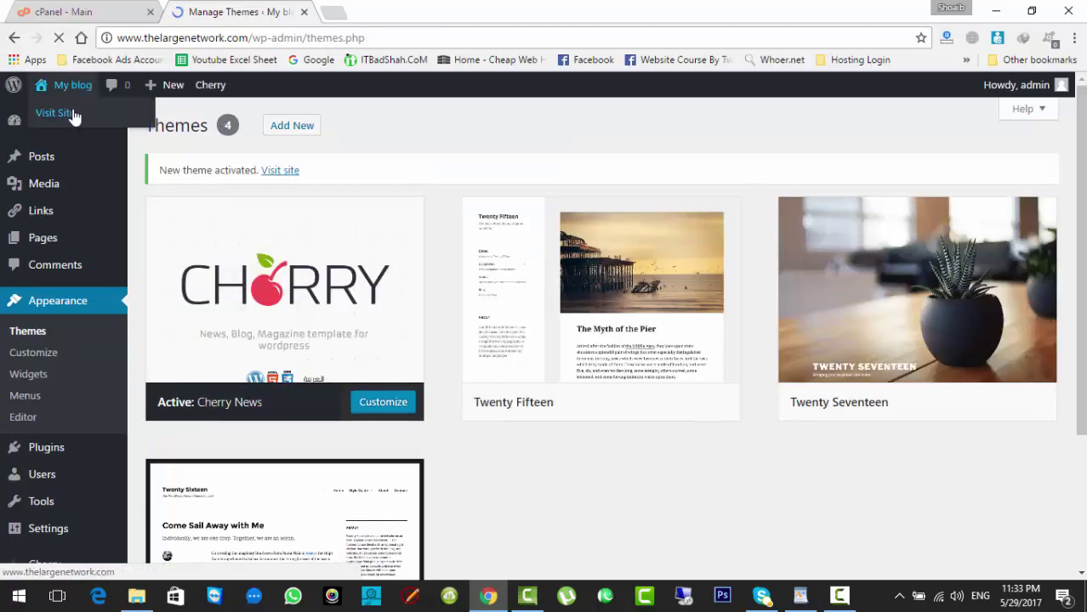
Step: Open the live site in a new tab and check its home page, including the search field in the header
right_click(75, 117)
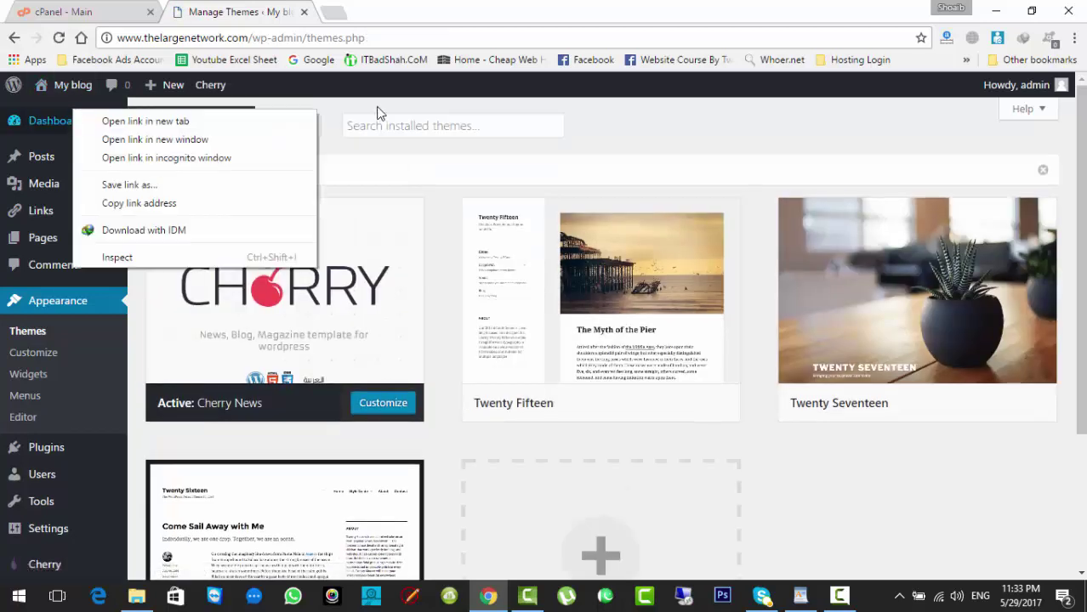
click(380, 113)
mouse_move(72, 85)
right_click(78, 114)
click(106, 126)
click(394, 11)
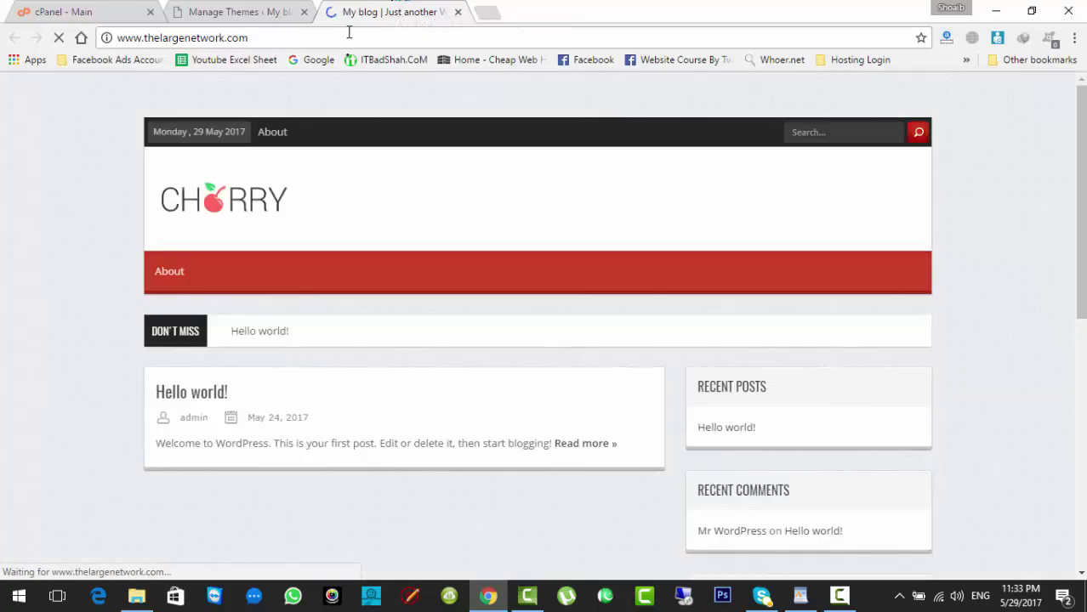
click(355, 36)
click(862, 131)
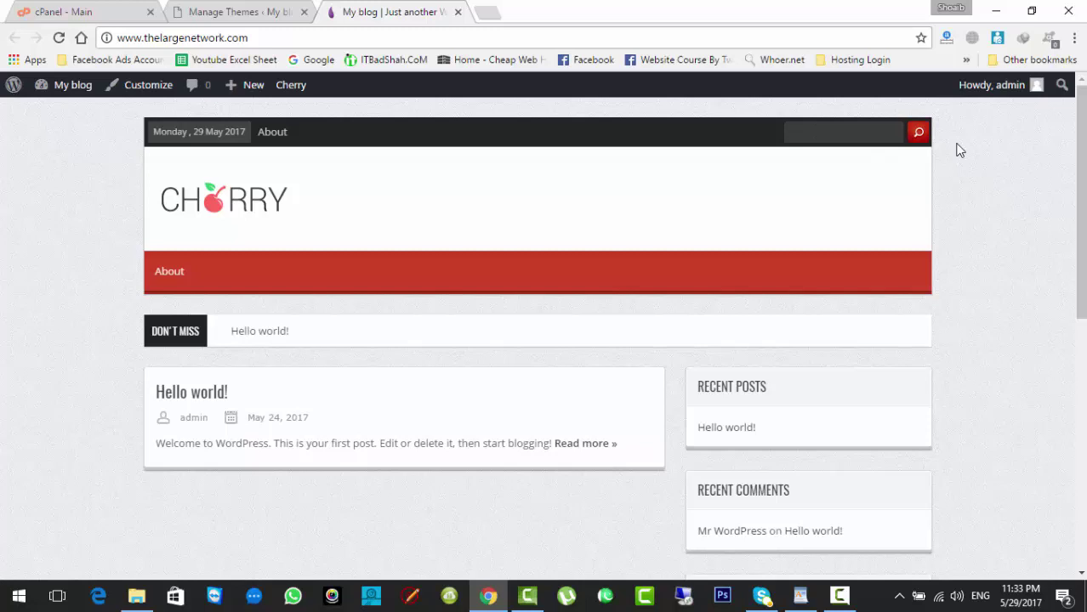
Step: Open the site's About page and examine its text, comment form and sidebar under the new theme
click(170, 274)
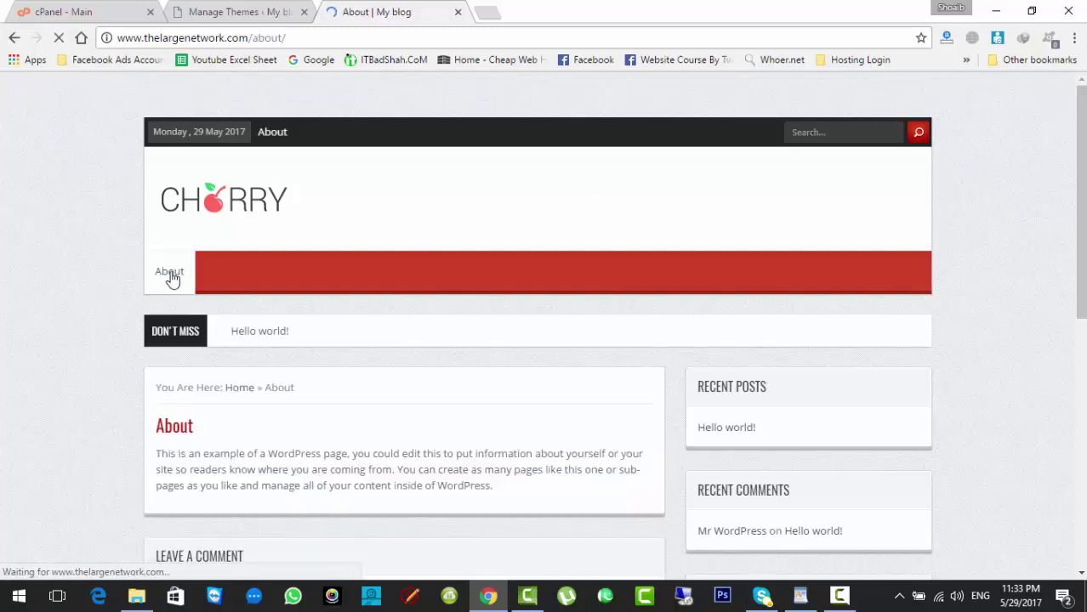
scroll(170, 274, down, 3)
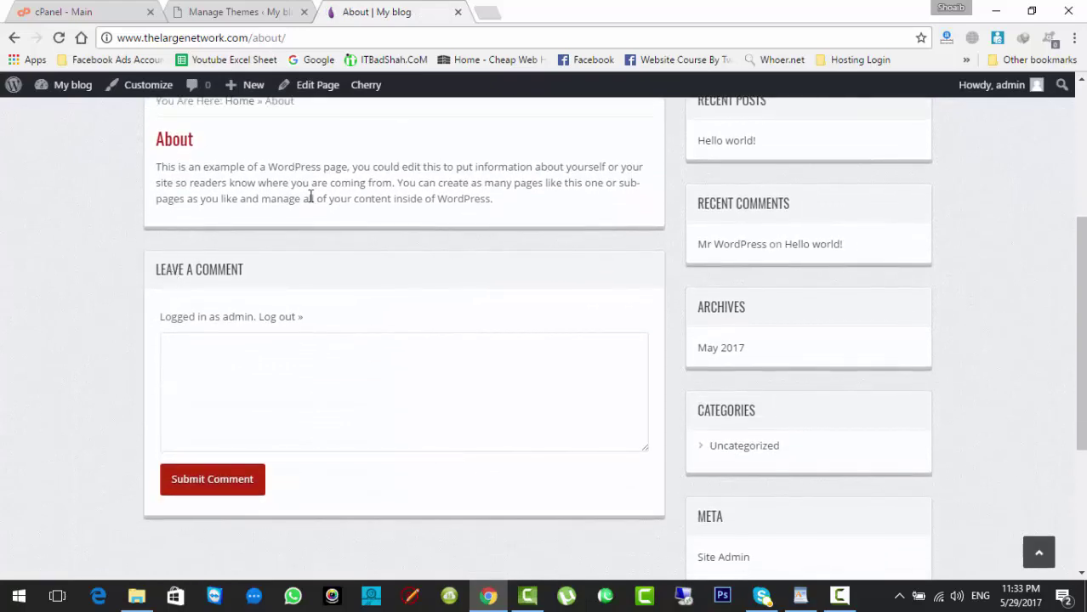
triple_click(310, 197)
click(723, 168)
scroll(597, 165, up, 3)
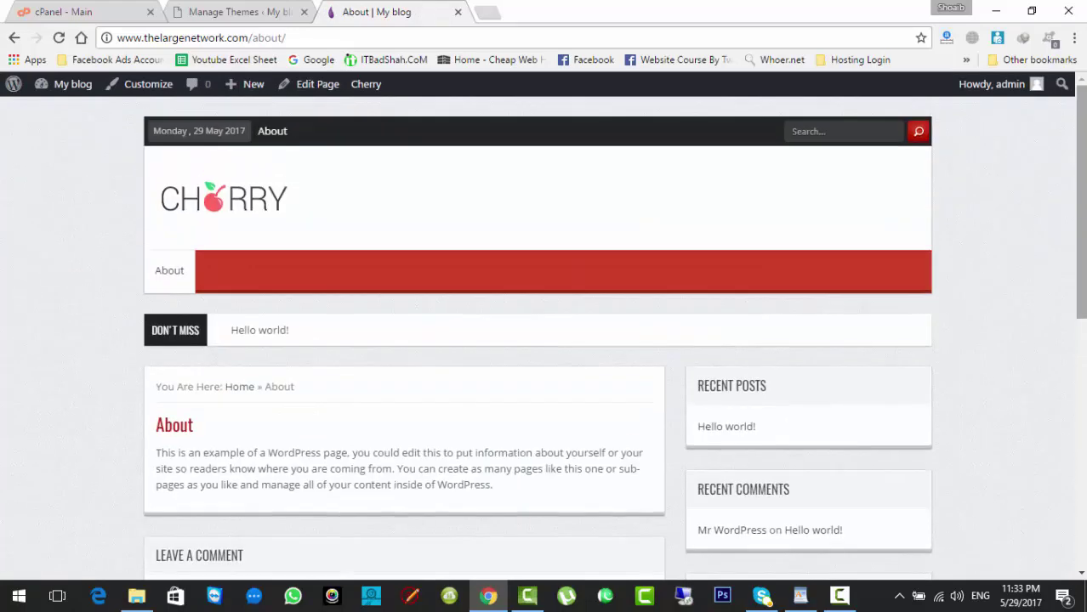
Step: Review the site's home page down to the footer and return to the WordPress Manage Themes page
click(227, 201)
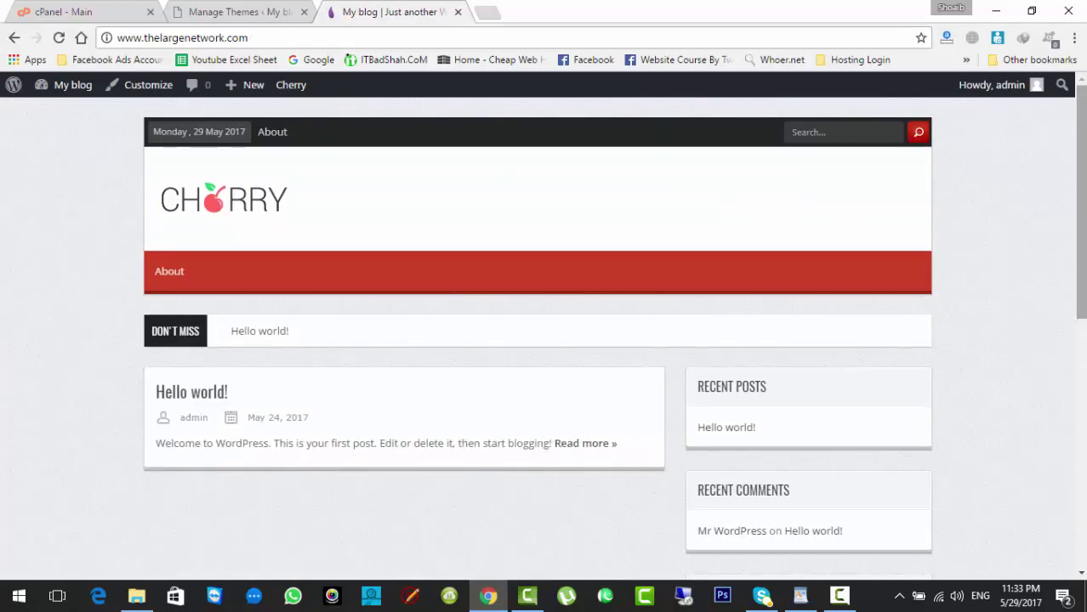
scroll(1048, 430, down, 7)
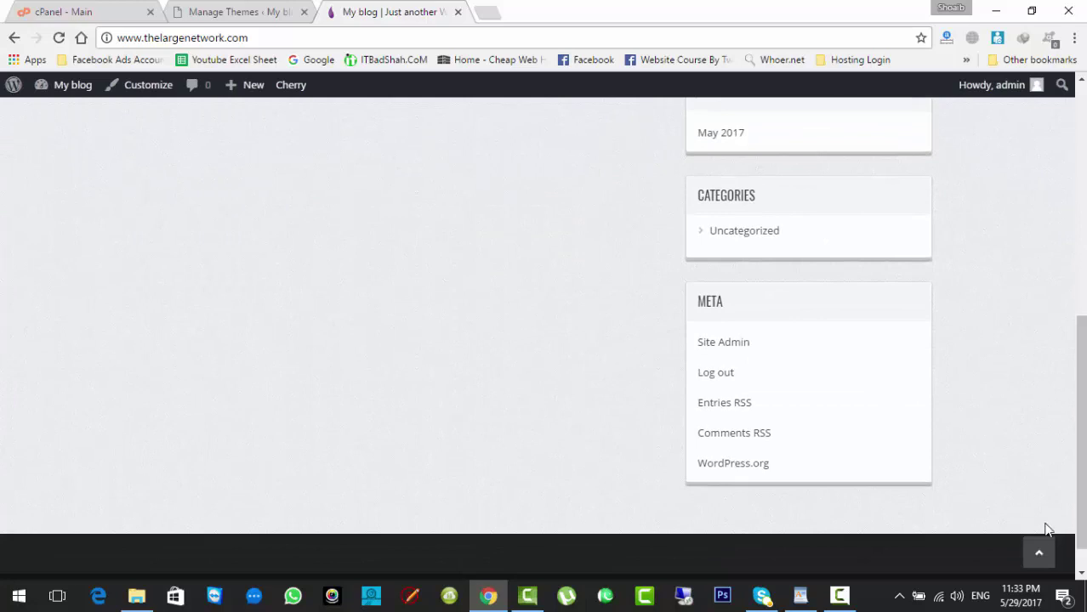
click(1038, 554)
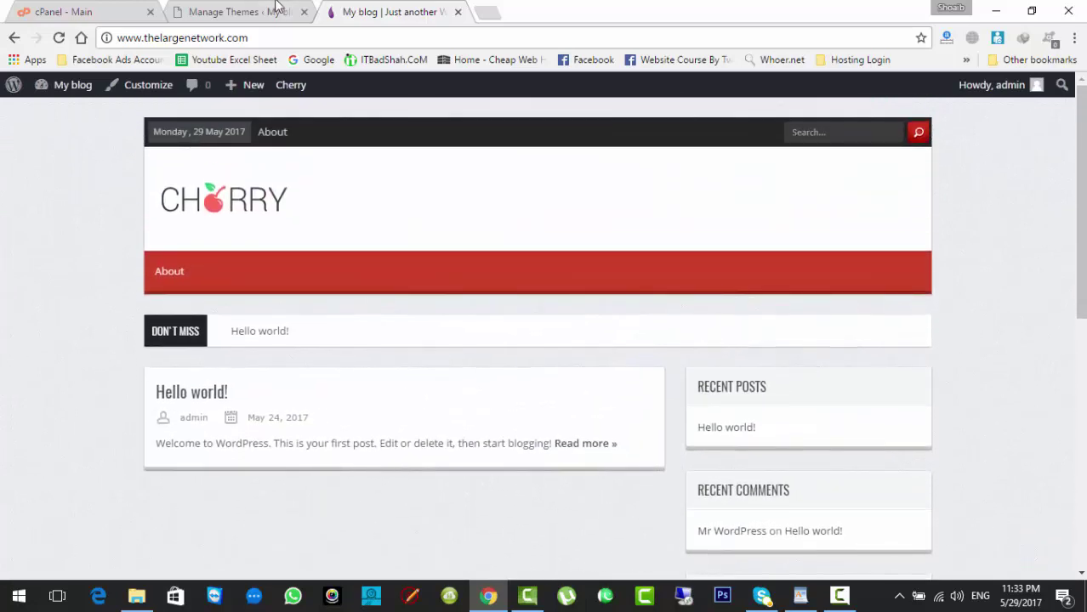
click(275, 11)
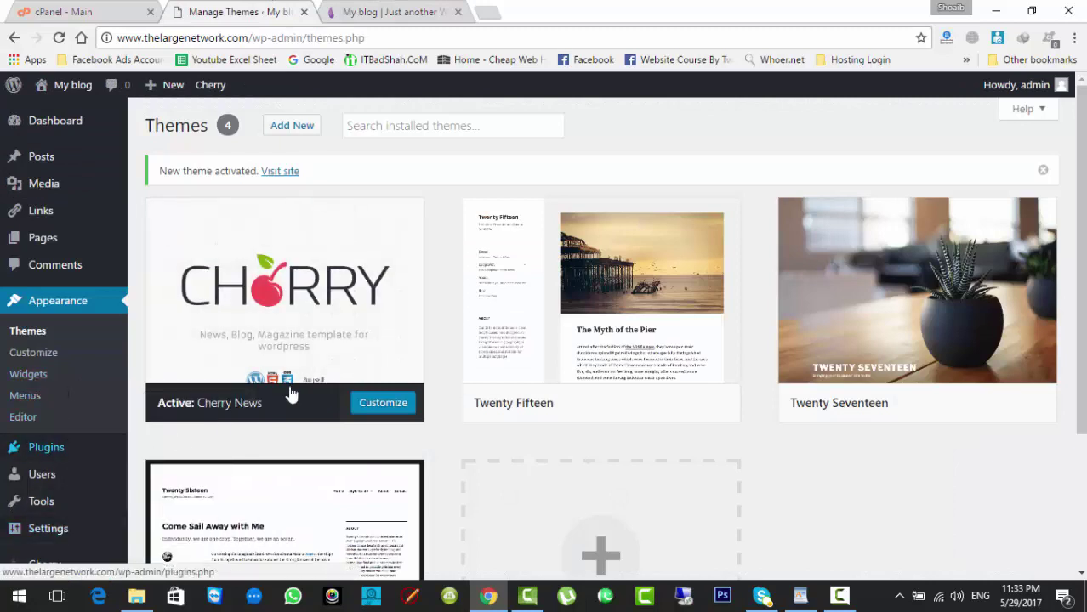
Step: Install the WordPress importer from the import tools and run it
mouse_move(85, 450)
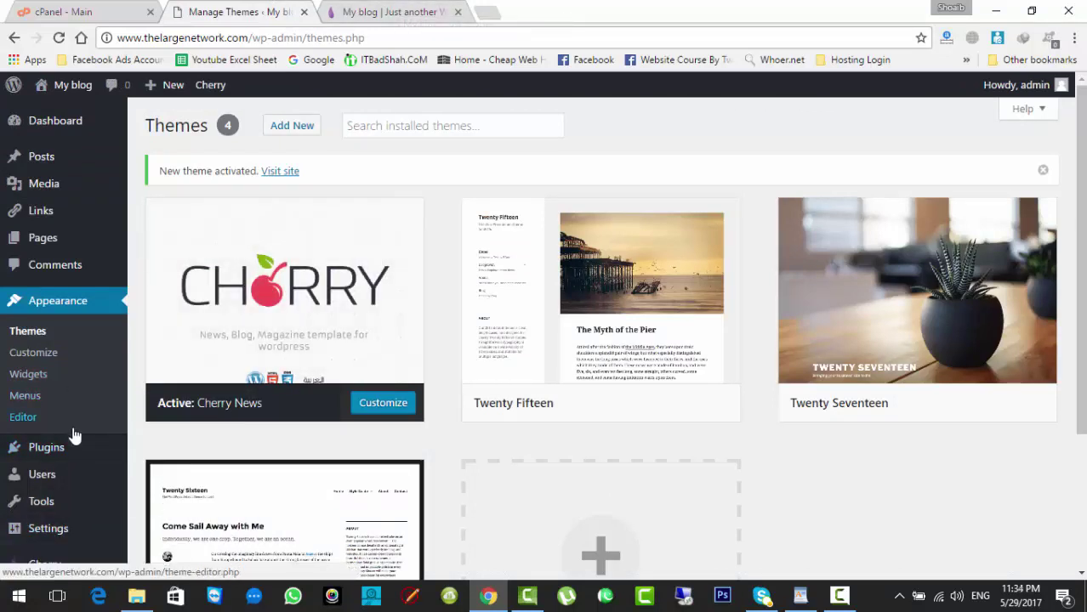
mouse_move(75, 478)
mouse_move(73, 503)
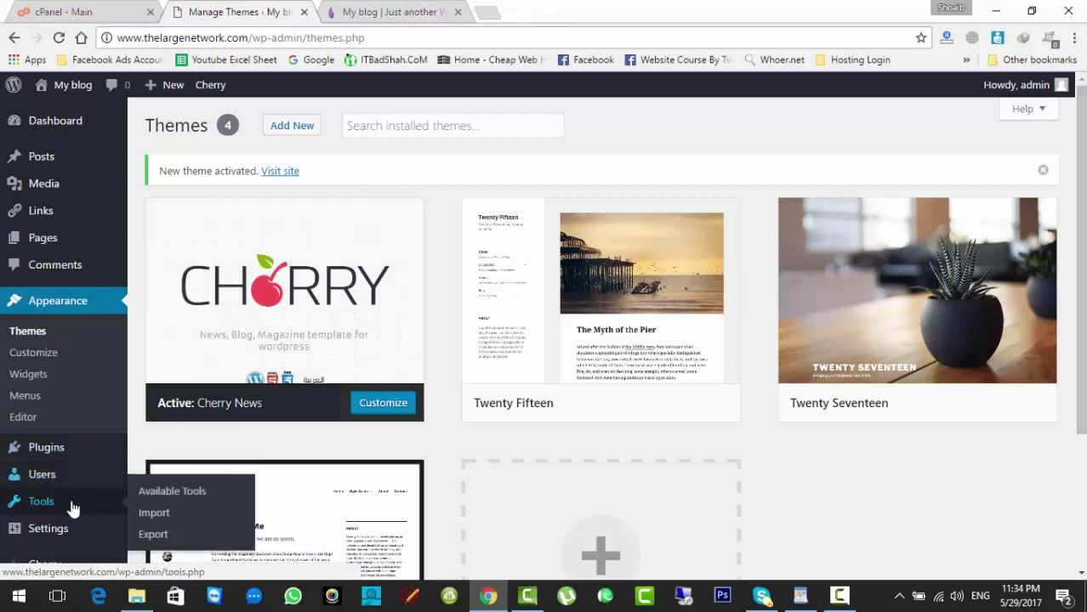
click(170, 511)
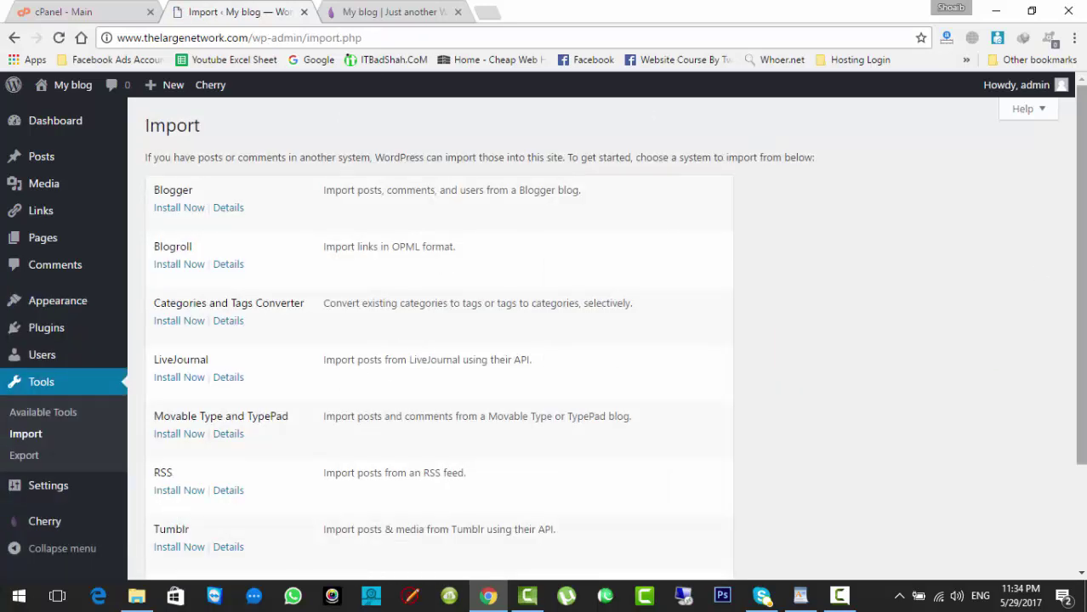
scroll(479, 387, down, 2)
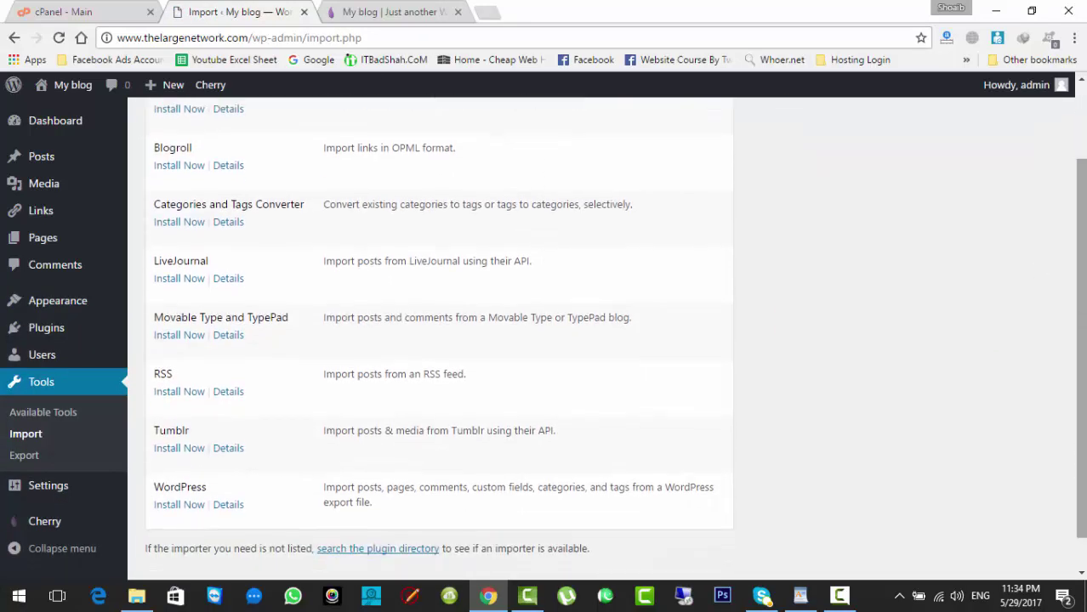
click(174, 505)
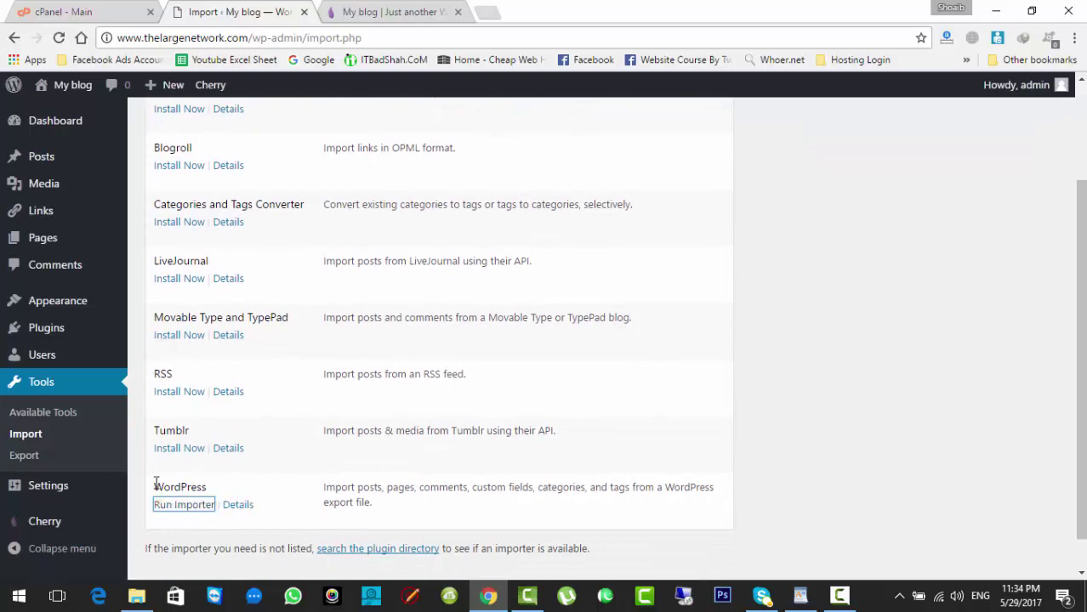
click(189, 510)
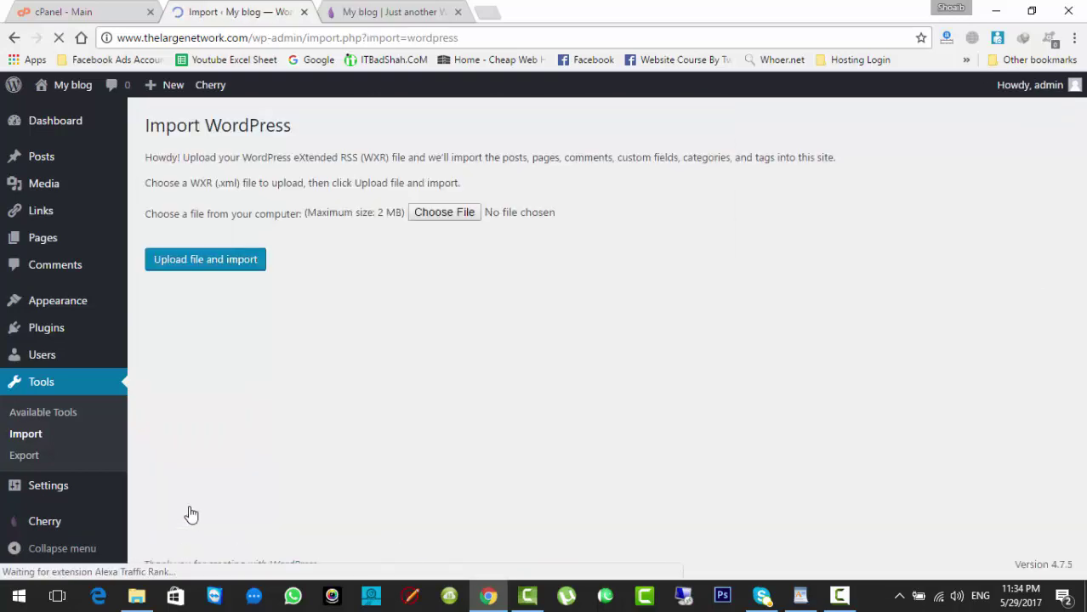
Step: Open the Sample content folder inside newscherry370 in File Explorer, copy its path and return to the browser
click(136, 596)
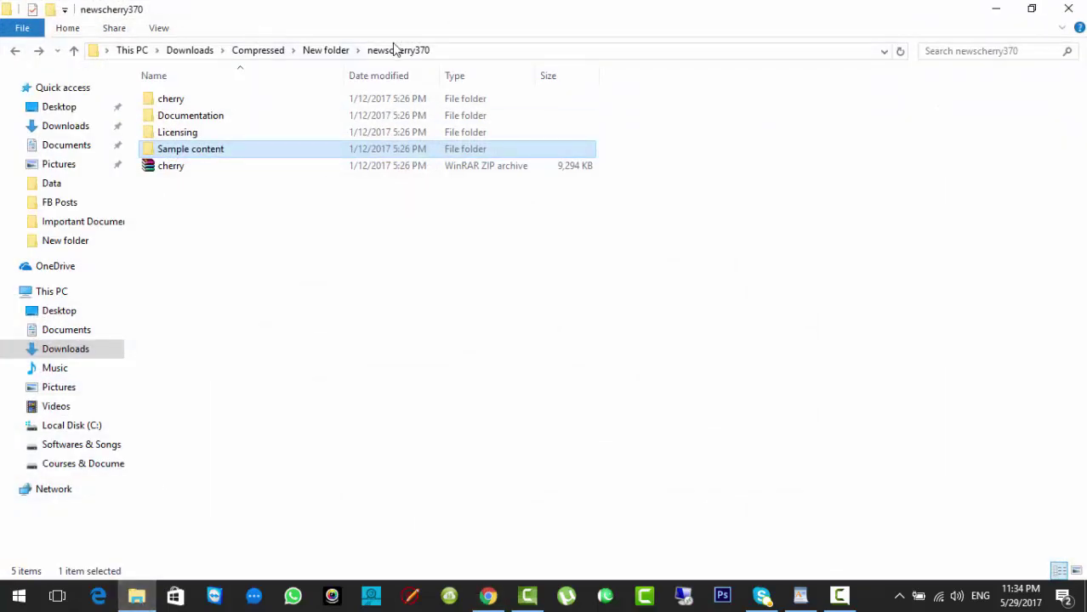
double_click(204, 150)
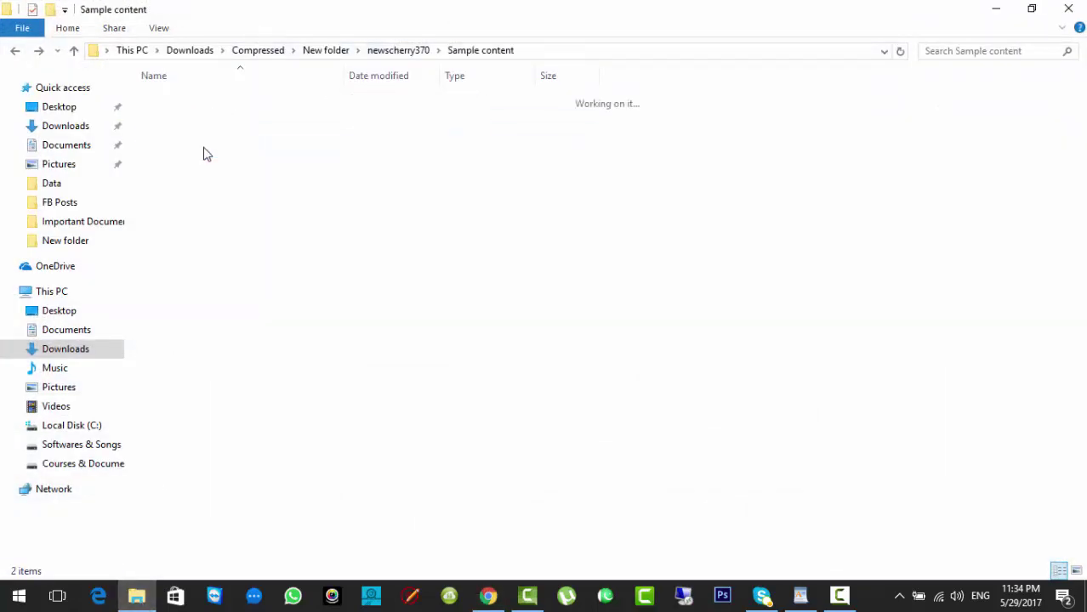
double_click(622, 54)
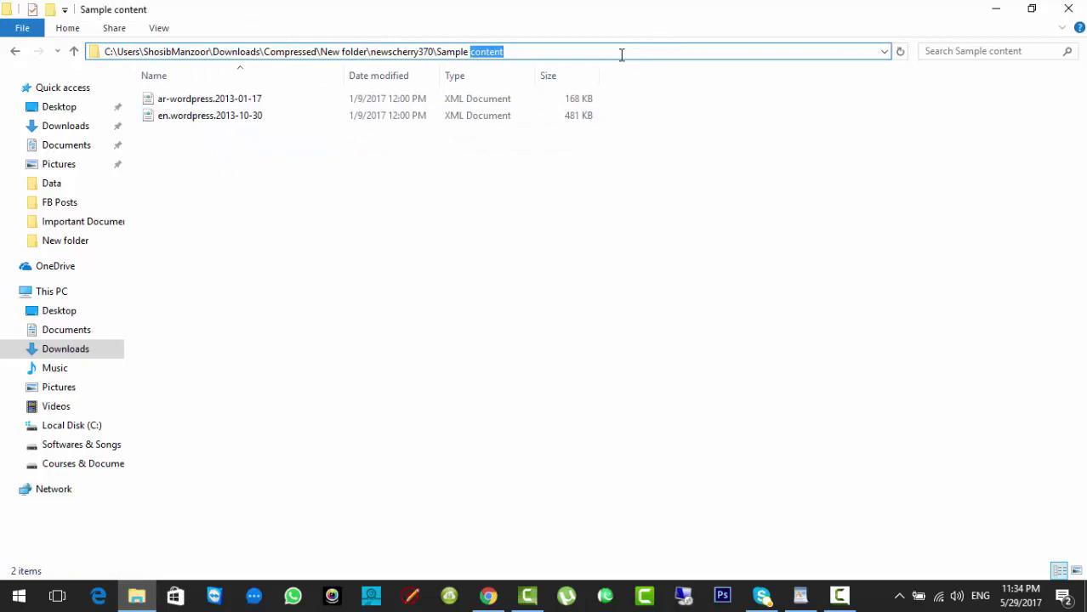
click(621, 55)
click(995, 8)
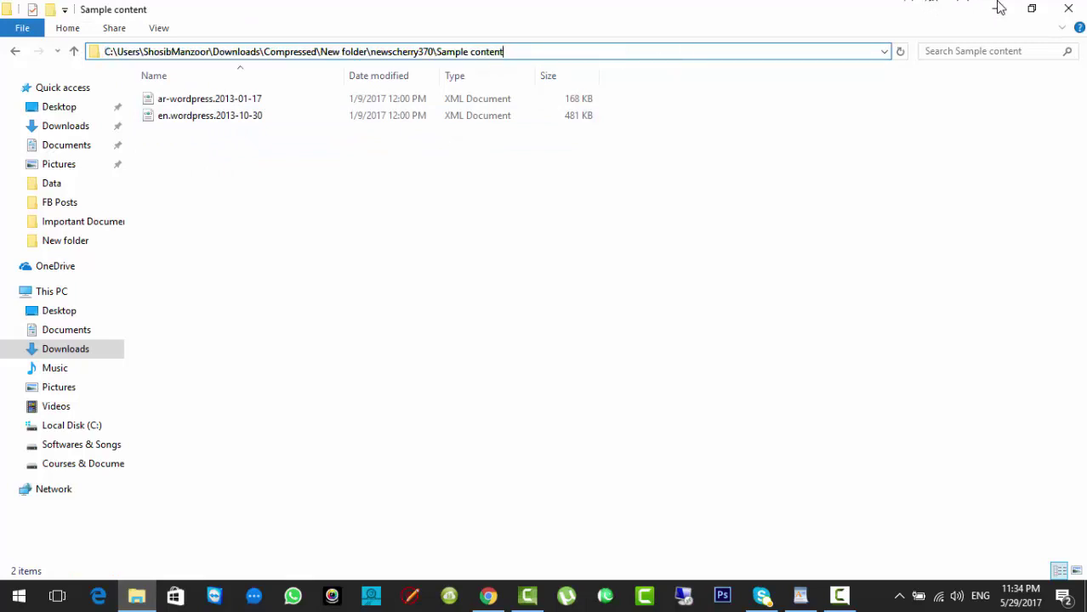
Step: Choose the ar-wordpress.2013-01-17 XML file from the copied Sample content path and upload it for import
click(453, 213)
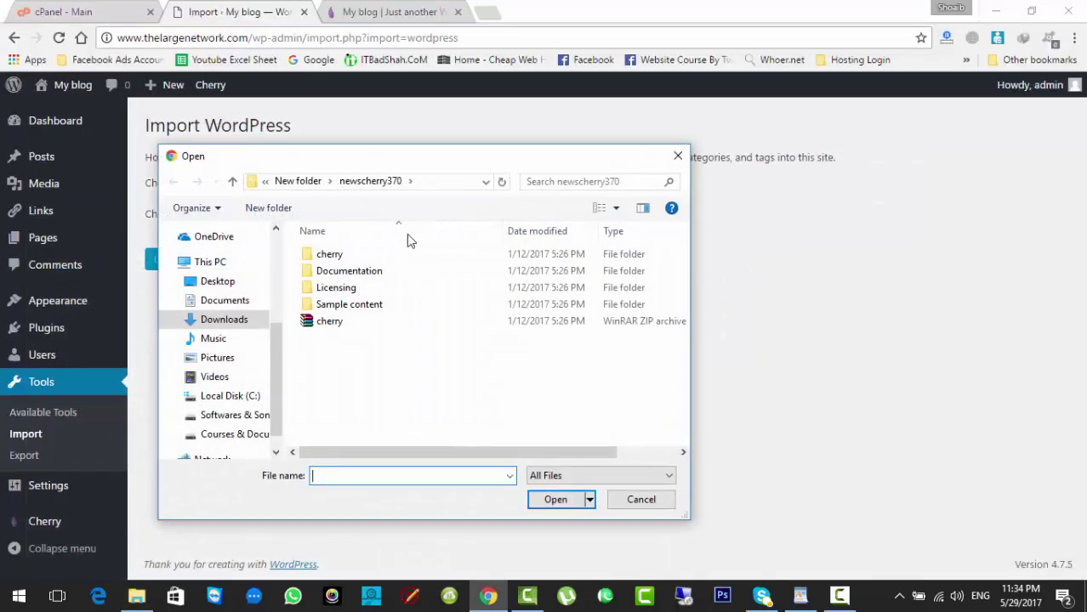
click(443, 183)
double_click(445, 182)
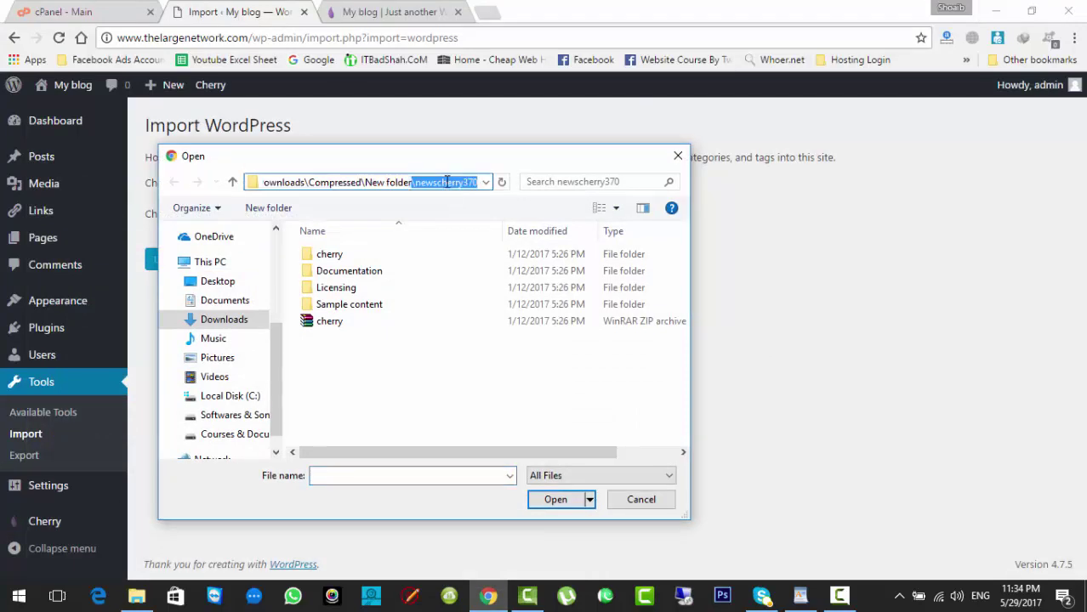
click(446, 181)
key(ctrl+v)
key(Return)
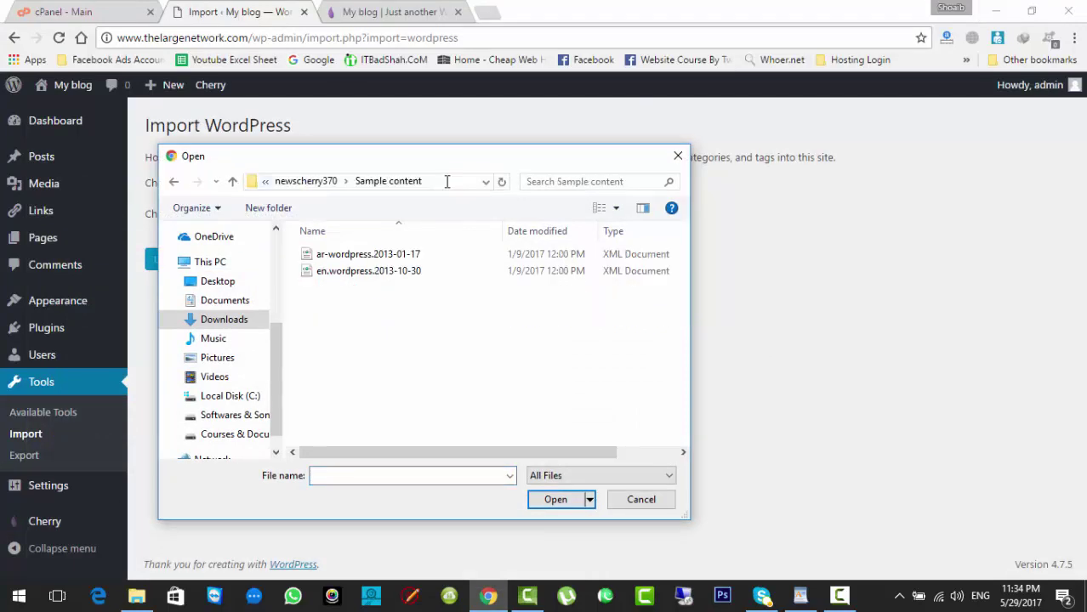
click(368, 255)
click(569, 499)
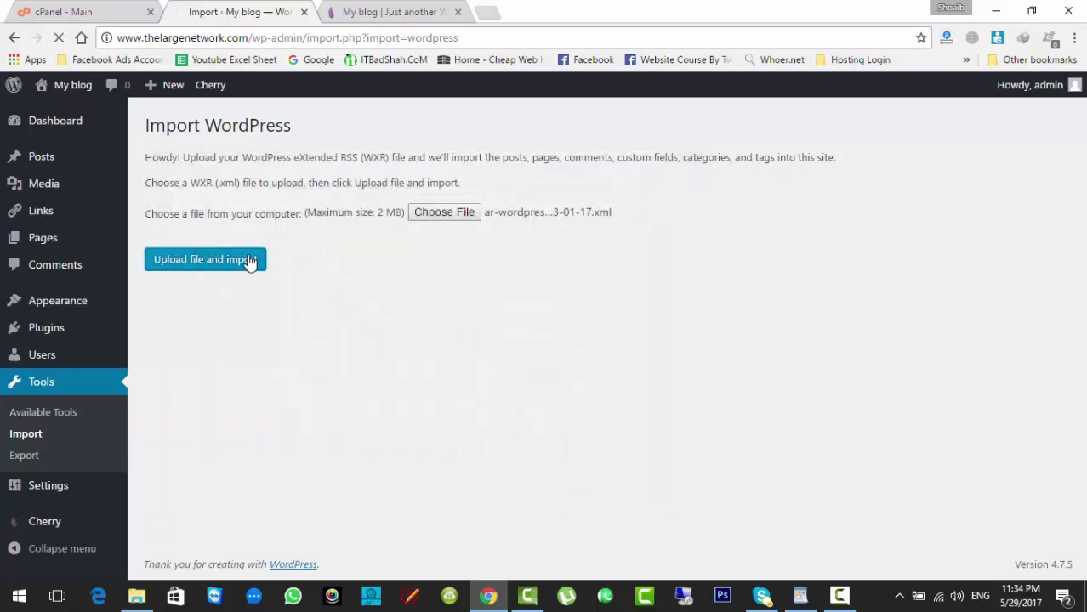
click(250, 261)
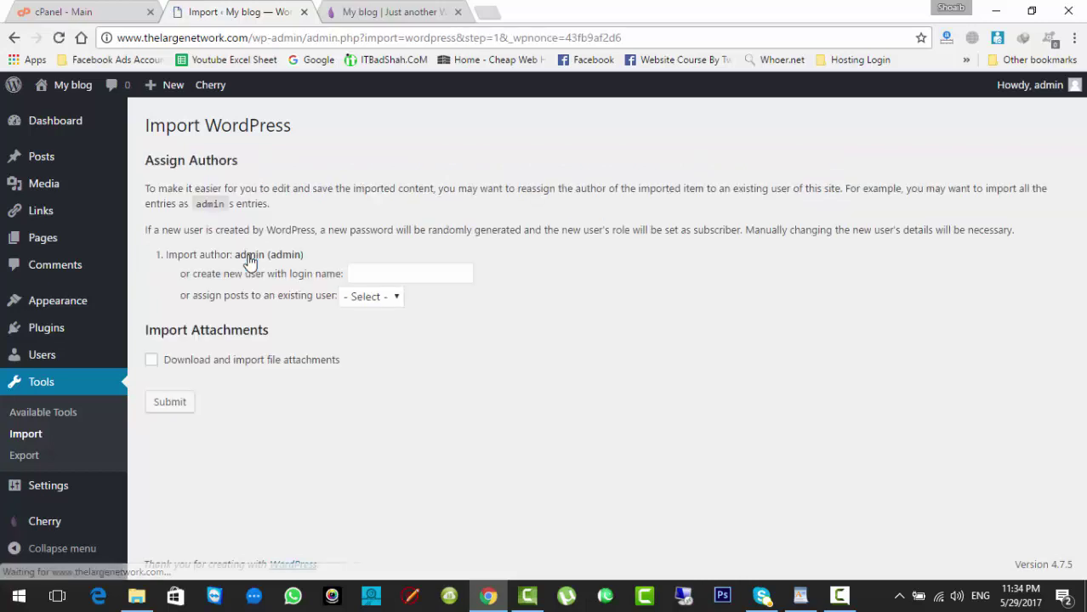
Step: Assign the imported posts to the existing user admin, include file attachments and submit the import
click(384, 301)
click(376, 333)
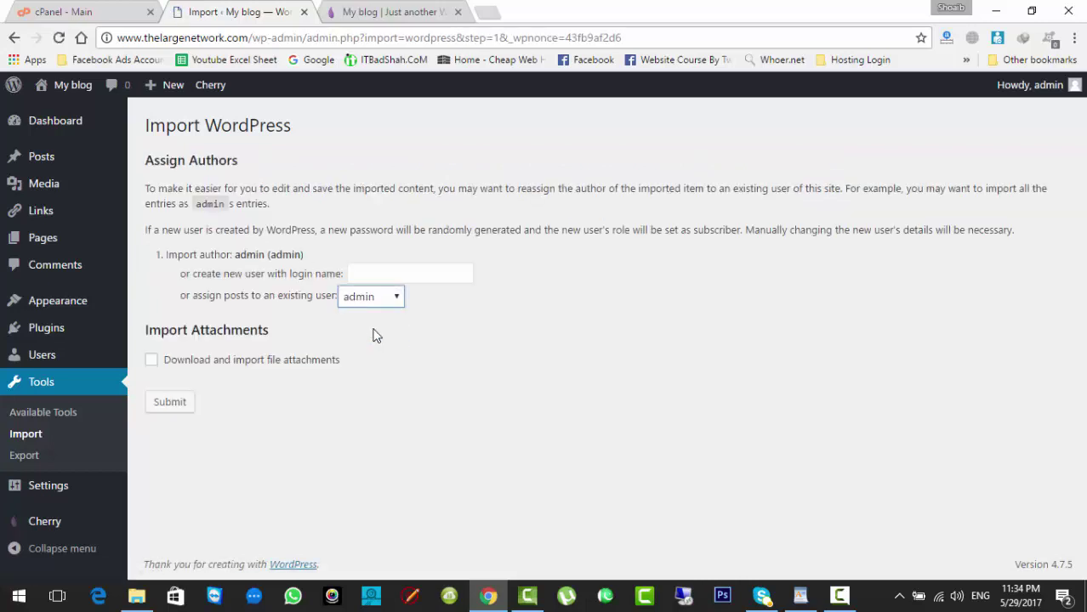
click(151, 362)
click(167, 406)
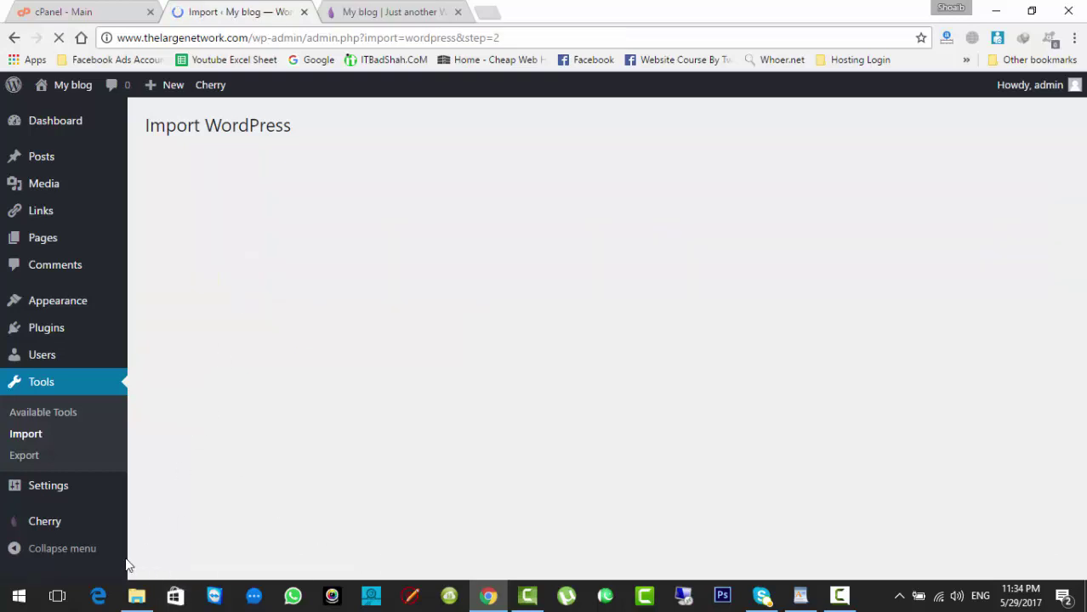
Step: Look at the ar-wordpress.2013-01-17 file in File Explorer, reload the live site's home page and return to the import page
click(136, 598)
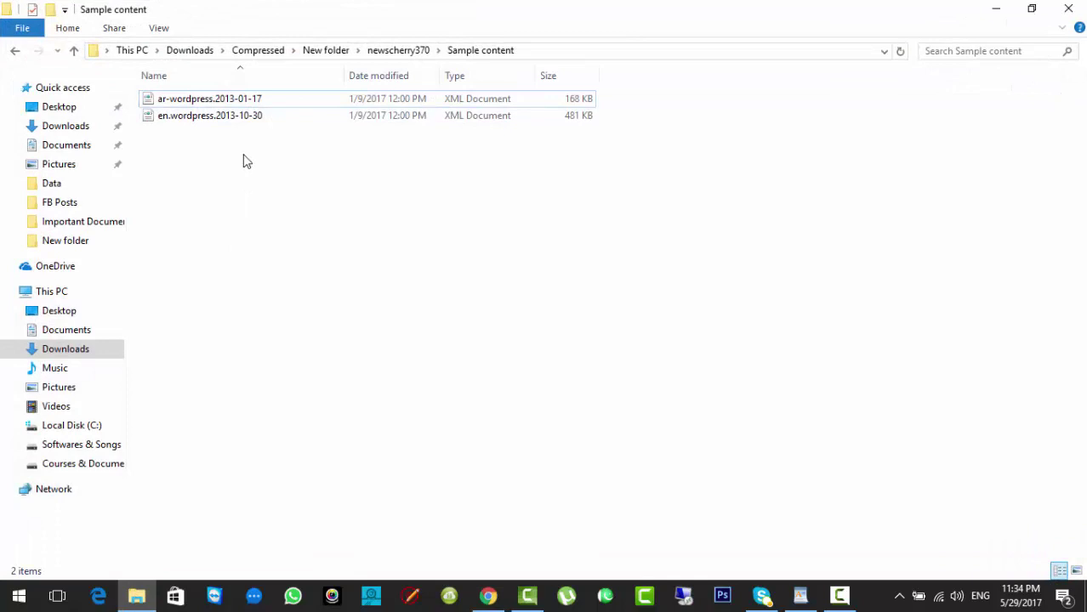
click(166, 103)
click(999, 7)
click(356, 7)
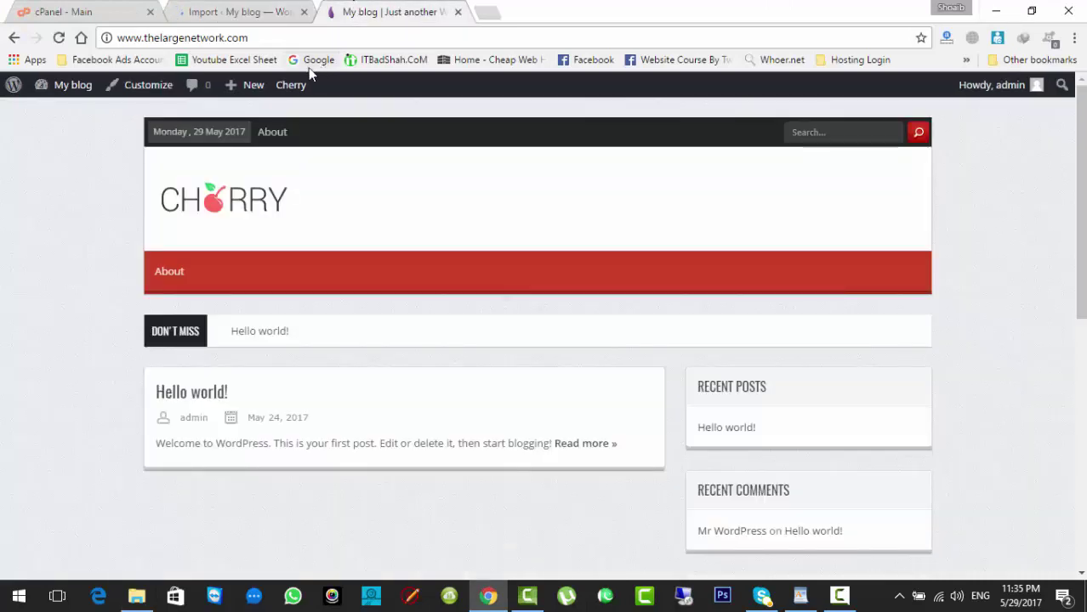
click(268, 39)
key(Return)
click(259, 6)
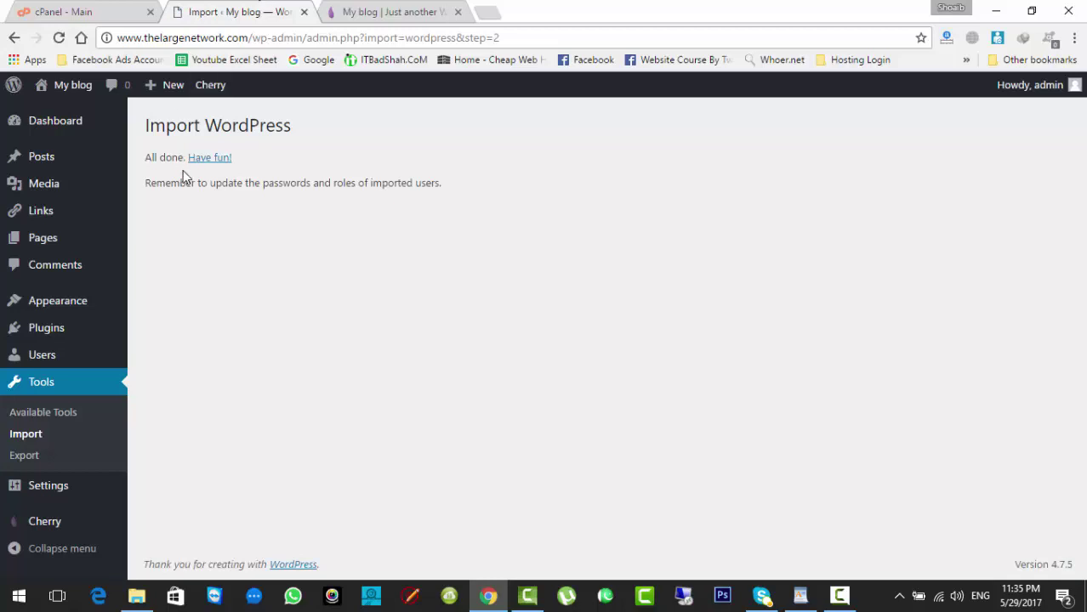
Step: Leave the importer for the dashboard, reload the live site and review the imported sample posts and sidebar
click(207, 160)
click(391, 10)
click(367, 38)
key(Return)
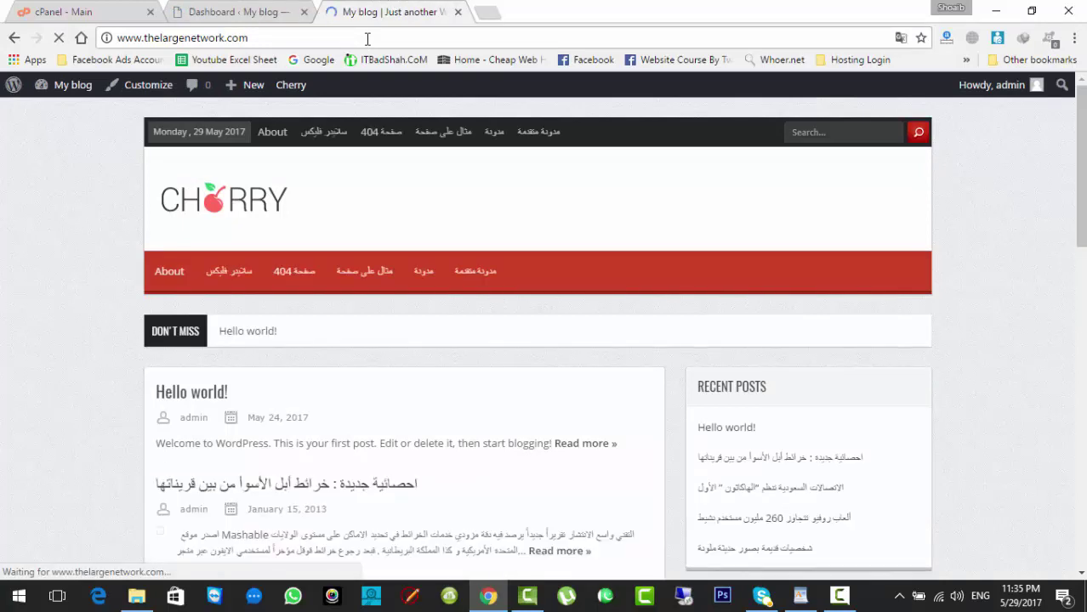
drag(1081, 141, 1082, 234)
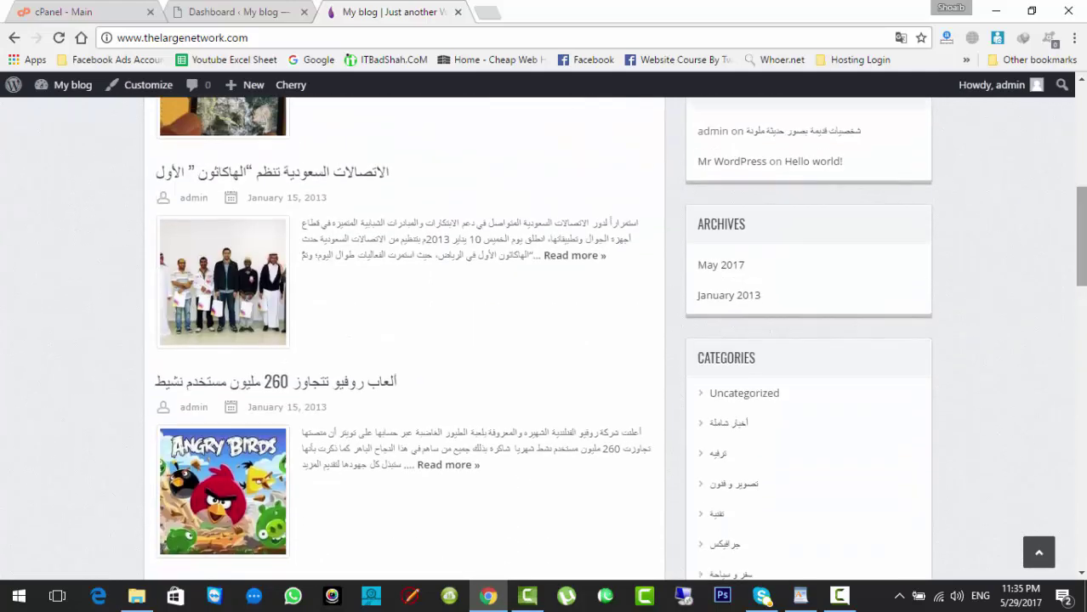
Step: Point out the English sample file en.wordpress.2013-10-30 in the Sample content folder and return to the browser
click(139, 595)
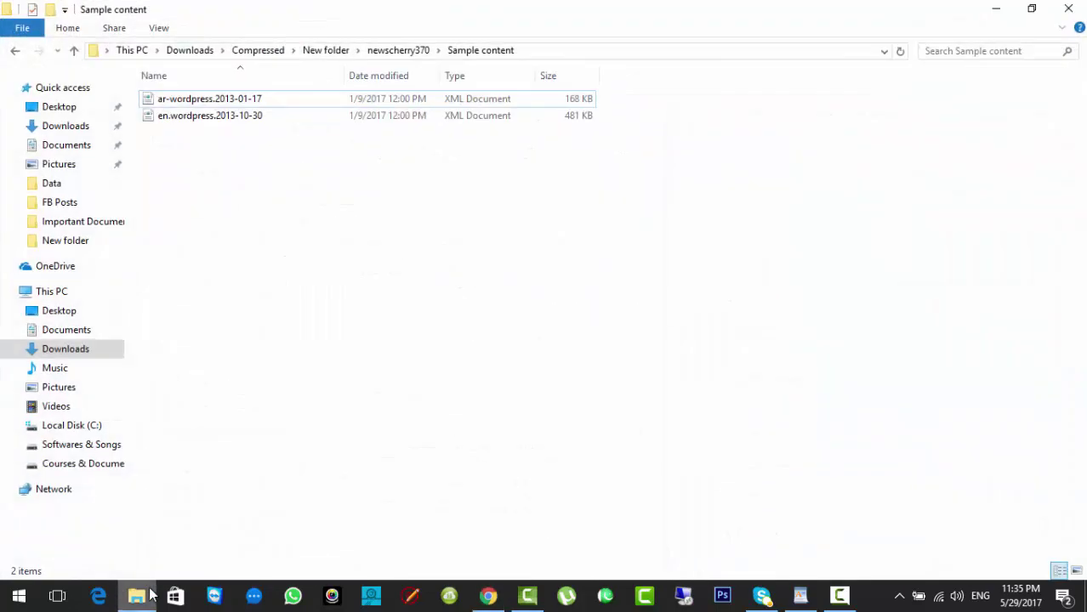
click(181, 123)
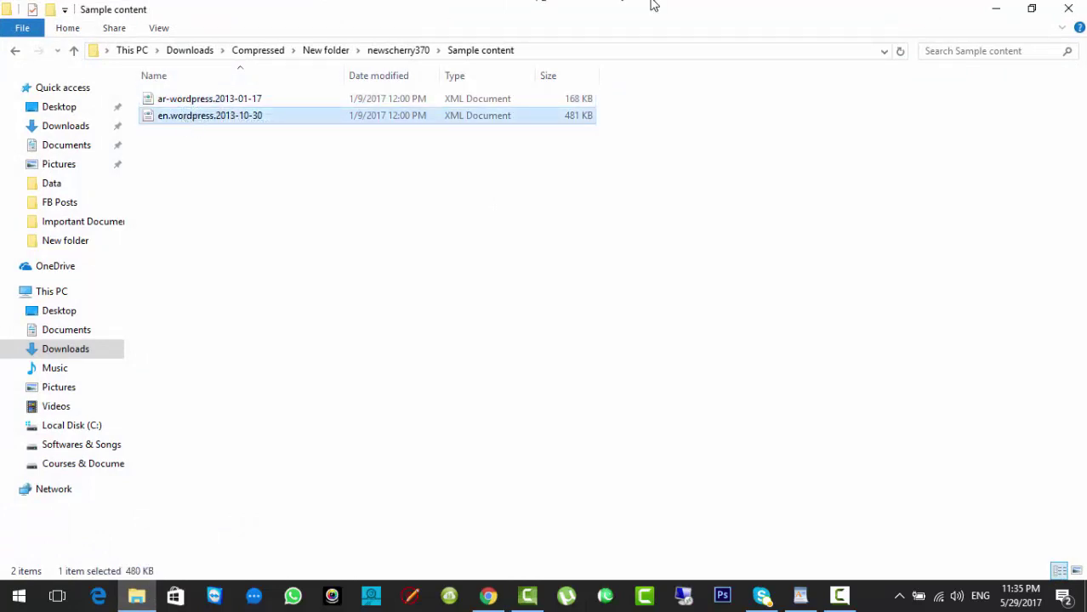
click(995, 9)
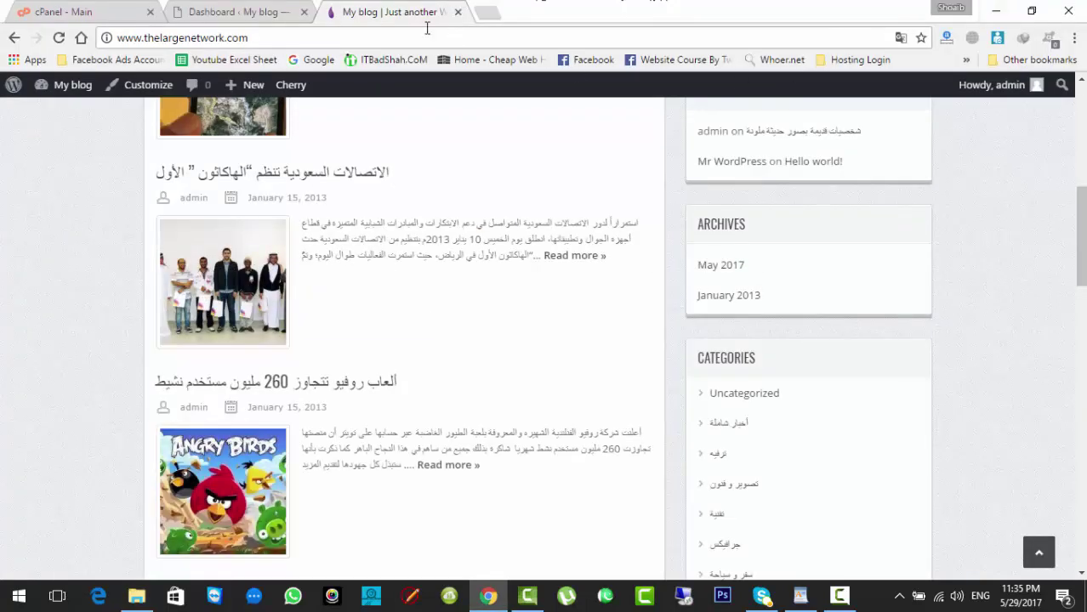
Step: Open the WordPress posts list, select all posts and move them to the trash with a bulk action
click(238, 12)
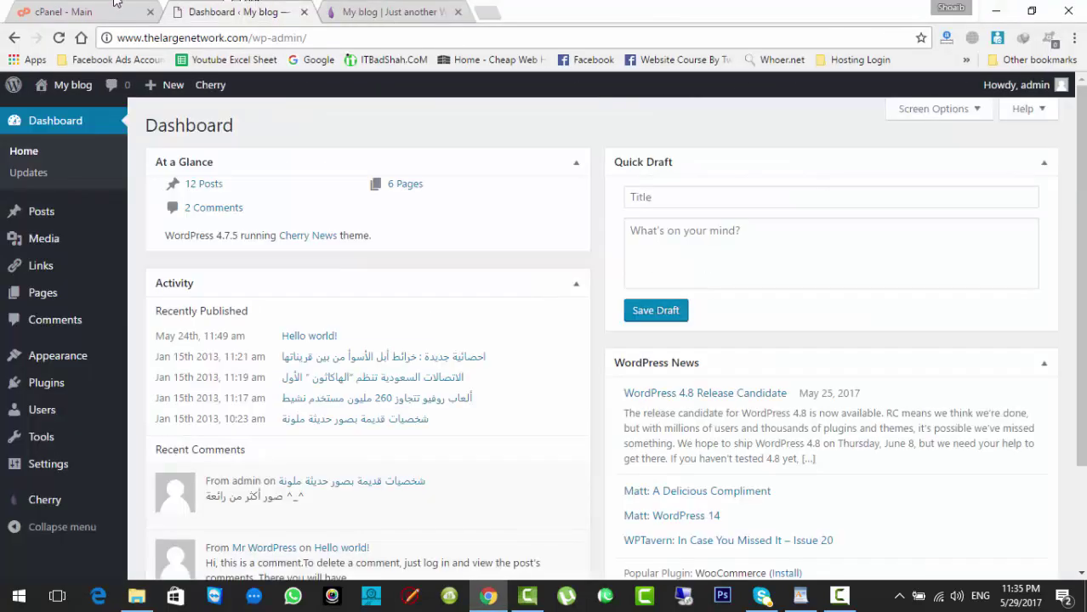
mouse_move(58, 355)
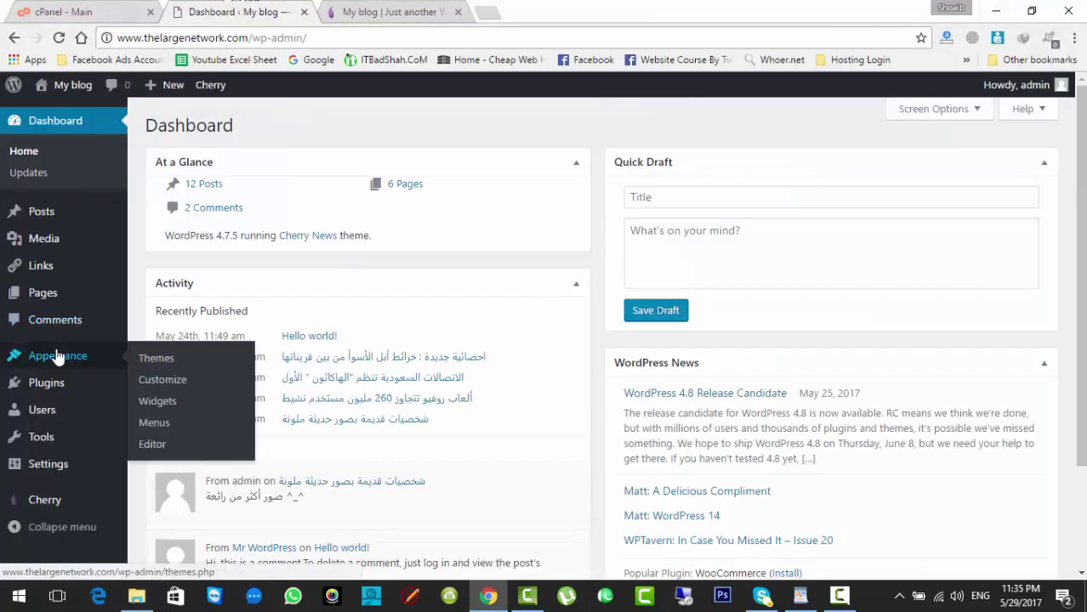
mouse_move(81, 228)
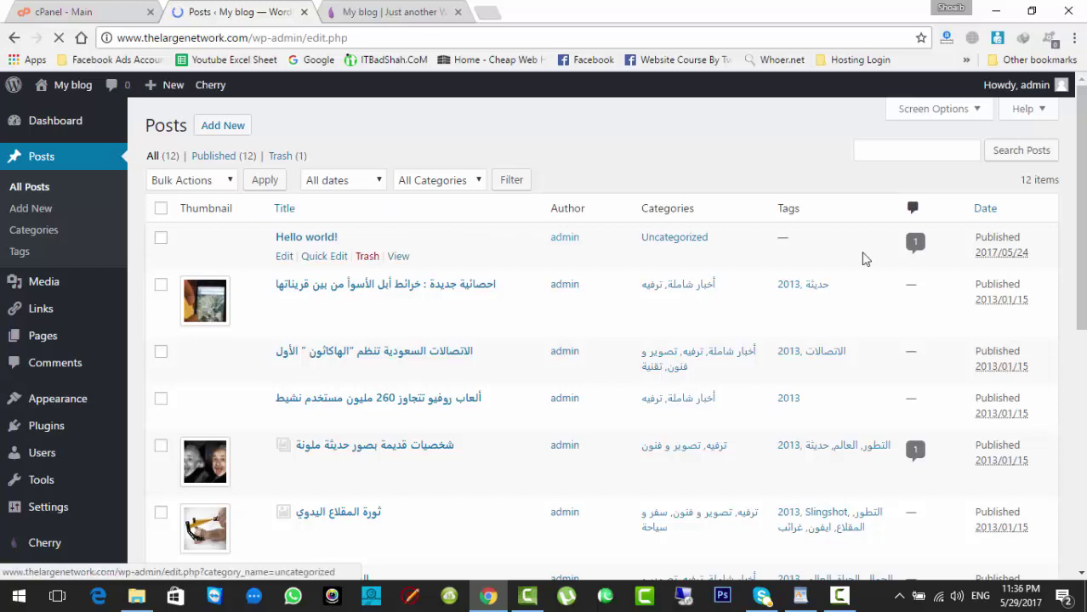
scroll(481, 179, down, 5)
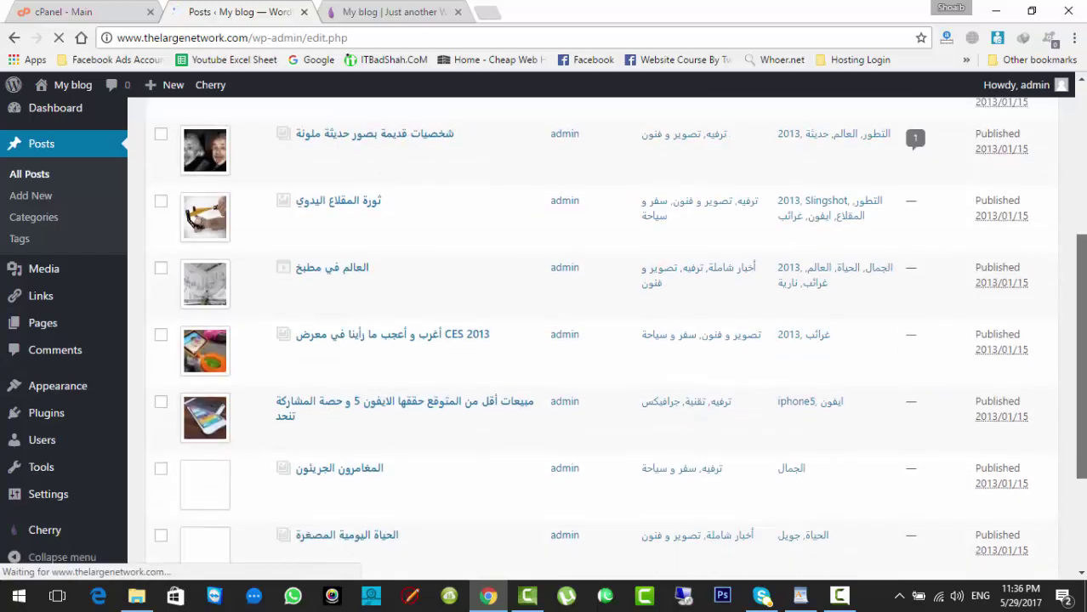
scroll(481, 178, up, 5)
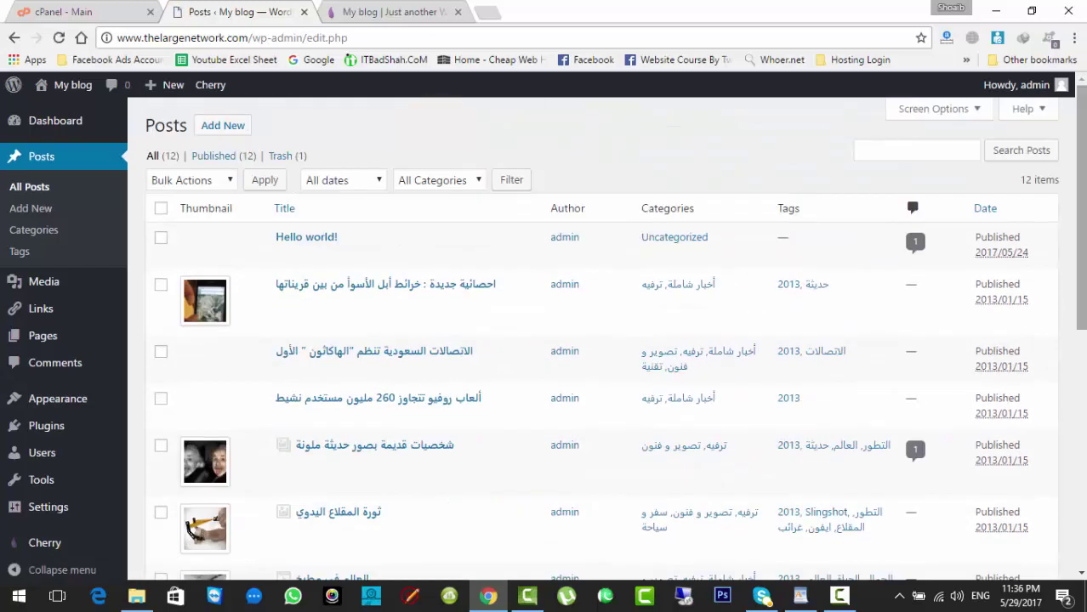
click(161, 208)
drag(222, 125, 316, 163)
click(226, 180)
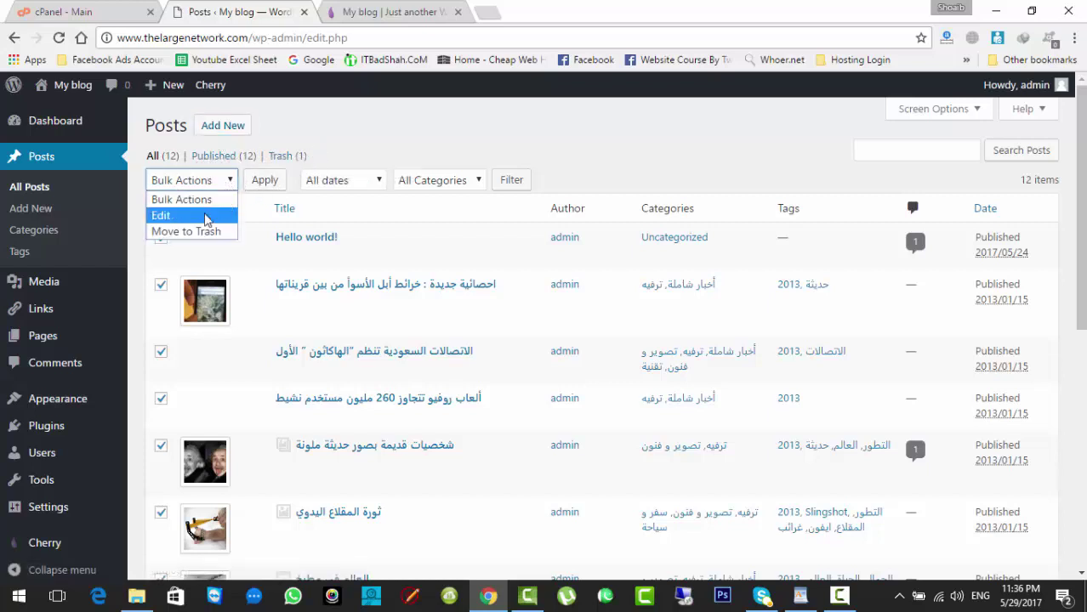
click(201, 231)
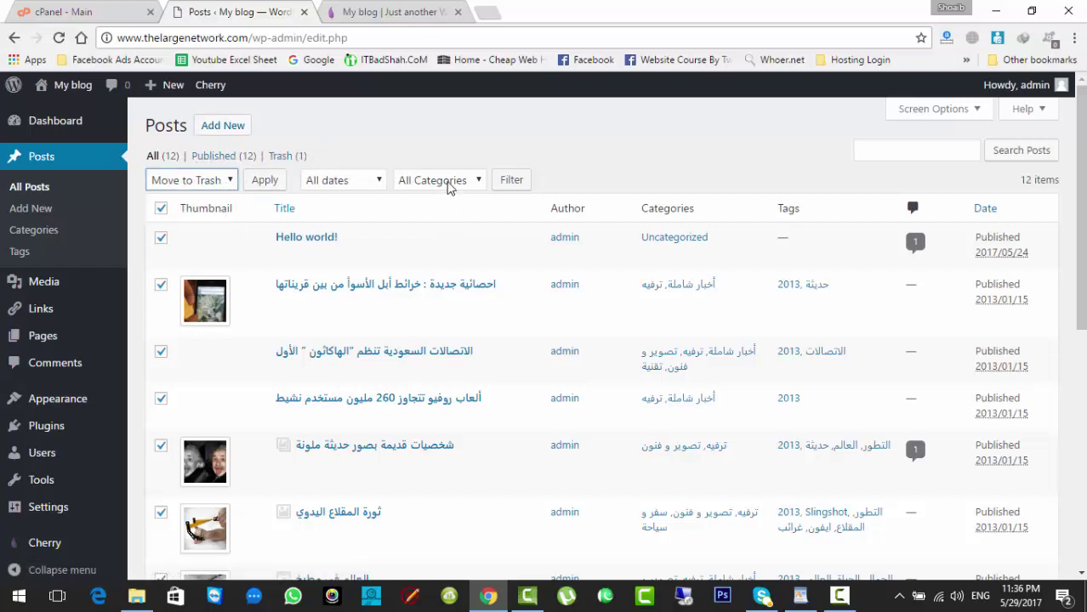
click(272, 184)
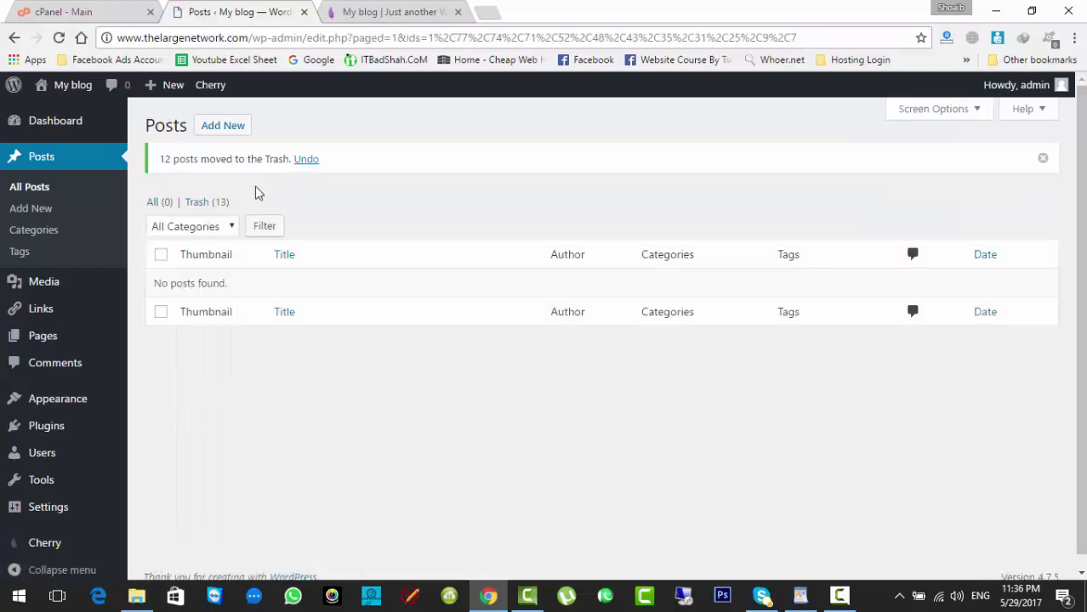
Step: Delete all post categories except Uncategorized with a bulk action
click(59, 234)
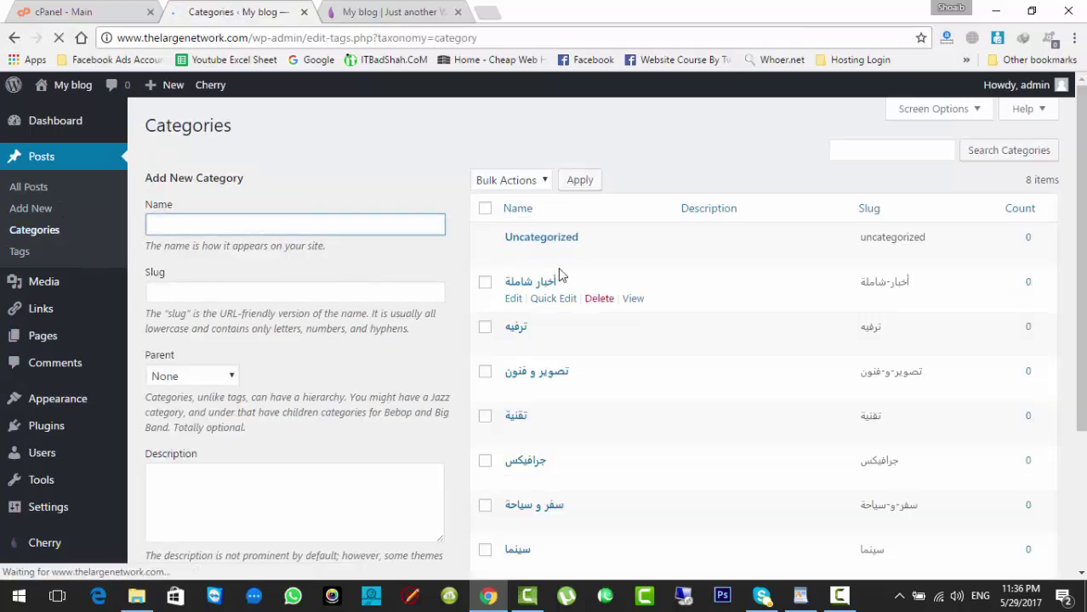
click(485, 208)
click(513, 181)
click(512, 216)
click(581, 181)
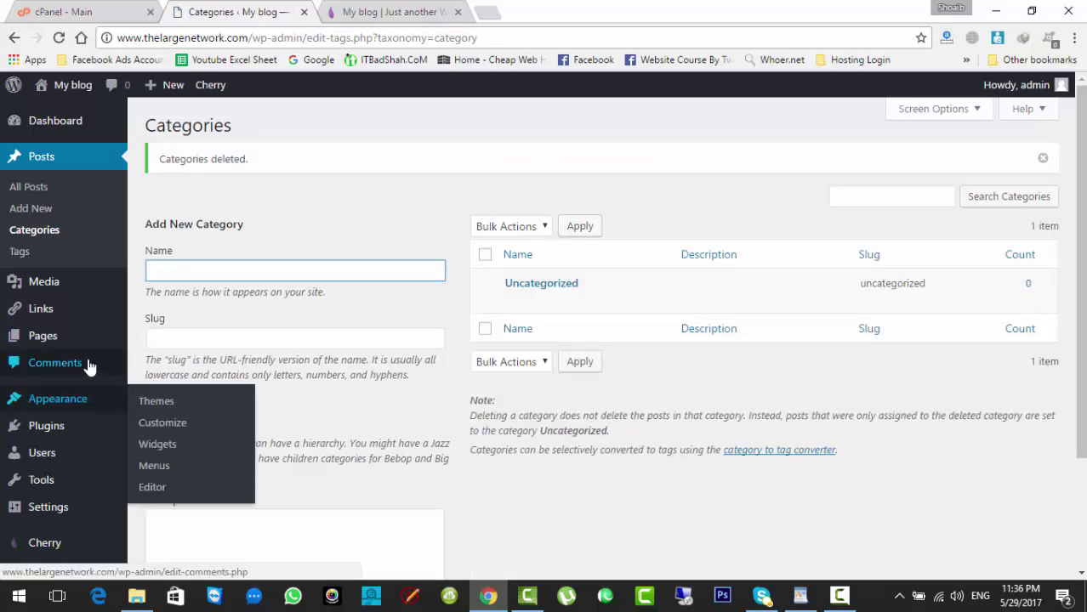
Step: Open the list of pages, select all of them and move them to the trash with a bulk action
click(189, 337)
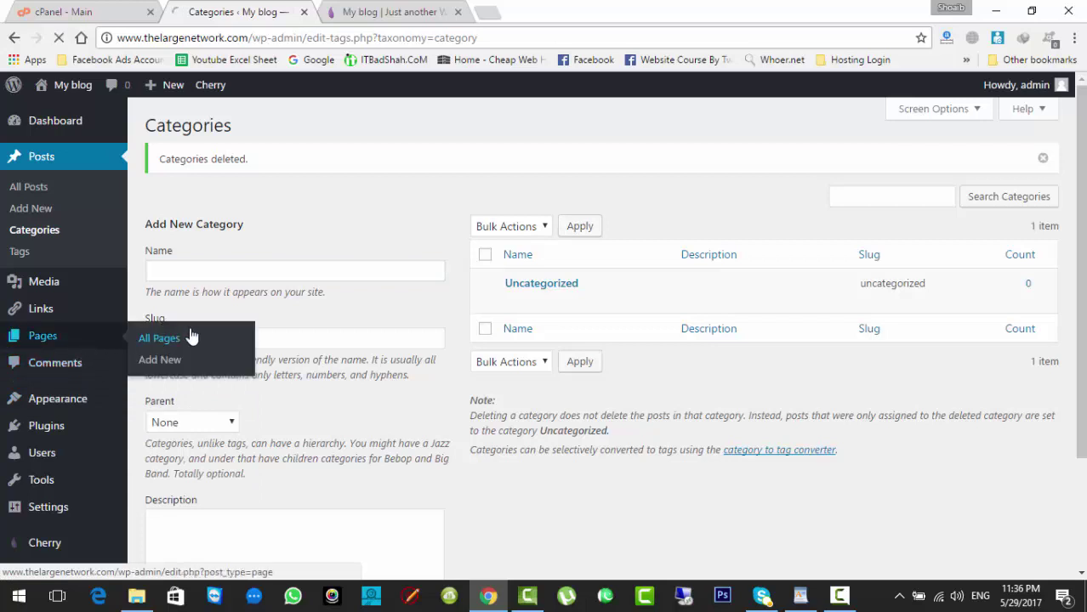
click(160, 209)
click(209, 182)
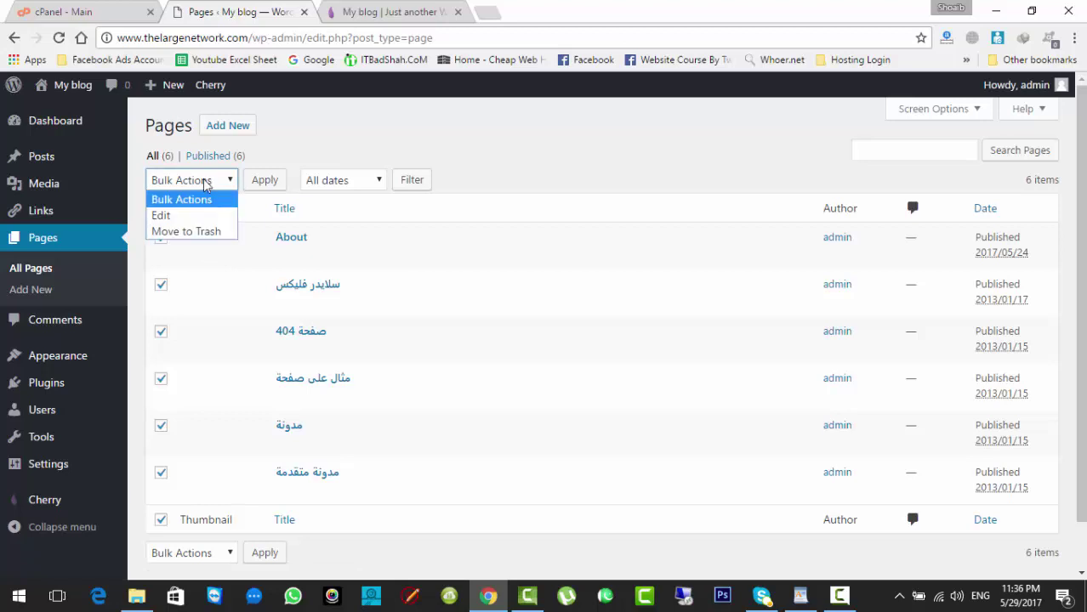
click(209, 232)
click(263, 183)
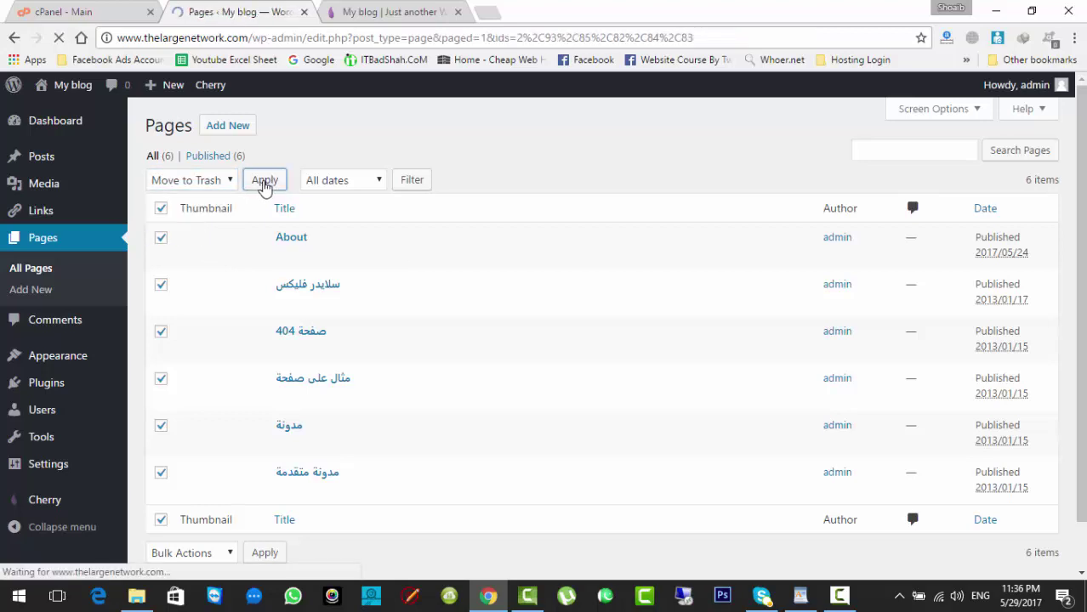
Step: Check the posts list and look through the images in the Media Library
mouse_move(66, 166)
click(153, 160)
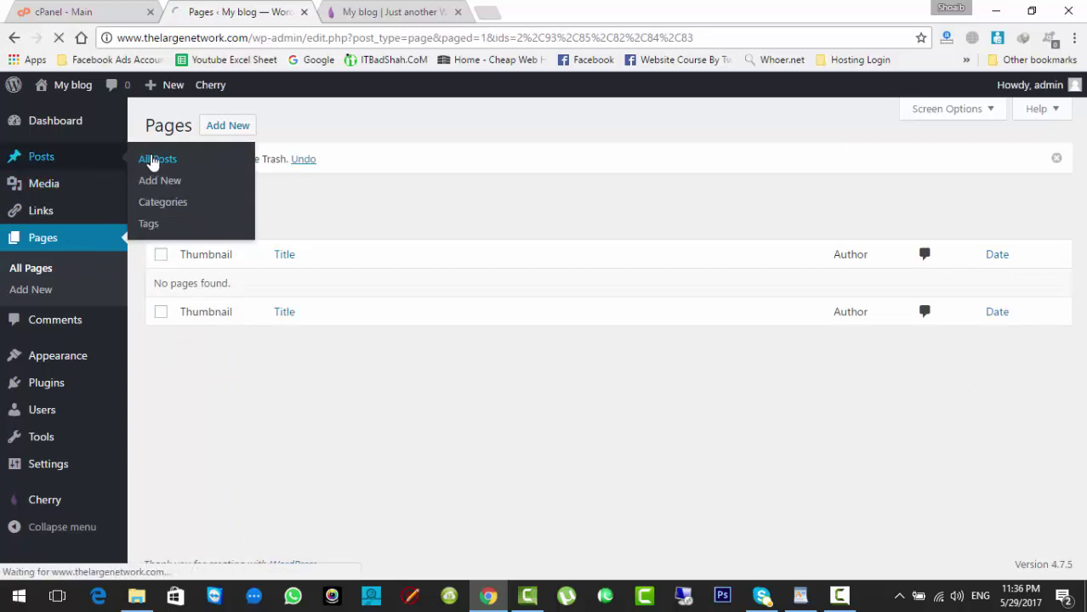
mouse_move(92, 280)
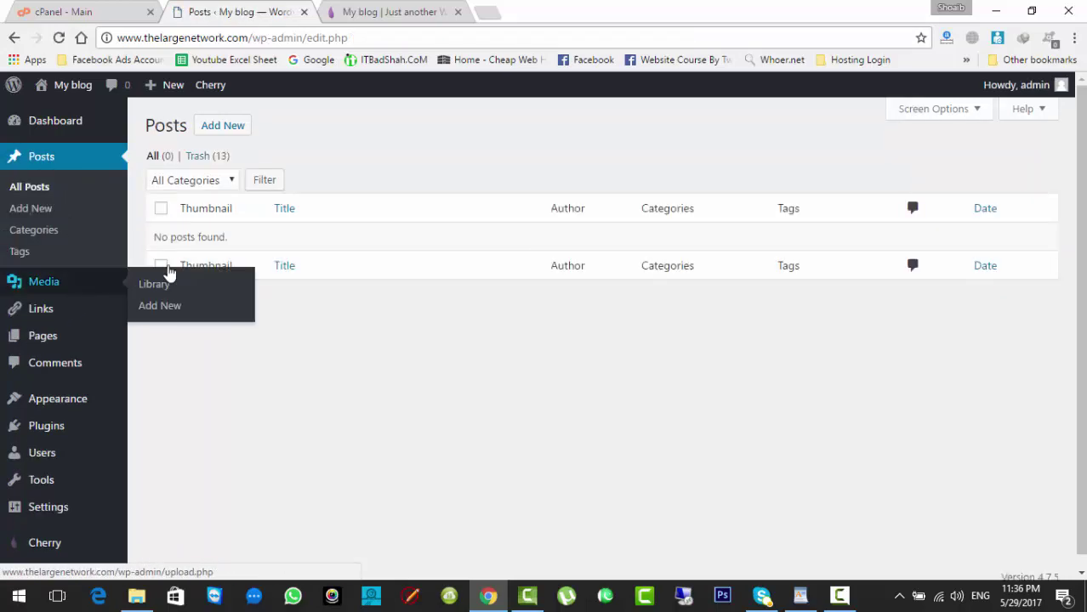
click(179, 284)
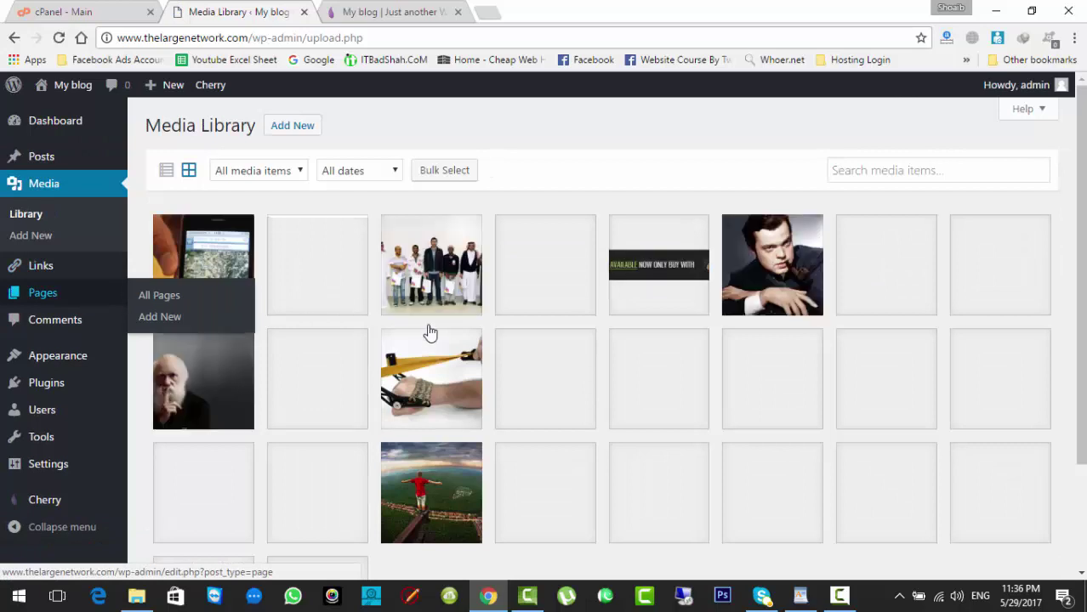
scroll(427, 332, down, 2)
scroll(595, 340, up, 2)
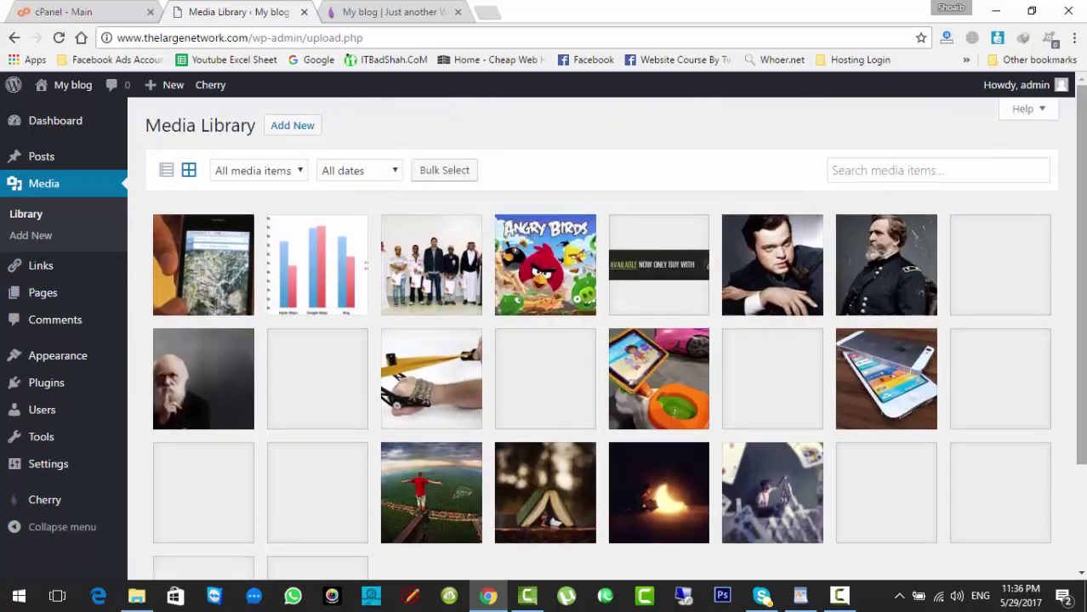
Step: Run the WordPress importer and upload the English sample file en.wordpress.2013-10-30.xml from the Sample content folder
mouse_move(25, 359)
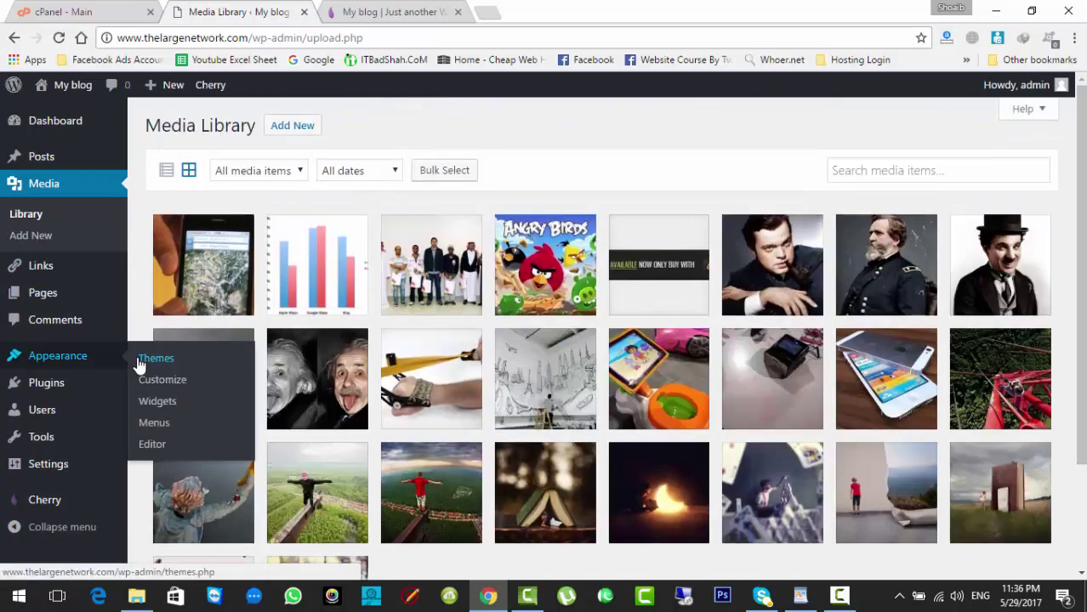
mouse_move(75, 443)
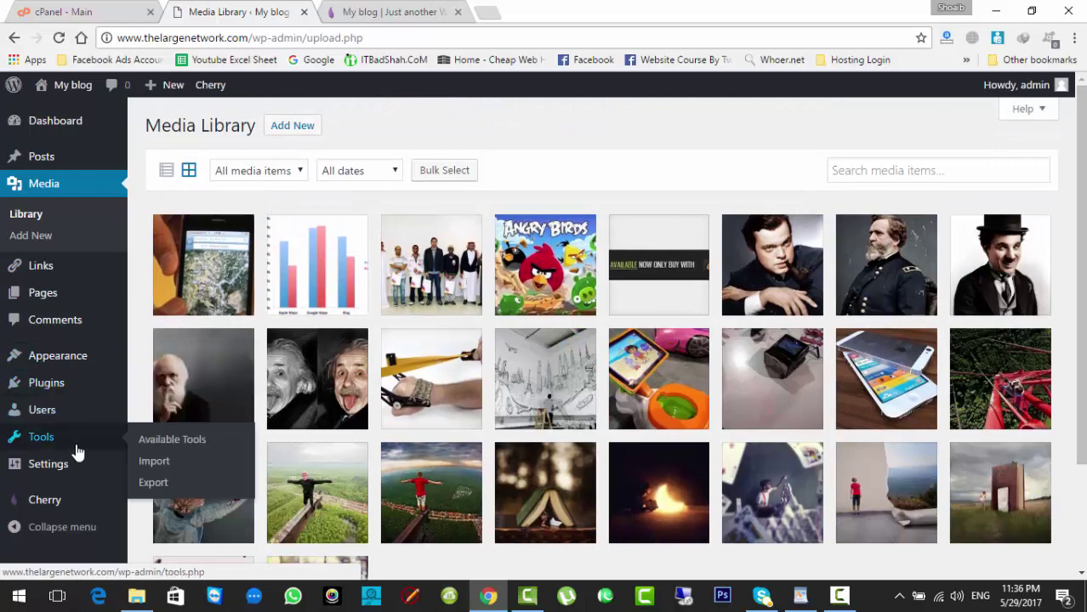
click(180, 464)
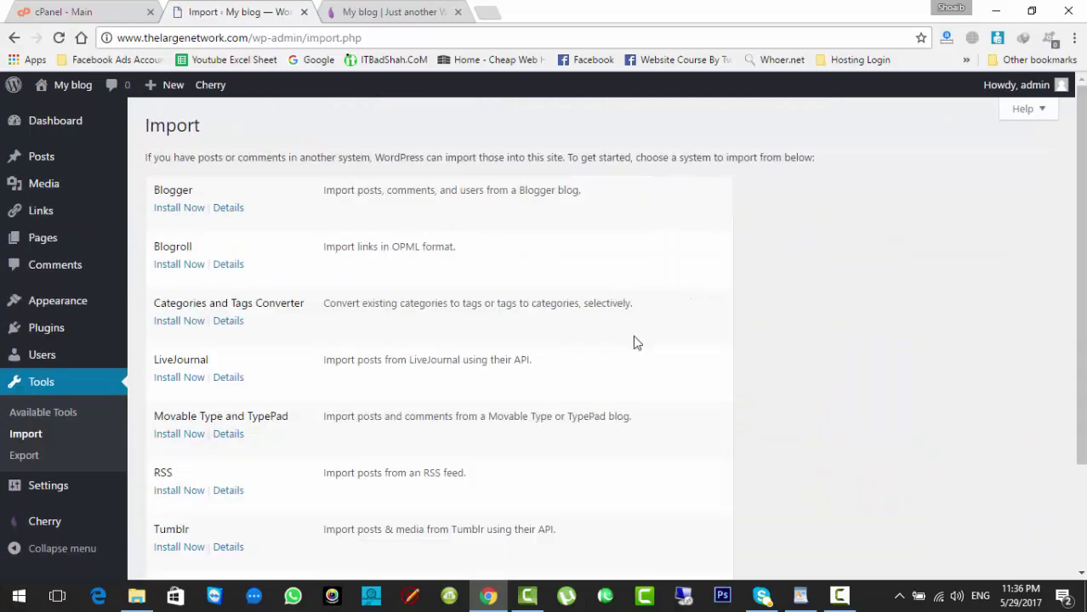
scroll(595, 455, down, 3)
click(190, 469)
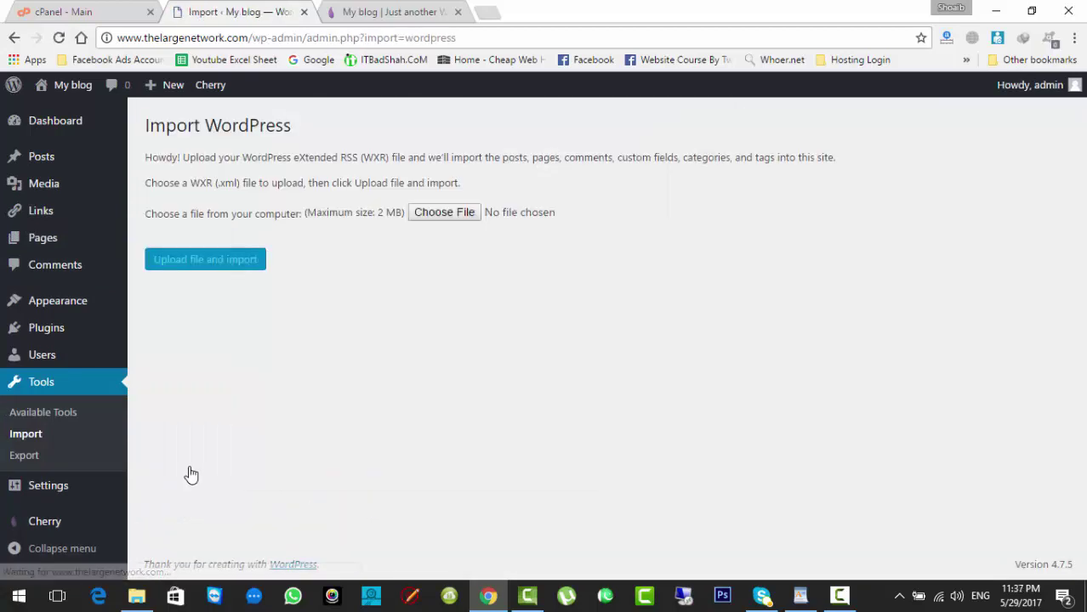
click(449, 214)
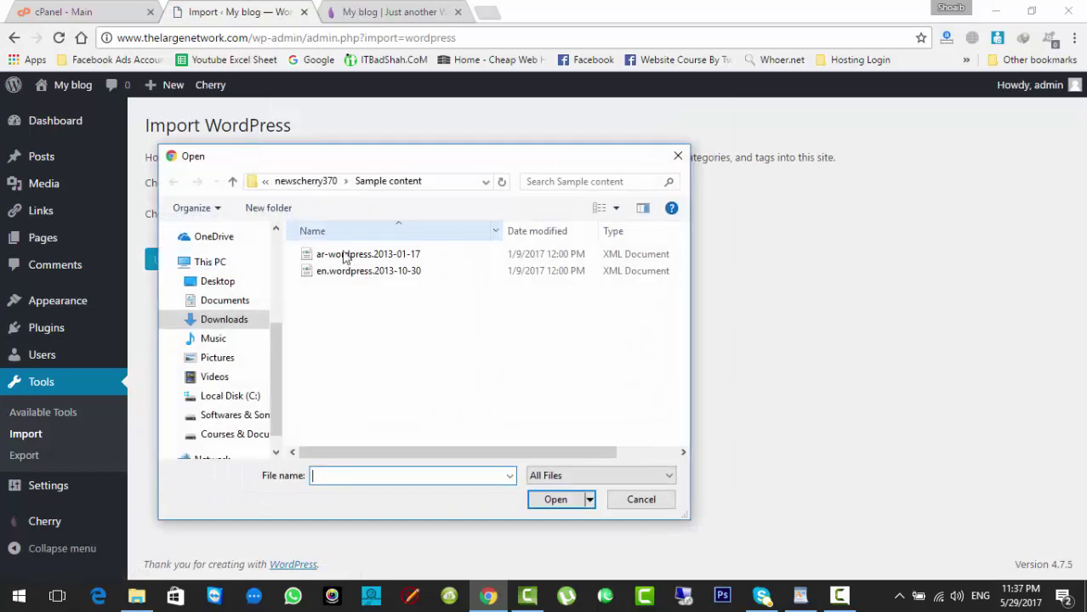
click(364, 272)
click(557, 502)
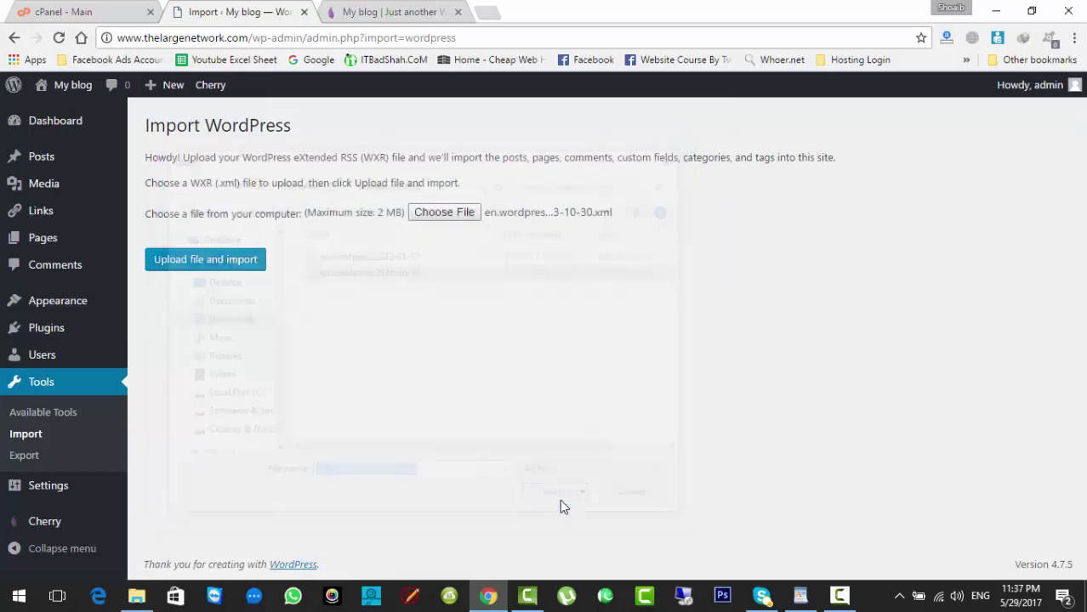
click(221, 274)
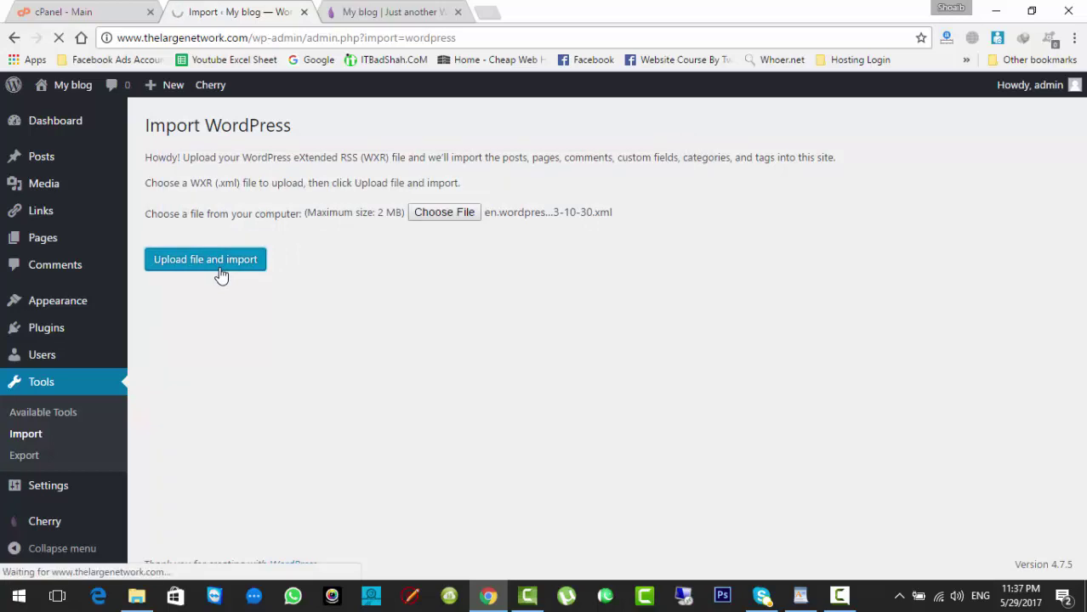
Step: Switch to the live site and reload its homepage
click(337, 10)
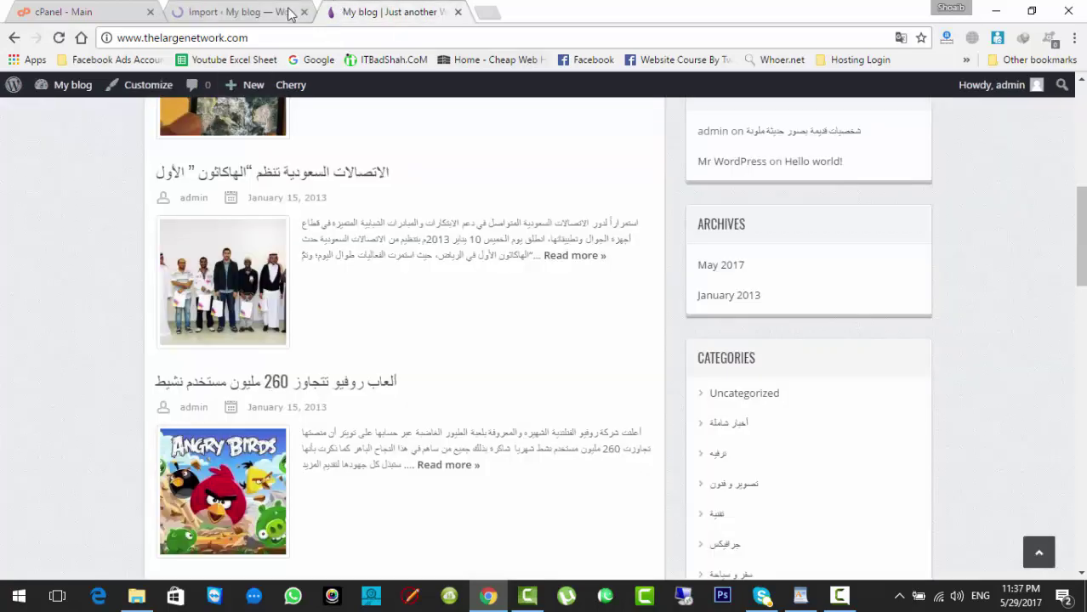
click(289, 37)
key(Return)
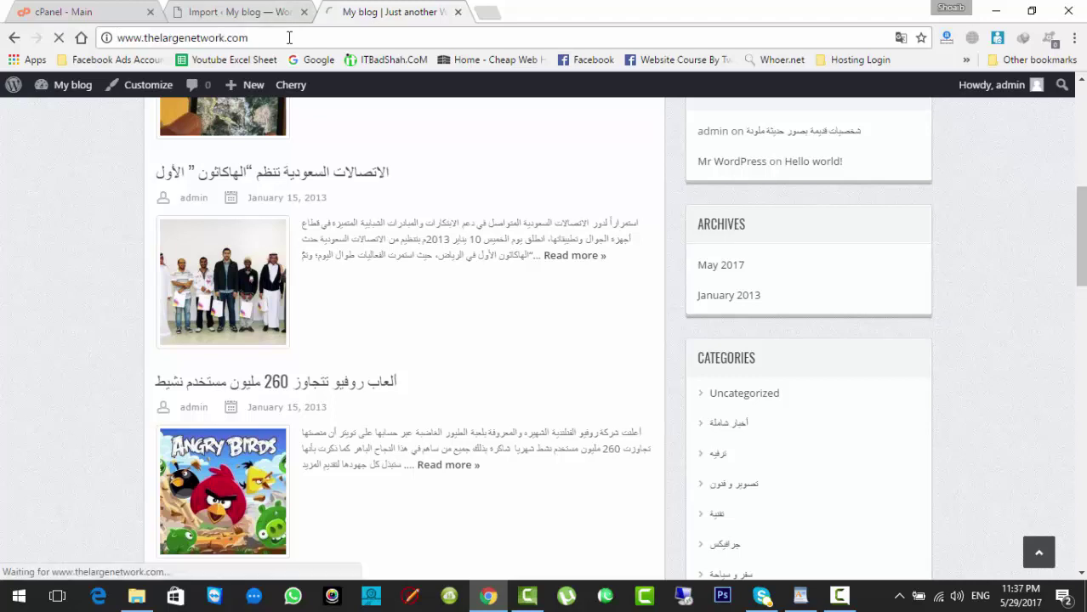
Step: Assign the imported content to an existing user, include the file attachments and submit the import
click(274, 13)
click(386, 302)
click(380, 334)
click(150, 360)
click(170, 403)
Step: Inspect the reloaded live site from the footer up to the header, and return to the running import
click(391, 12)
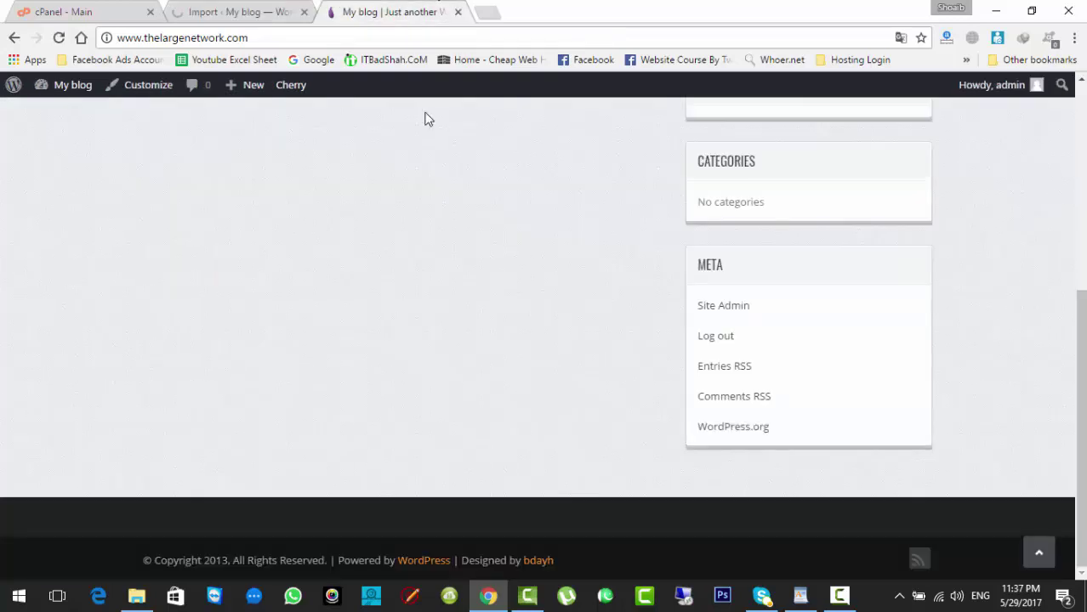
key(Home)
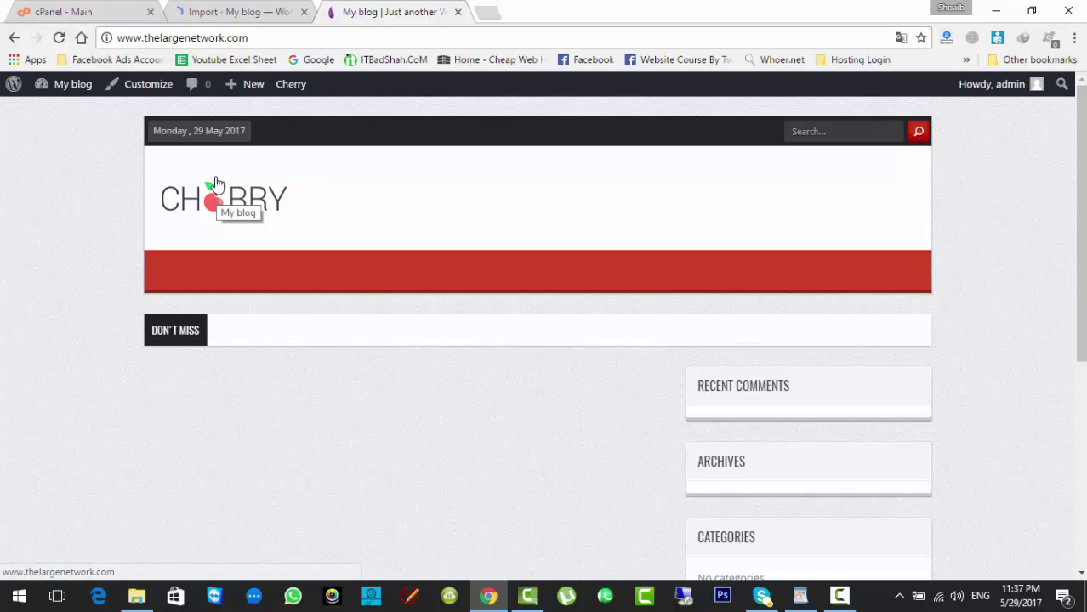
click(211, 9)
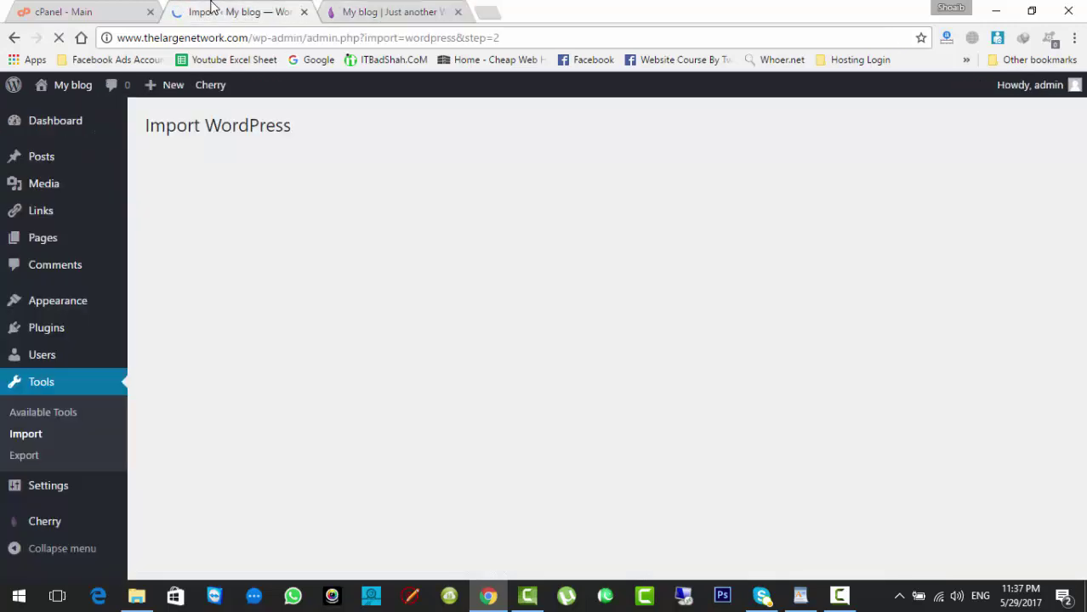
Step: Leave the importer for the dashboard and review the English sample posts and menus on the live site's homepage
click(392, 12)
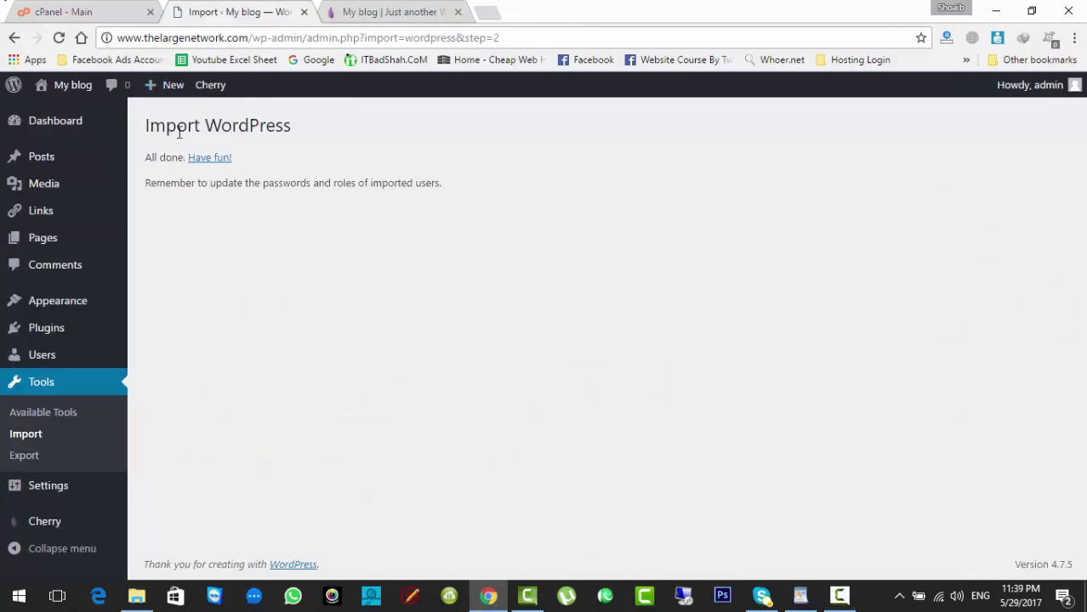
click(209, 159)
click(383, 11)
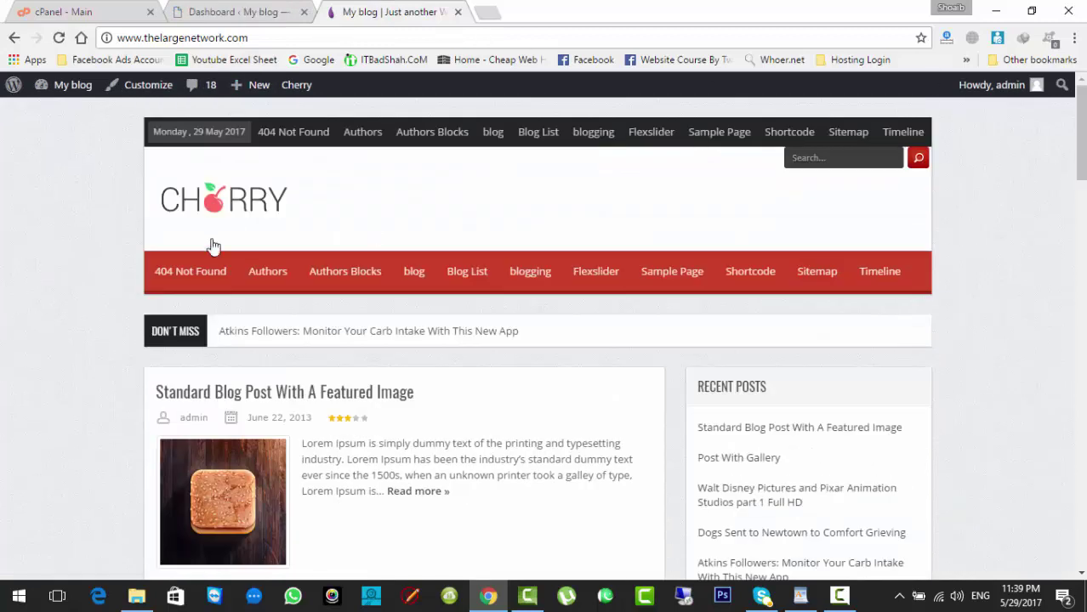
click(592, 131)
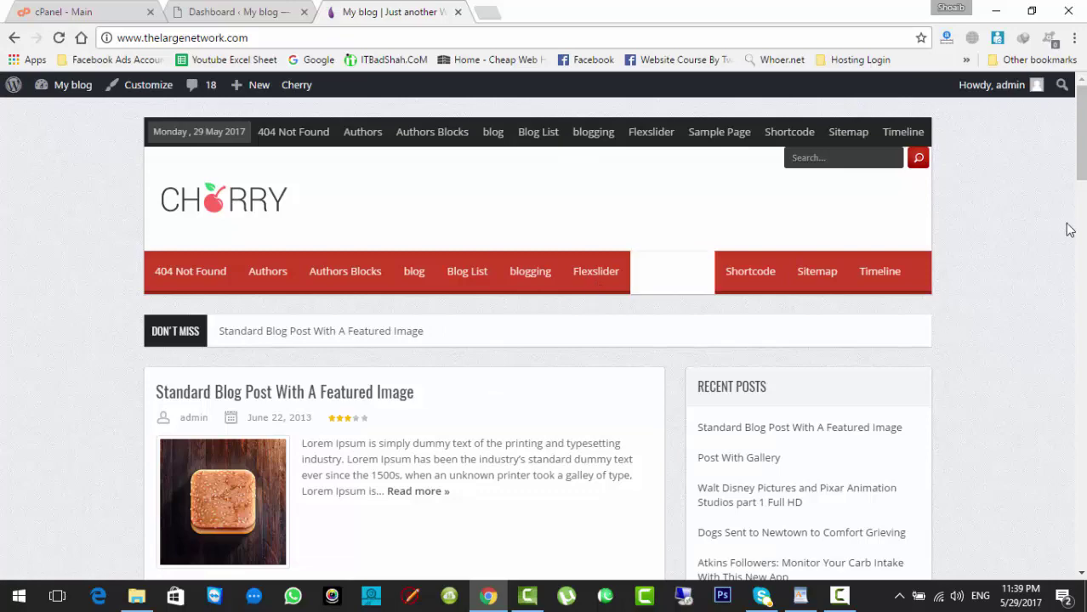
scroll(1007, 231, down, 5)
scroll(612, 340, up, 5)
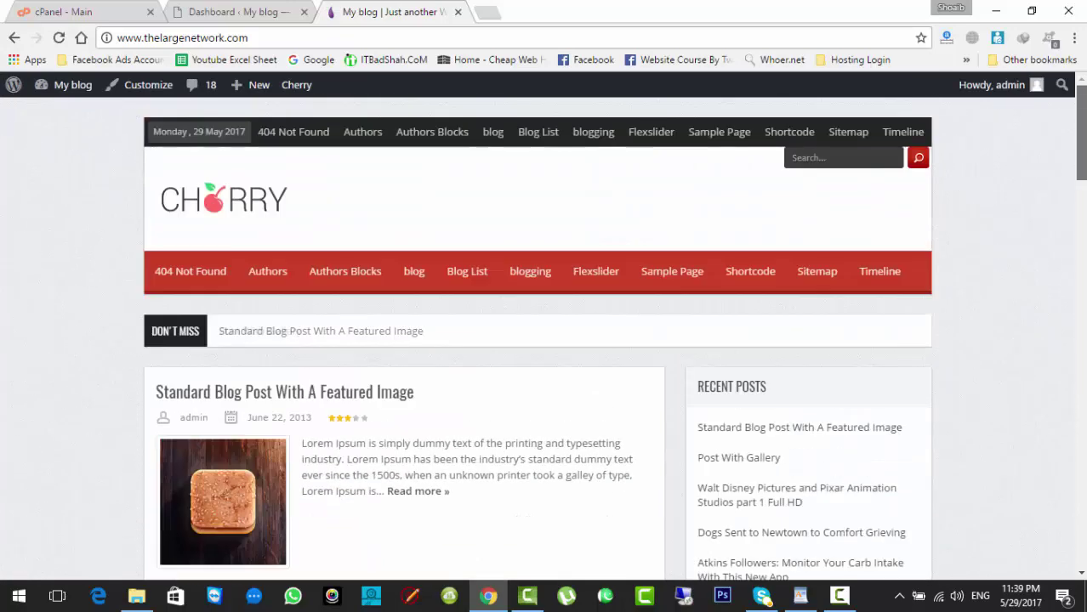
Step: Search Google for "Cherry wordpress theme free download" in a new browser tab
click(487, 13)
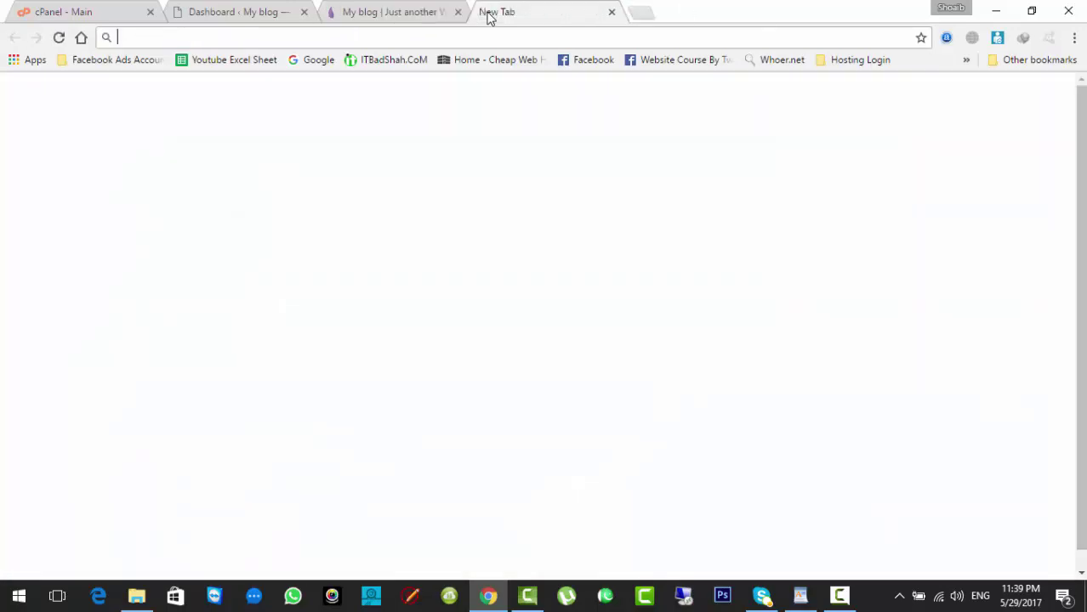
text(cheer)
key(BackSpace)
key(BackSpace)
text(rry)
key(Return)
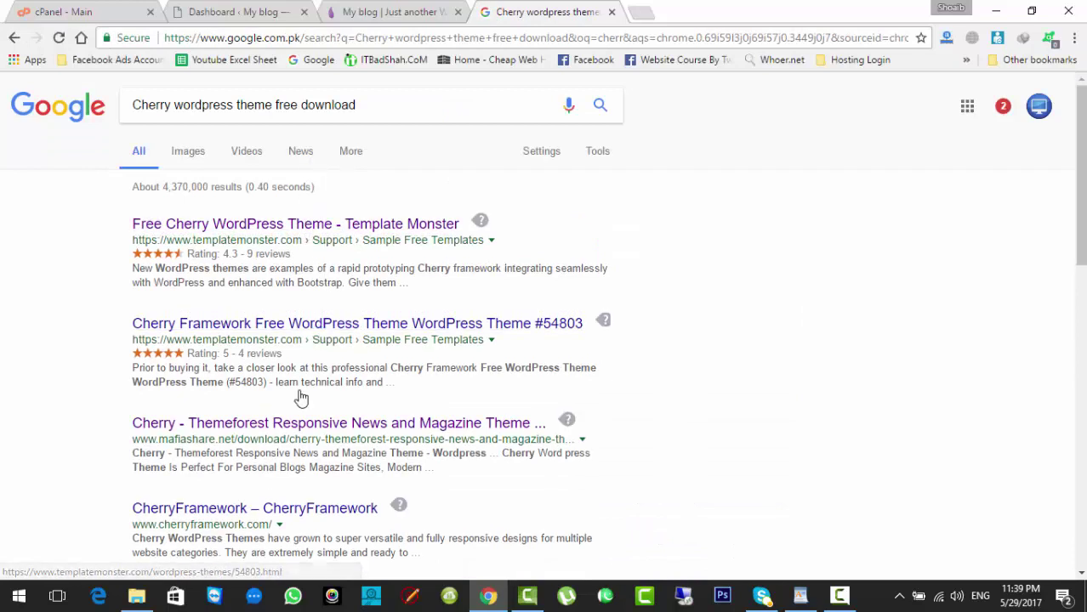
Step: Open the mafiashare.net result for the Cherry theme and follow its demo URL to the ThemeForest item
click(294, 424)
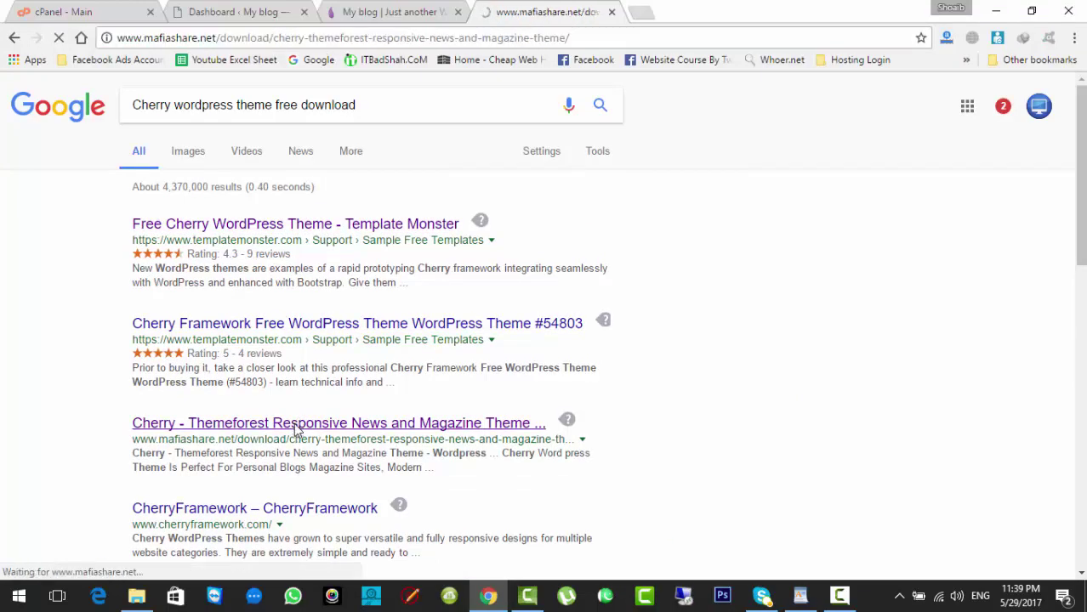
scroll(293, 422, down, 4)
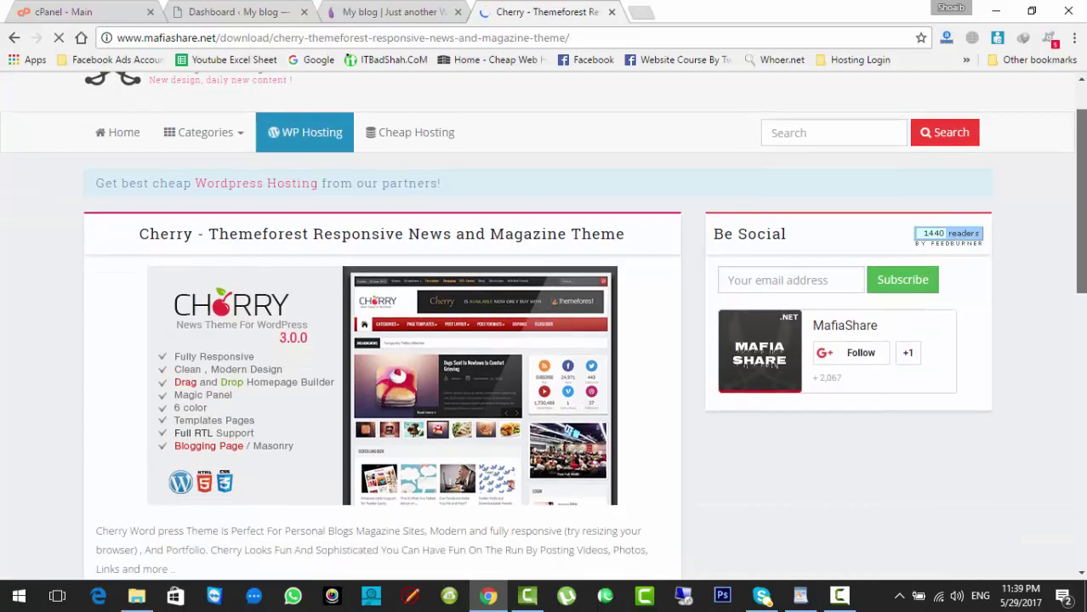
click(529, 364)
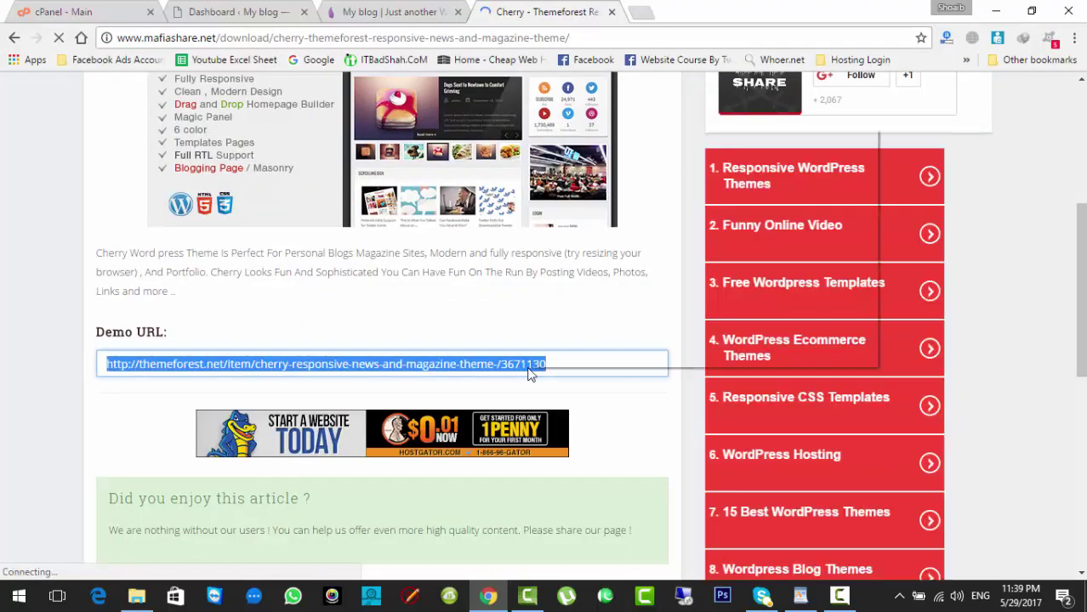
right_click(529, 368)
click(629, 239)
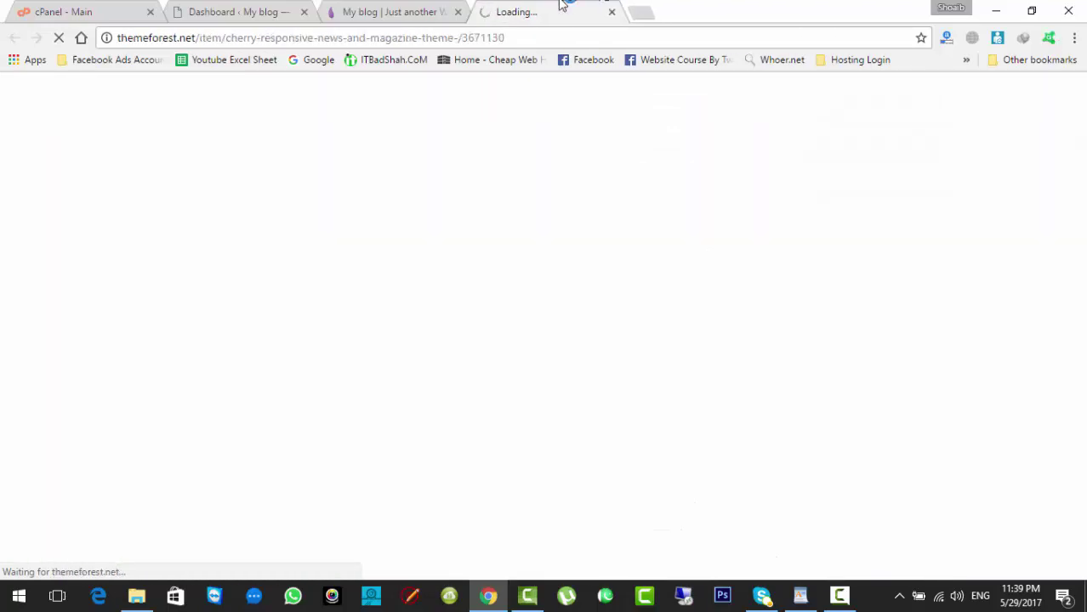
Step: Reload the live site's homepage through its Cherry logo and return to the ThemeForest item page
click(427, 6)
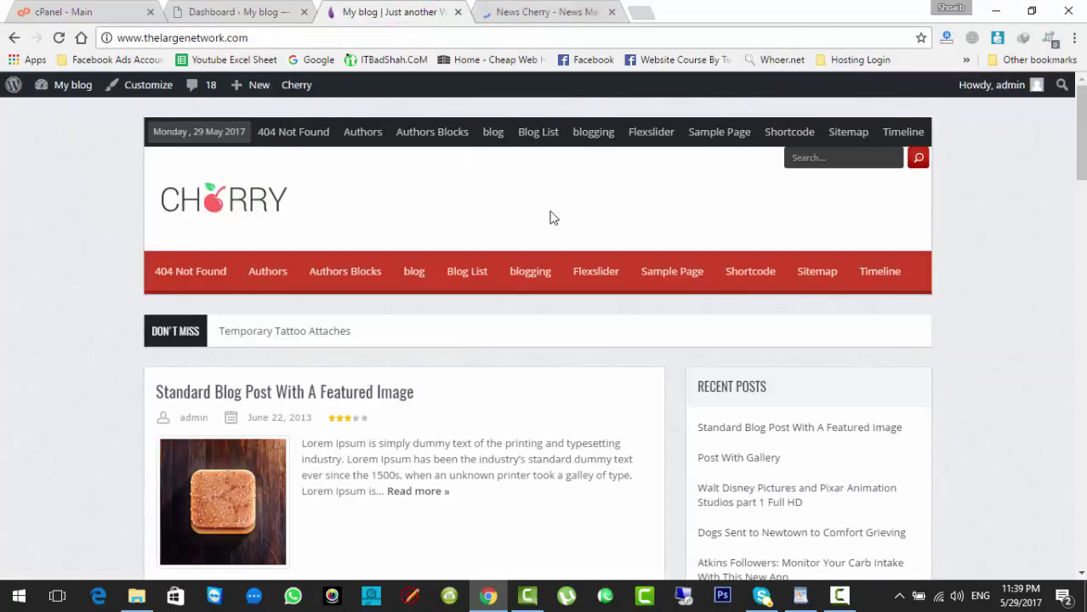
click(258, 211)
click(544, 12)
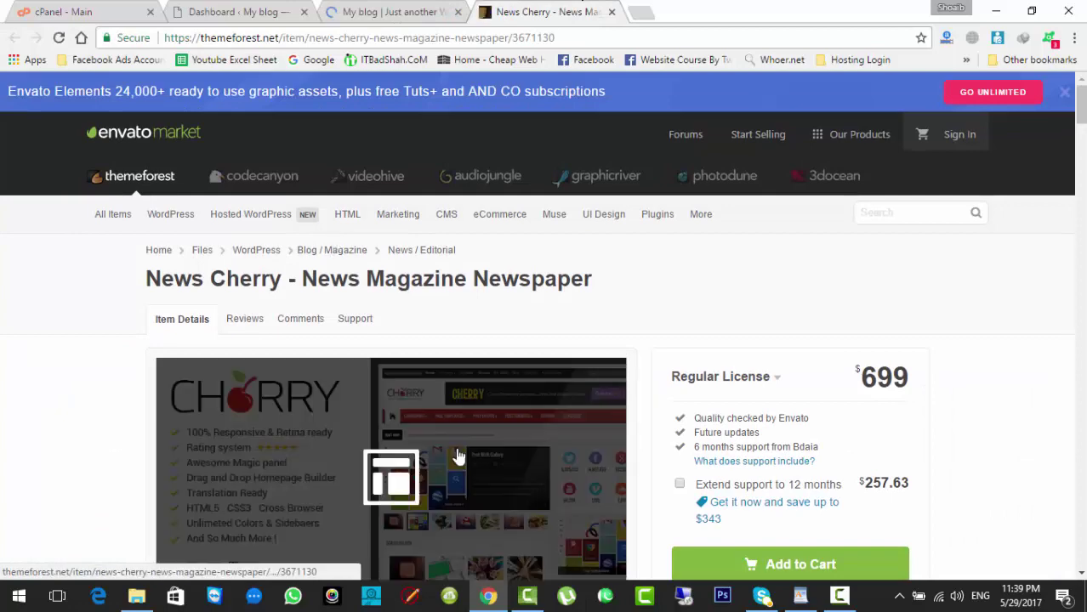
Step: Open the Cherry theme's live preview from ThemeForest, close the item page and remove the preview frame
click(457, 454)
click(456, 454)
click(611, 12)
click(382, 10)
click(553, 10)
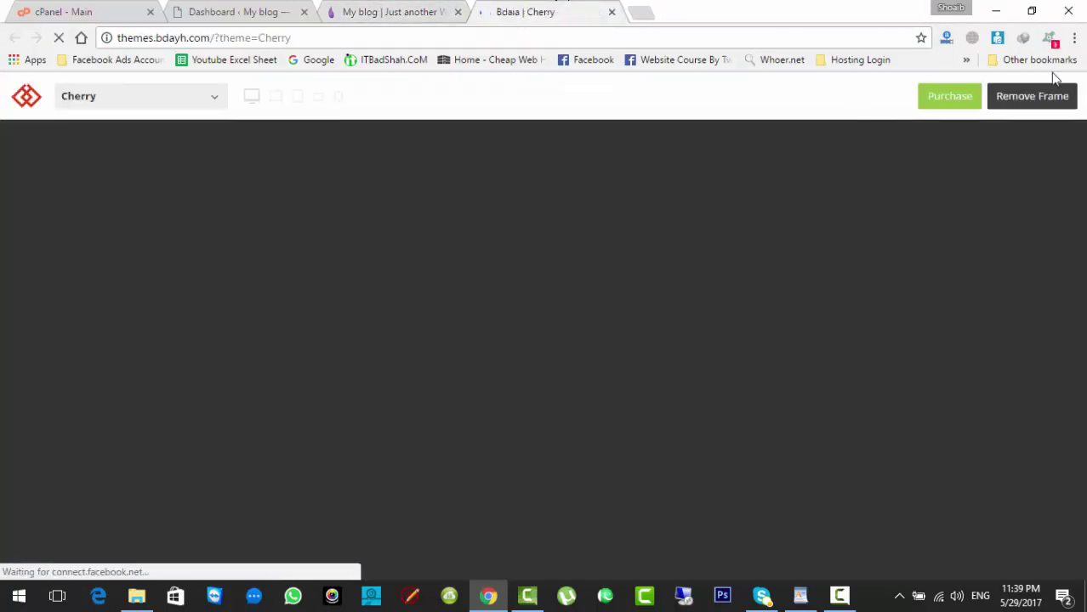
click(1031, 96)
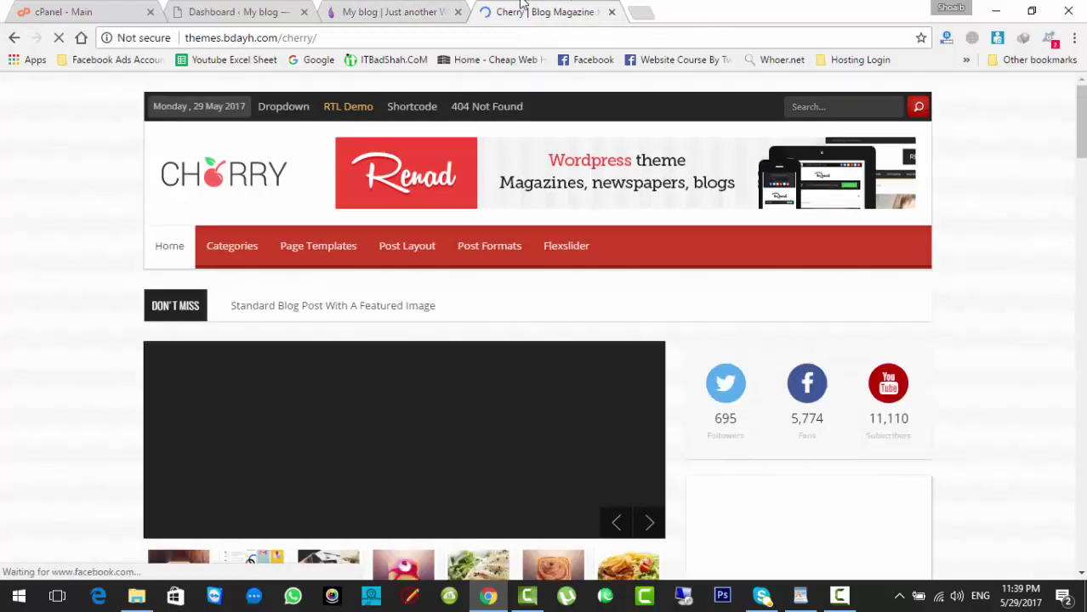
Step: Examine the official Cherry demo's homepage layout, including its slider, scrolling box and sidebar widgets
scroll(829, 154, down, 3)
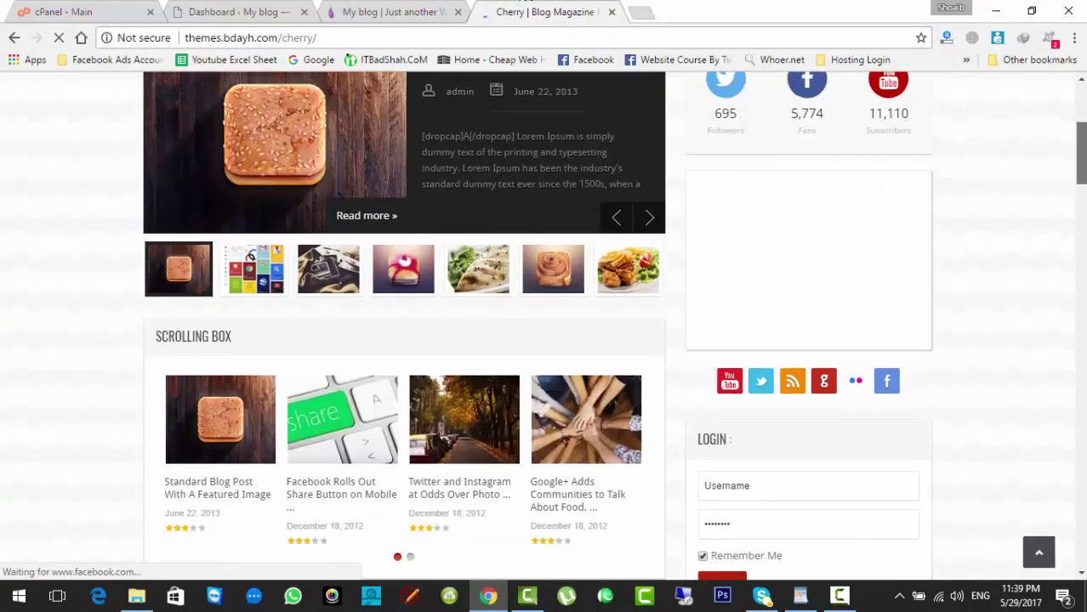
scroll(1082, 139, up, 1)
scroll(1083, 138, down, 3)
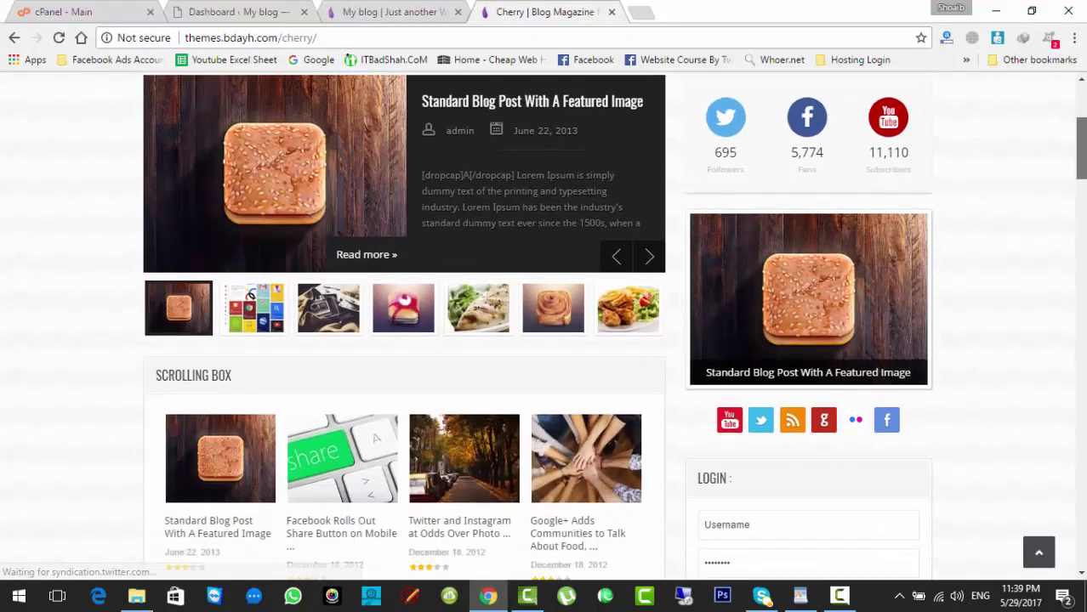
Step: Examine the official Cherry demo's featured slider thumbnails and the post sections and sidebar widgets further down its homepage
scroll(1082, 139, up, 2)
scroll(1082, 139, down, 1)
scroll(1082, 139, up, 1)
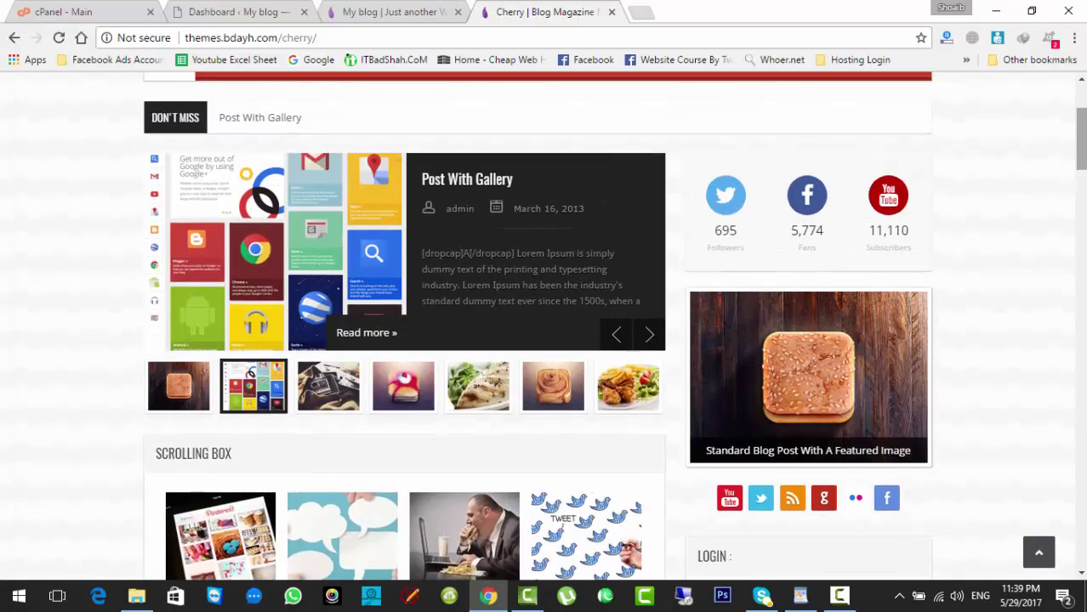
click(552, 387)
click(620, 380)
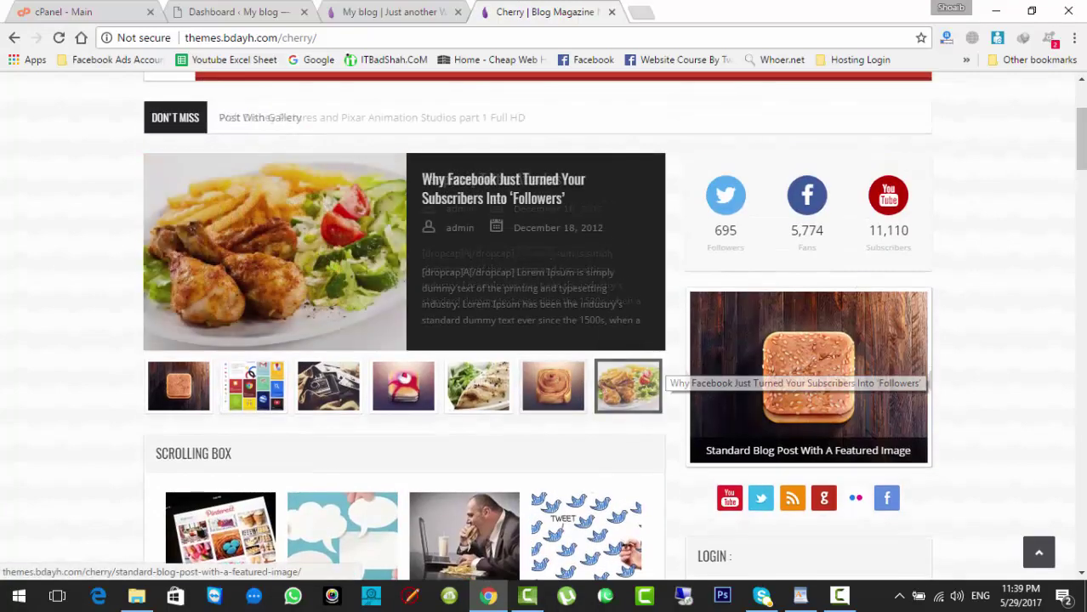
scroll(620, 380, down, 10)
scroll(614, 327, down, 15)
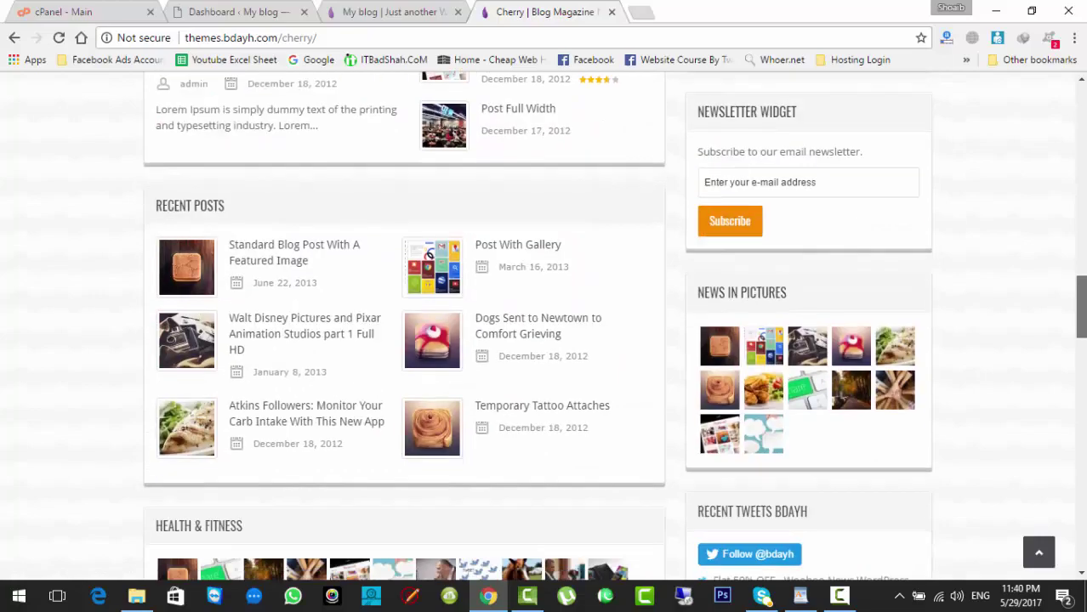
scroll(840, 159, up, 20)
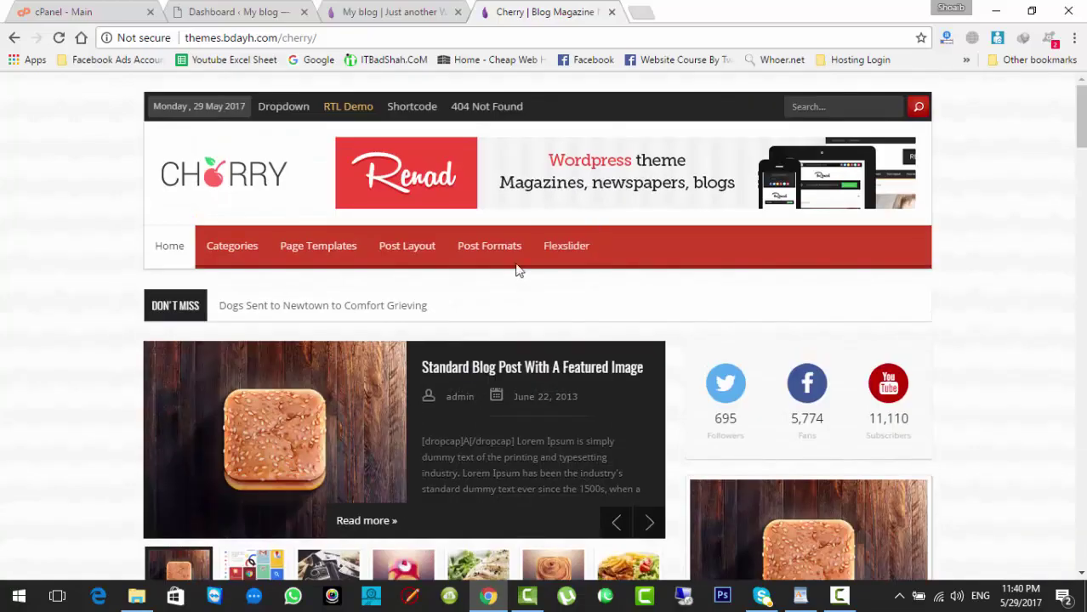
Step: View the live site's homepage, reload the WordPress dashboard and return to the official Cherry demo
click(430, 10)
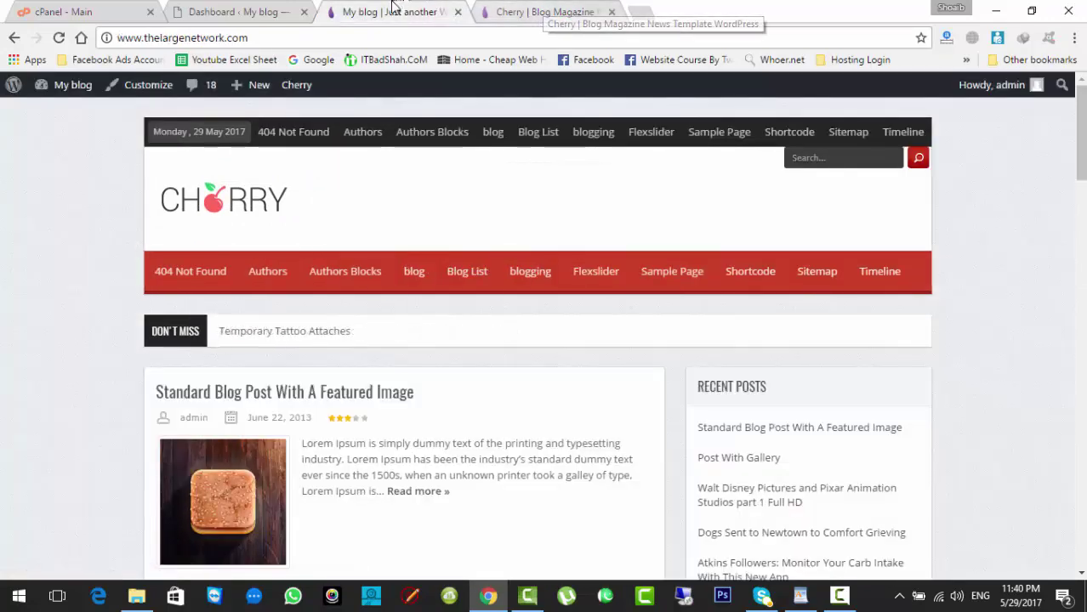
click(289, 7)
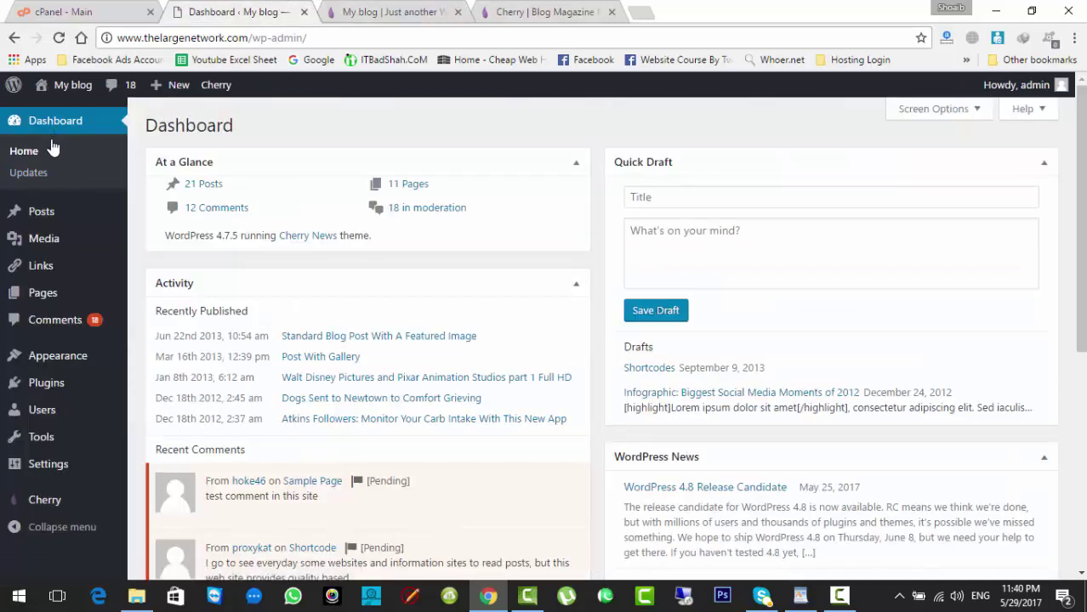
click(156, 37)
key(Return)
click(505, 11)
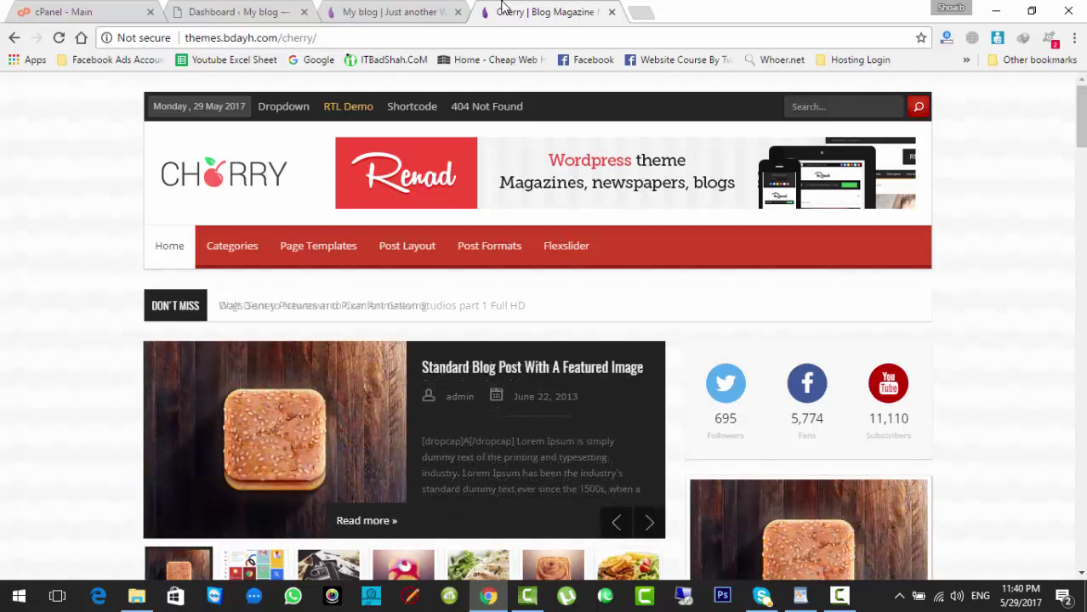
Step: Search Google for "cherry wordpress theme how to customize" in a new browser tab
click(644, 14)
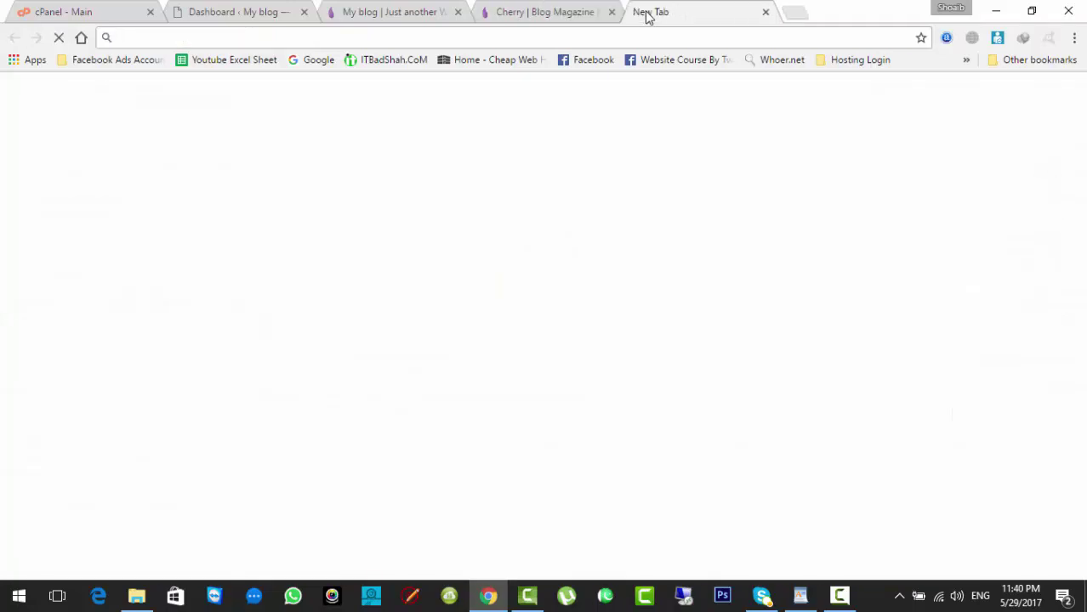
text(cherry)
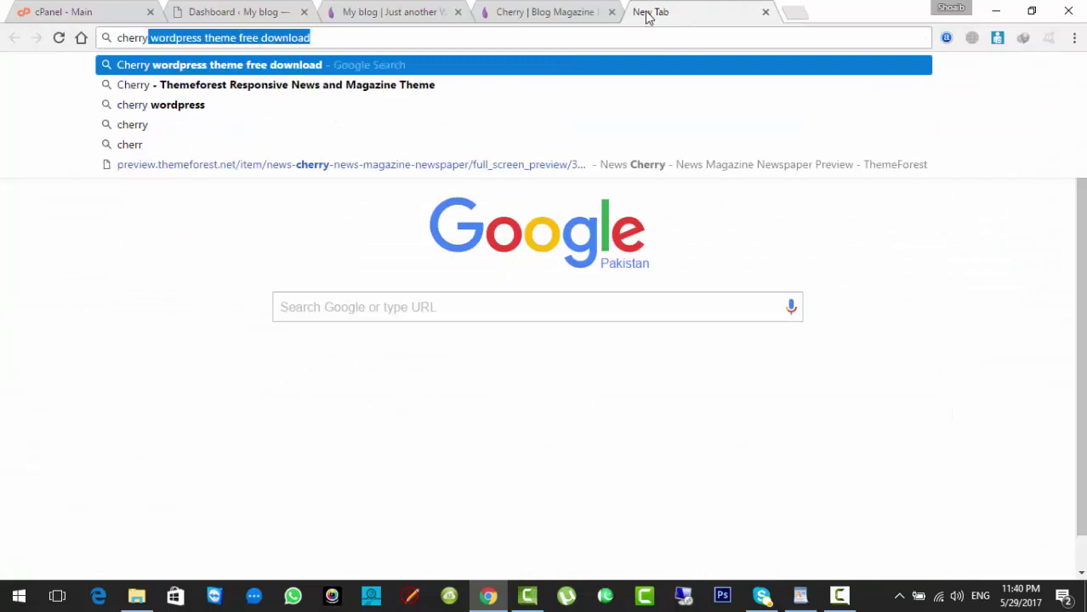
text( wordp)
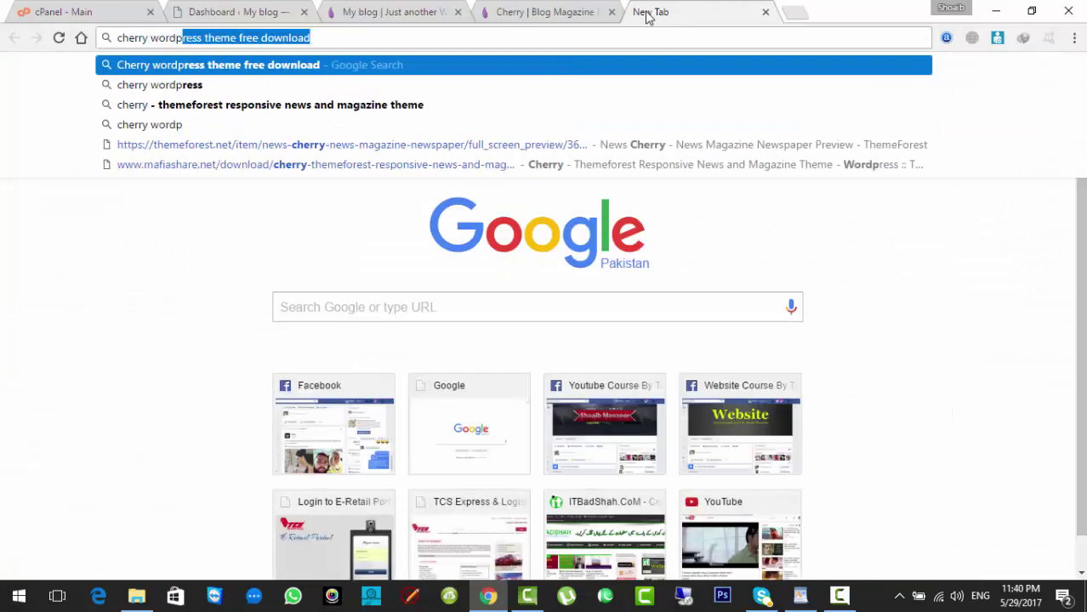
text(ress theme)
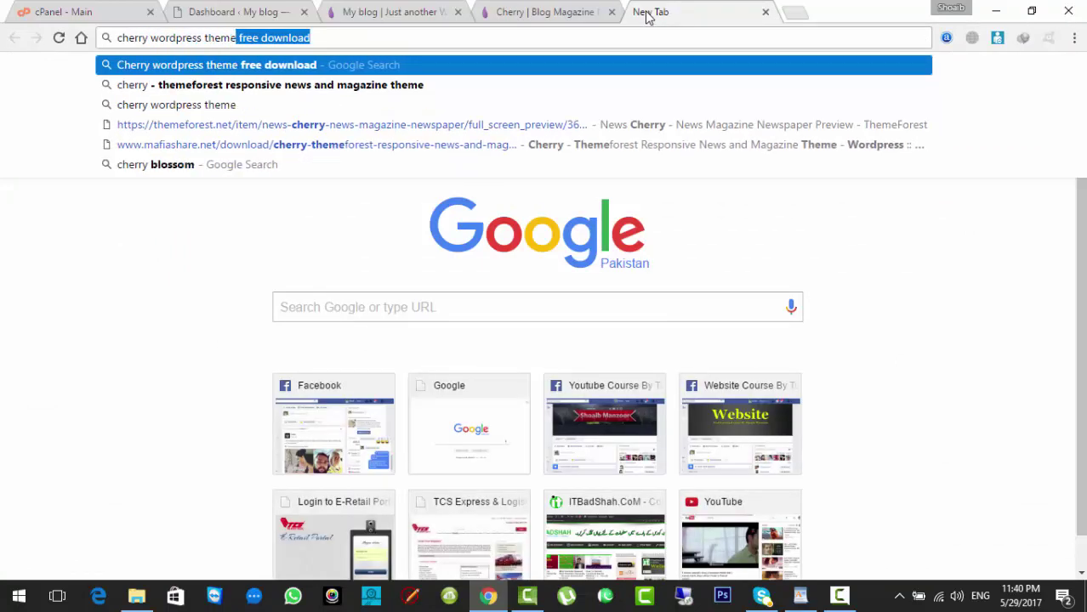
text( how to c)
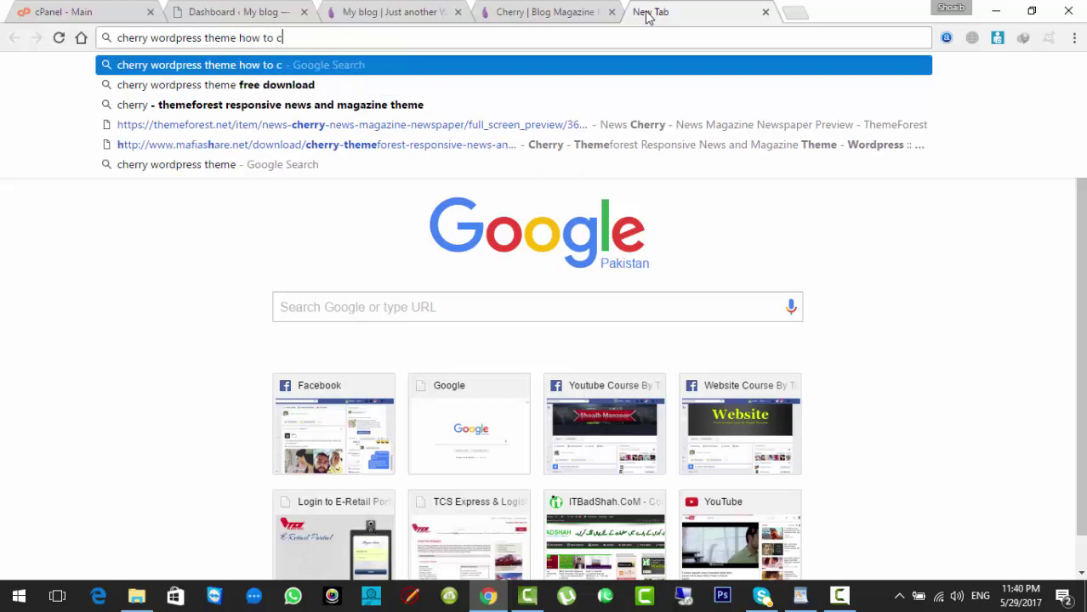
text(ustom)
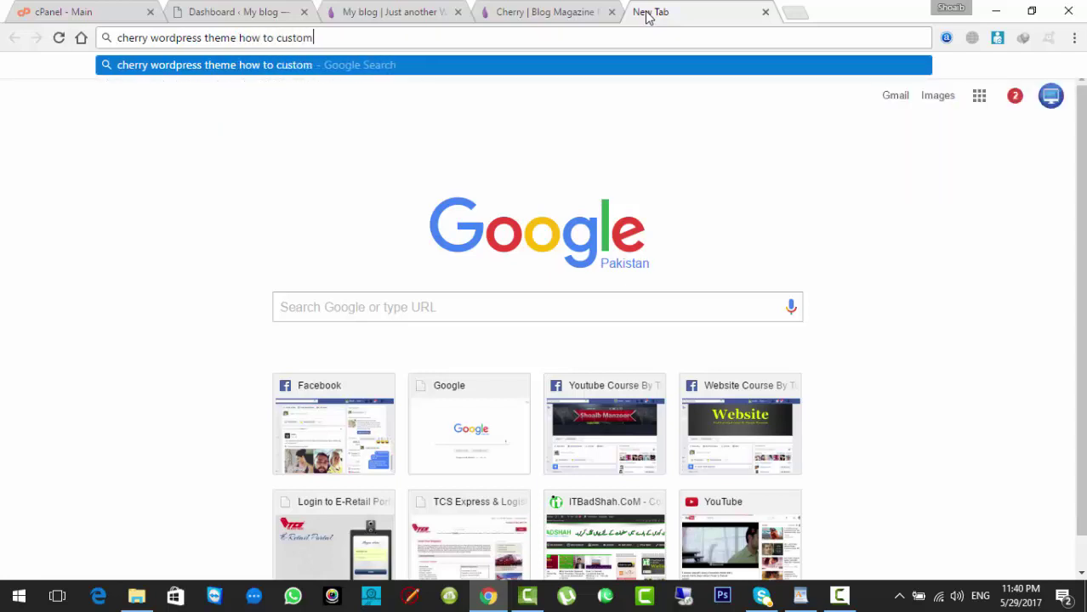
text(ize)
key(Return)
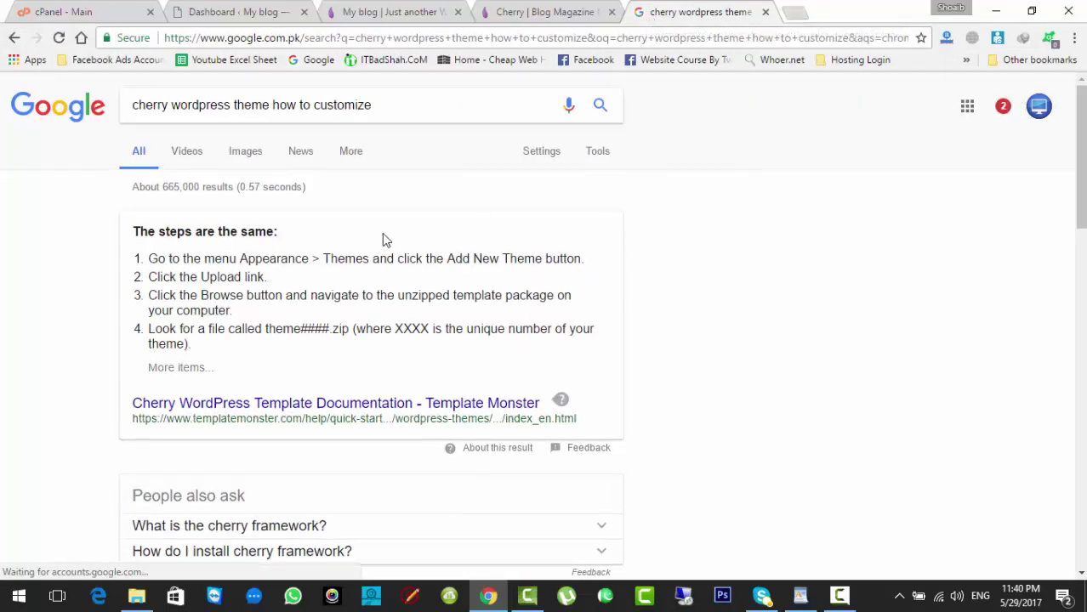
Step: Review the video results for customizing the Cherry theme and close the search page
click(209, 161)
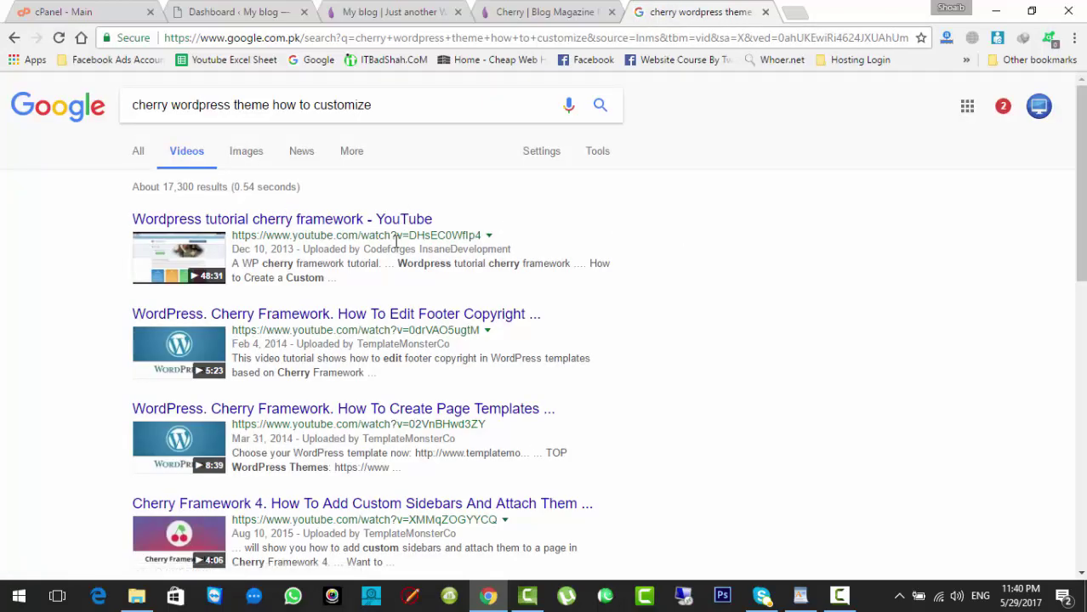
scroll(1080, 213, down, 3)
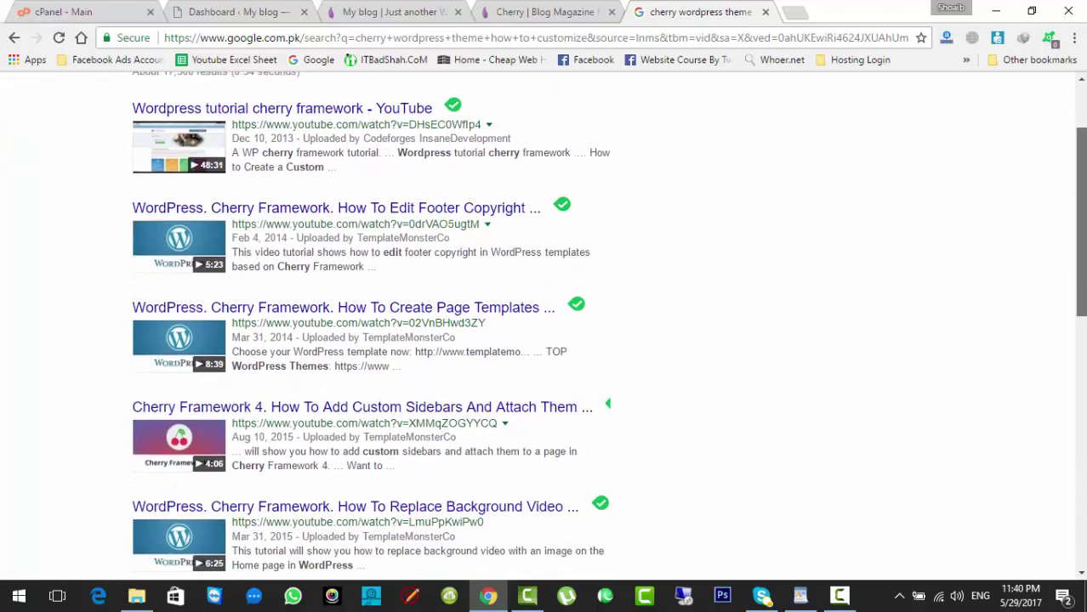
scroll(578, 271, down, 1)
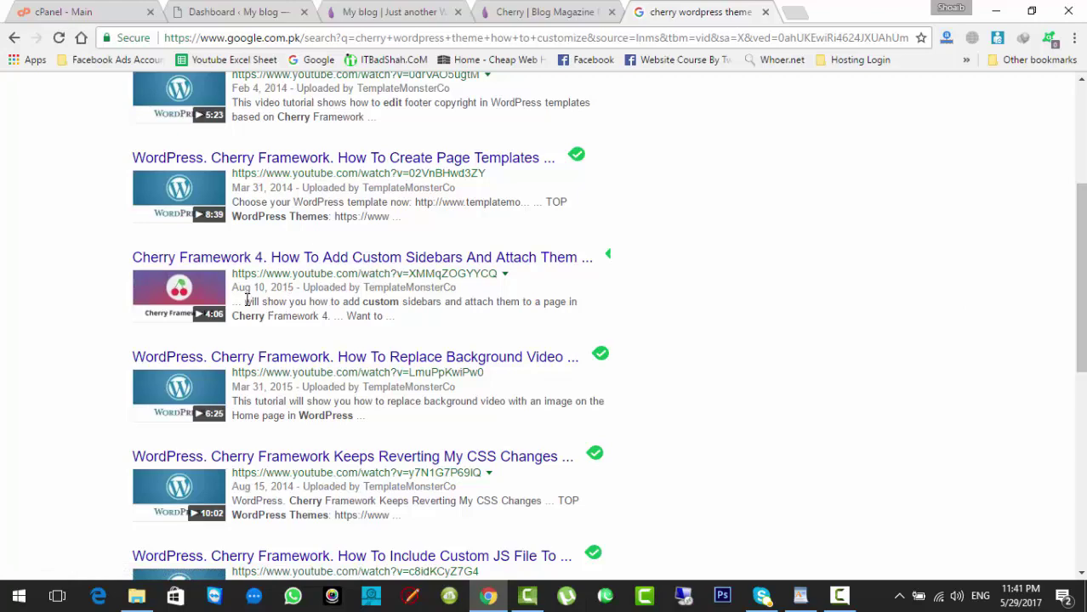
drag(1077, 314, 1066, 250)
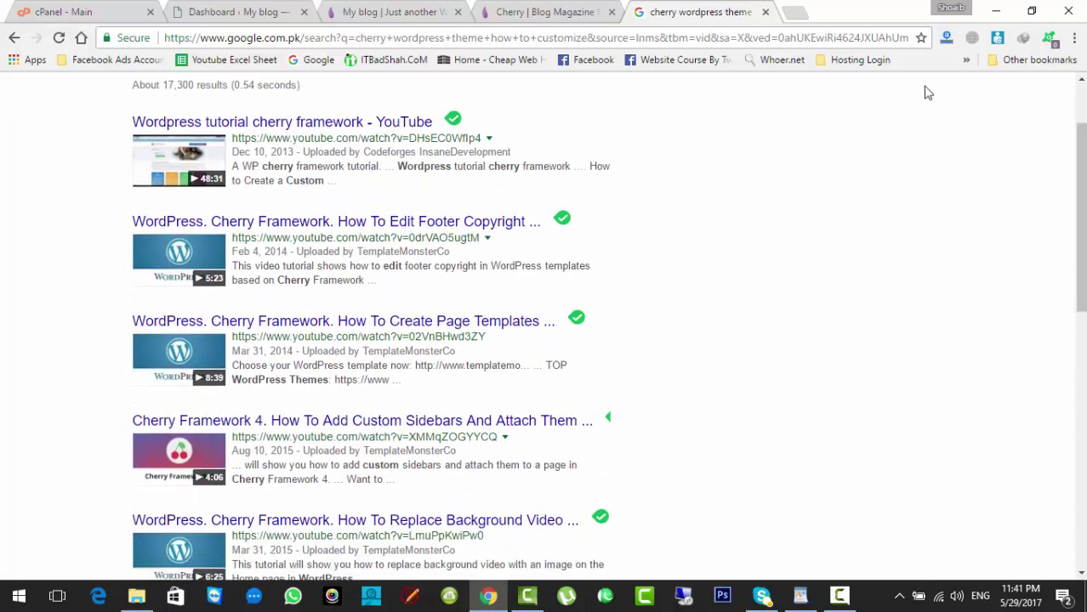
click(765, 12)
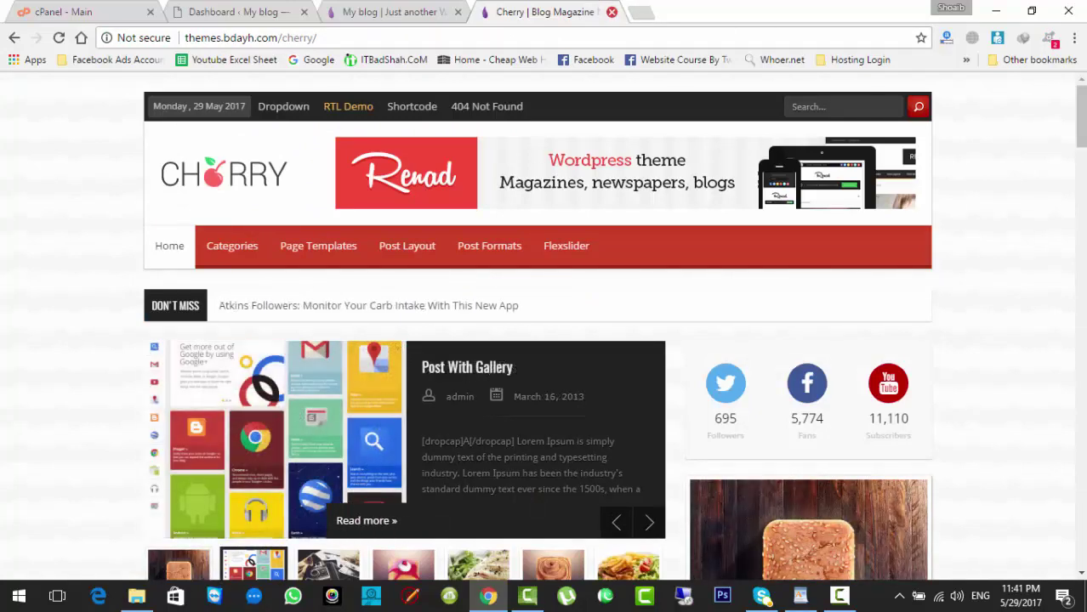
Step: Open the Cherry theme settings in the live site's WordPress admin and dismiss the rating notice
click(382, 10)
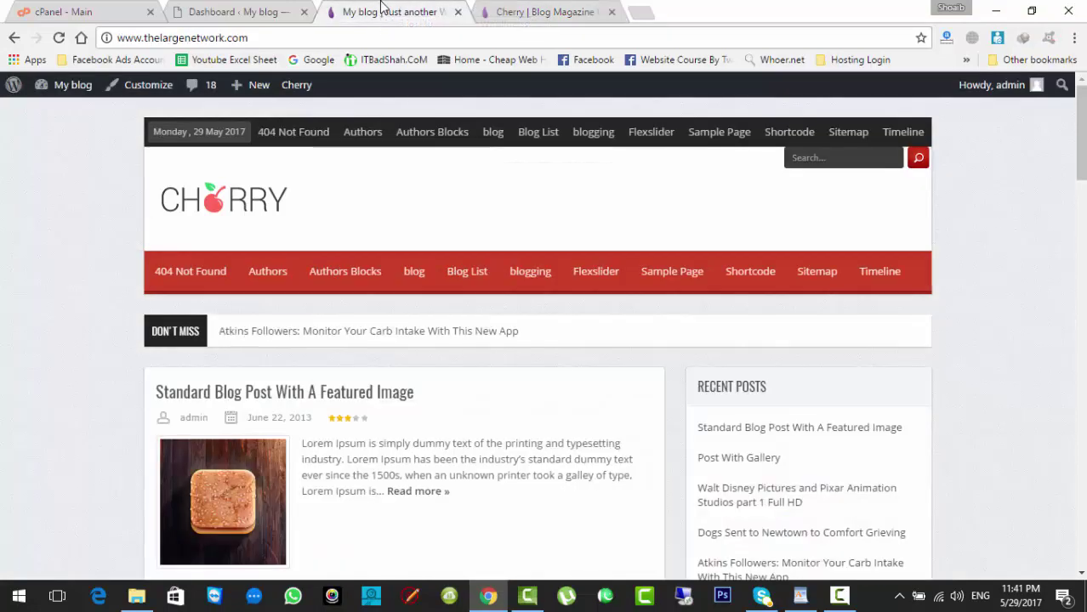
click(255, 10)
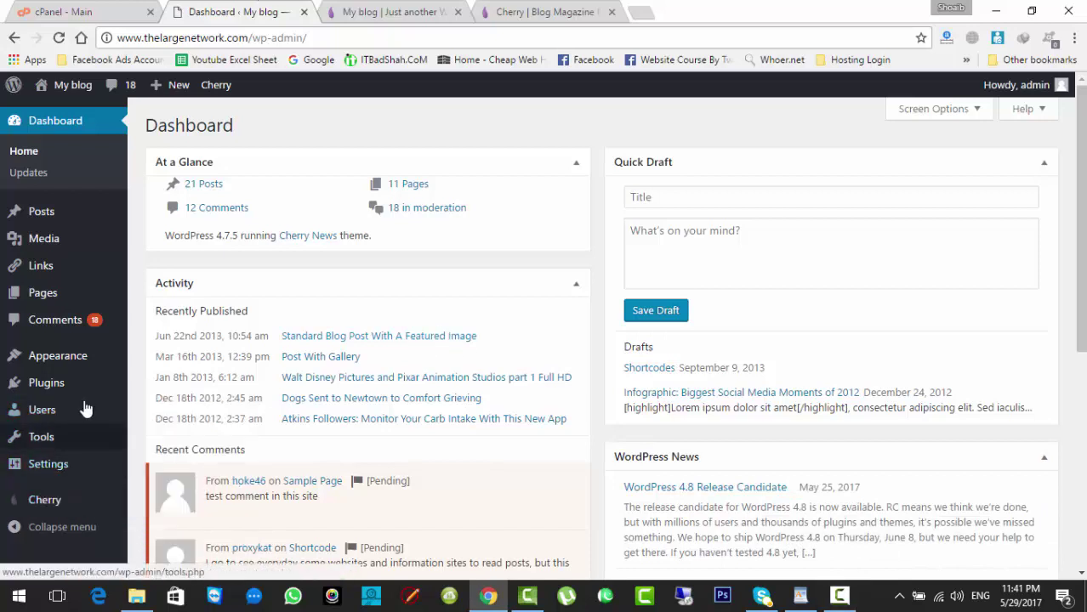
mouse_move(90, 363)
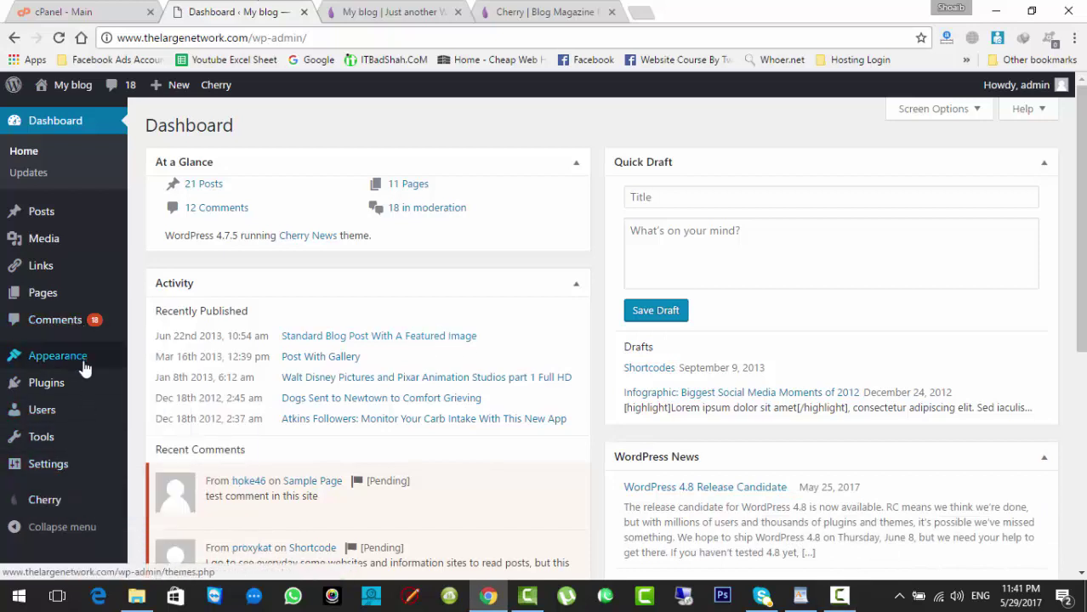
click(72, 506)
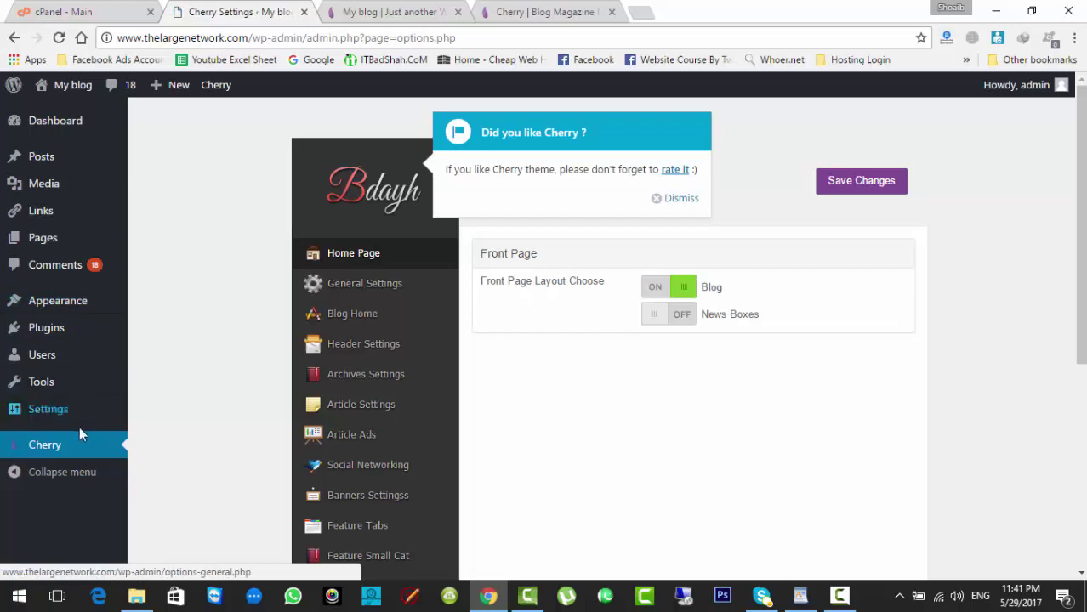
mouse_move(77, 418)
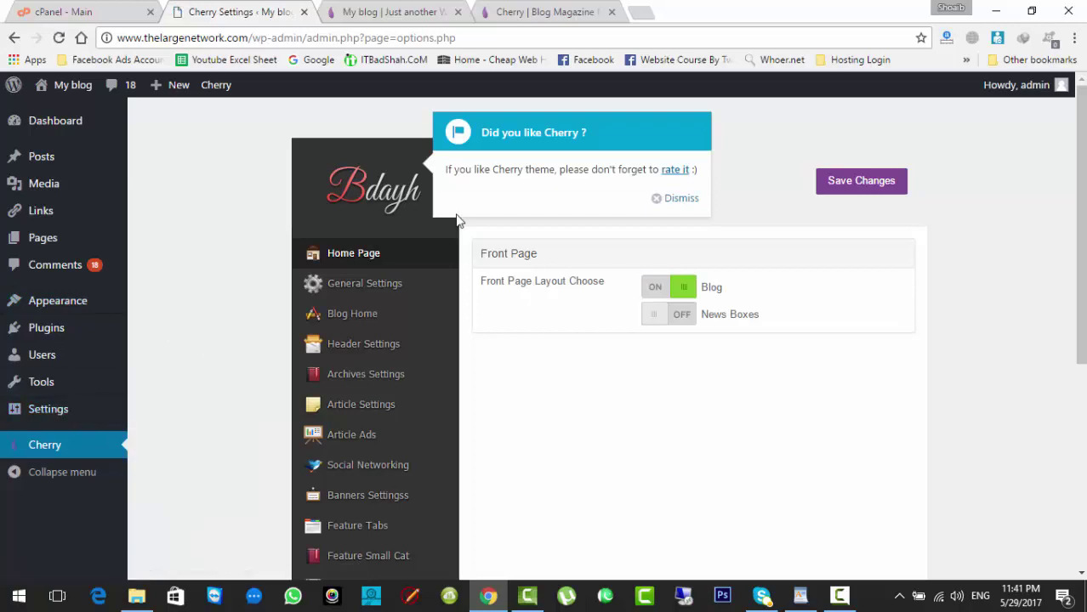
click(662, 199)
Step: Set the Cherry front page layout to News Boxes and add a news box in the Home Builder
scroll(1050, 189, down, 5)
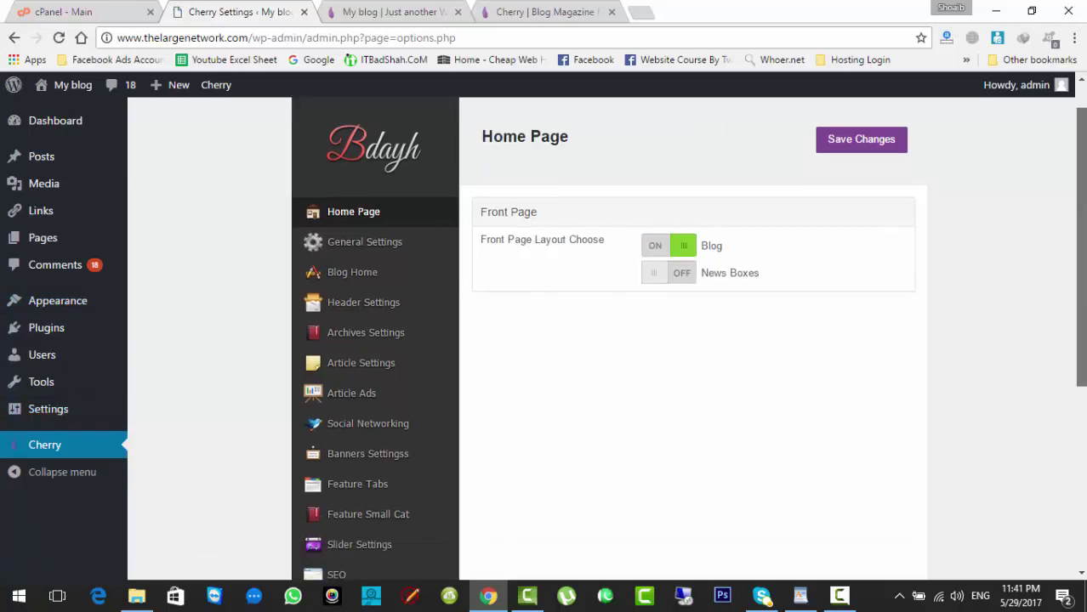
scroll(604, 340, up, 3)
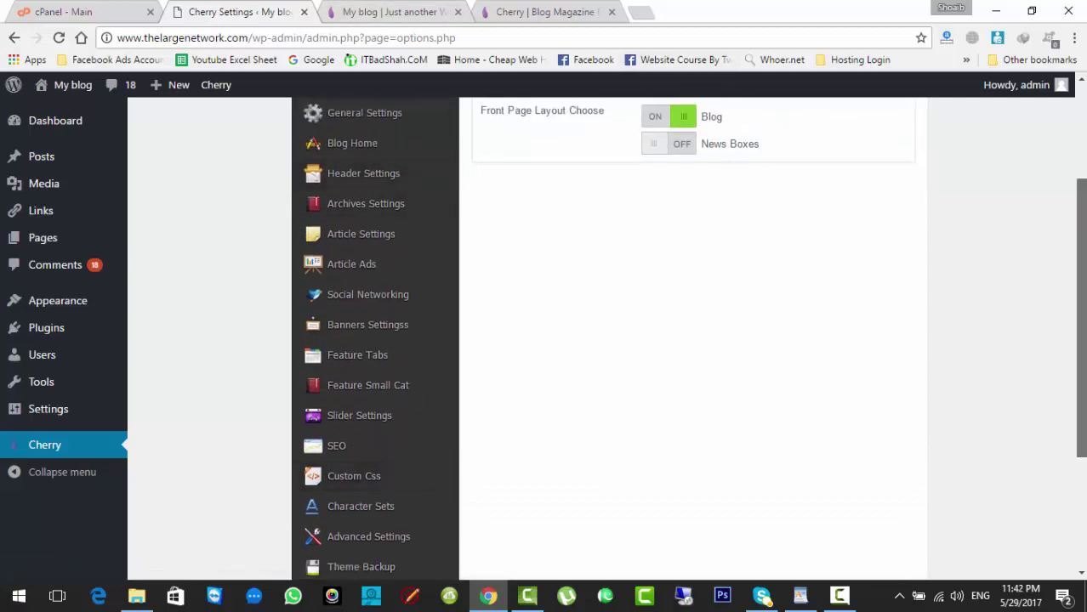
scroll(1080, 323, up, 2)
click(398, 12)
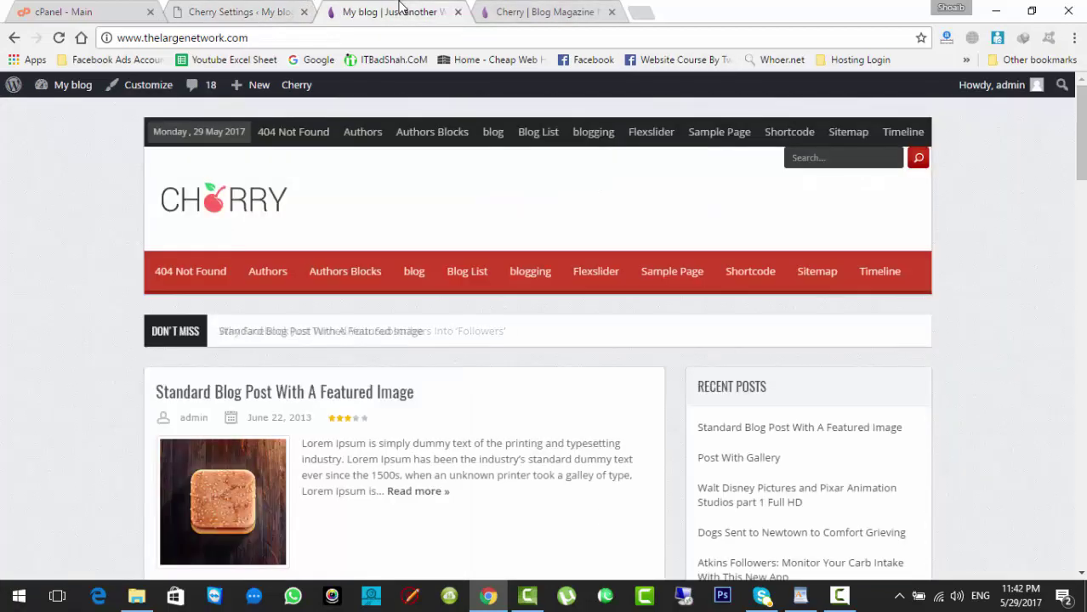
click(228, 12)
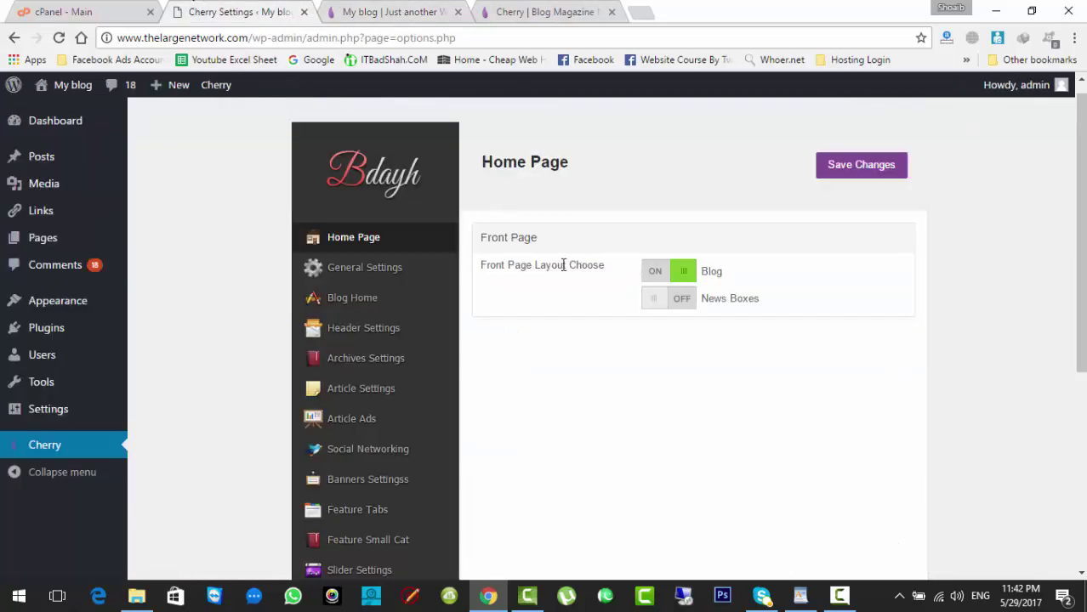
click(688, 300)
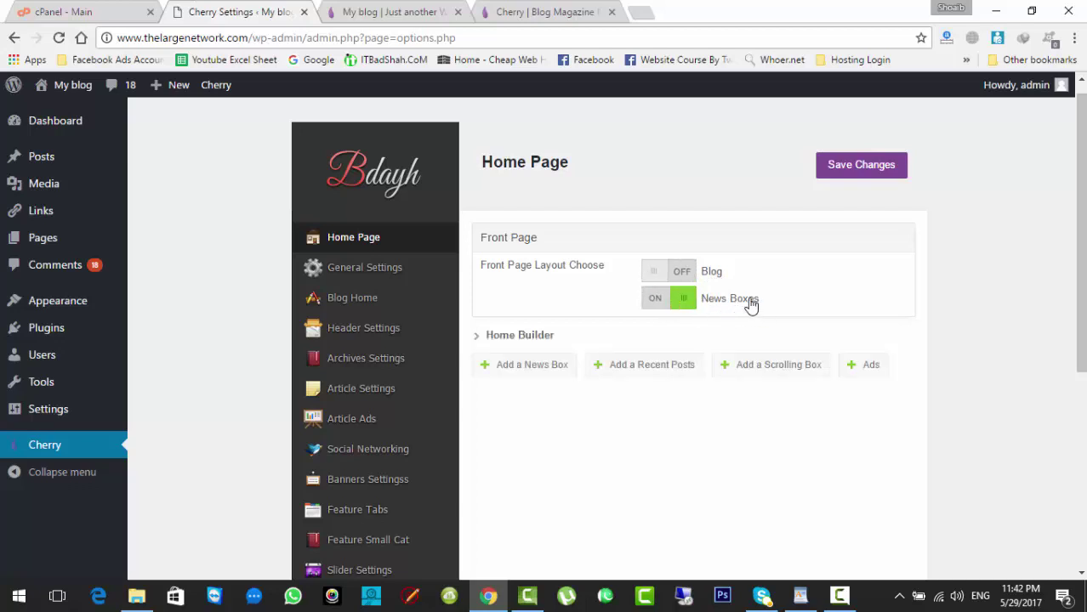
scroll(740, 311, down, 3)
click(538, 237)
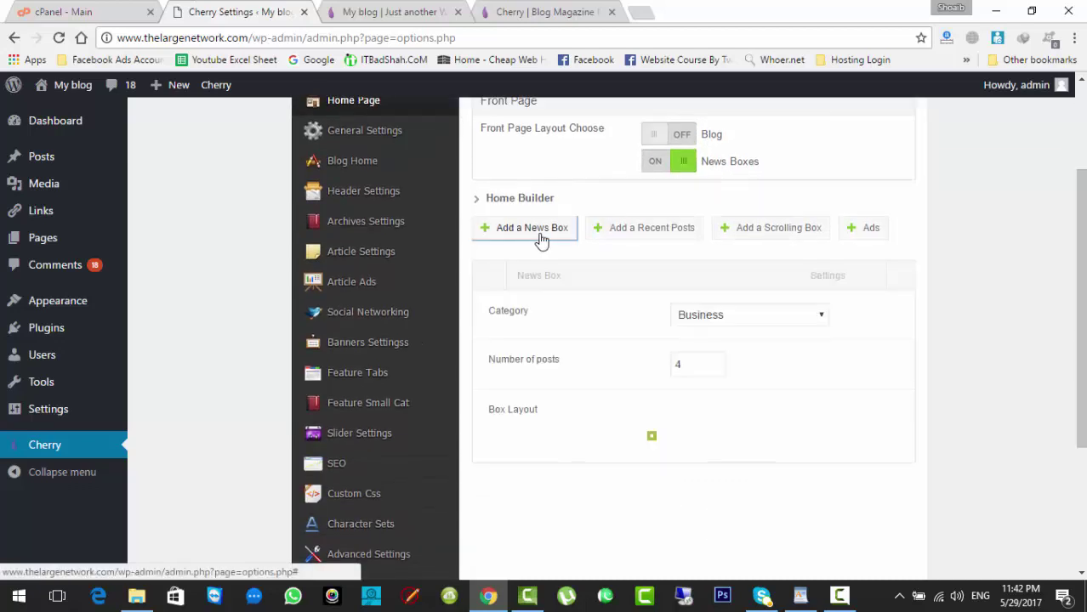
click(739, 317)
click(740, 320)
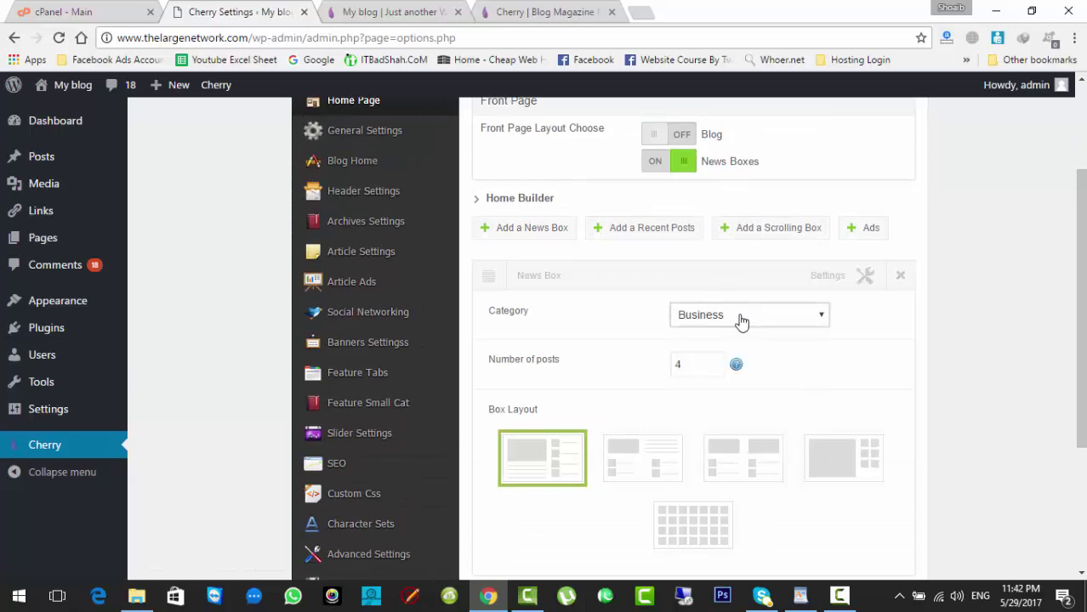
Step: Compare the live site's current homepage with the news box settings in the Cherry options
click(425, 5)
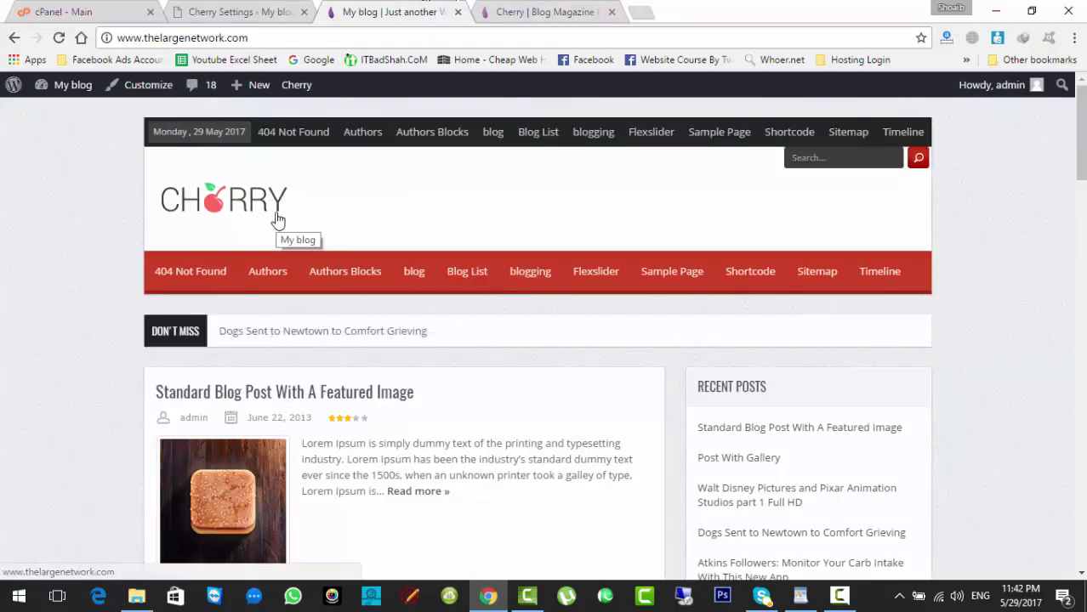
click(244, 7)
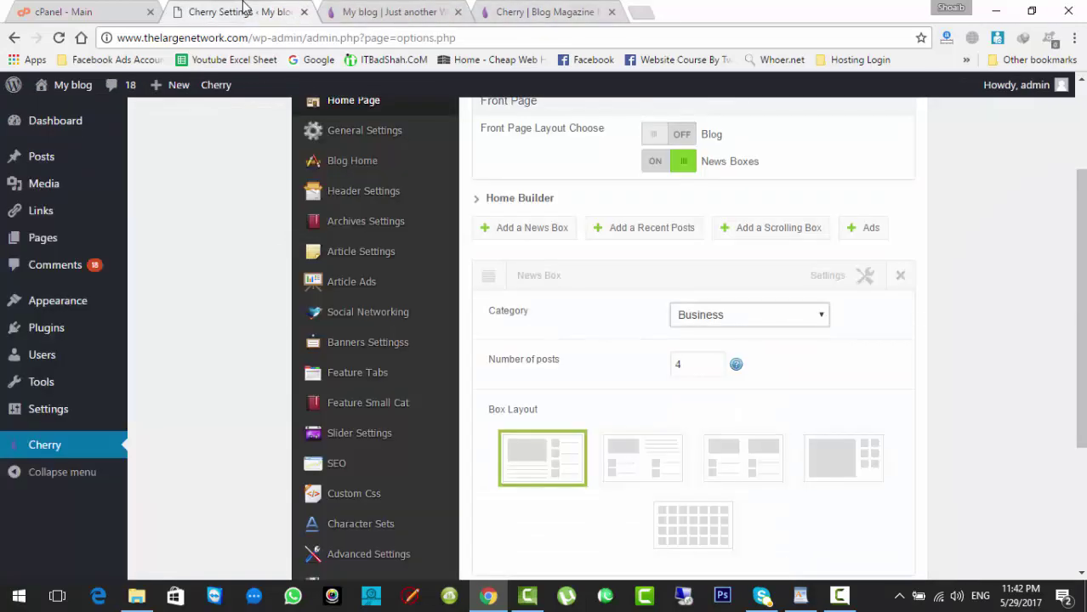
click(435, 7)
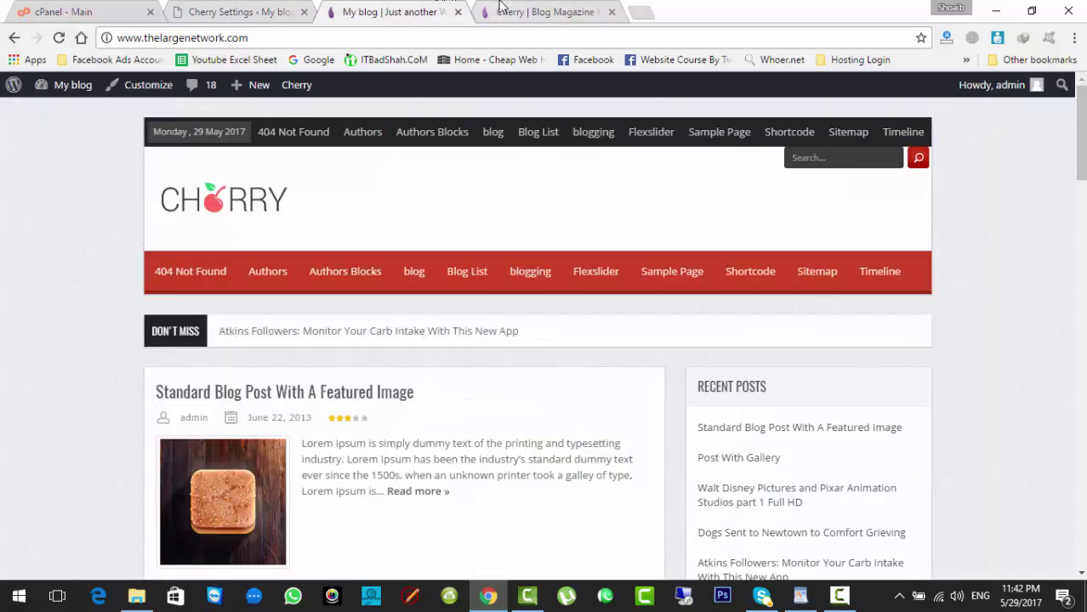
click(247, 10)
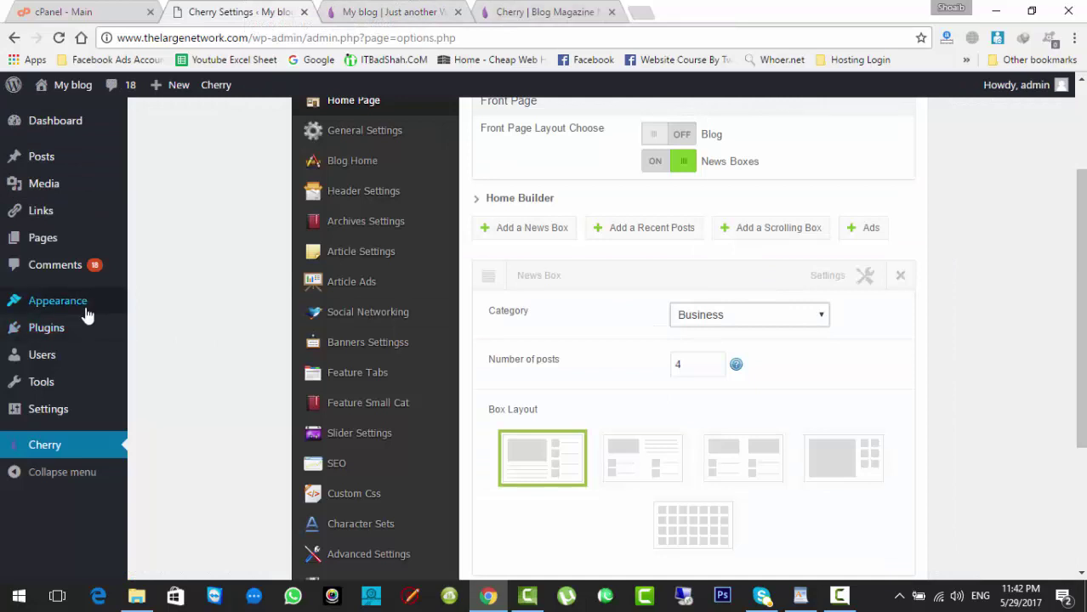
Step: Open the site's menu management in a new tab and show the theme's menu locations
mouse_move(98, 310)
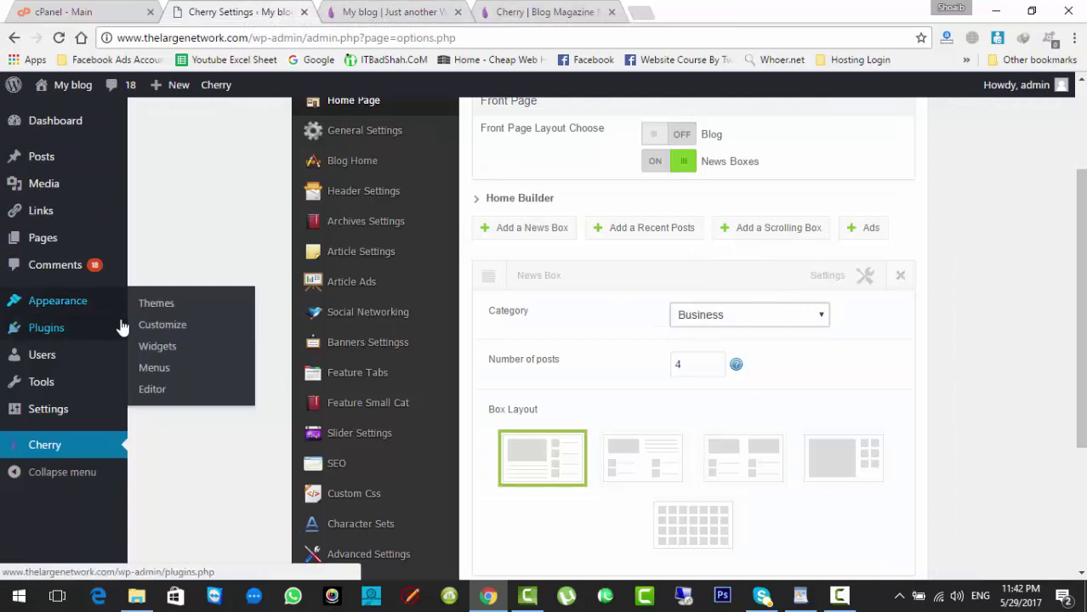
middle_click(170, 368)
click(374, 8)
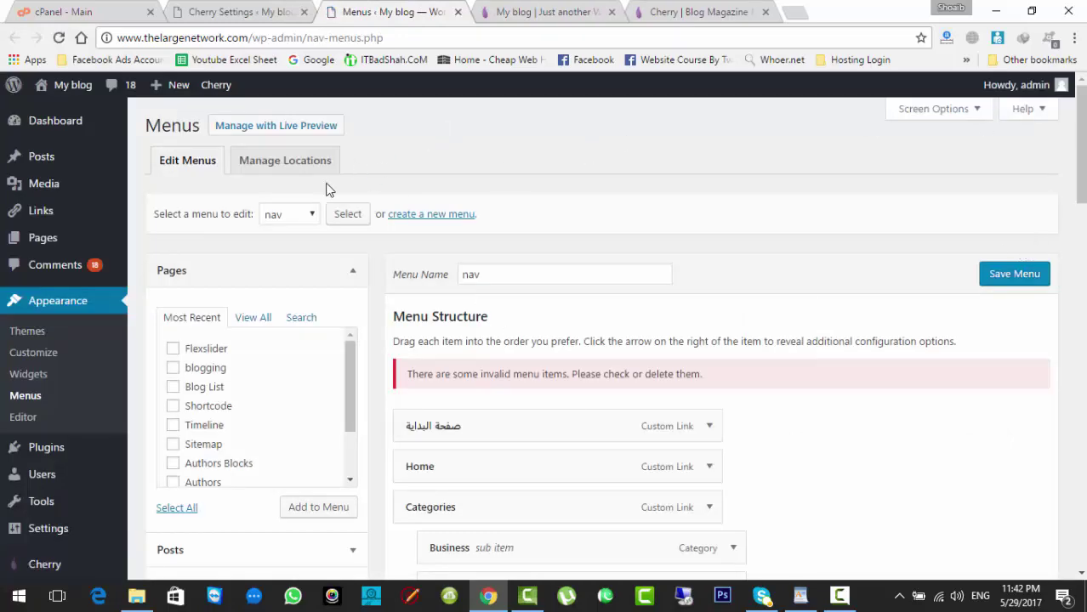
click(289, 214)
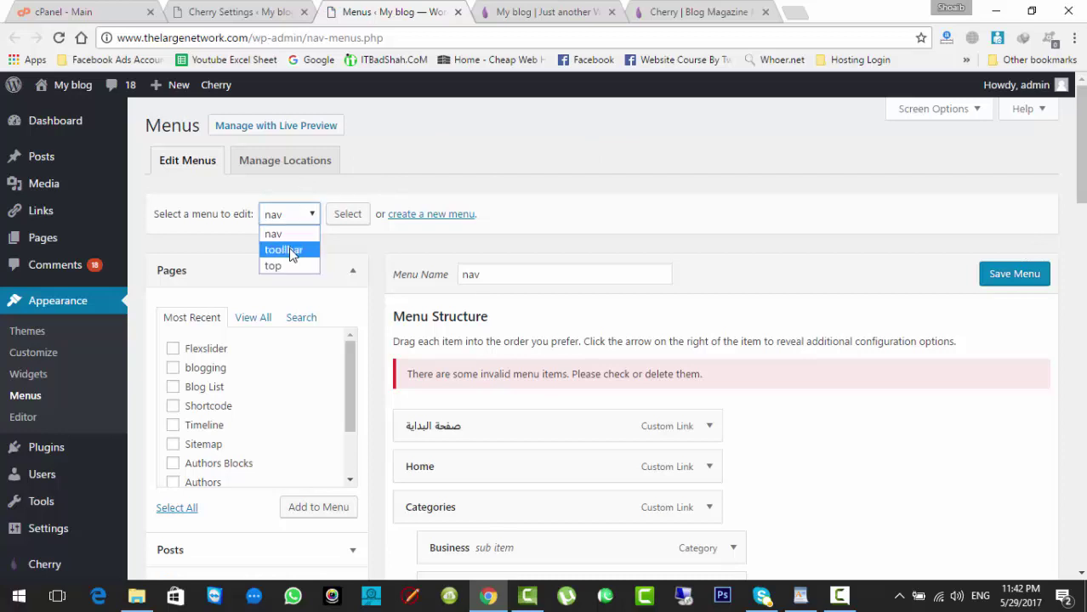
click(287, 165)
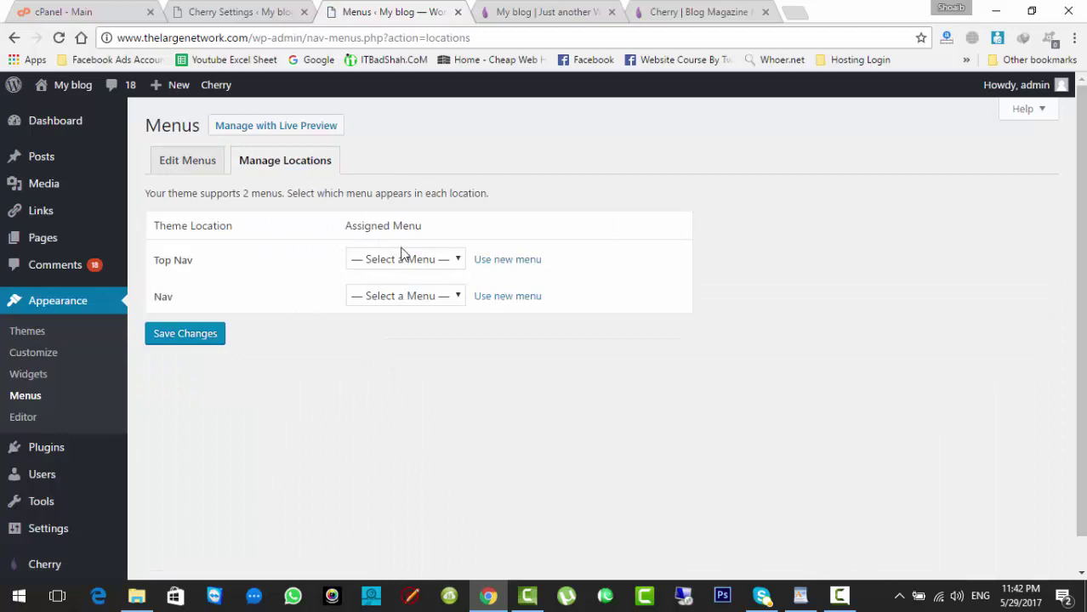
Step: Assign the top menu to Top Nav and the nav menu to Nav, save the locations, and check the homepage
click(403, 258)
click(396, 324)
click(390, 299)
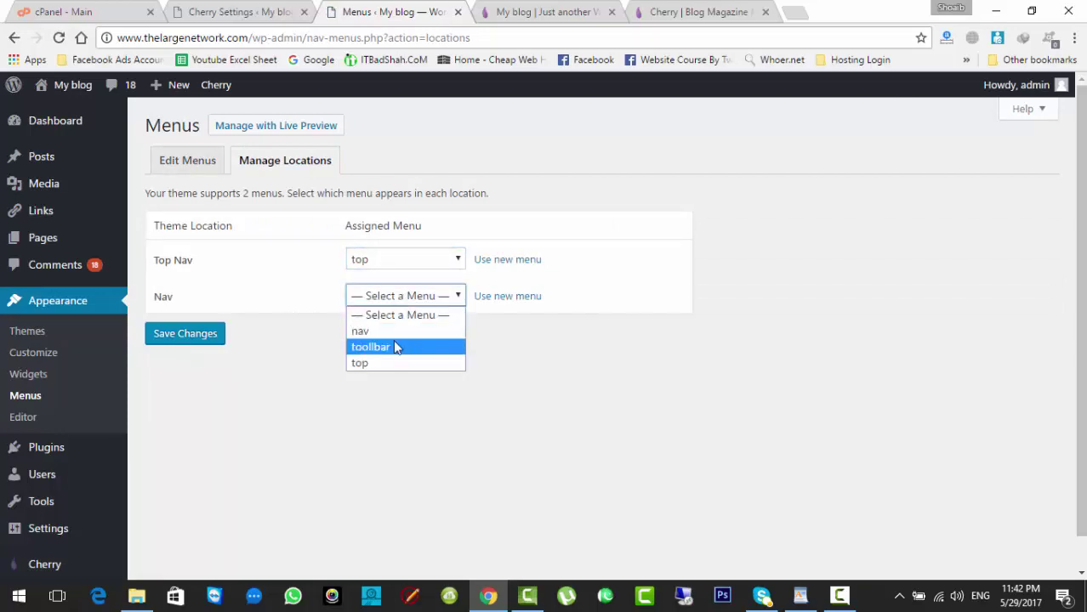
click(400, 331)
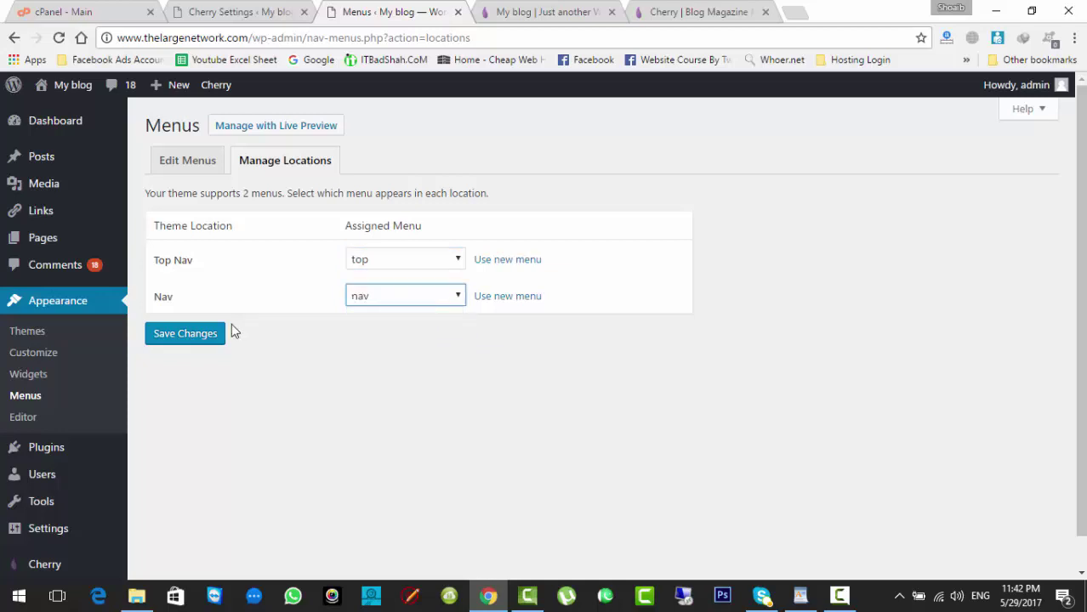
click(178, 333)
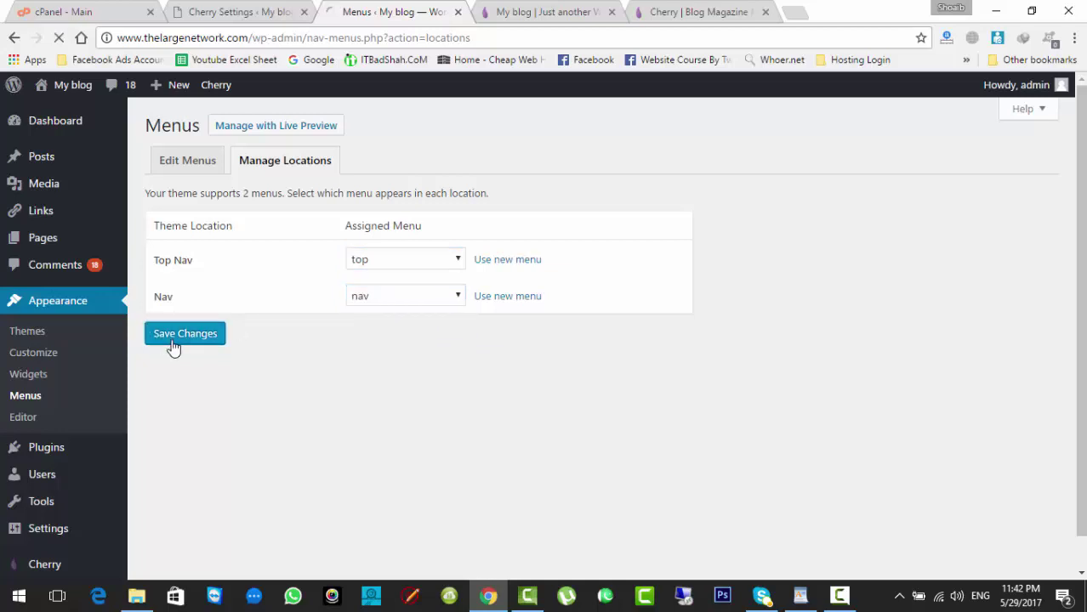
click(516, 9)
click(213, 204)
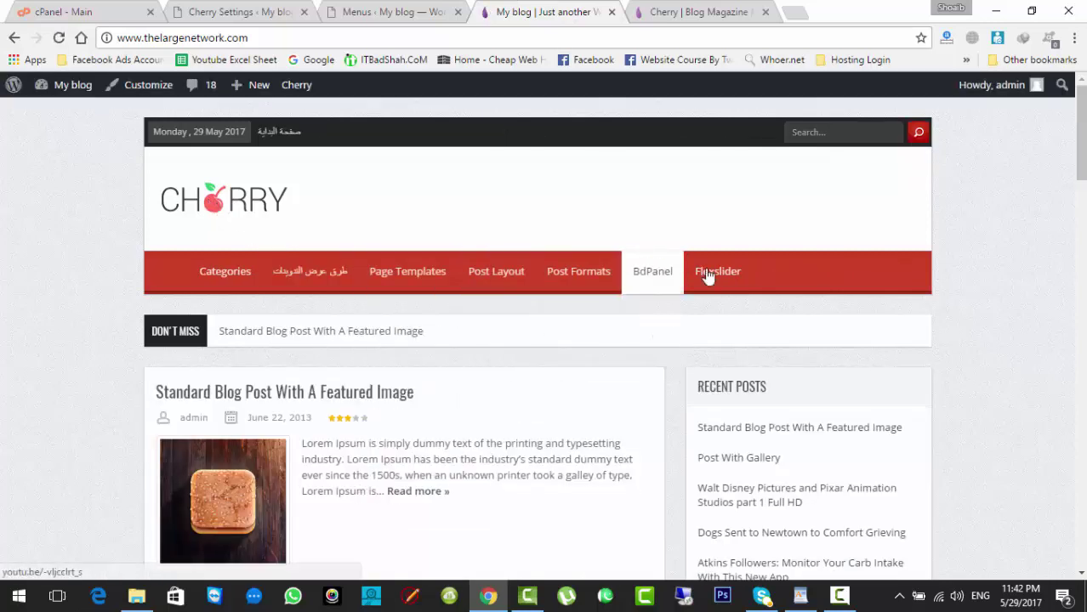
Step: Change the menu assigned to the Nav location to toollbar, save the locations, and reload the homepage
click(384, 10)
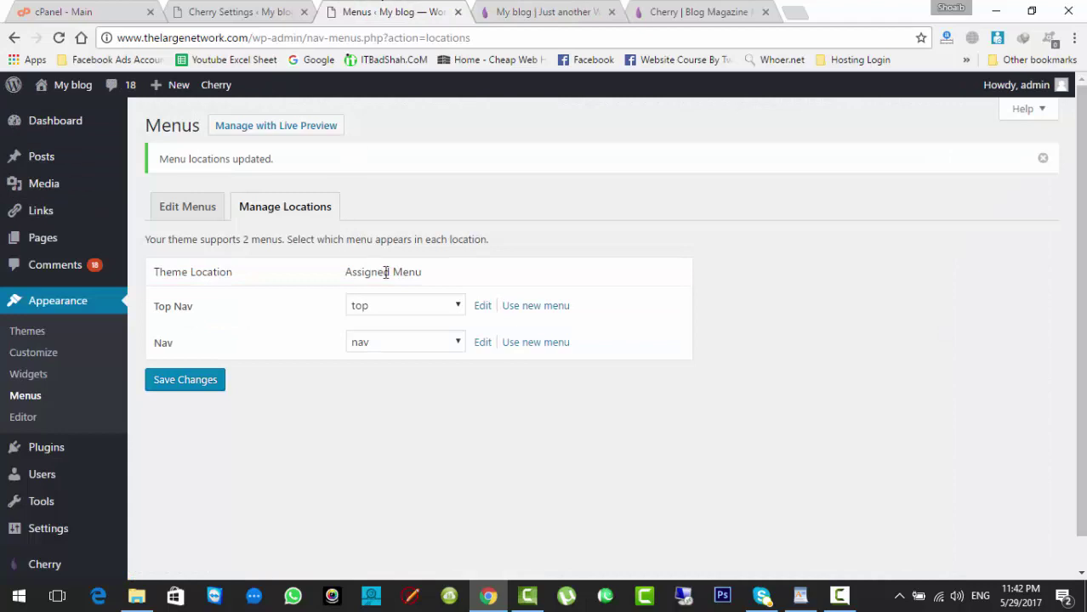
click(395, 344)
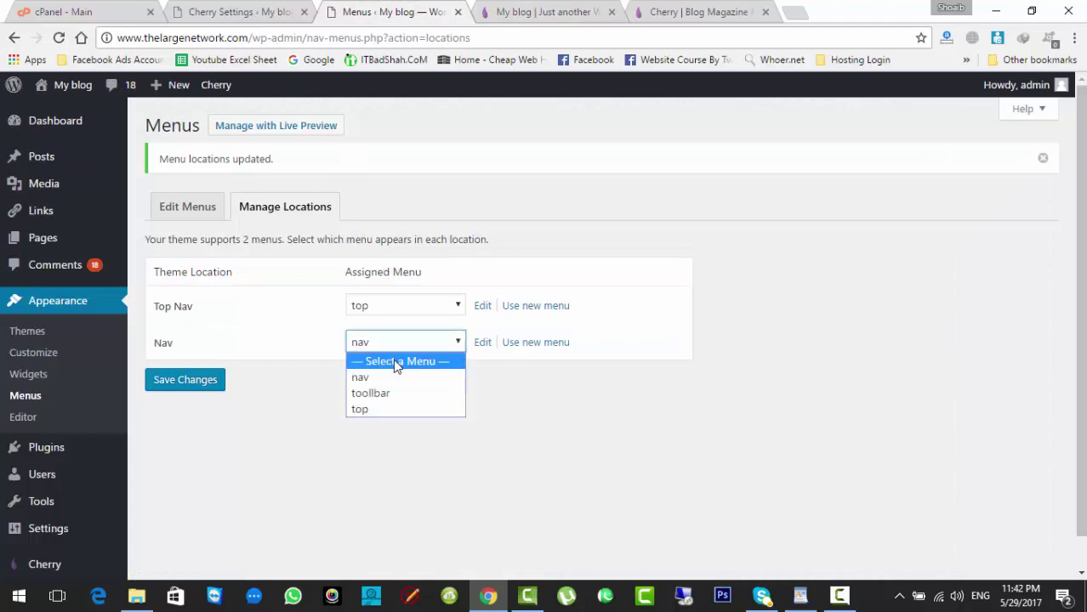
click(398, 388)
click(174, 381)
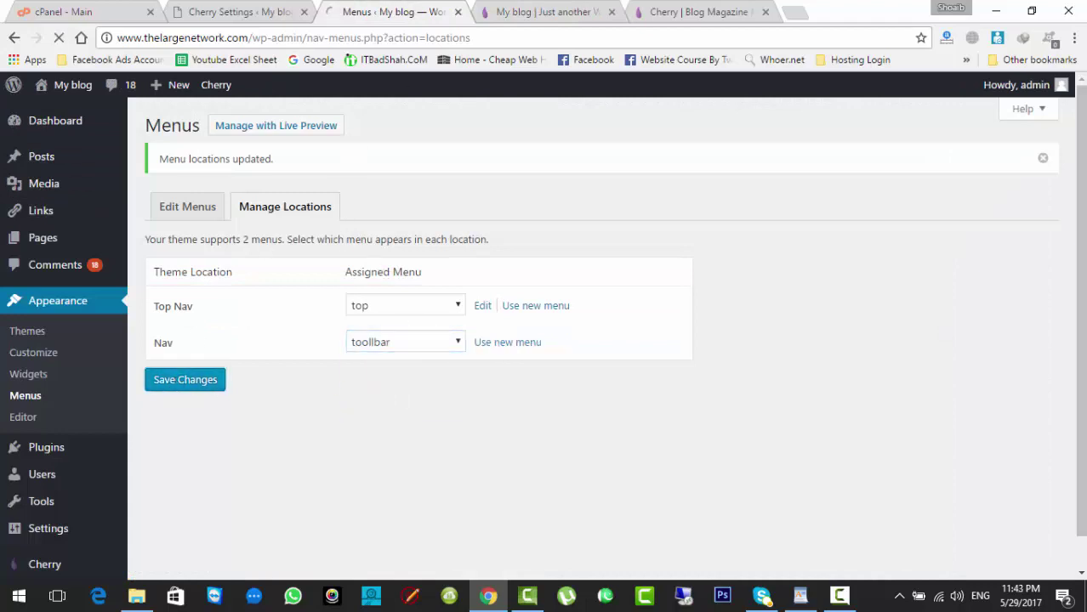
click(593, 7)
click(259, 195)
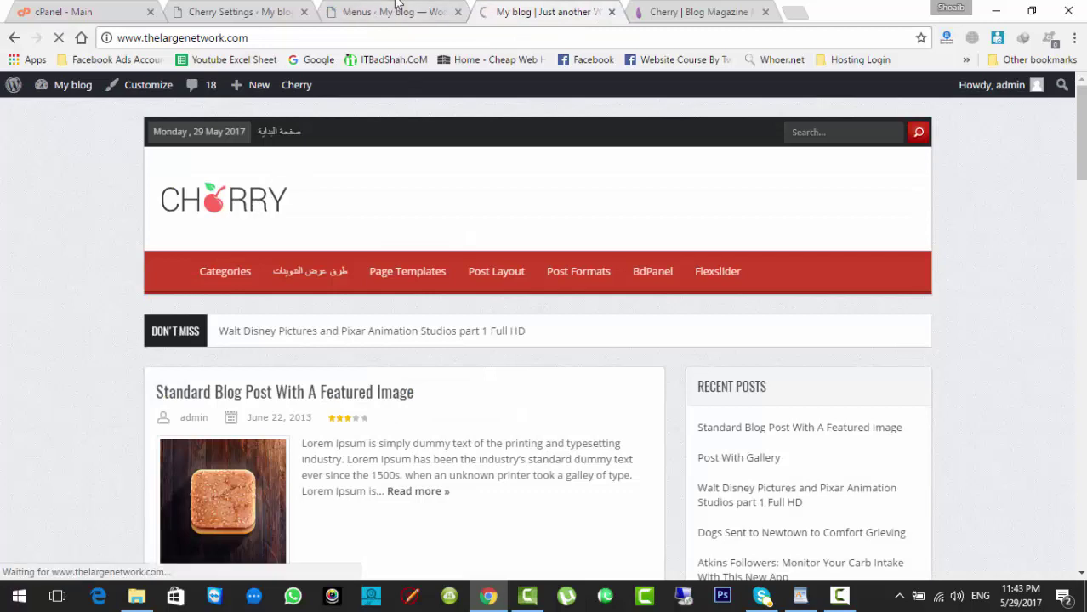
Step: Compare the navigation menus on the live homepage with those on the official Cherry demo
click(396, 7)
click(506, 7)
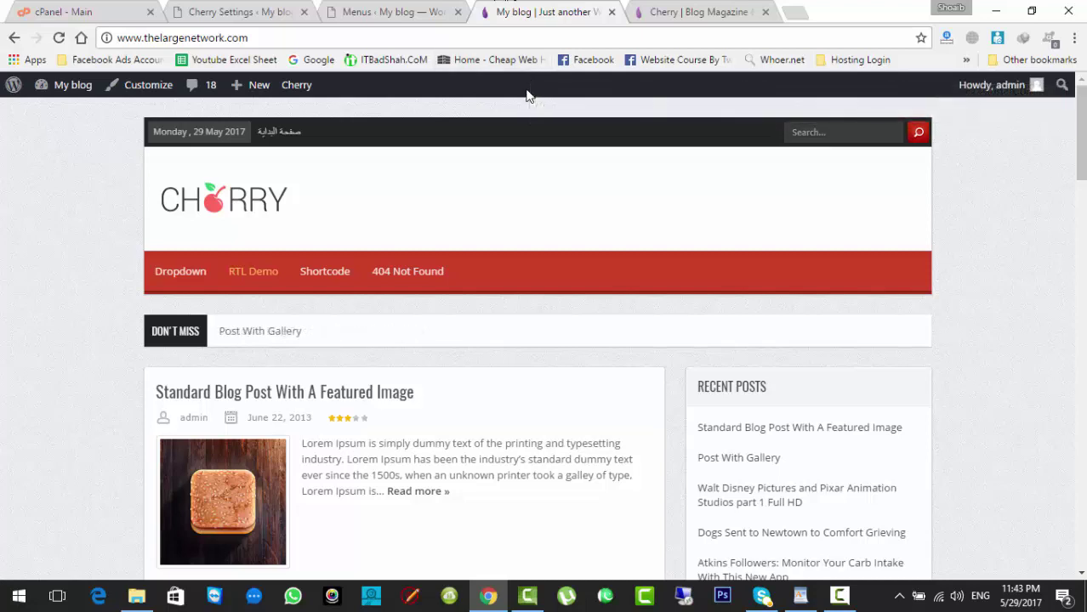
click(669, 7)
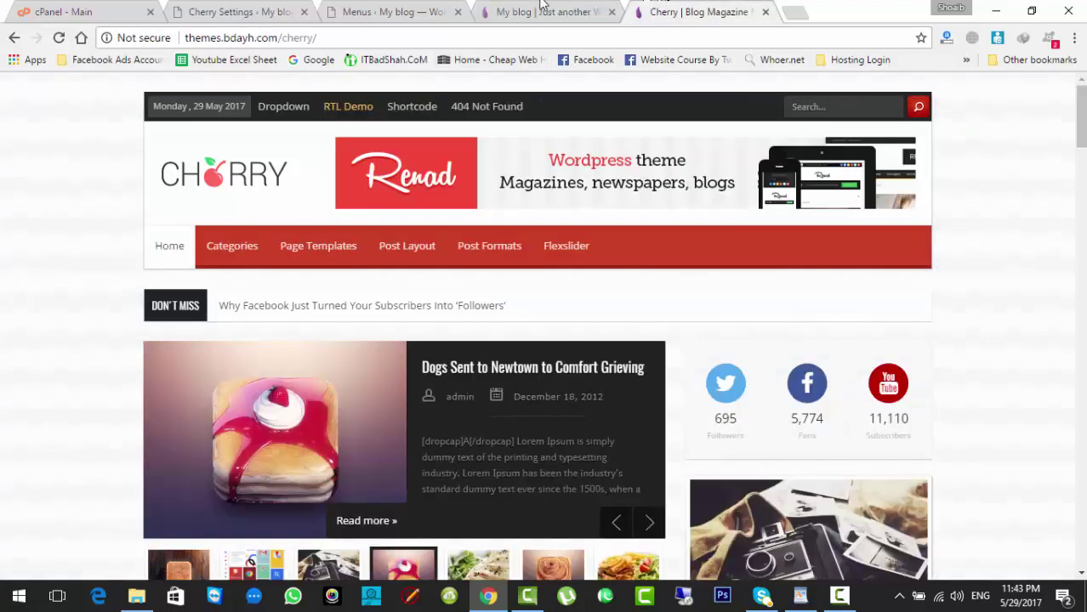
click(535, 10)
click(685, 9)
click(573, 6)
click(395, 7)
Step: Set the Home Builder news box to the Business category with 5 posts and submit the Cherry settings
click(244, 9)
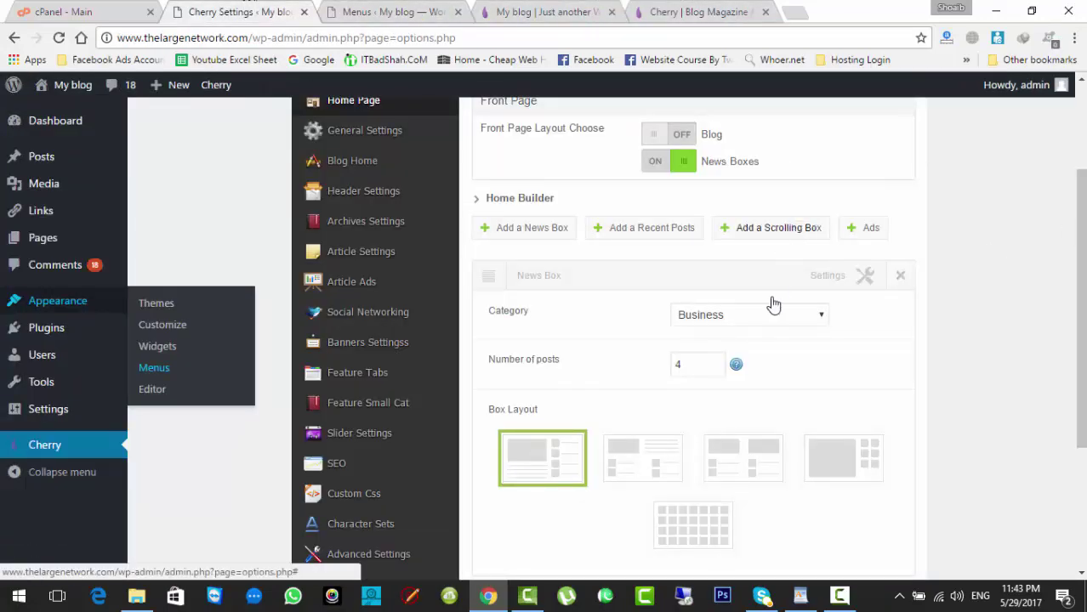
click(749, 330)
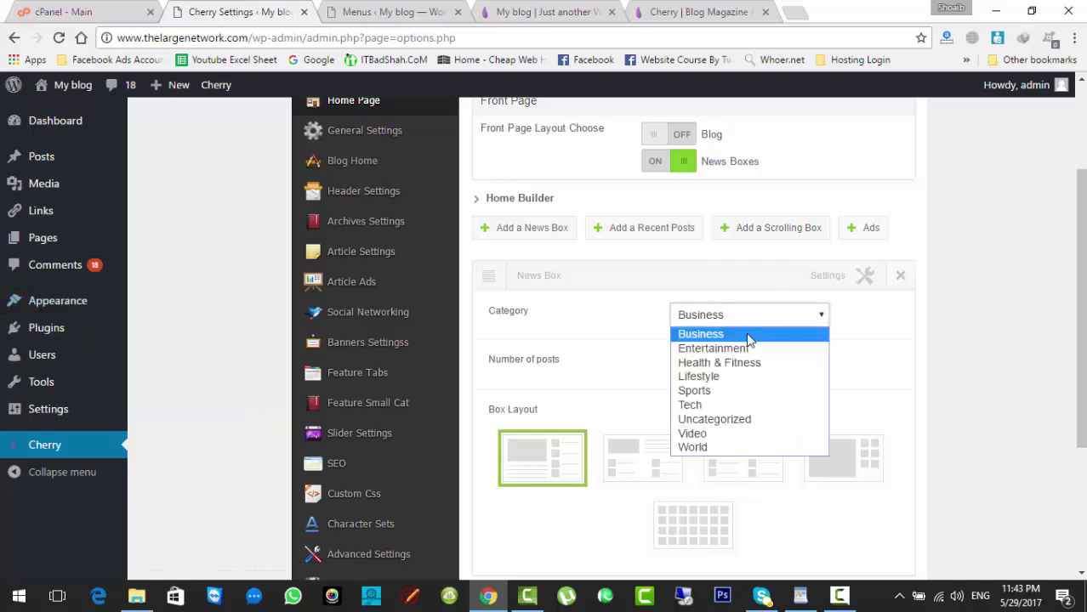
click(744, 335)
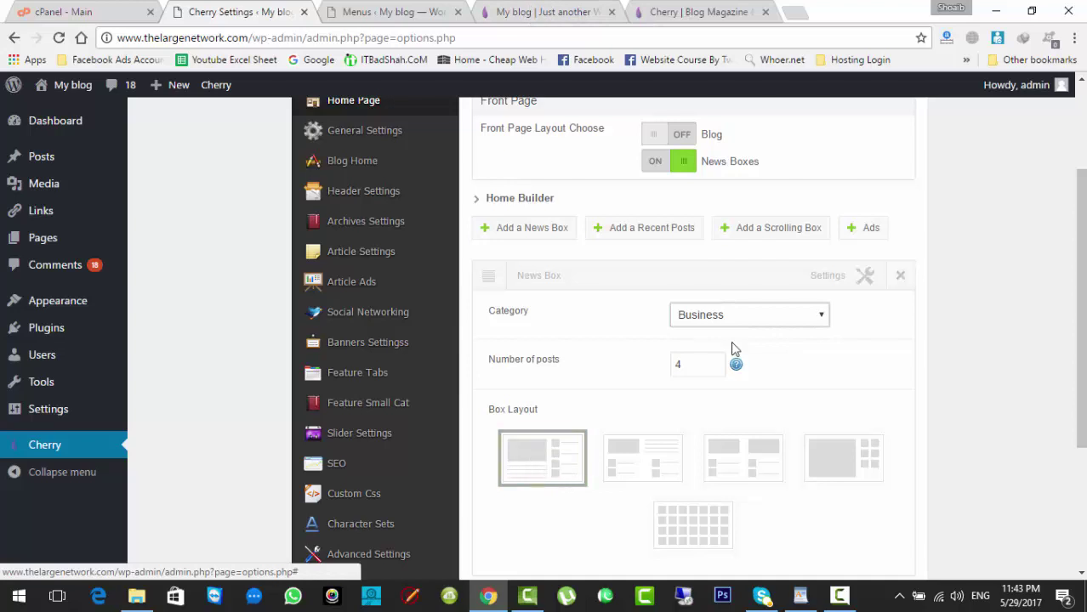
click(690, 359)
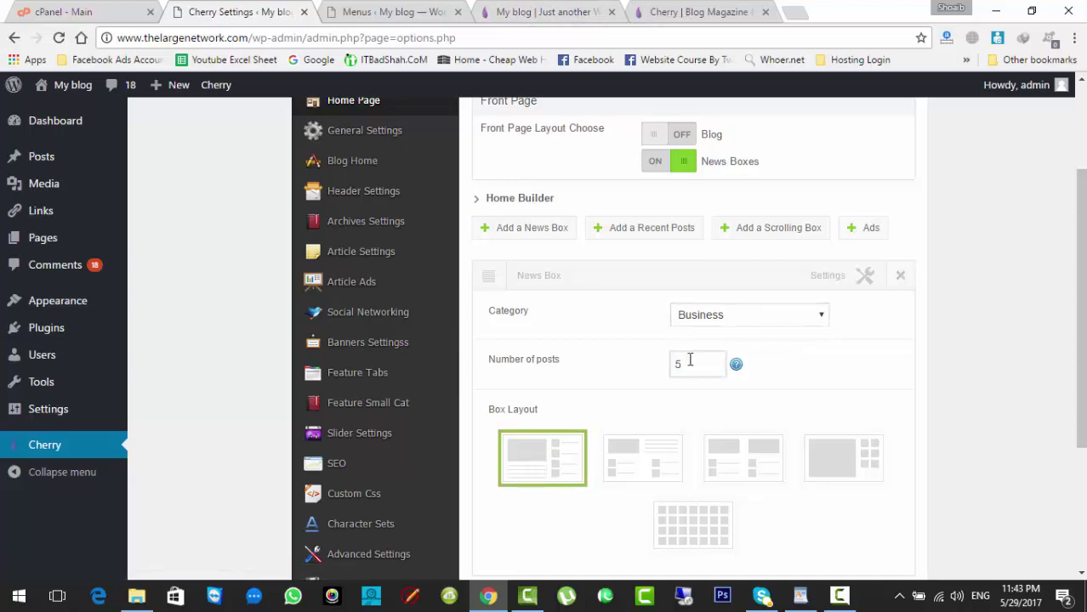
key(Return)
scroll(689, 360, down, 1)
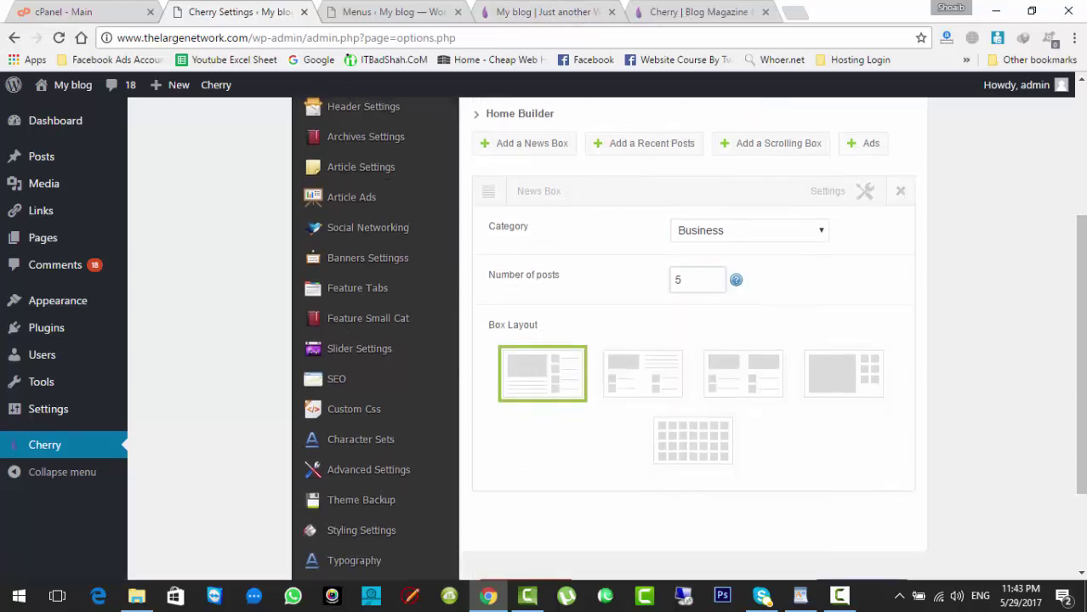
Step: Reload the live homepage and check how the Business news box is displayed
click(430, 9)
click(536, 10)
click(243, 218)
scroll(243, 218, down, 3)
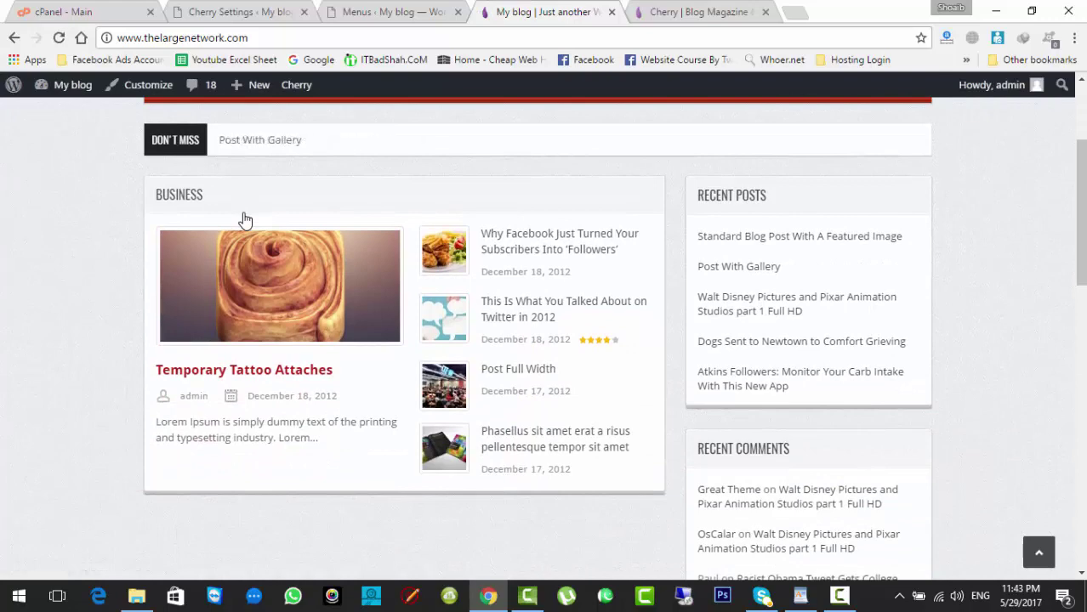
Step: Examine the official Cherry demo homepage's slider, scrolling box, category boxes, and sidebar widgets
click(644, 10)
scroll(544, 340, down, 2)
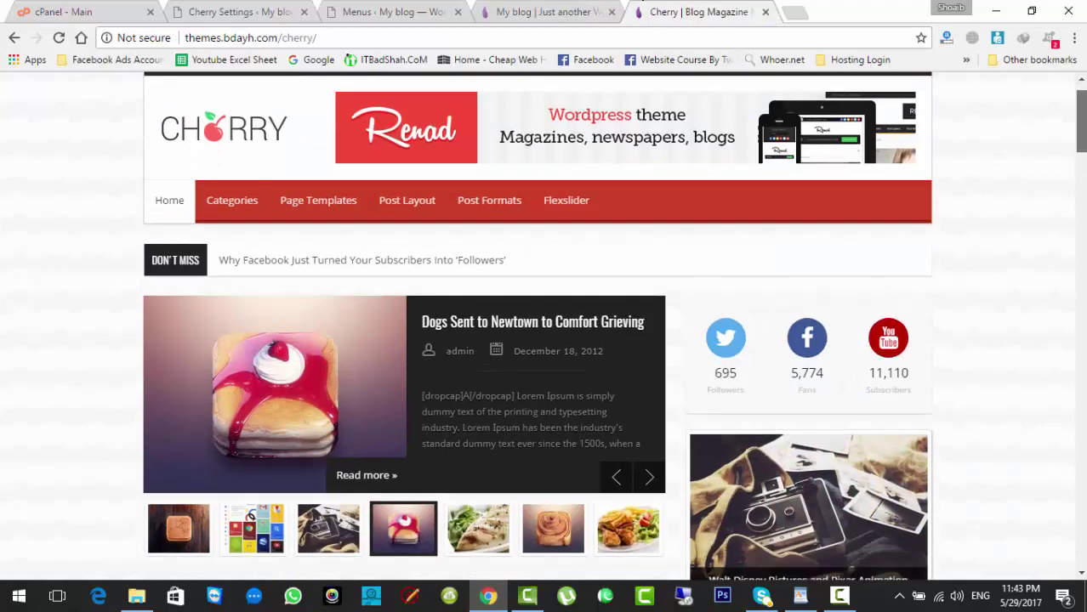
scroll(544, 340, down, 6)
scroll(544, 340, up, 2)
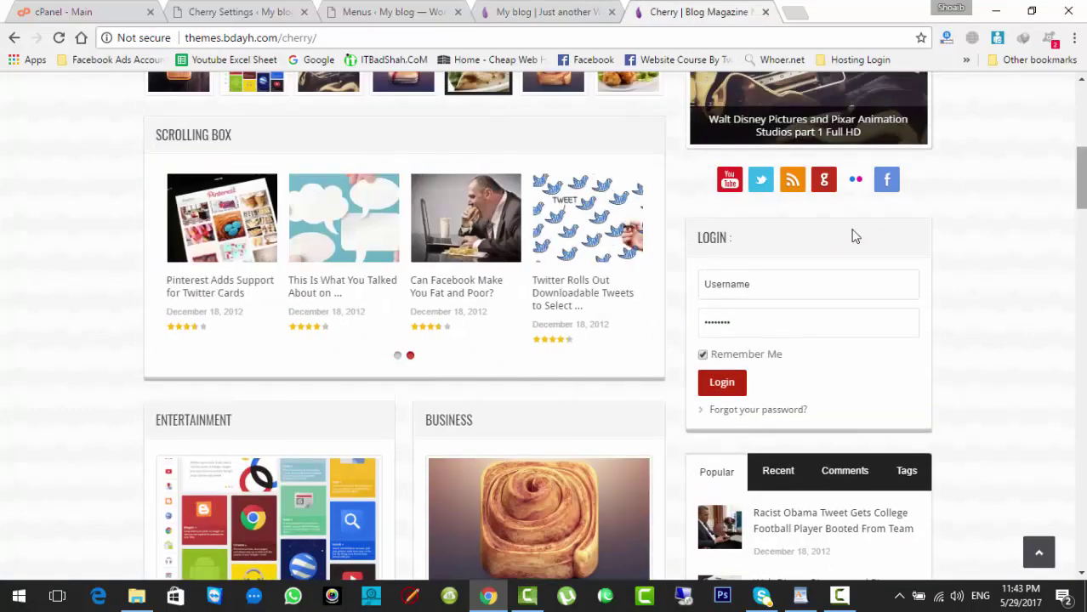
scroll(544, 340, down, 10)
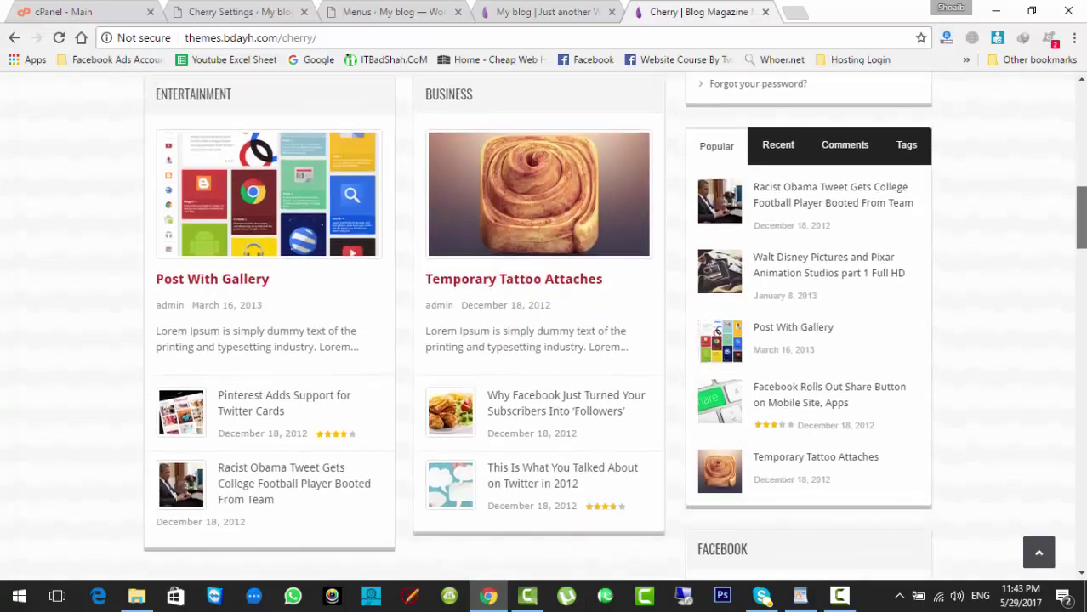
scroll(544, 340, up, 10)
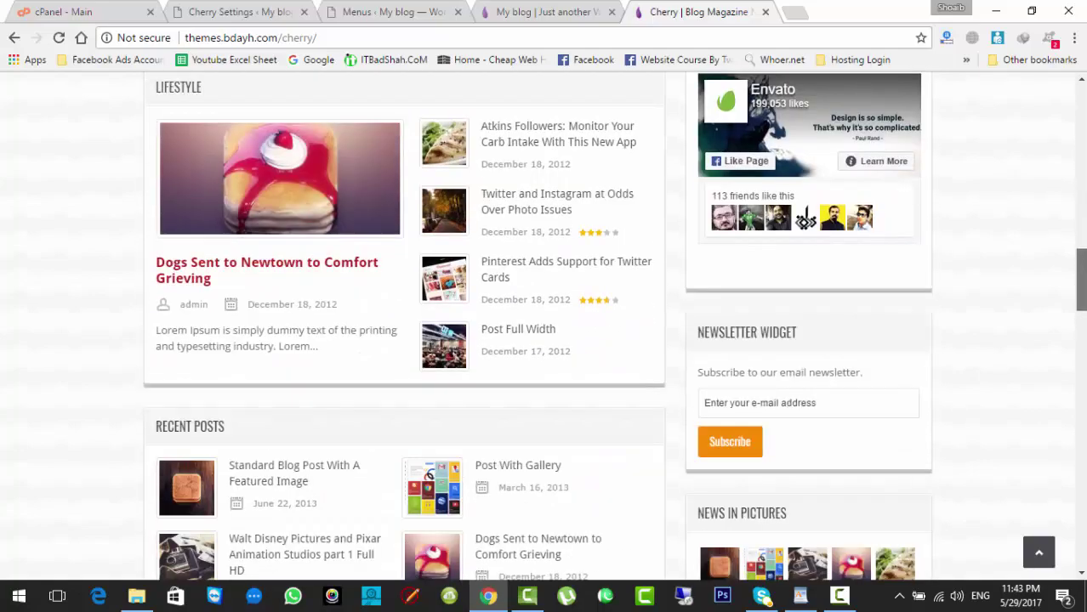
scroll(544, 340, up, 10)
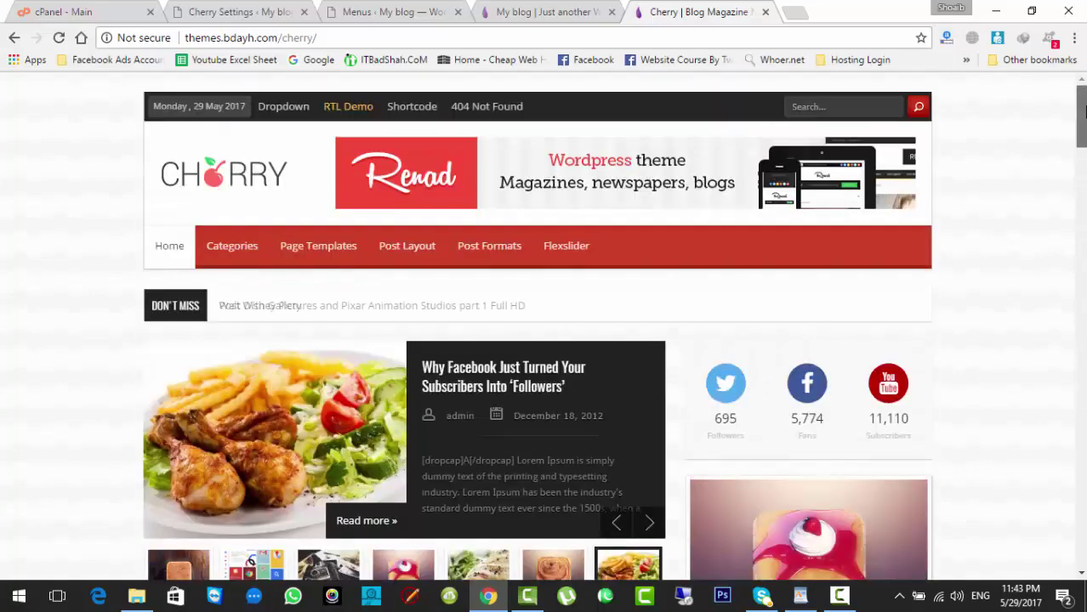
scroll(544, 340, down, 2)
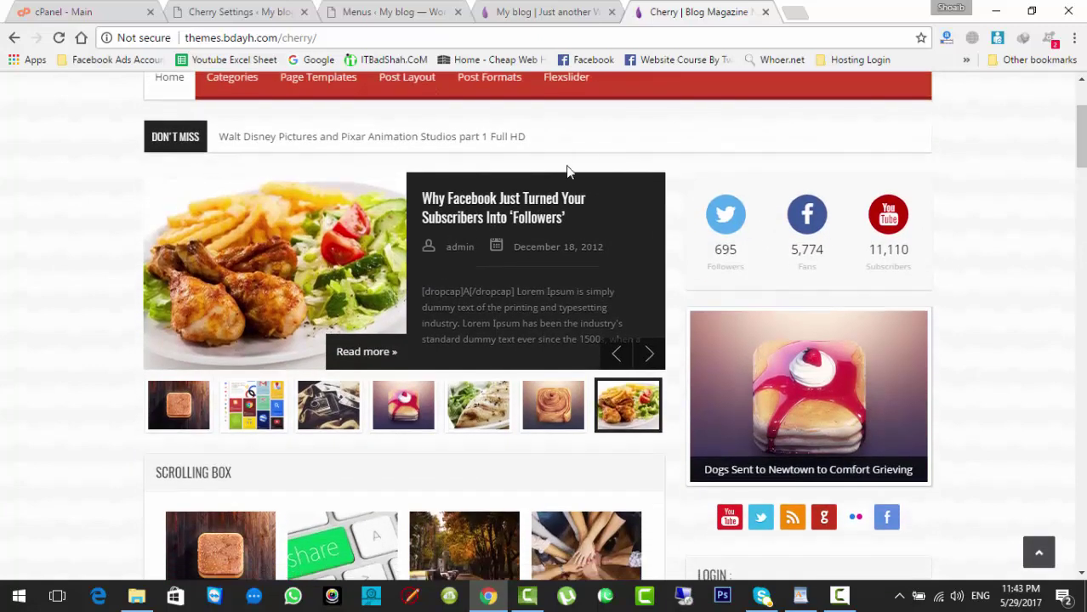
Step: In the Cherry slider settings, set Feature Display to Category and choose Business as the feature category
click(537, 10)
click(374, 11)
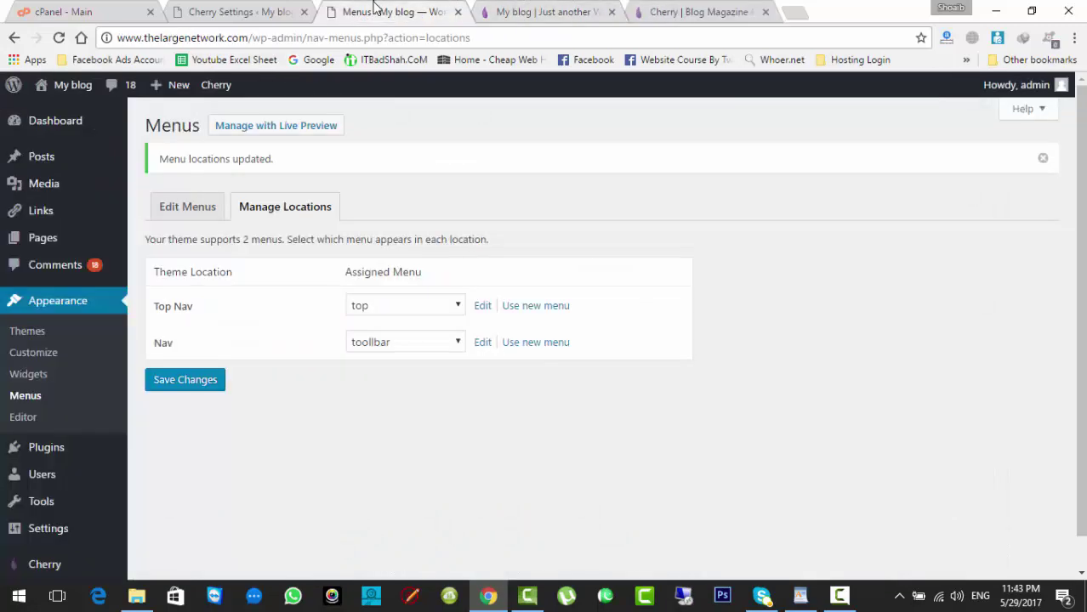
drag(216, 7, 387, 10)
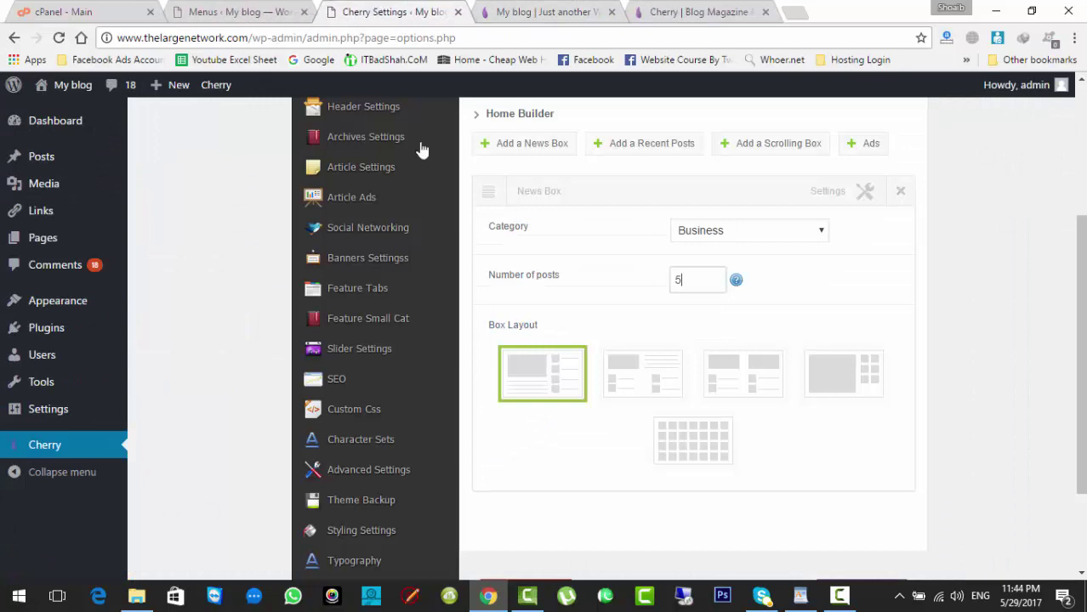
click(381, 343)
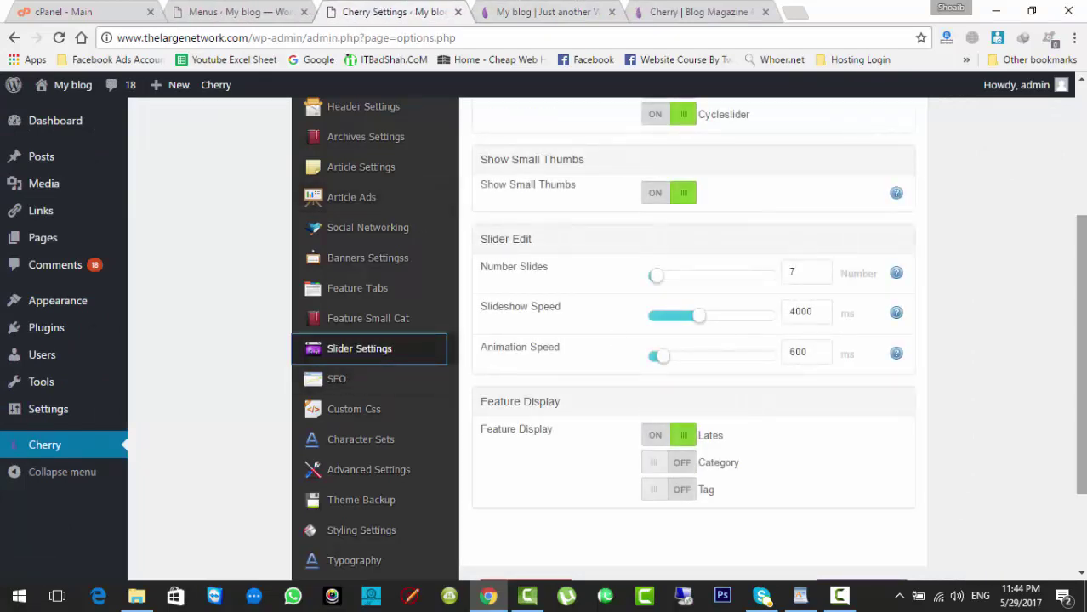
click(685, 466)
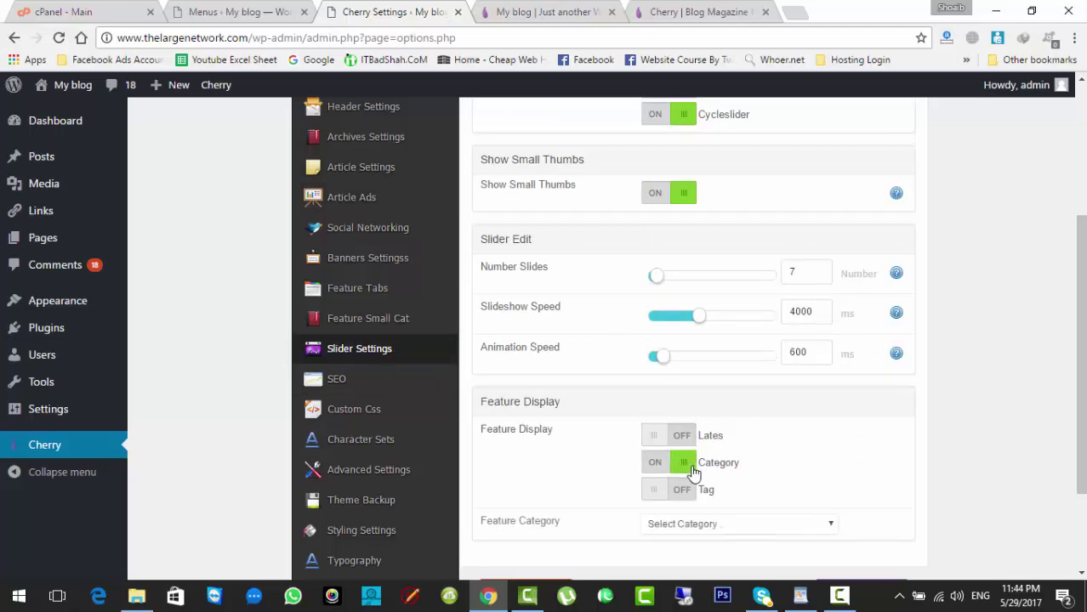
scroll(1079, 357, down, 1)
scroll(759, 466, down, 1)
click(744, 446)
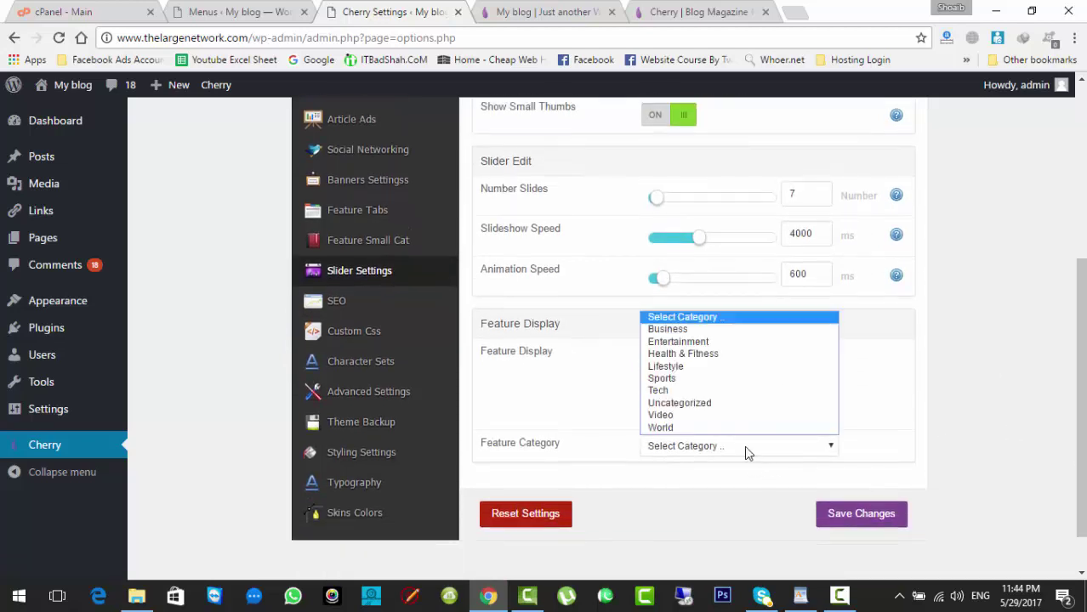
click(685, 334)
Step: Turn on Show Feature Slider, save the slider settings, and reload the live homepage to check the slider
scroll(686, 280, up, 4)
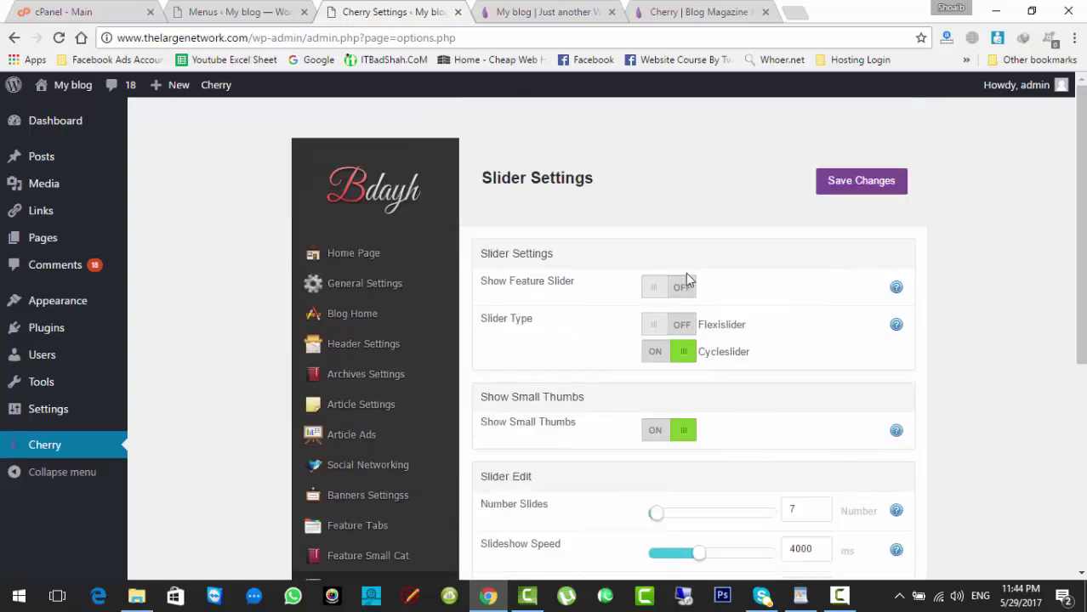
click(685, 289)
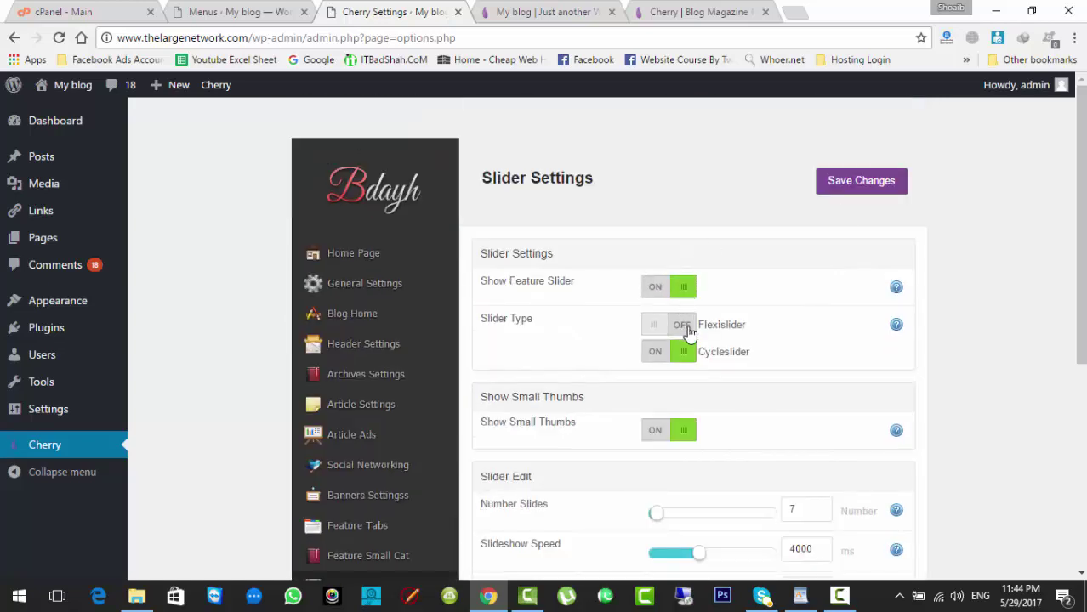
click(857, 183)
click(546, 10)
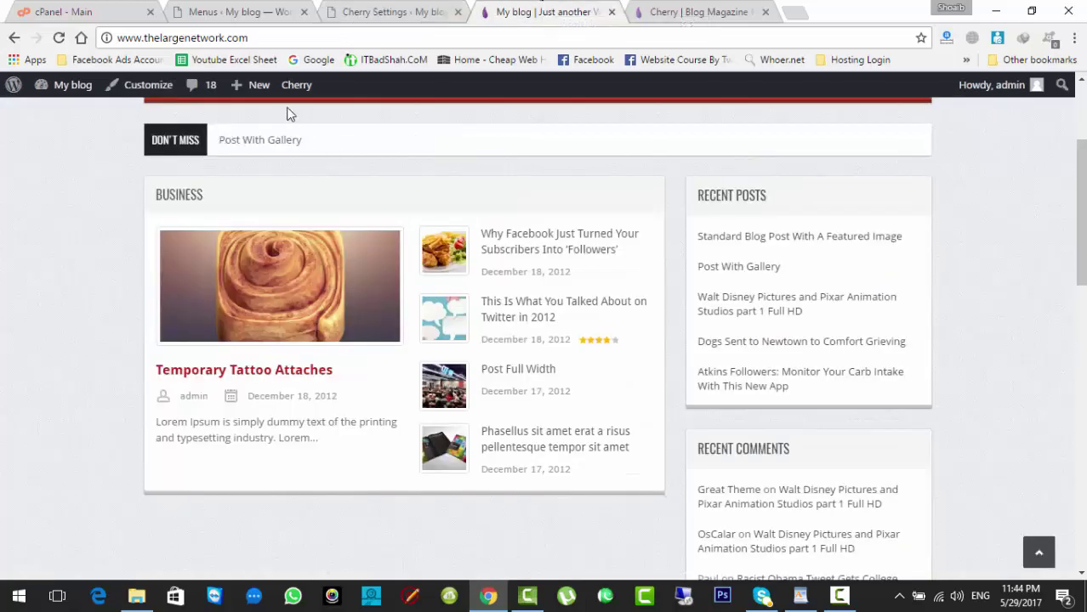
click(60, 39)
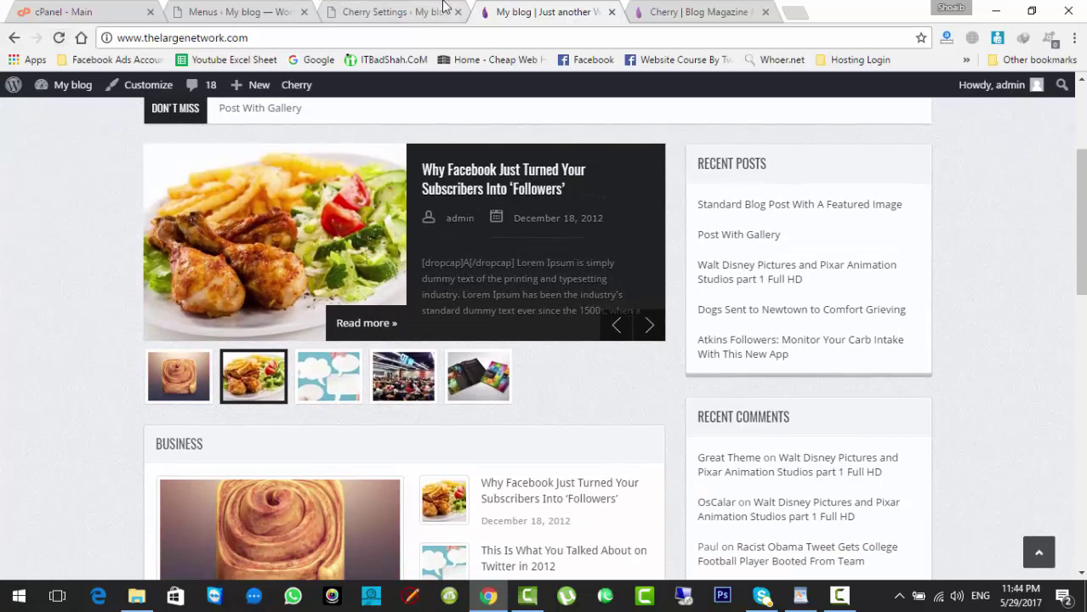
Step: Set the Cherry slider's Feature Display to Lates, save the settings, and reload the live homepage to check the slider
click(416, 11)
scroll(714, 365, down, 4)
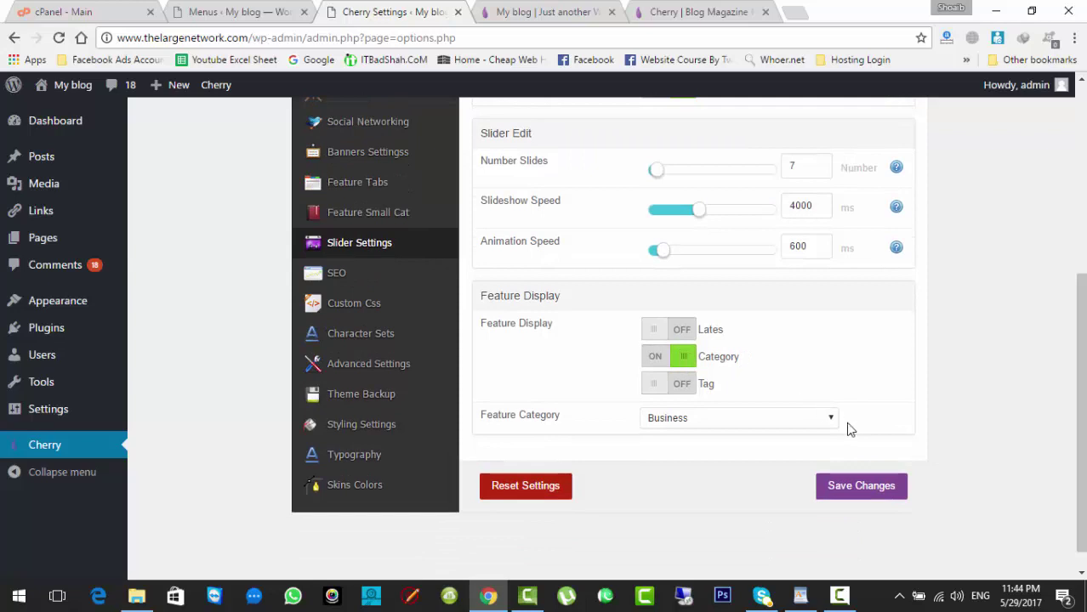
click(681, 331)
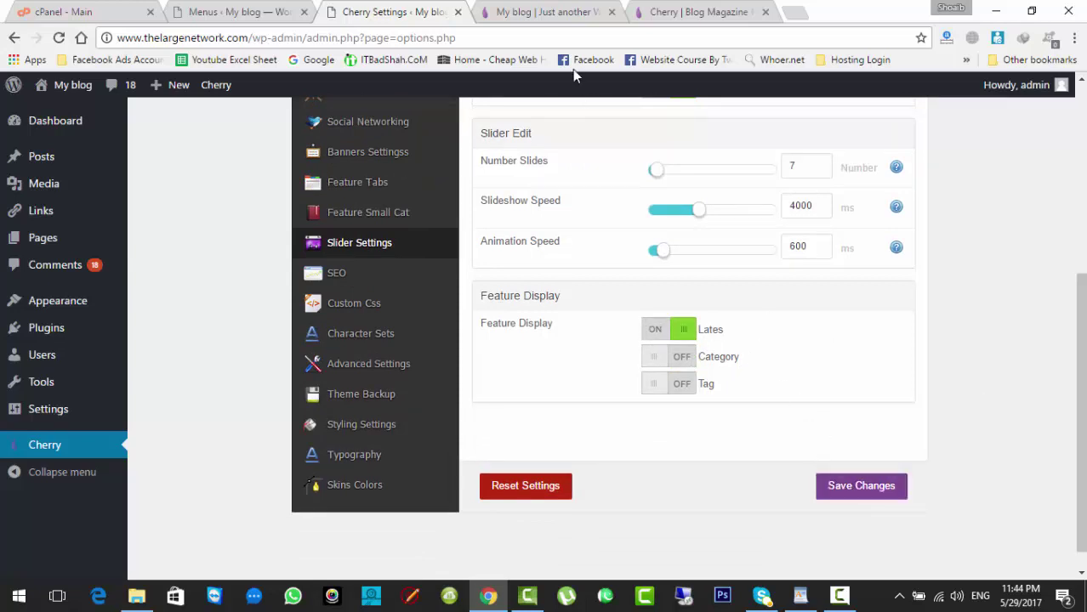
click(544, 12)
click(281, 38)
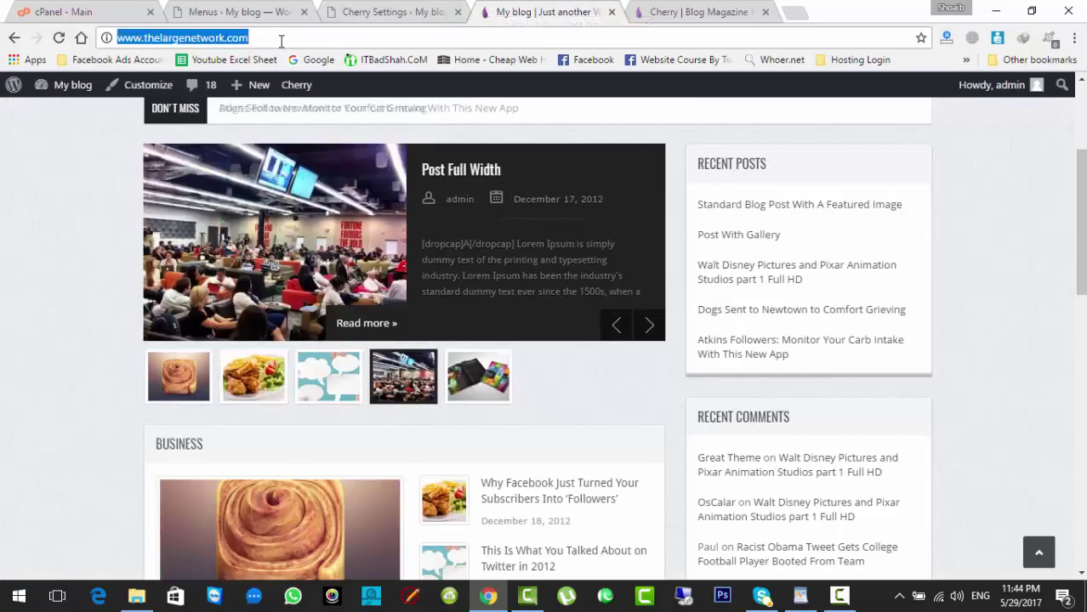
key(Return)
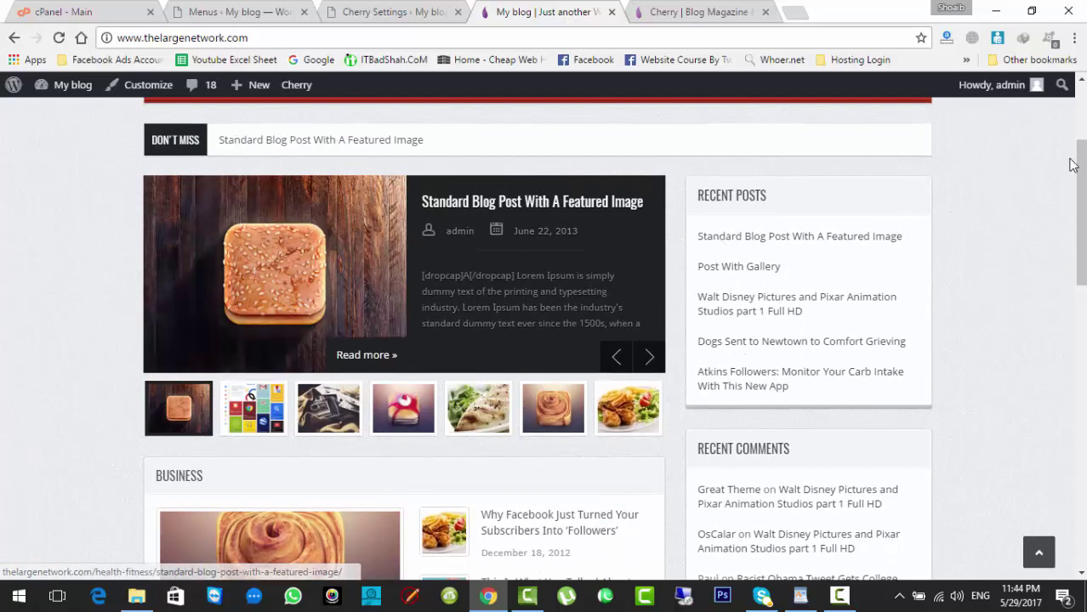
scroll(1067, 163, up, 2)
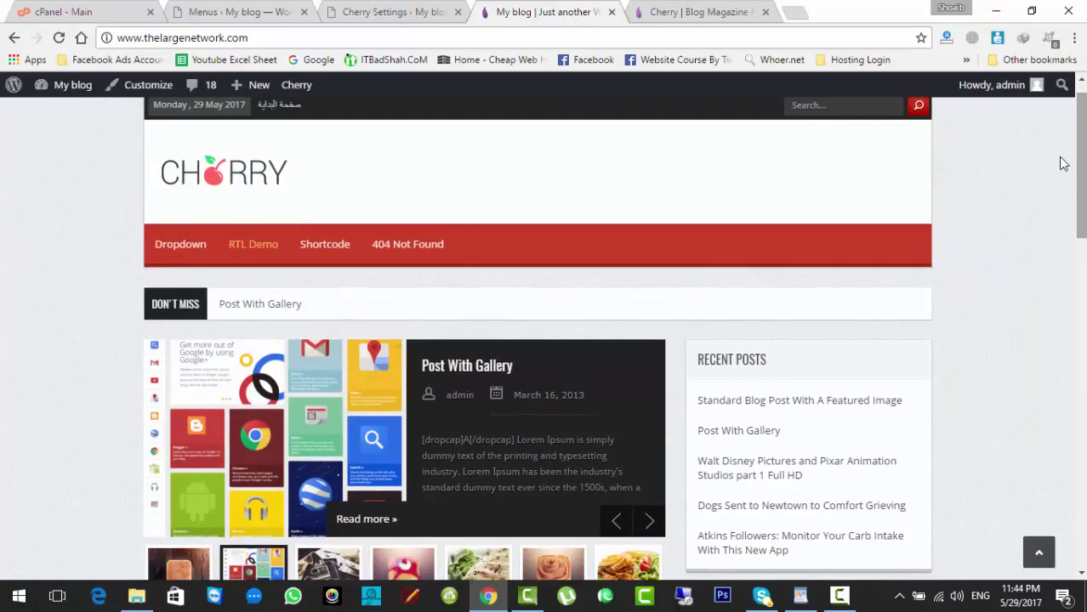
click(626, 41)
key(Return)
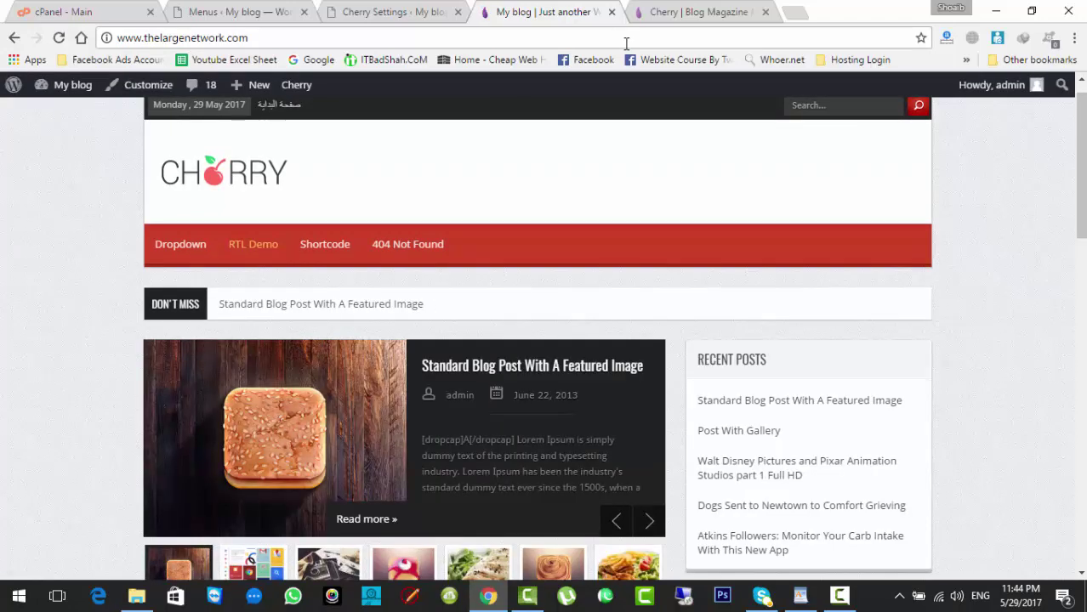
Step: Copy the live homepage's address and search Google for "website speed test" in a new browser tab
click(626, 41)
key(ctrl+c)
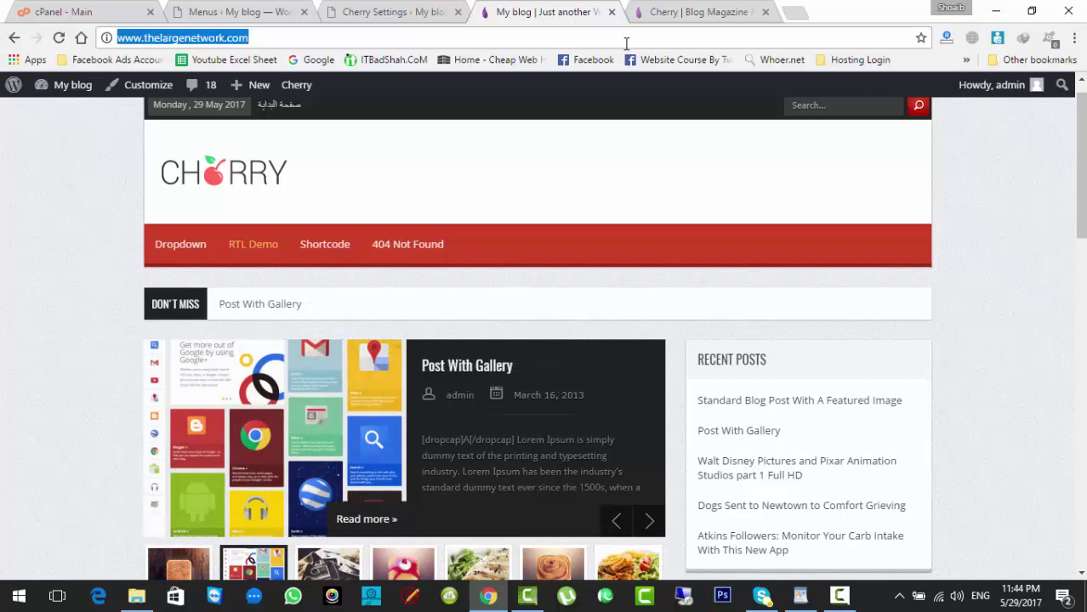
click(790, 15)
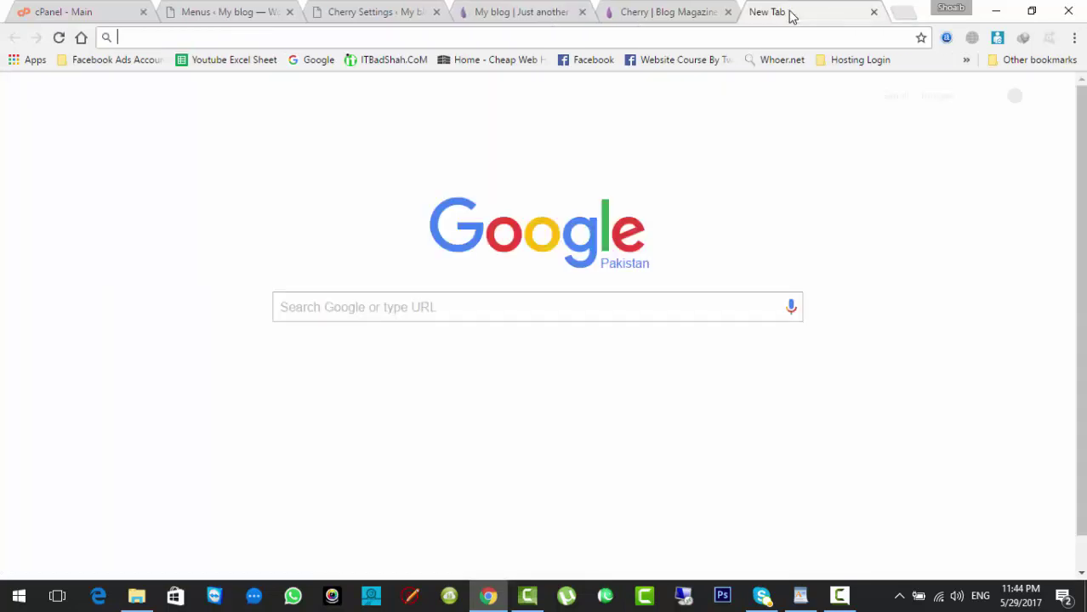
text(we)
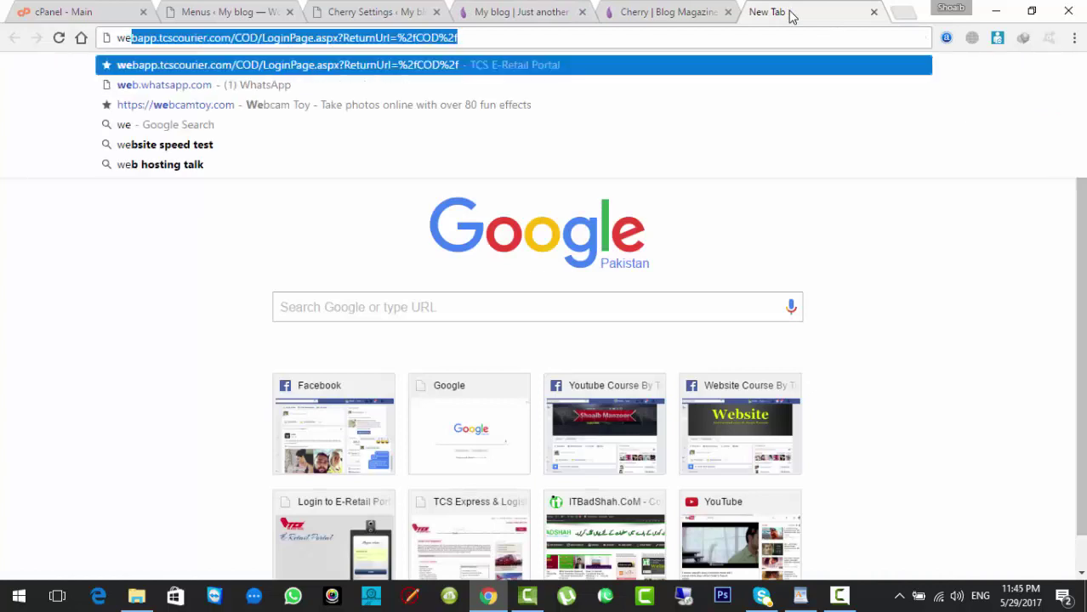
text(bsite speed)
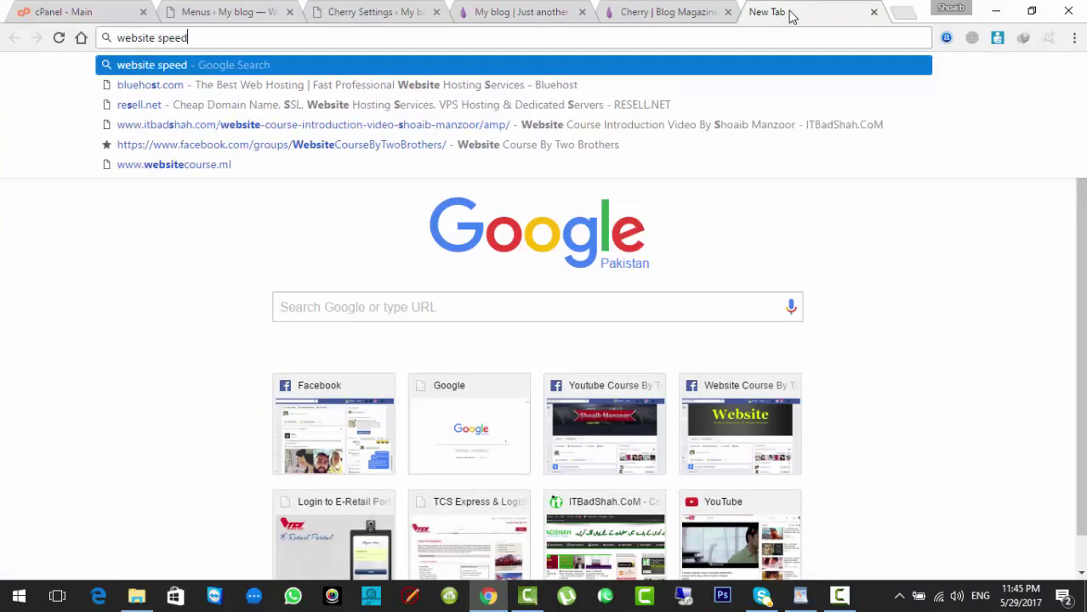
key(Down)
key(Return)
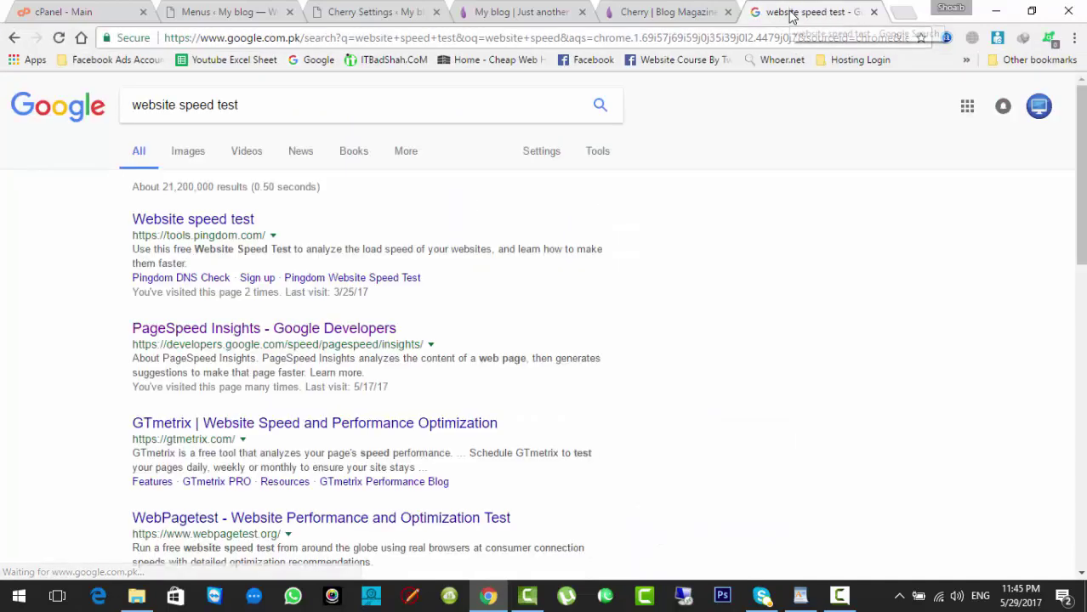
click(354, 337)
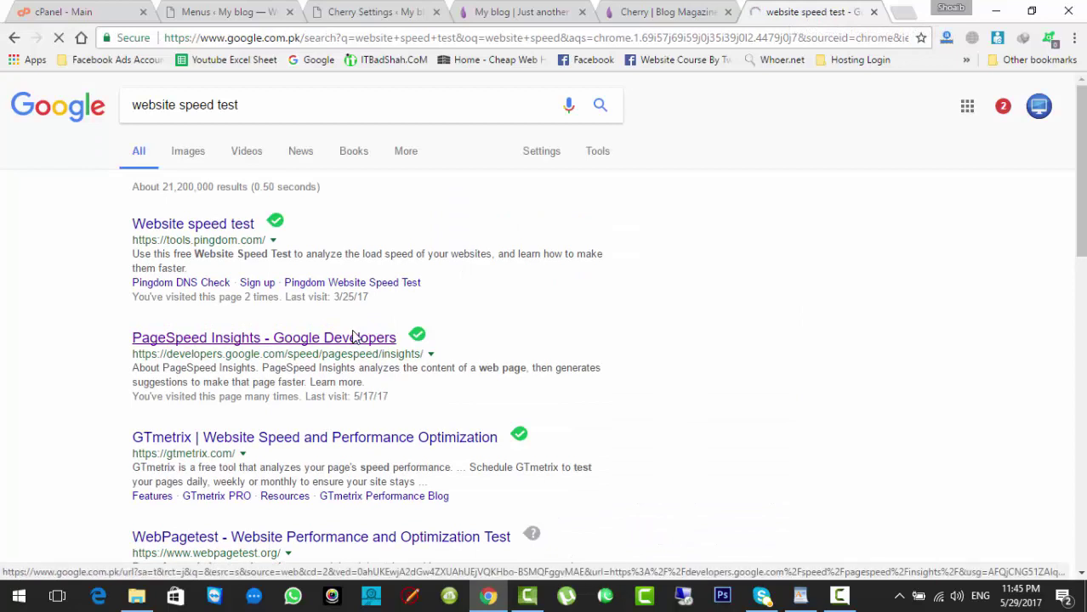
click(338, 316)
key(ctrl+v)
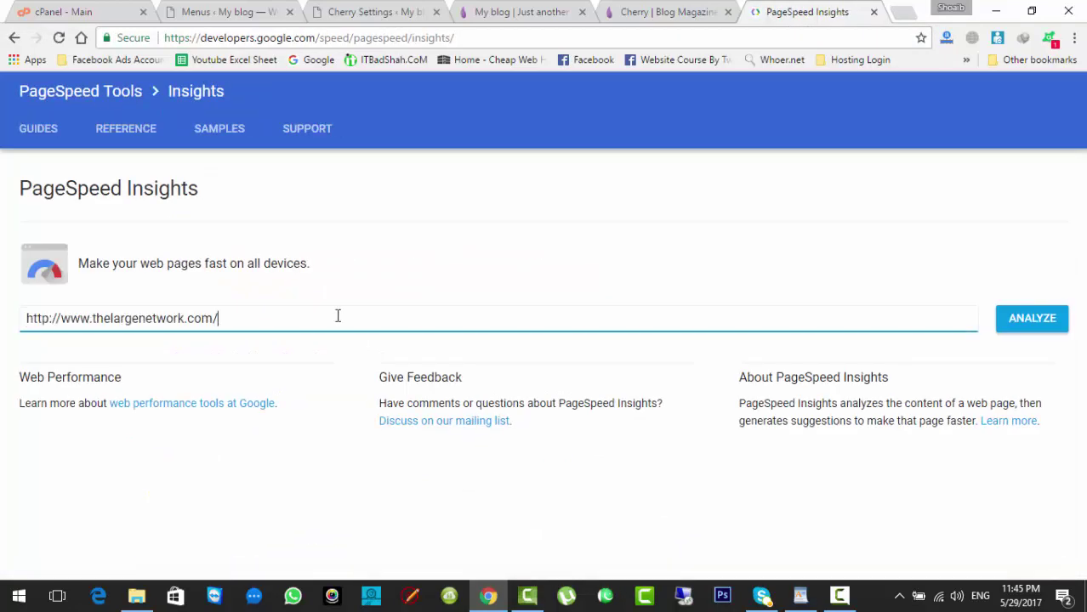
key(Return)
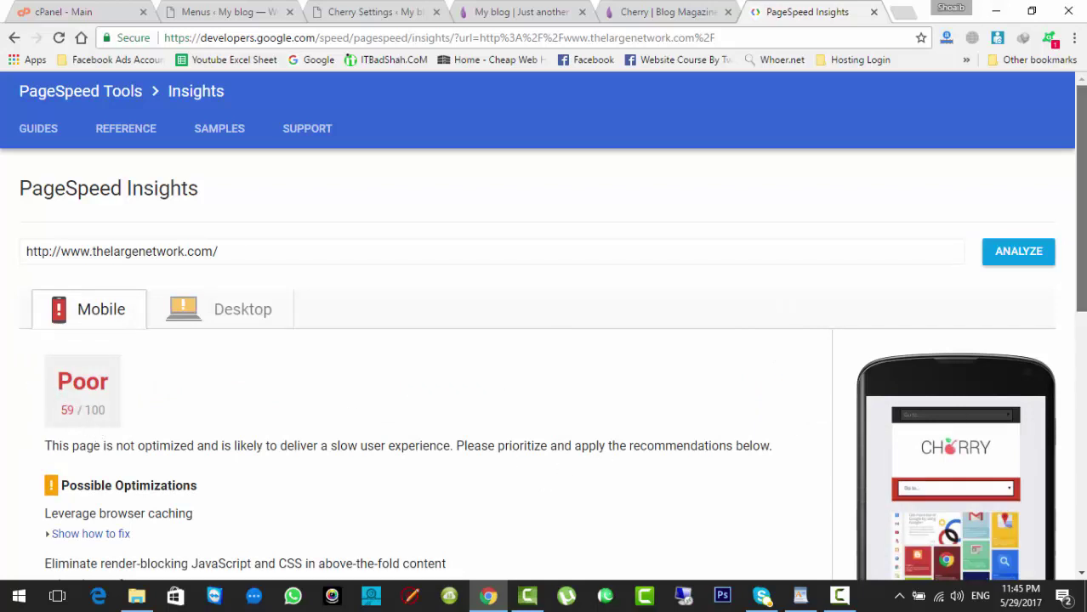
Step: Review the PageSpeed desktop report, including the fix details for Leverage browser caching, and close the report
click(243, 311)
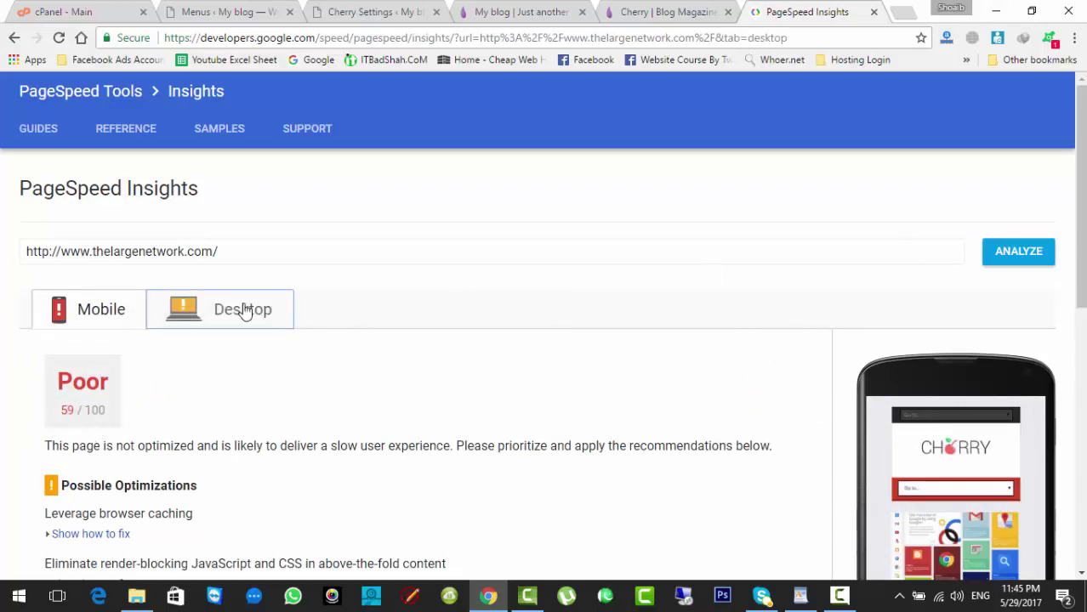
drag(118, 413, 76, 408)
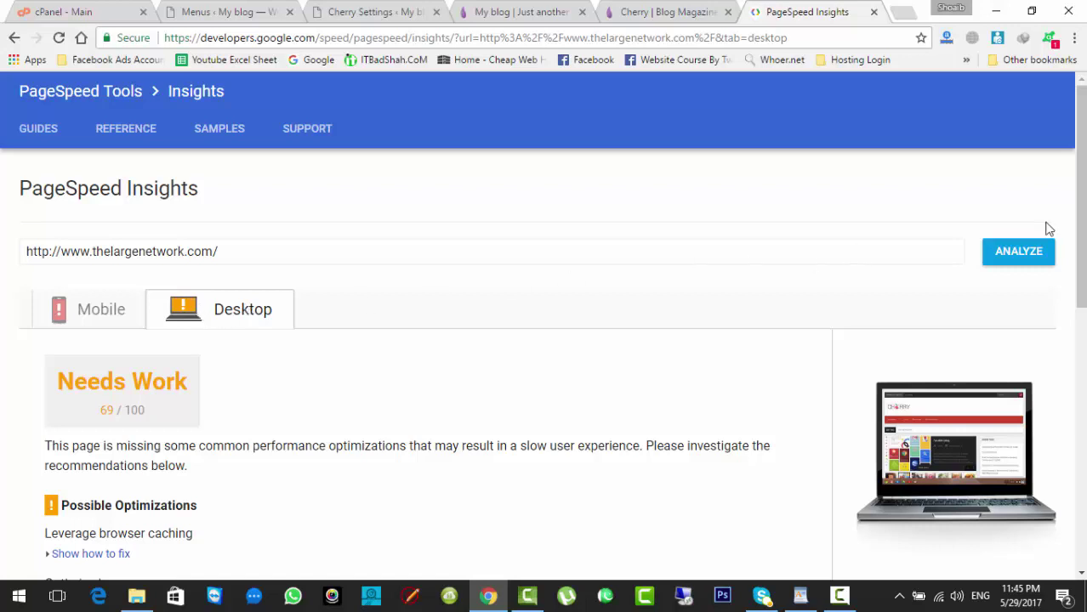
scroll(910, 298, down, 4)
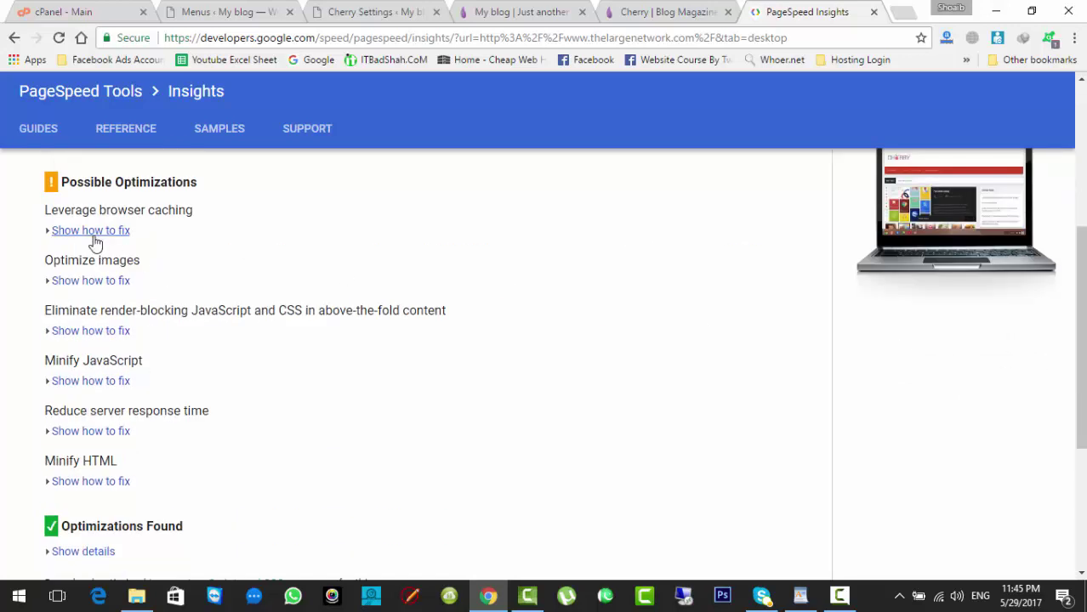
click(92, 233)
drag(94, 288, 370, 470)
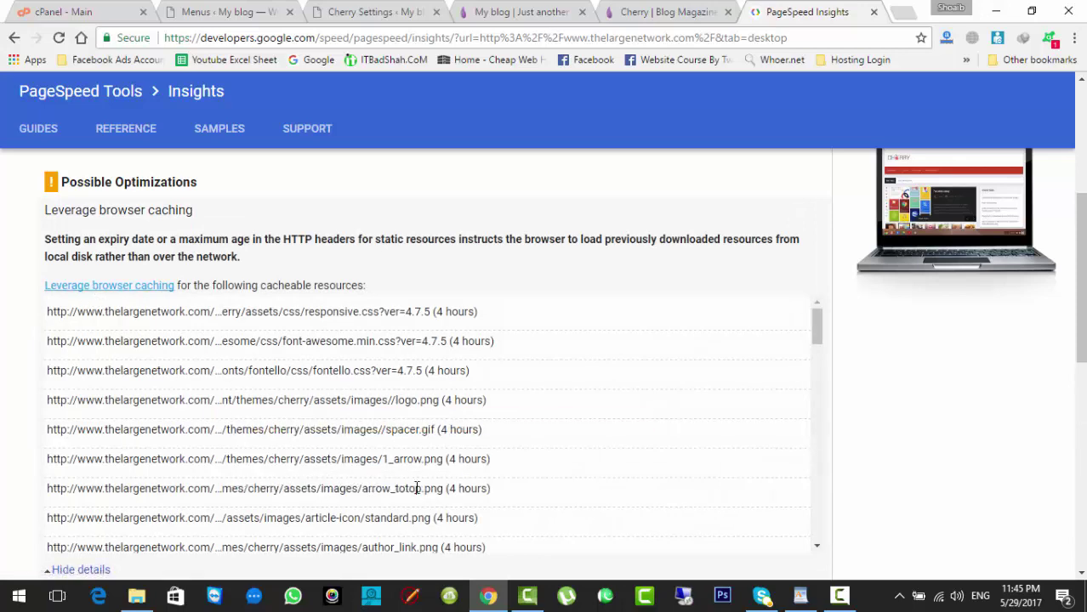
drag(438, 488, 164, 368)
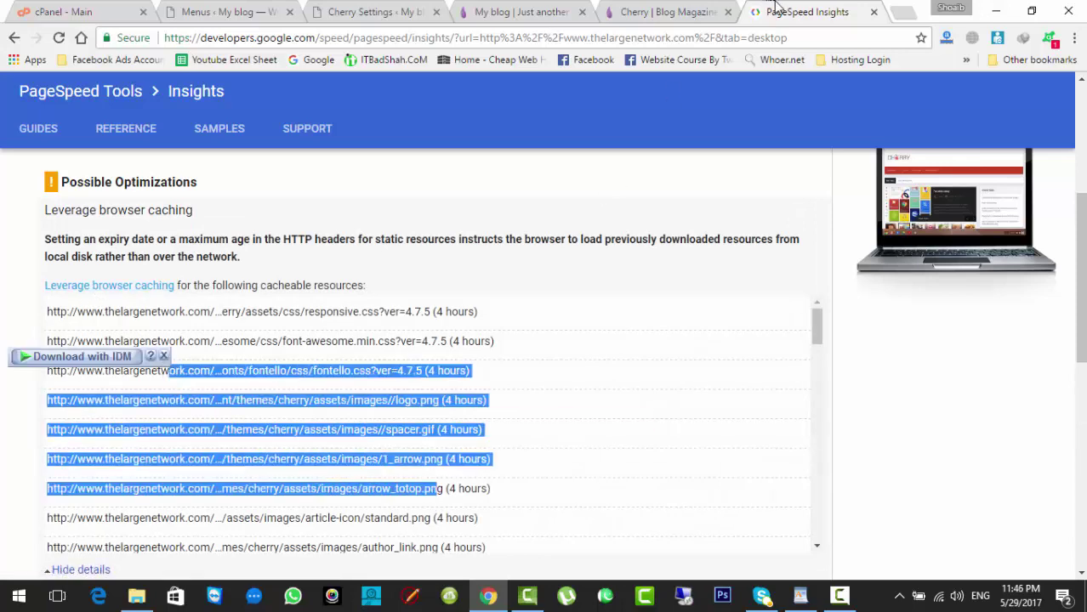
click(873, 12)
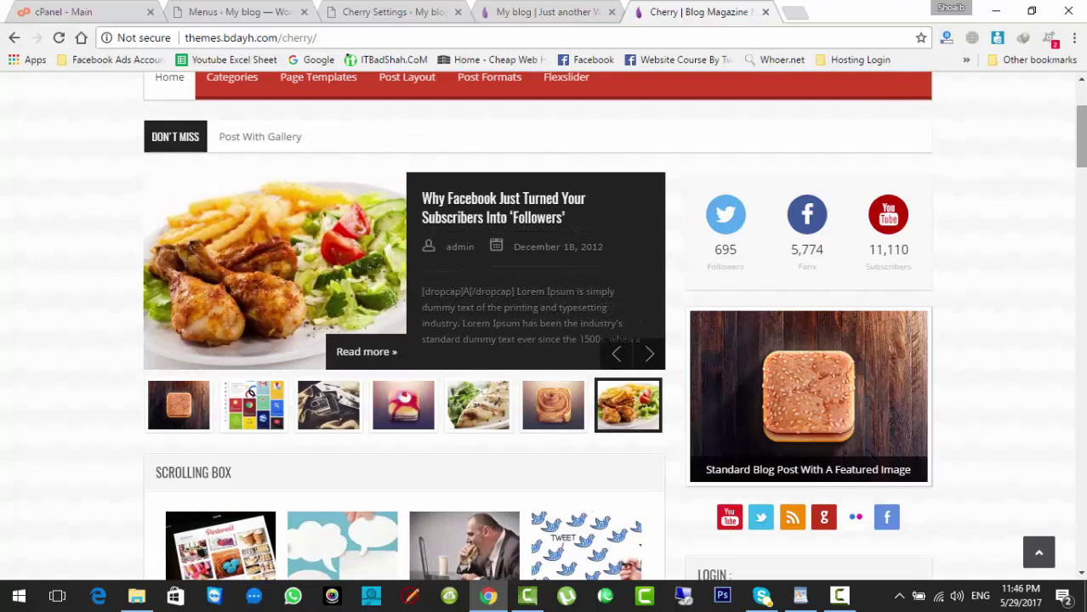
Step: Compare the official Cherry demo homepage with the live homepage, examining the demo's header, slider, and Scrolling Box section
drag(1081, 138, 1082, 117)
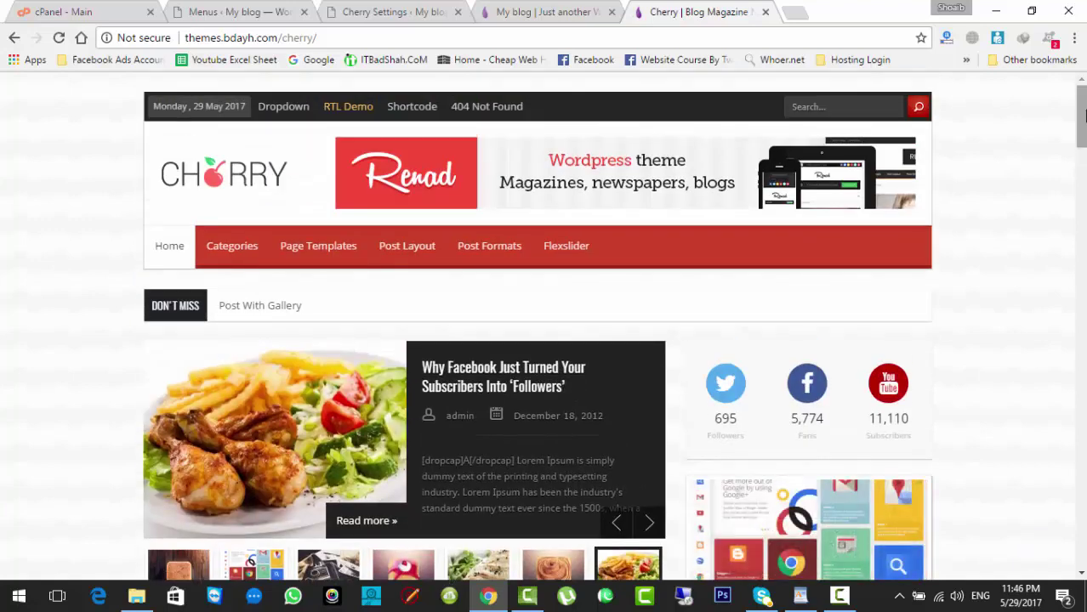
key(ctrl+shift+Tab)
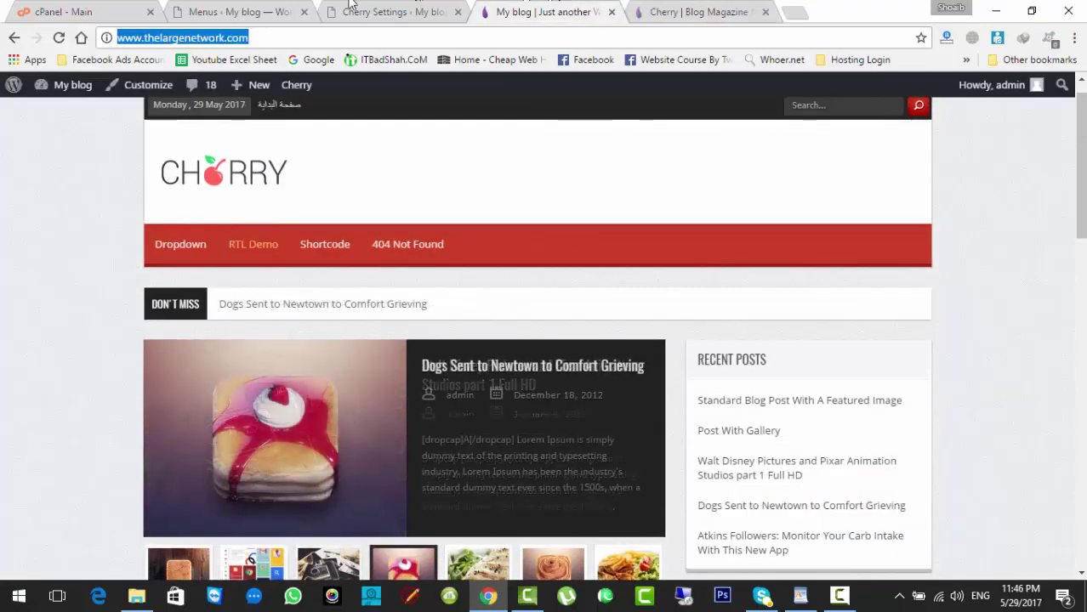
click(680, 10)
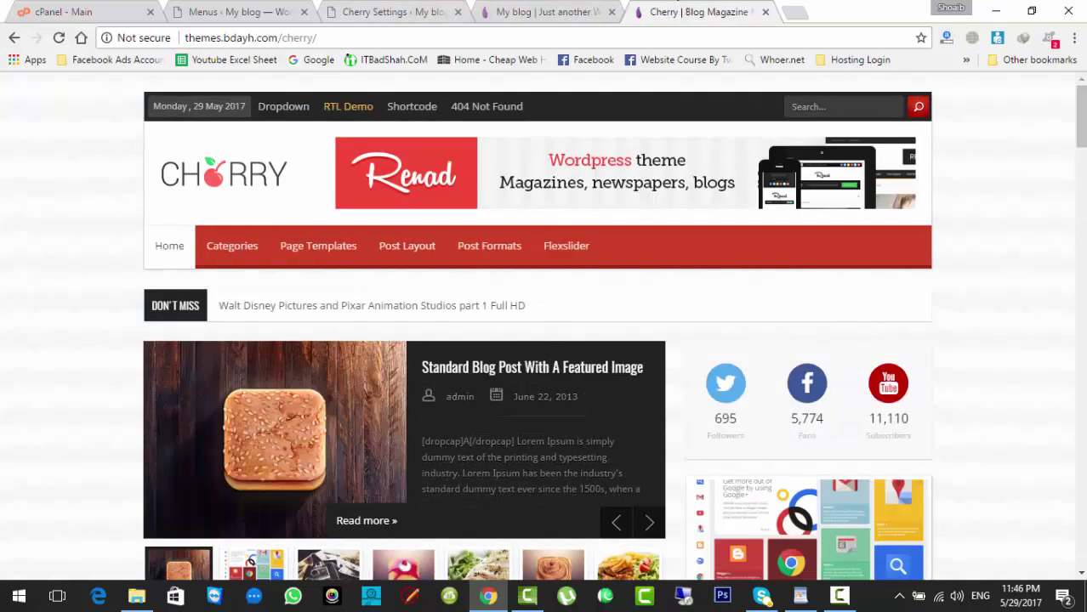
scroll(414, 438, down, 4)
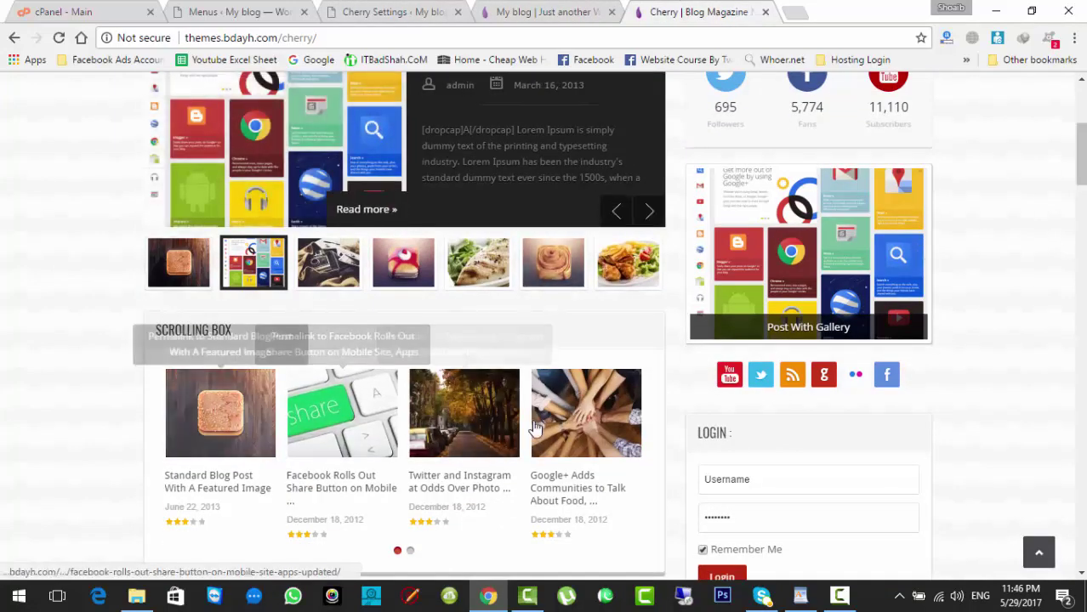
scroll(825, 298, down, 1)
scroll(825, 297, down, 5)
scroll(824, 298, up, 4)
click(520, 10)
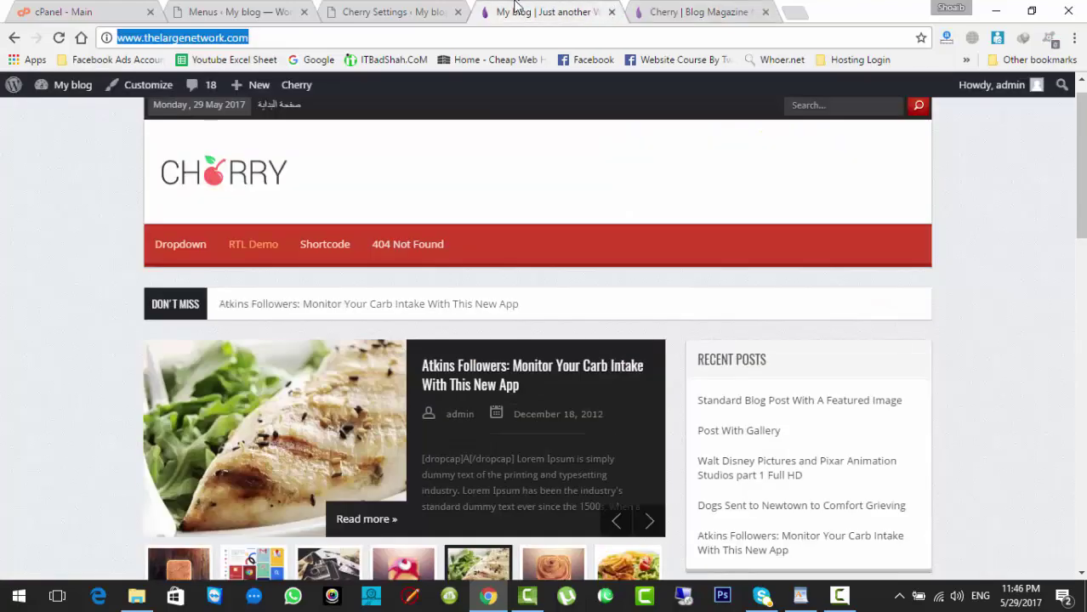
Step: In the Cherry Home Page settings, add a Scrolling Box to the Home Builder
click(395, 11)
click(234, 10)
click(410, 8)
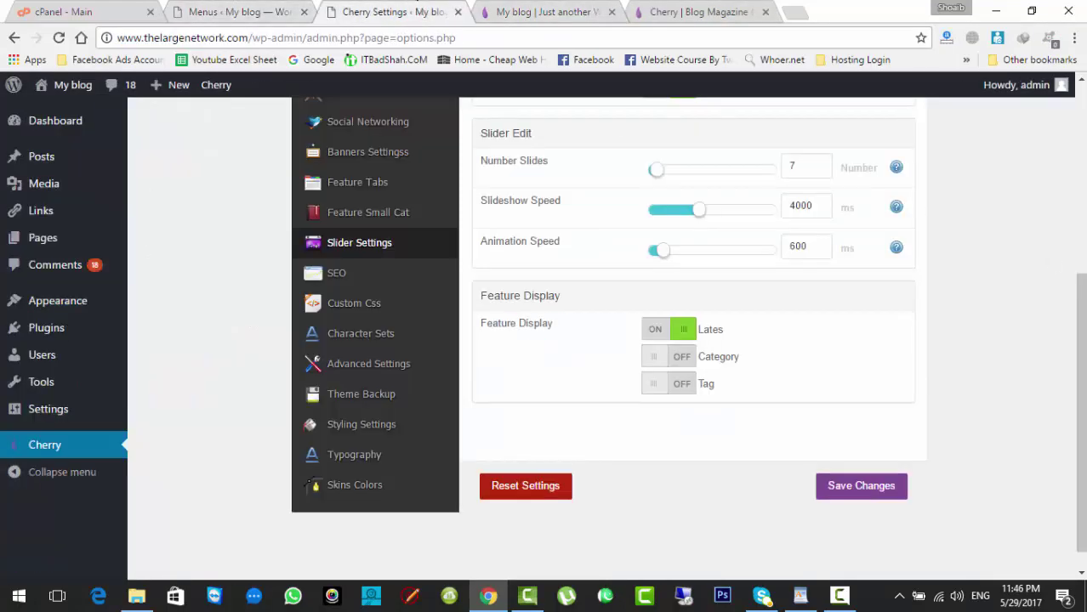
scroll(1085, 238, up, 4)
click(327, 253)
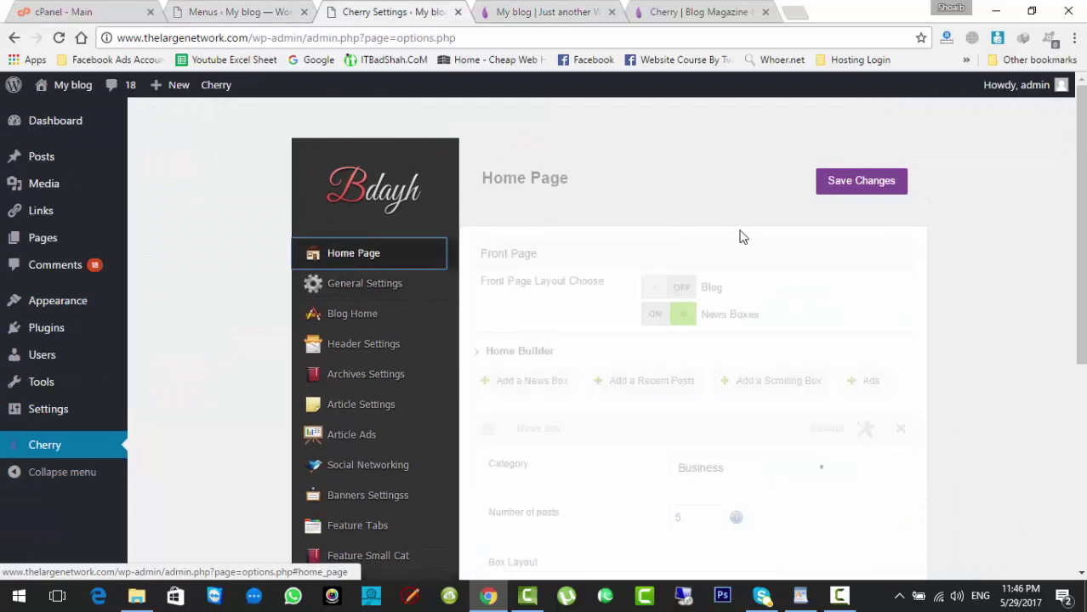
scroll(746, 234, down, 2)
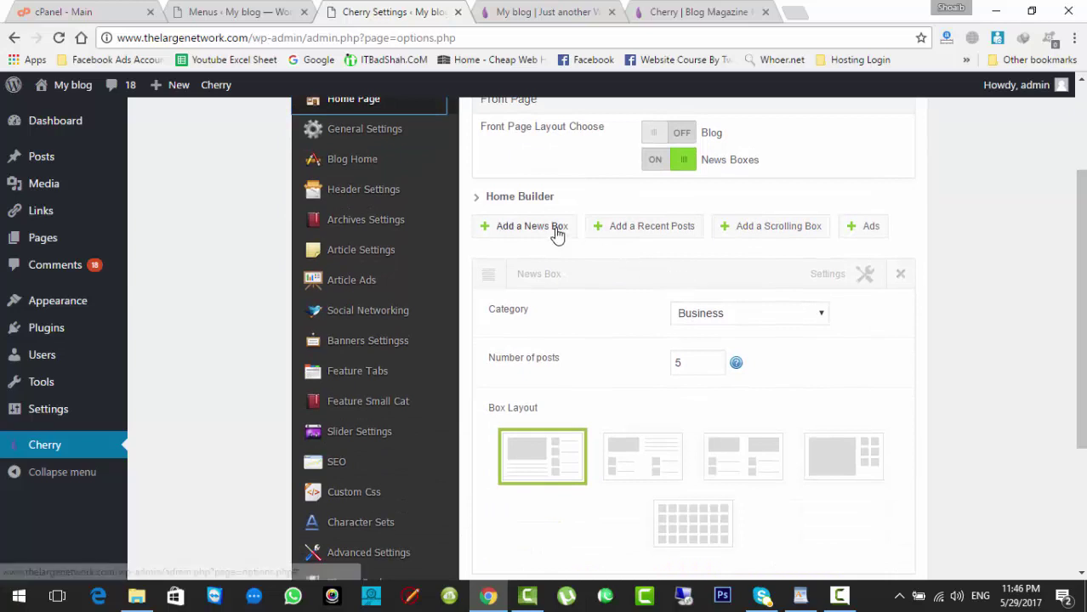
click(751, 232)
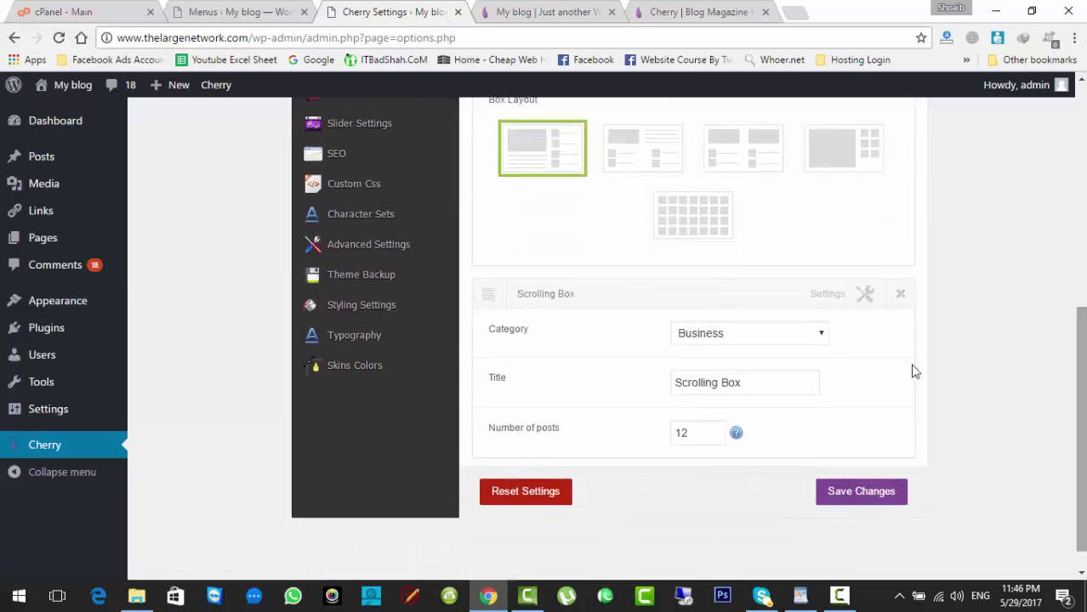
Step: Set the Scrolling Box category to Entertainment and its number of posts to 8, and save the changes
click(760, 344)
click(761, 348)
click(760, 344)
click(760, 344)
click(760, 345)
click(761, 345)
click(760, 344)
click(759, 345)
click(759, 344)
click(755, 367)
click(748, 383)
double_click(705, 433)
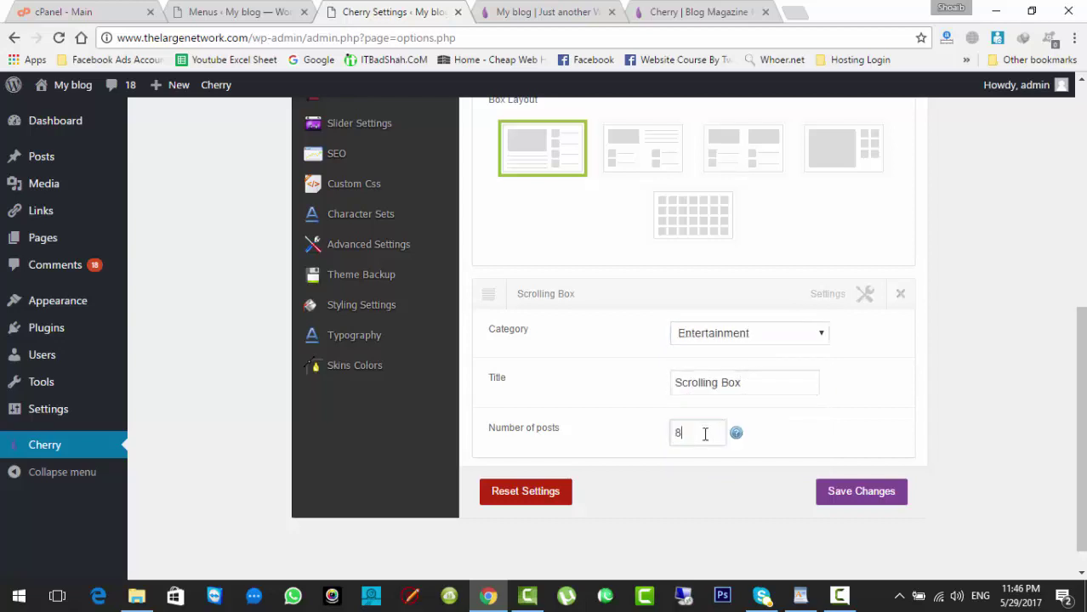
text(8)
click(818, 488)
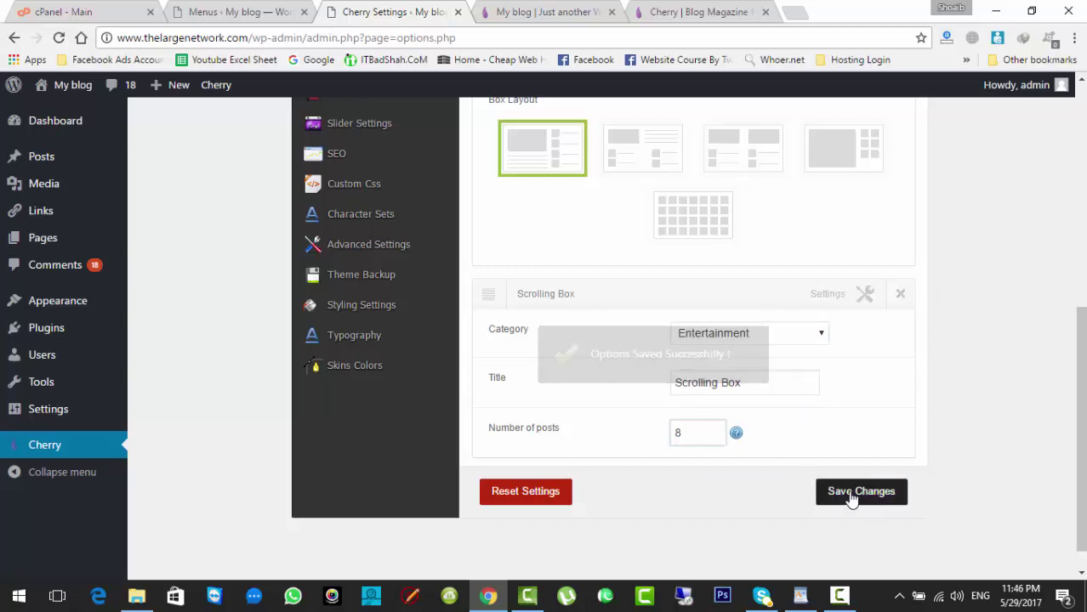
Step: Reload the live homepage and check the scrolling box below the Business news box
click(560, 8)
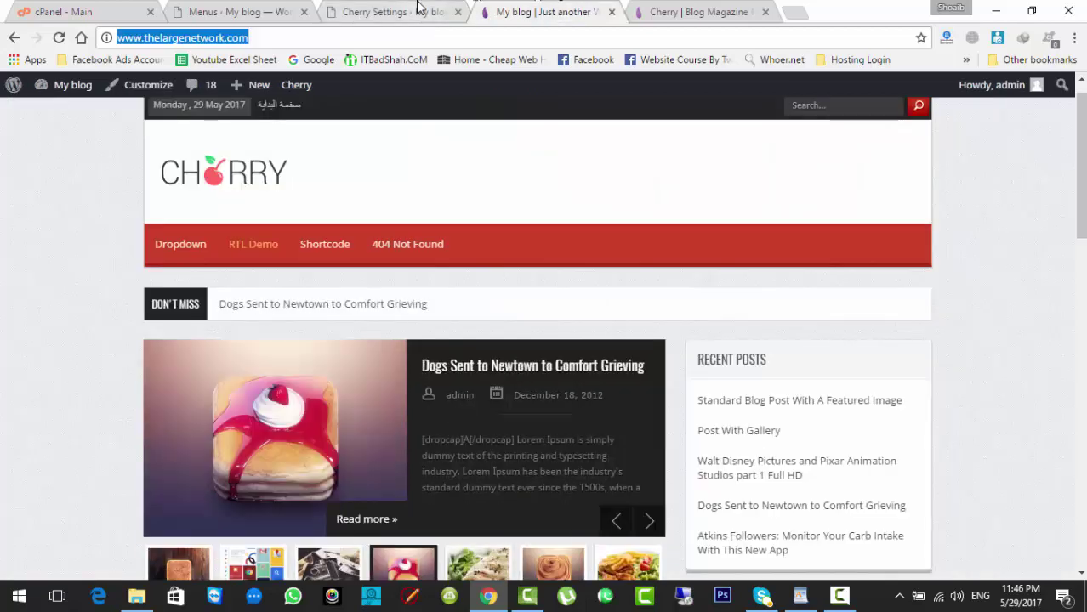
key(F5)
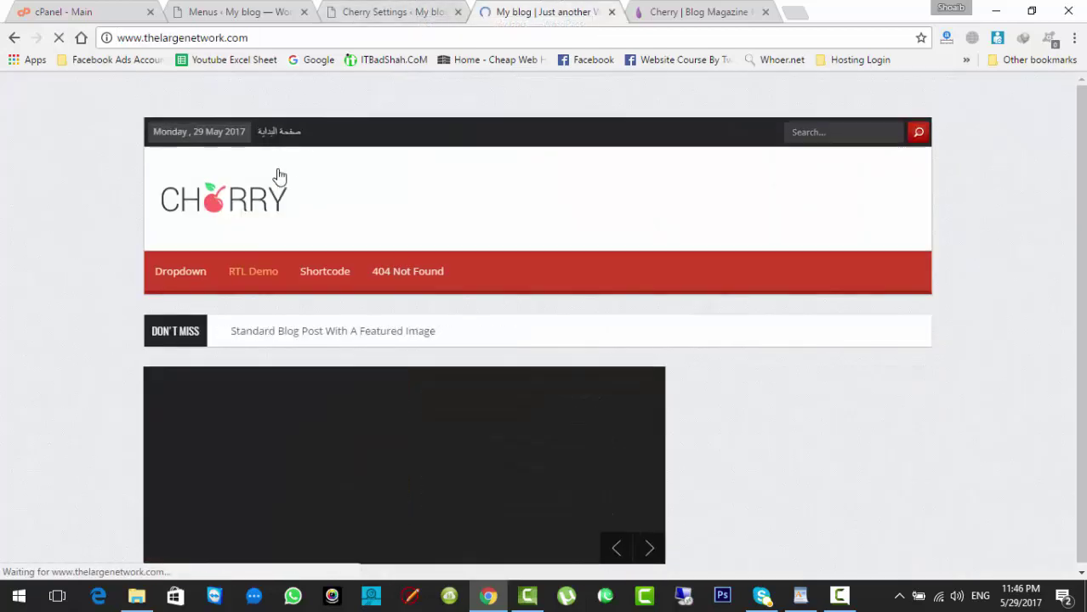
scroll(280, 176, down, 4)
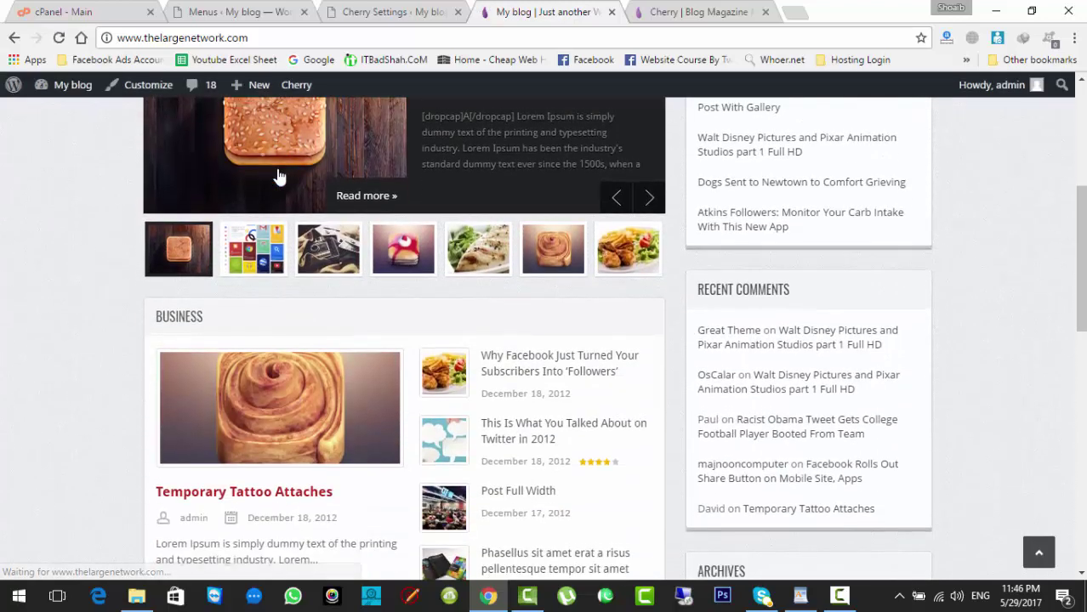
scroll(280, 176, down, 7)
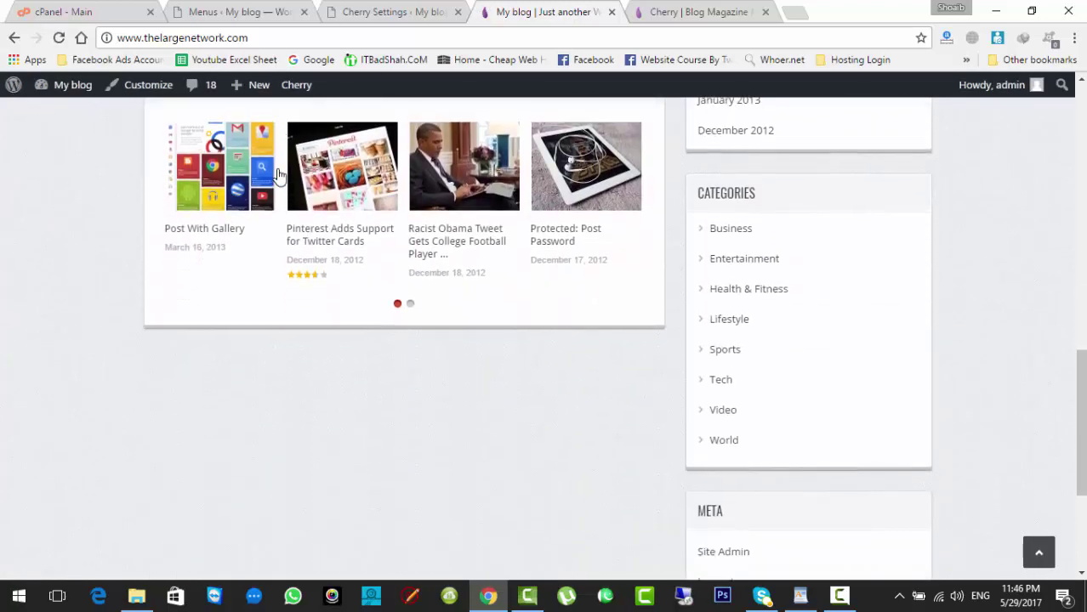
Step: Page through the live homepage's Scrolling Box and compare its placement with the one on the official Cherry demo
scroll(280, 176, up, 1)
click(411, 337)
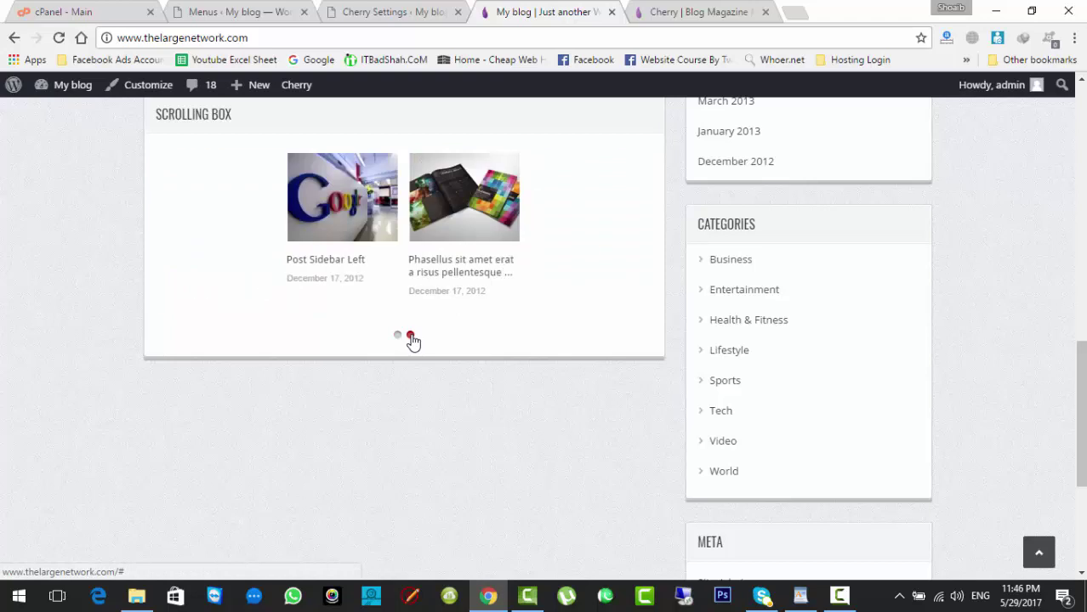
click(397, 336)
click(391, 12)
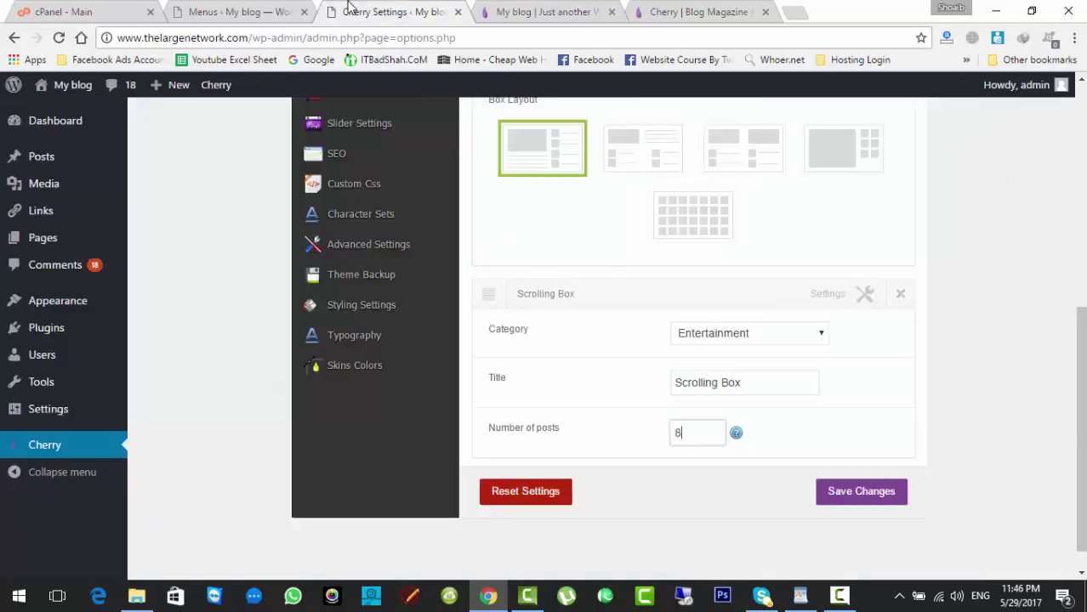
click(697, 12)
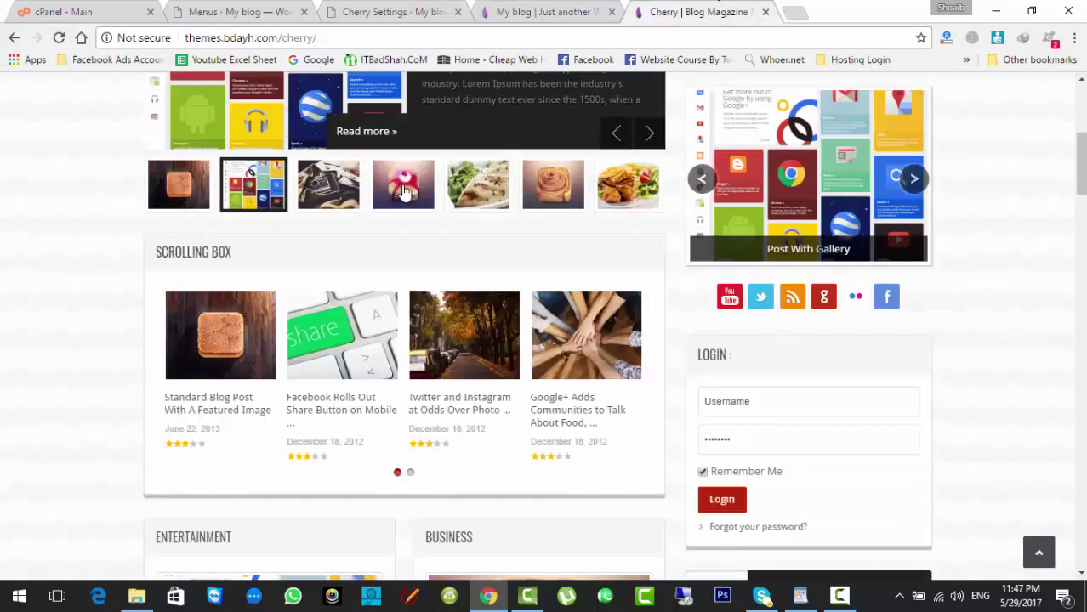
click(545, 12)
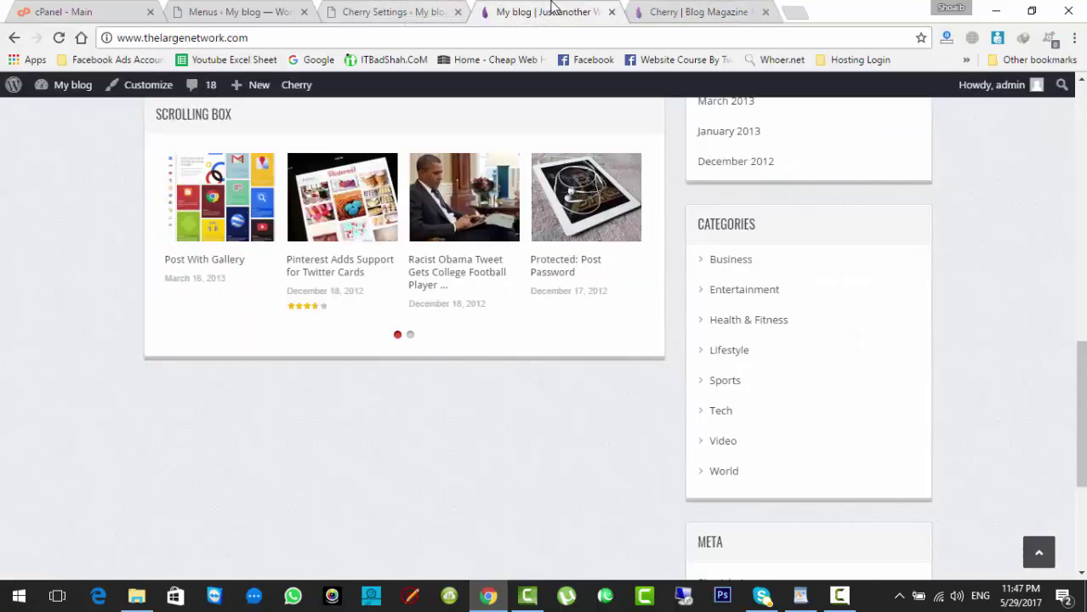
Step: Move the Entertainment Scrolling Box above the Business News Box in the Home Builder and collapse both boxes
click(387, 9)
scroll(1080, 331, up, 5)
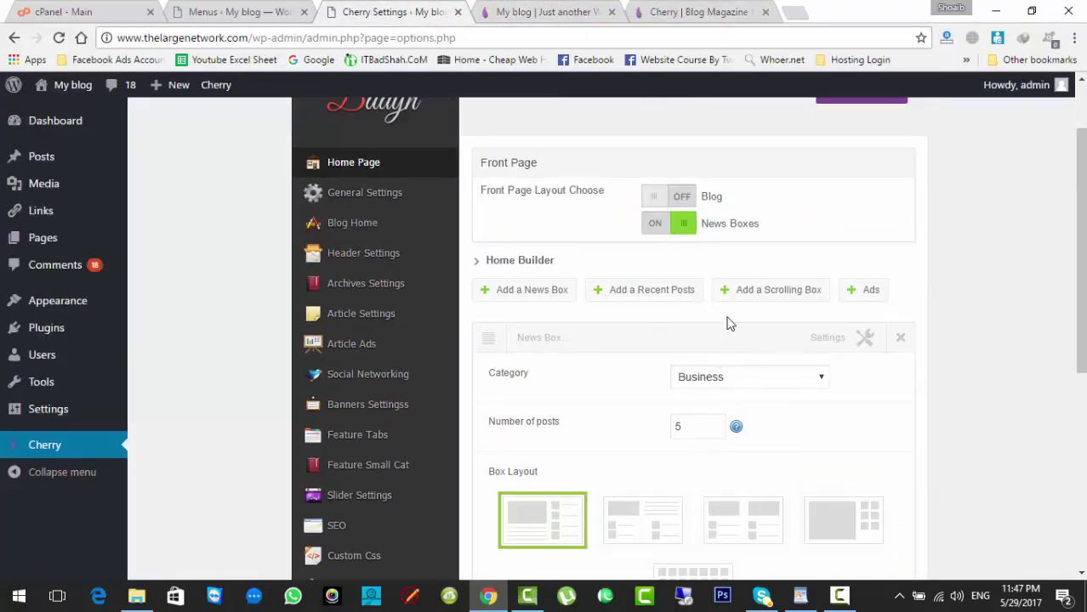
scroll(773, 339, down, 4)
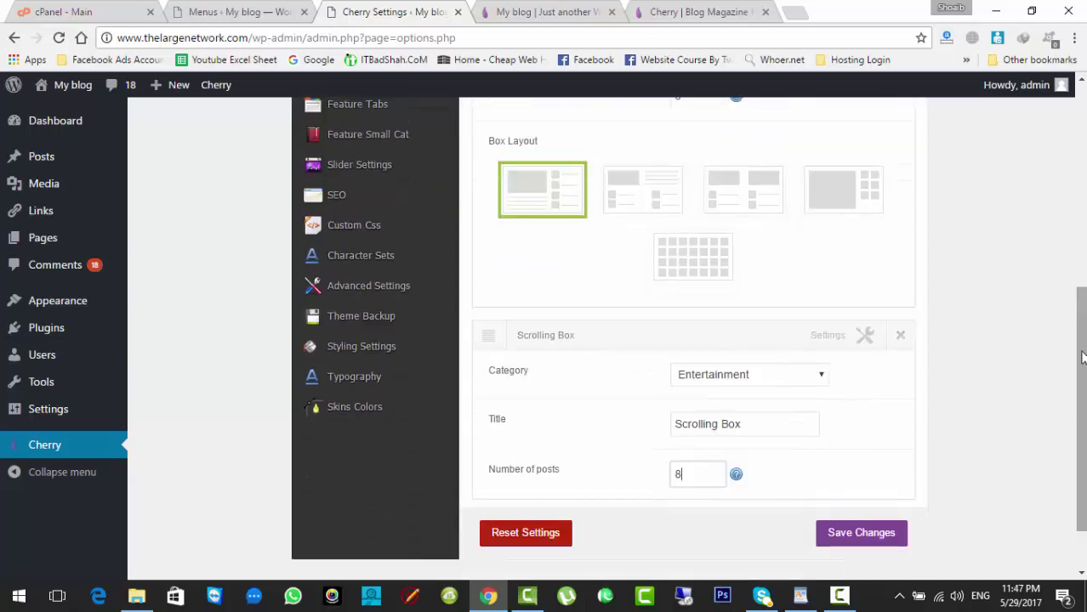
drag(739, 327, 730, 122)
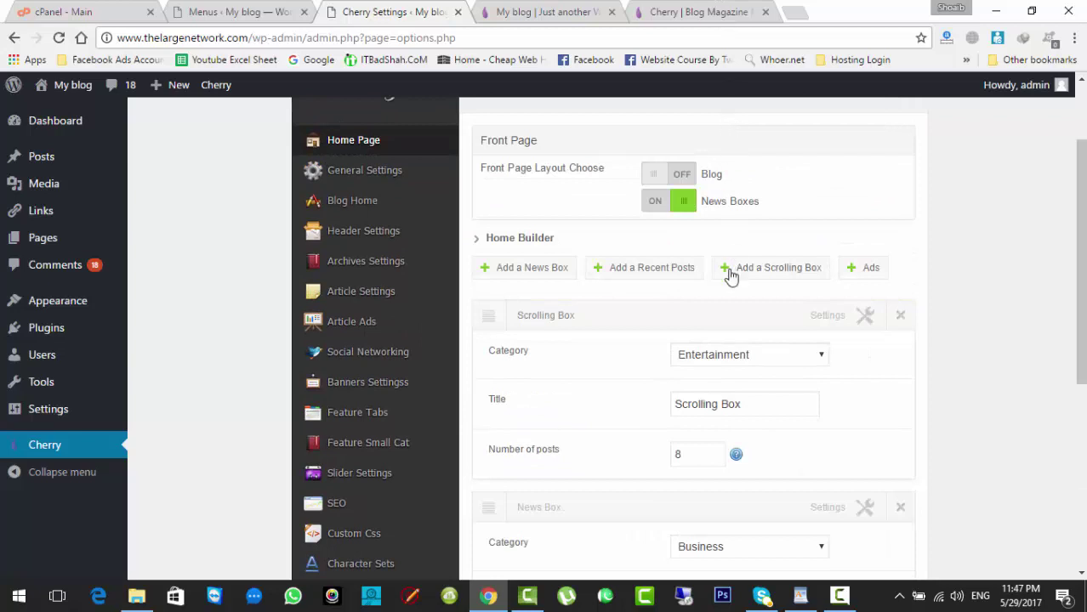
drag(1080, 298, 1080, 480)
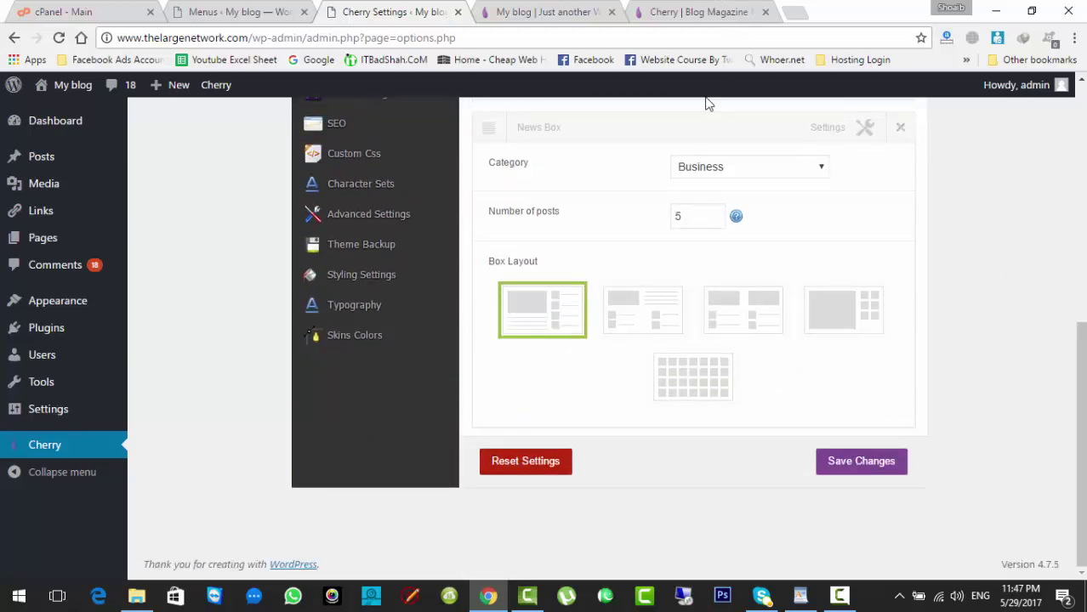
click(521, 134)
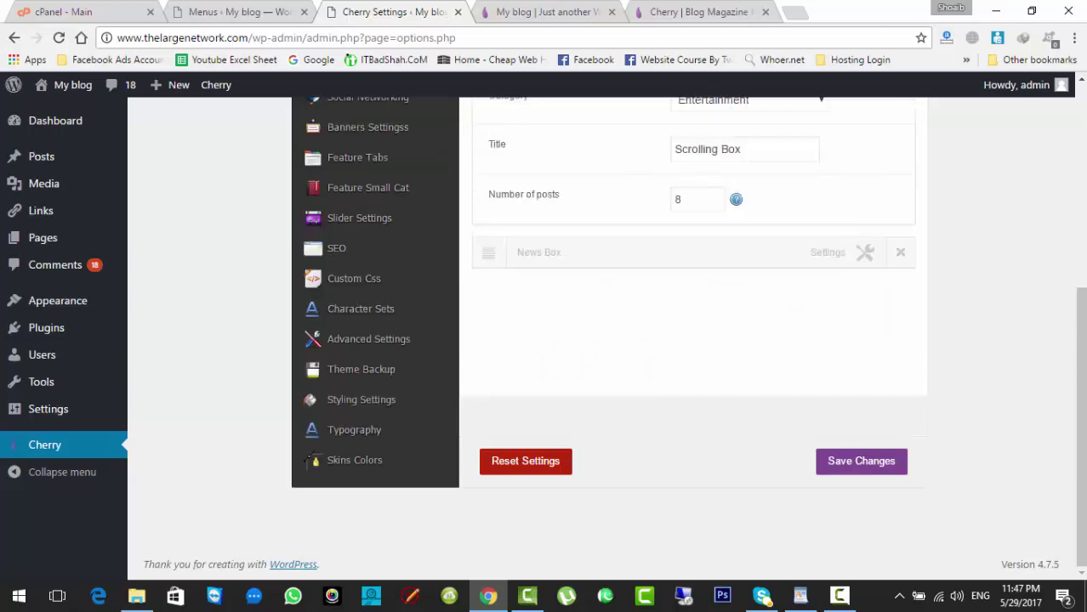
drag(1080, 425, 1080, 289)
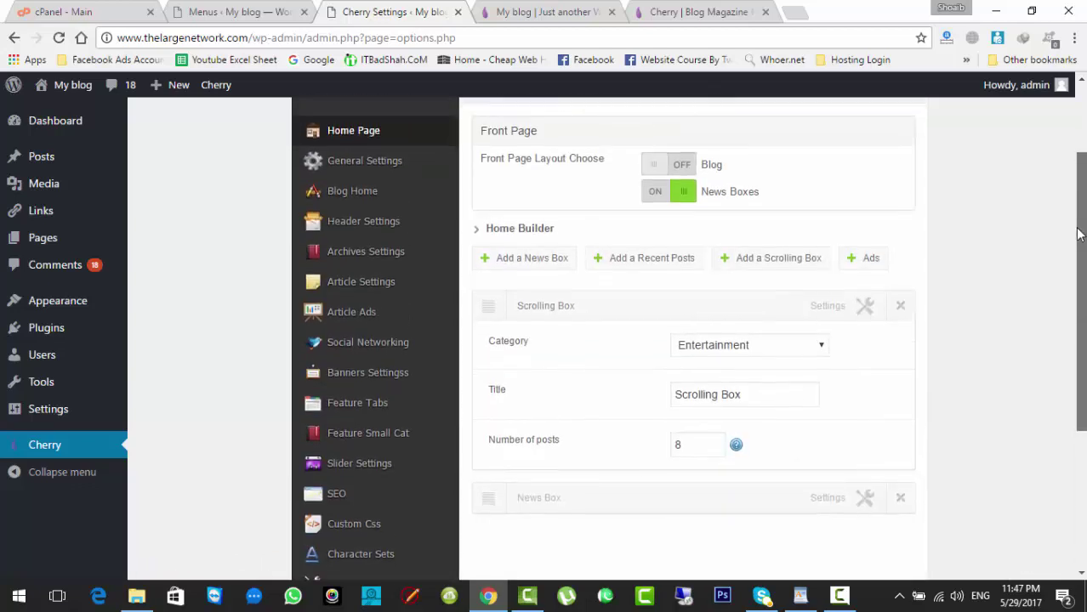
click(478, 310)
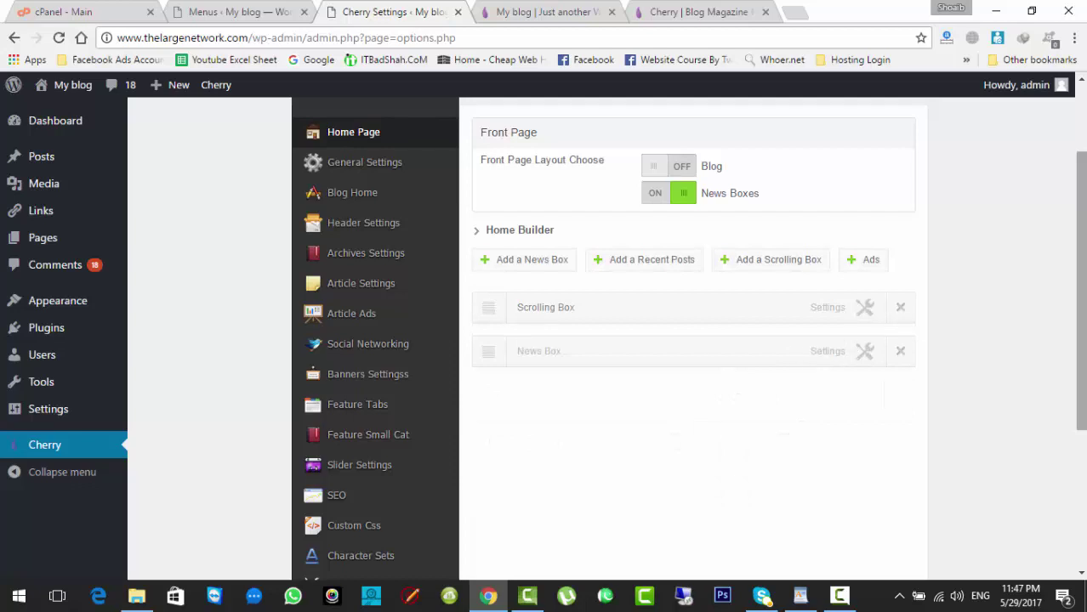
Step: Examine the demo homepage's side-by-side Entertainment and Business boxes below its Scrolling Box and compare them with the live homepage
click(553, 12)
click(672, 12)
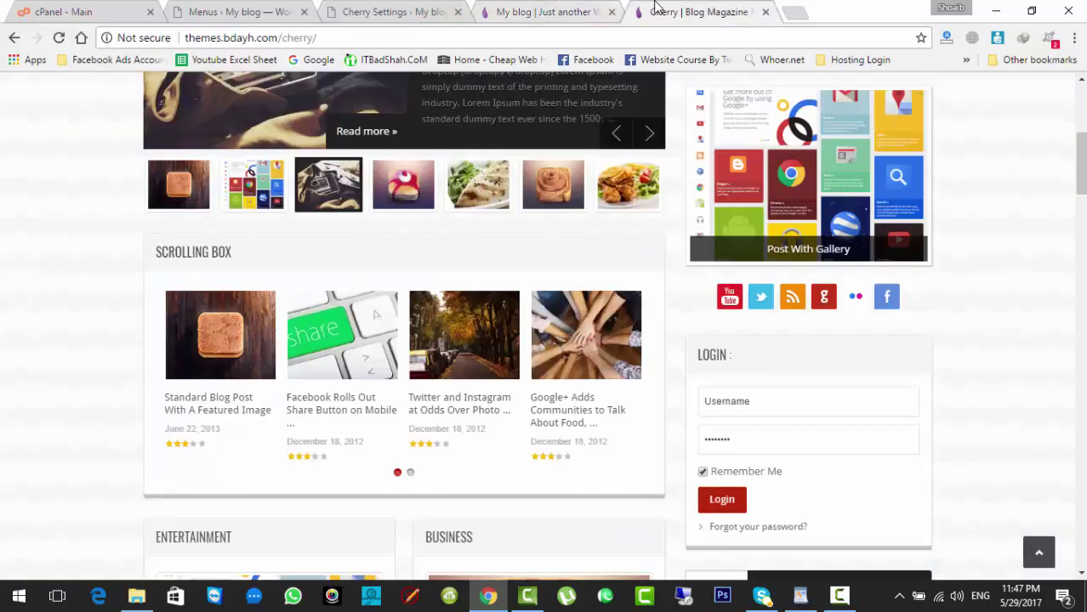
scroll(892, 239, down, 3)
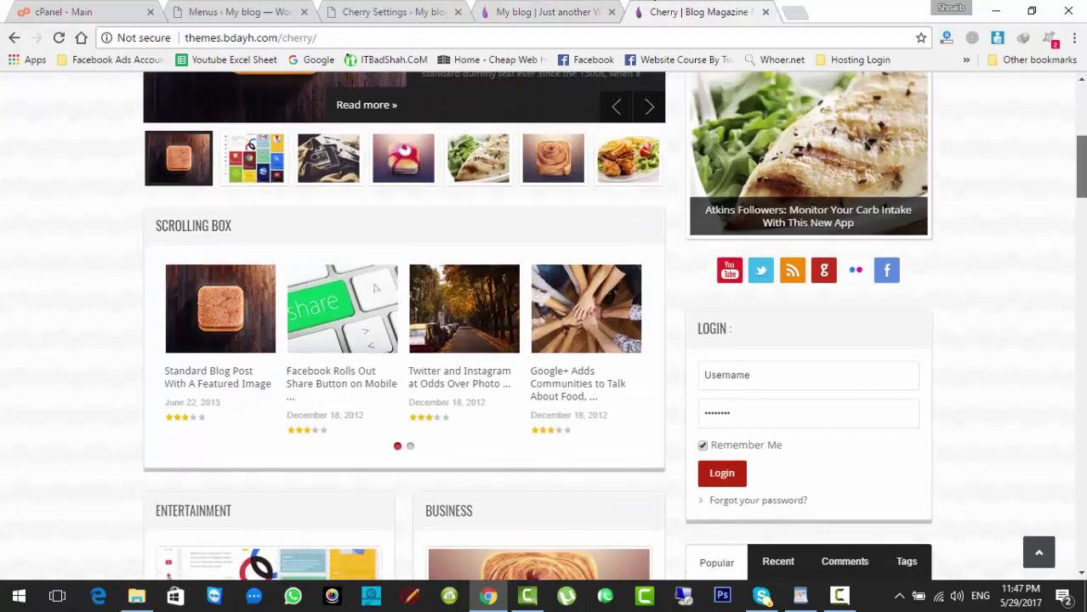
scroll(1001, 219, down, 2)
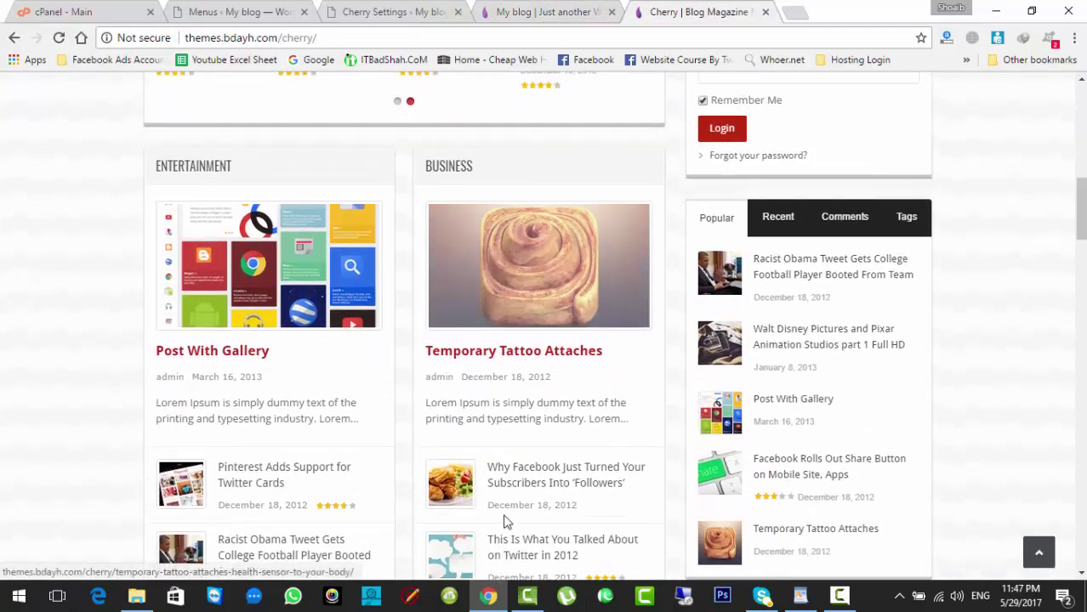
scroll(719, 347, down, 1)
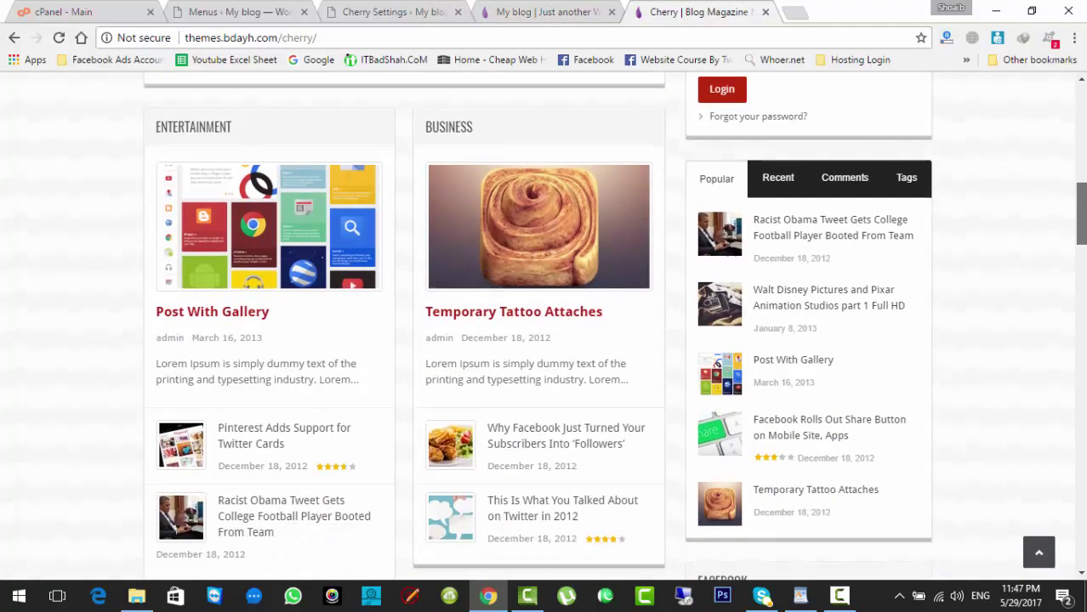
click(525, 9)
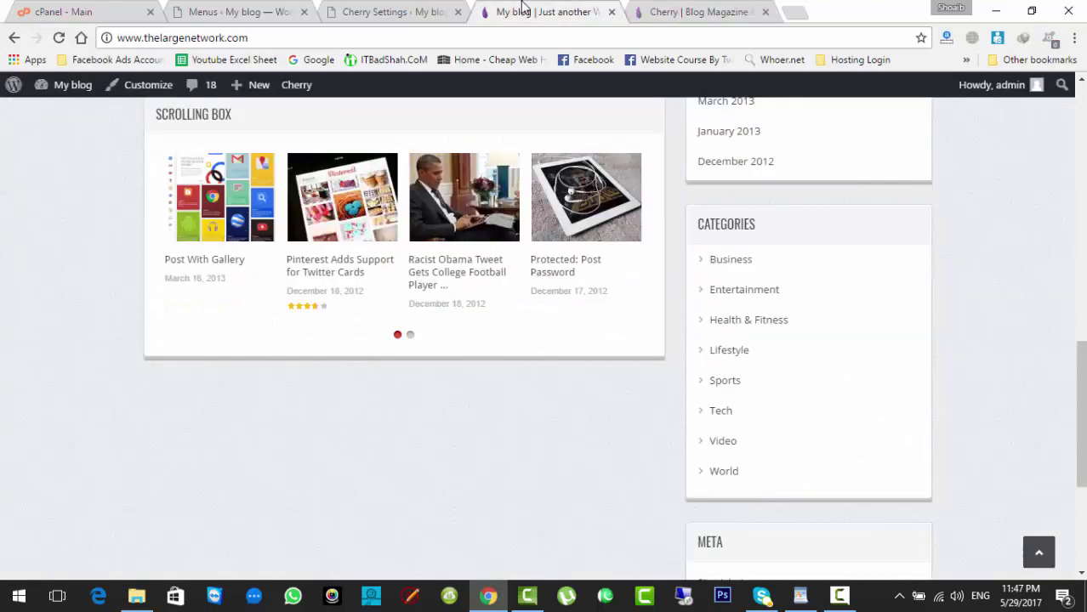
click(690, 7)
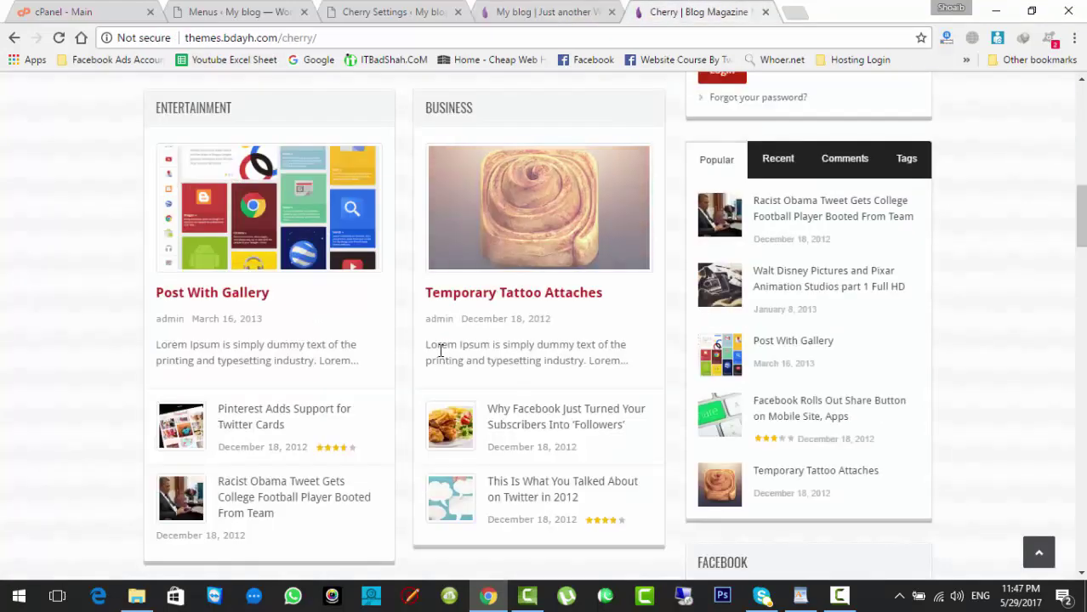
click(510, 10)
Step: Add a second Business News Box to the Home Builder with the third box layout and 6 posts, and save
click(448, 7)
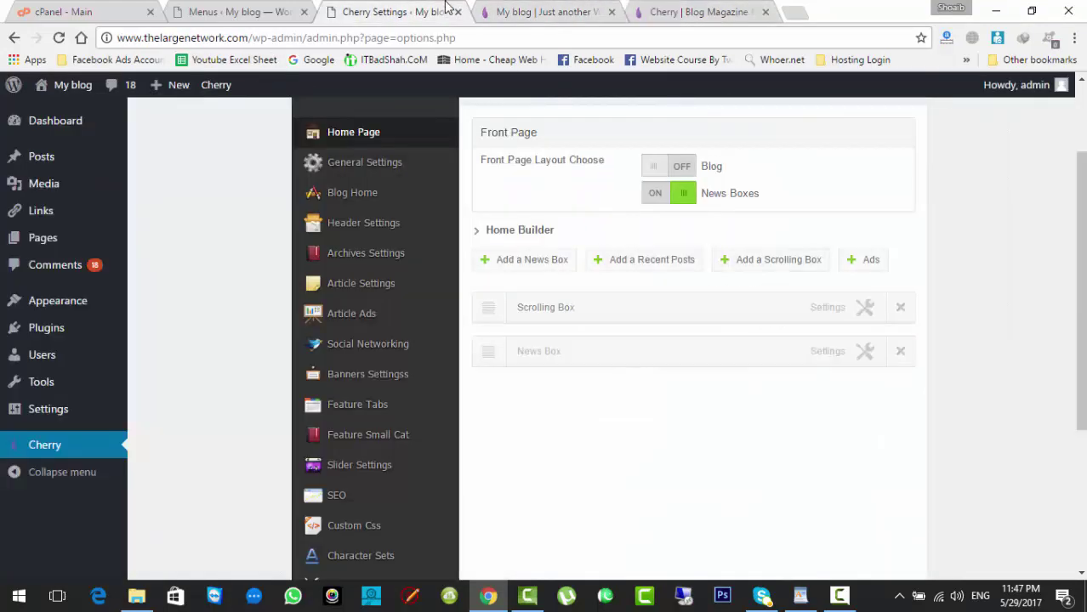
click(544, 261)
scroll(909, 289, down, 3)
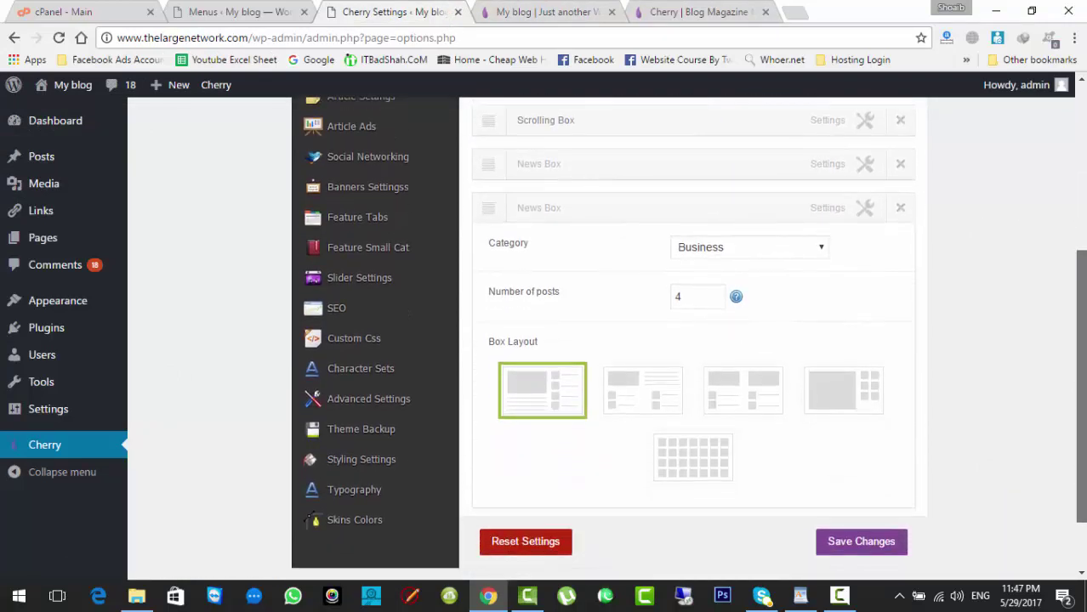
click(748, 397)
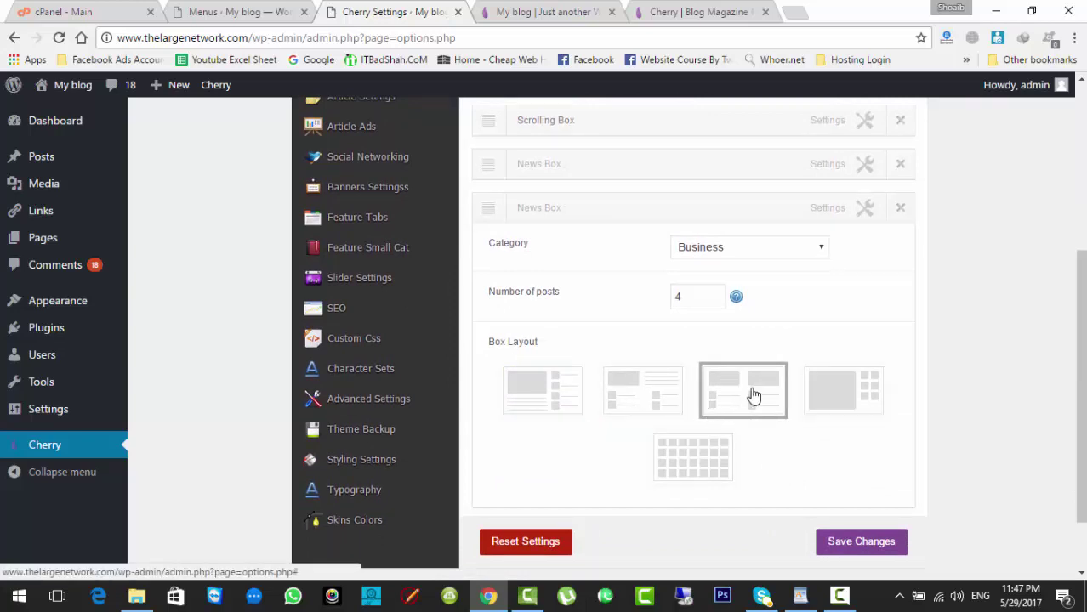
click(768, 404)
double_click(687, 297)
text(6)
key(Return)
Step: Reload the live homepage and examine the placement and post list of the two Business boxes below the Scrolling Box
click(541, 10)
click(499, 39)
key(Return)
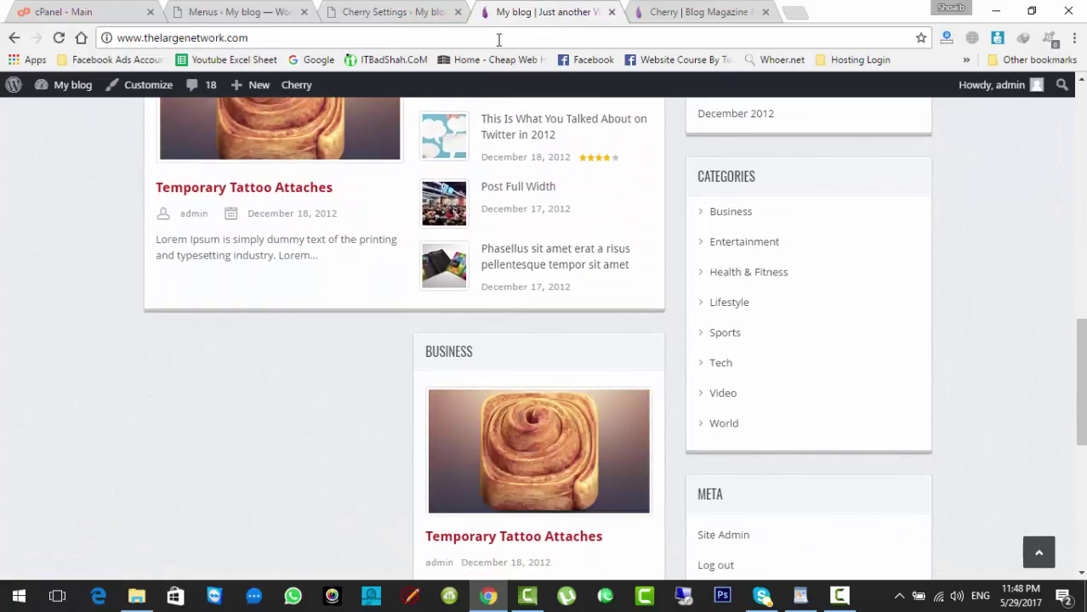
key(Page_Down)
key(Page_Down)
key(Up)
key(Up)
key(Up)
key(Up)
key(Up)
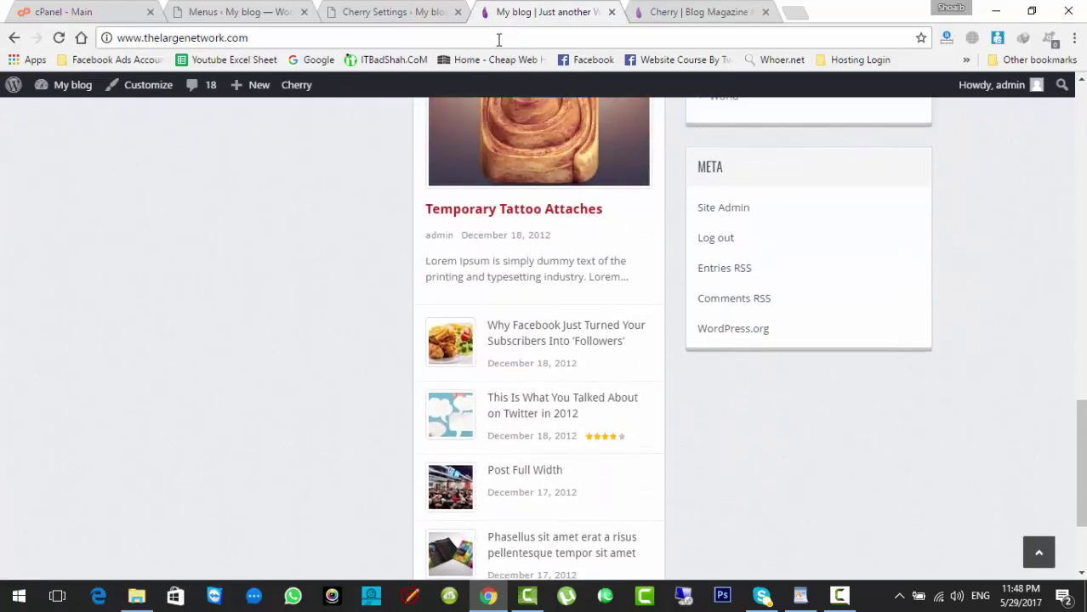
key(Page_Up)
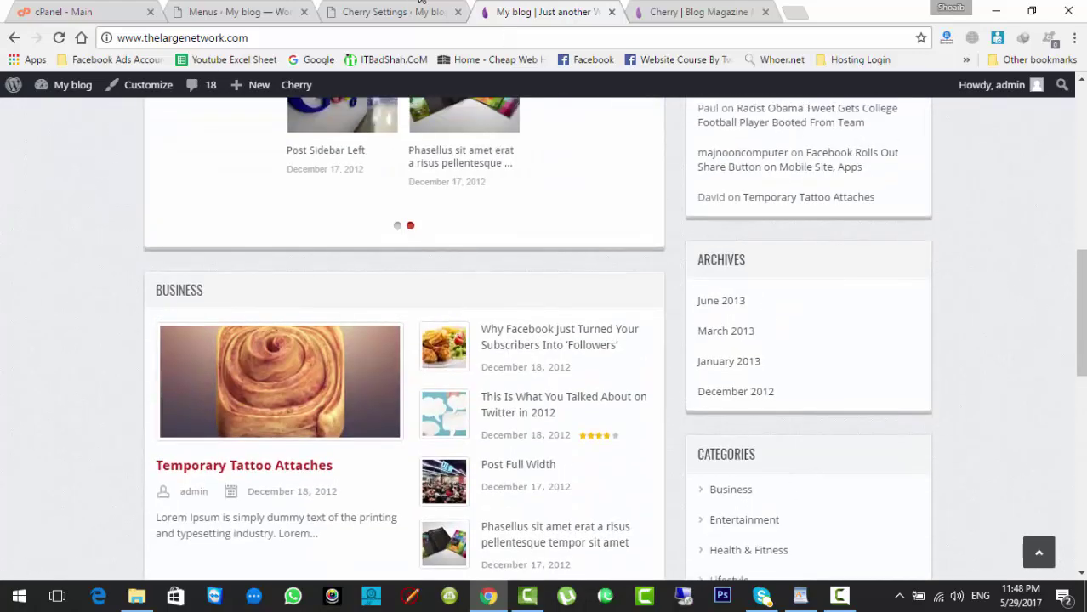
Step: Set the new News Box's category to Entertainment and its number of posts to 4, and save the changes
click(420, 11)
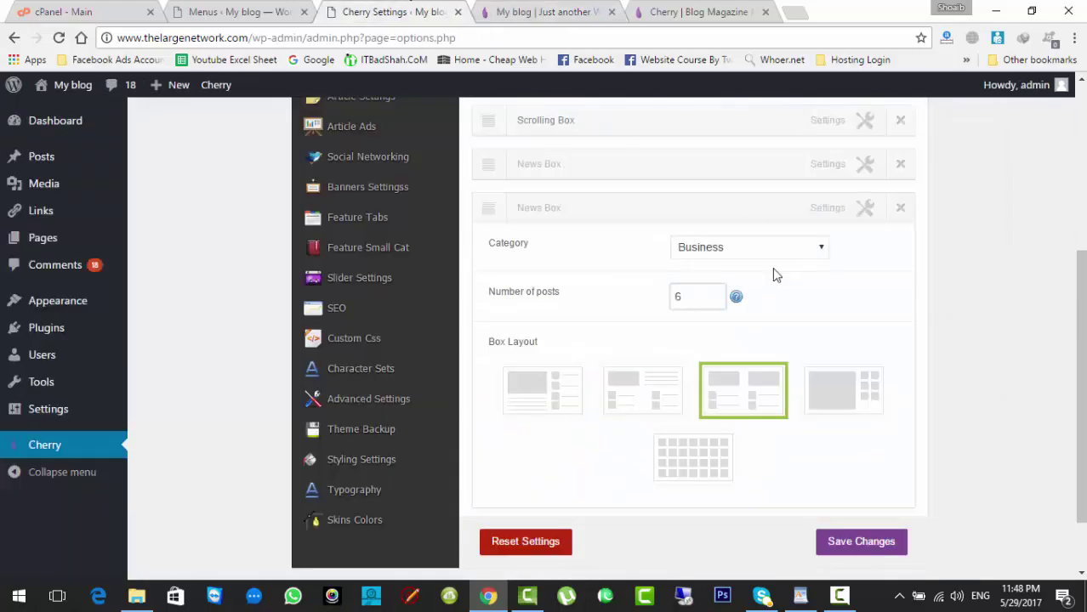
mouse_move(736, 298)
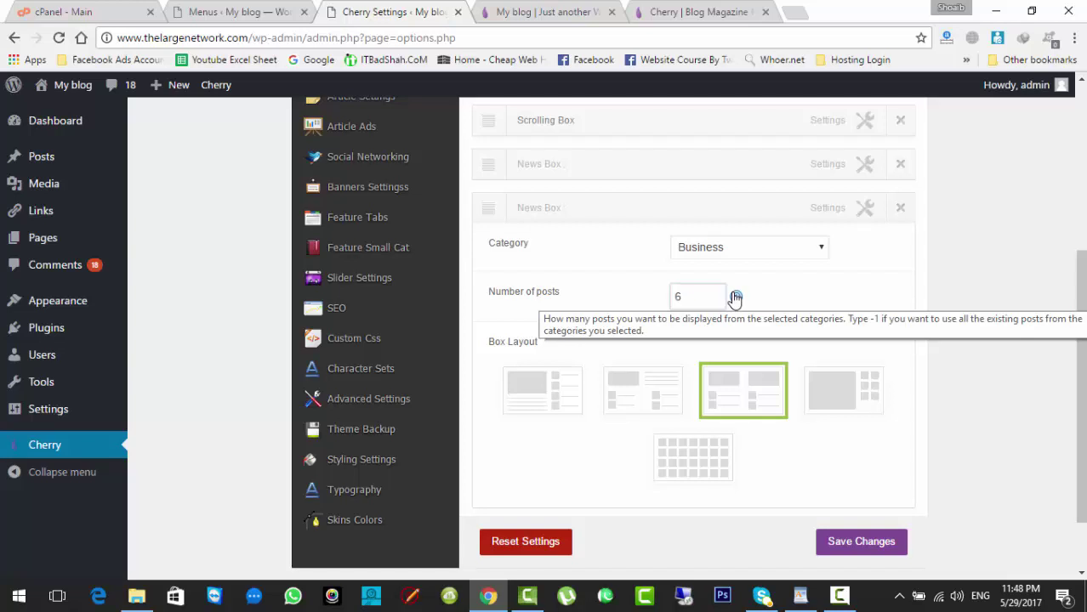
click(721, 248)
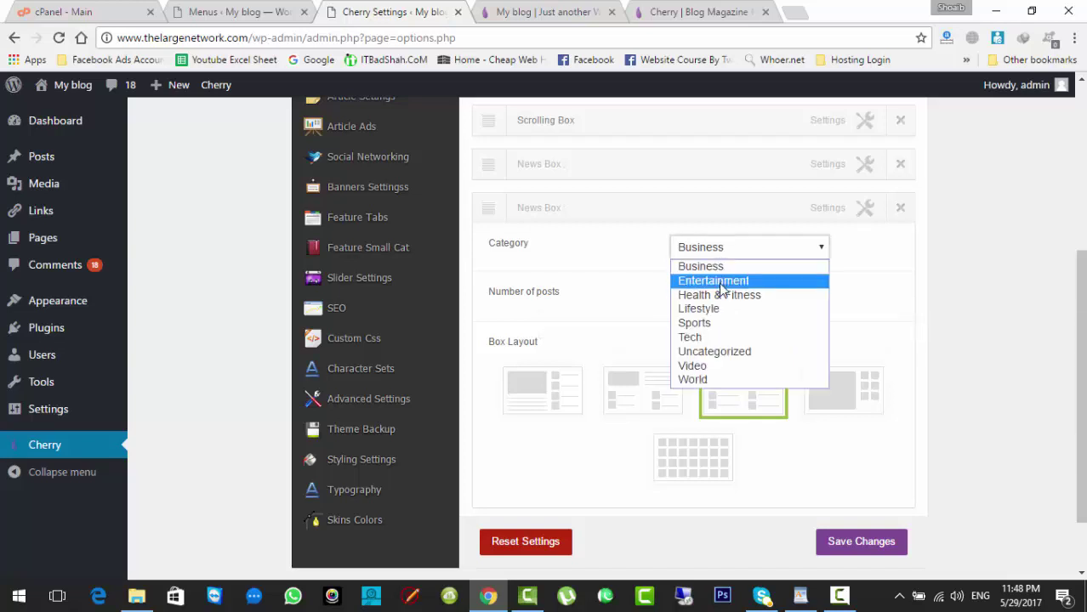
click(718, 281)
click(703, 296)
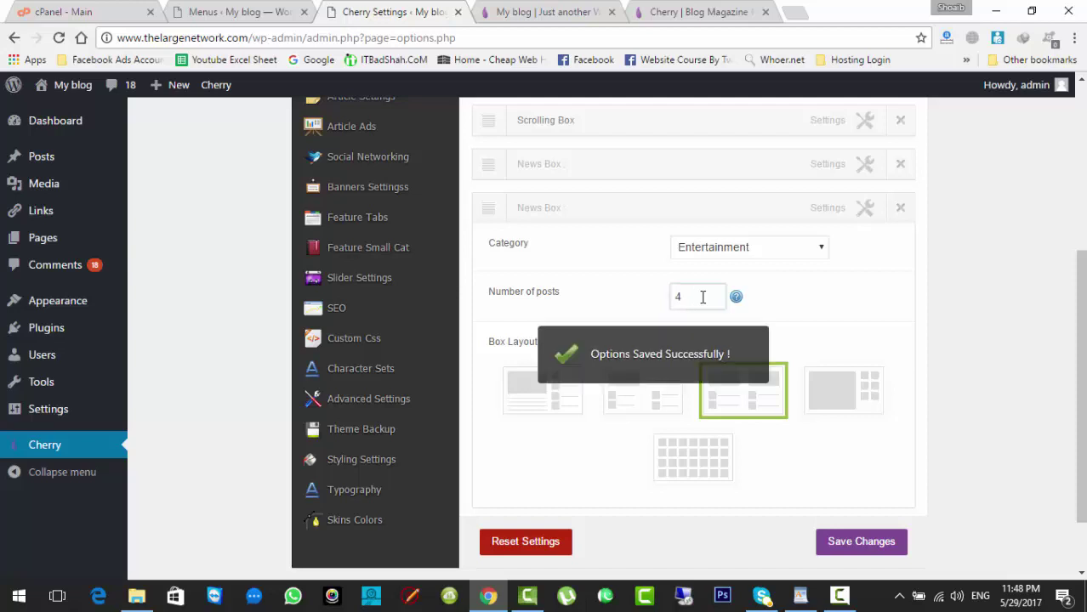
click(847, 451)
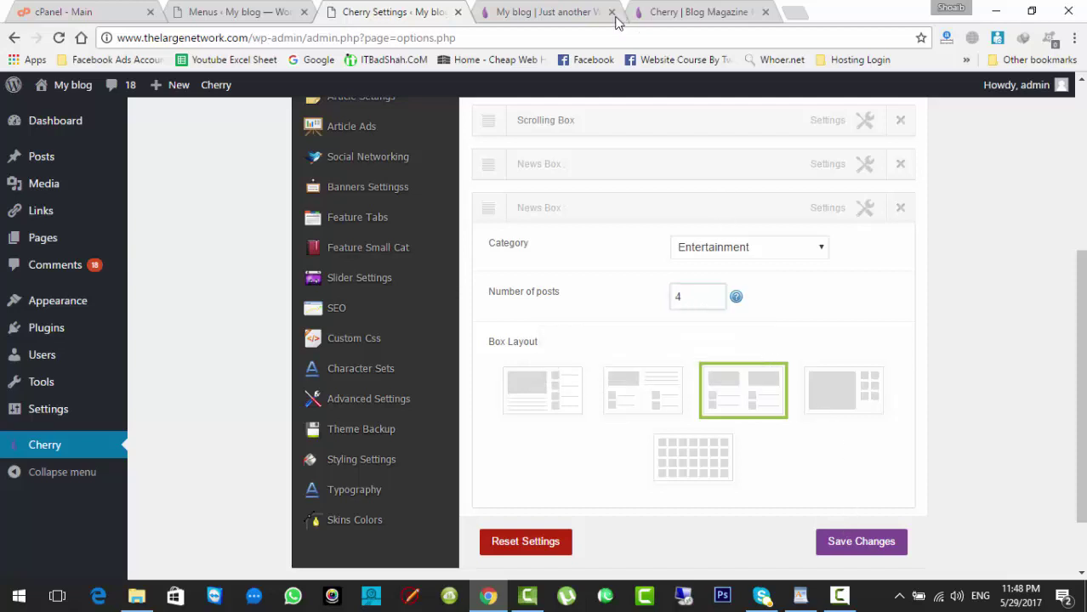
Step: Reload the live homepage and check the Entertainment box below the Business box
click(561, 12)
click(372, 44)
key(Return)
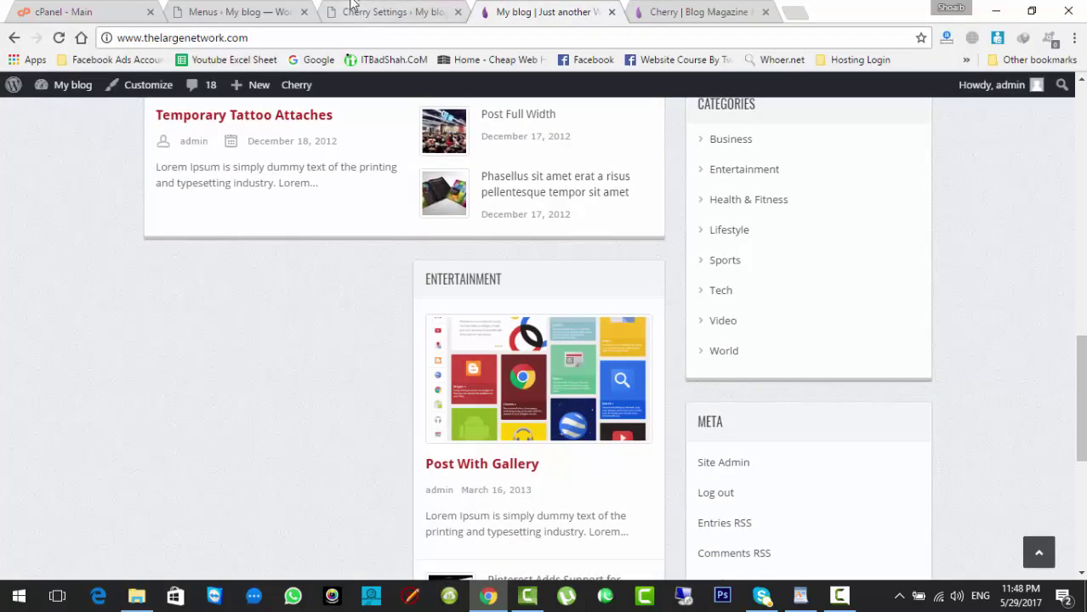
Step: Remove the Entertainment News Box from the Home Builder in the Cherry settings
click(355, 6)
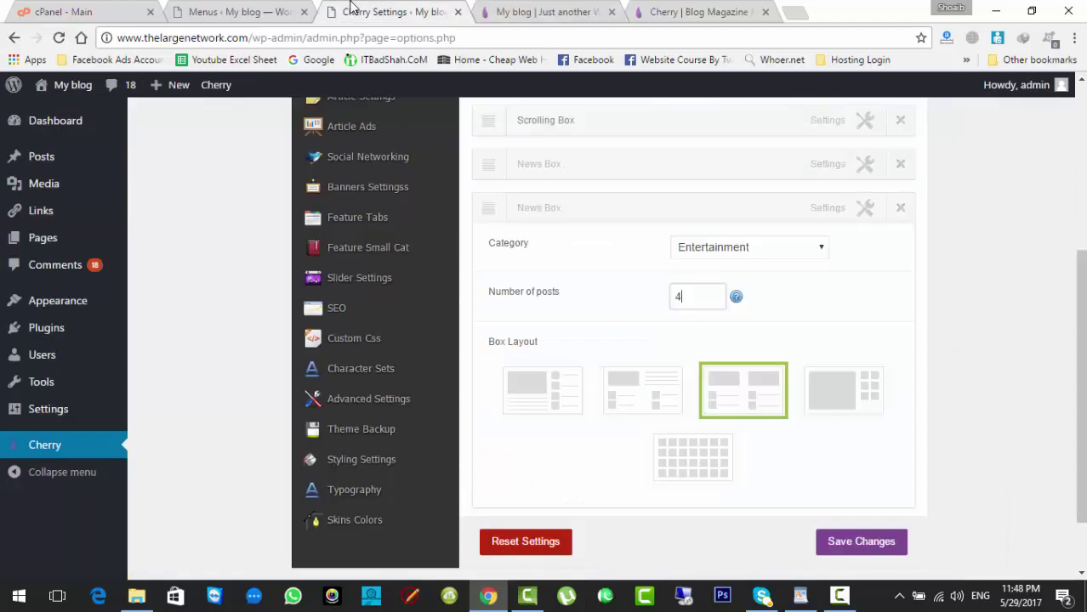
click(899, 210)
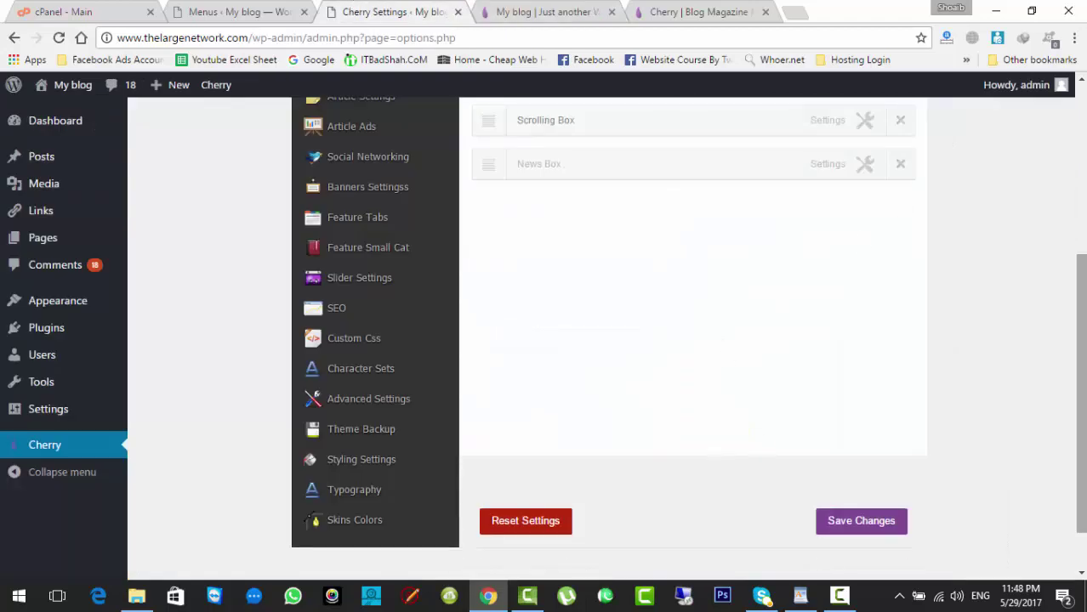
Step: Add a Business News Box with the thumbnail grid layout and 8 posts to the Home Builder, and save the changes
scroll(533, 365, up, 3)
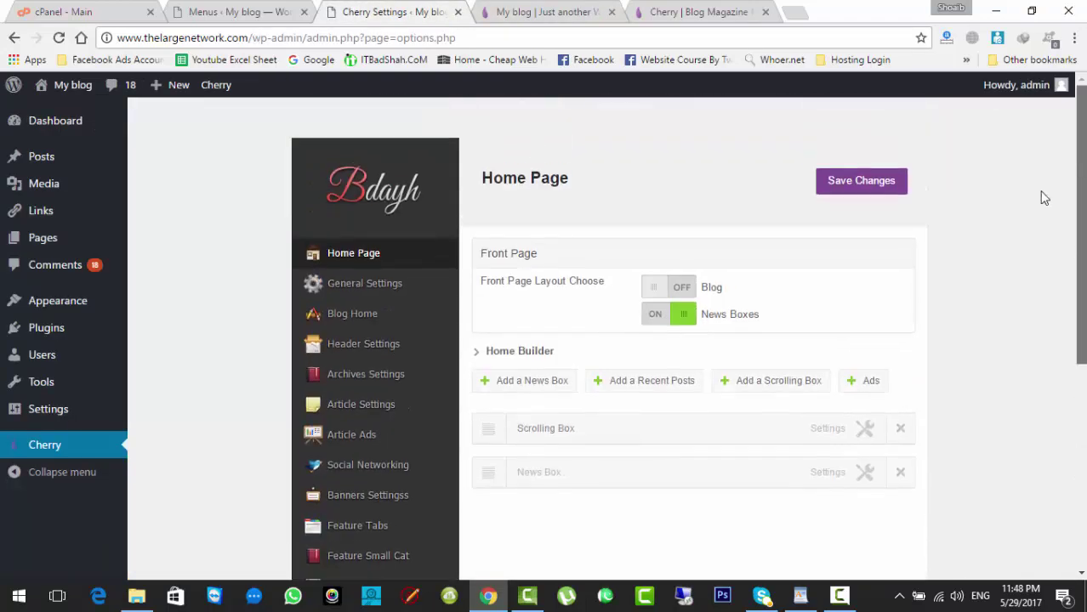
click(533, 380)
scroll(533, 380, down, 5)
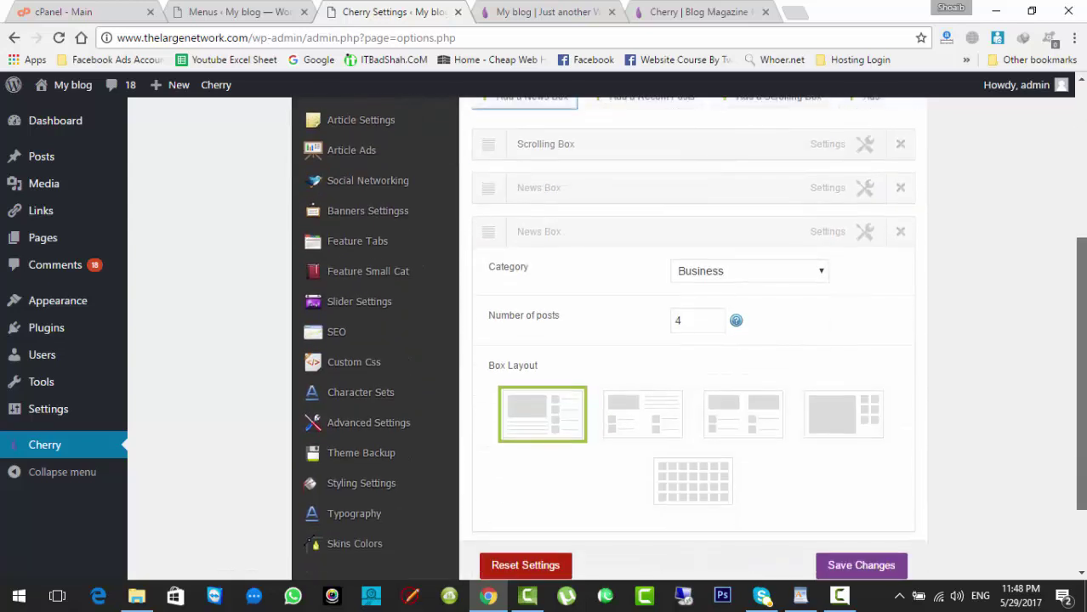
click(701, 452)
double_click(706, 300)
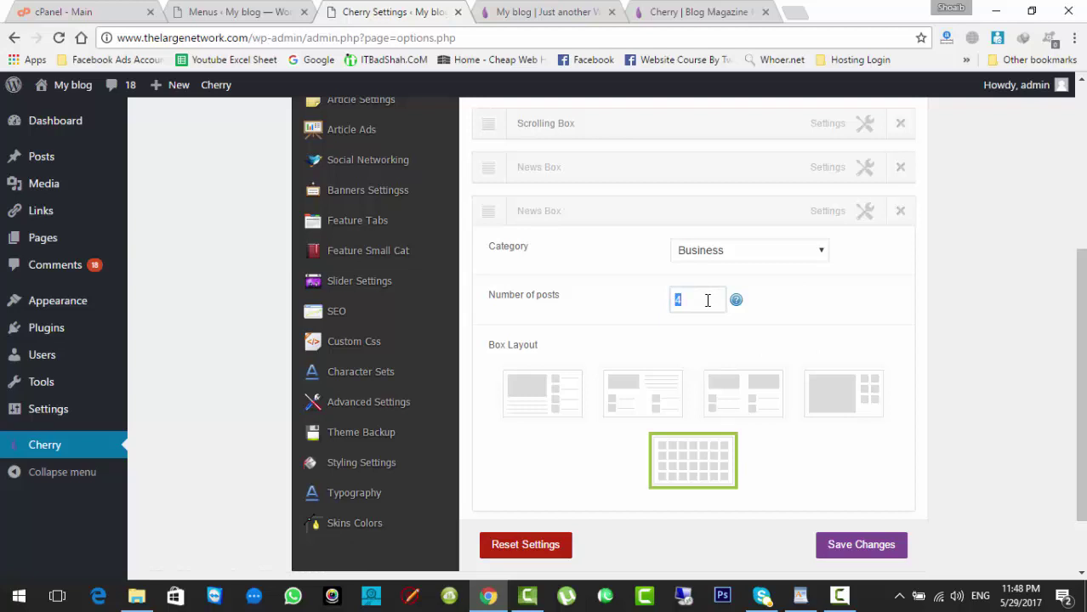
key(Return)
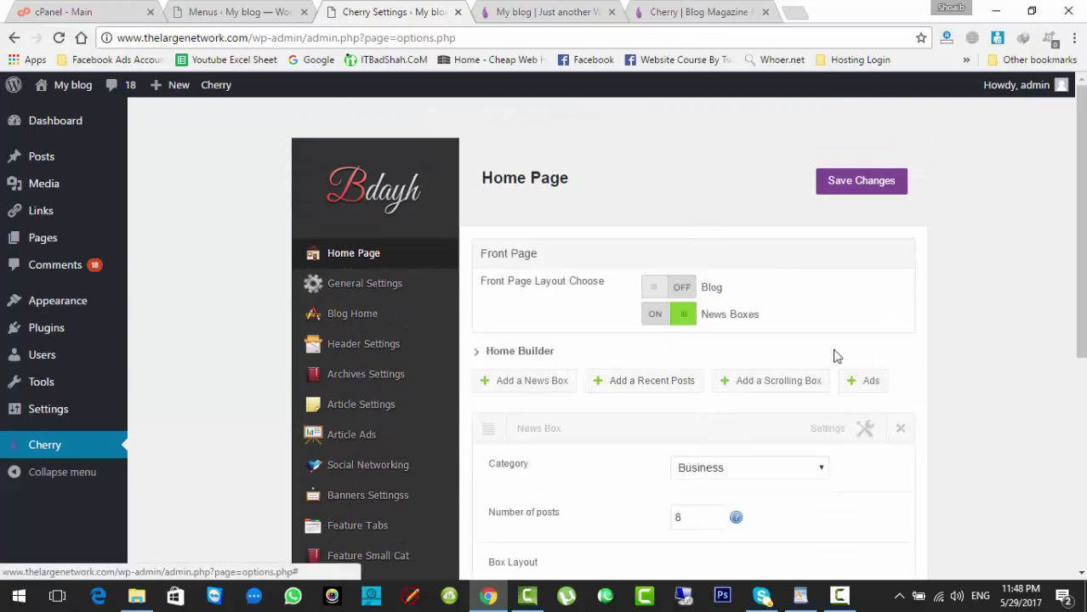
Step: Reload the live homepage, open a post from the Business thumbnail box, and return to the homepage
click(520, 6)
click(395, 37)
key(Return)
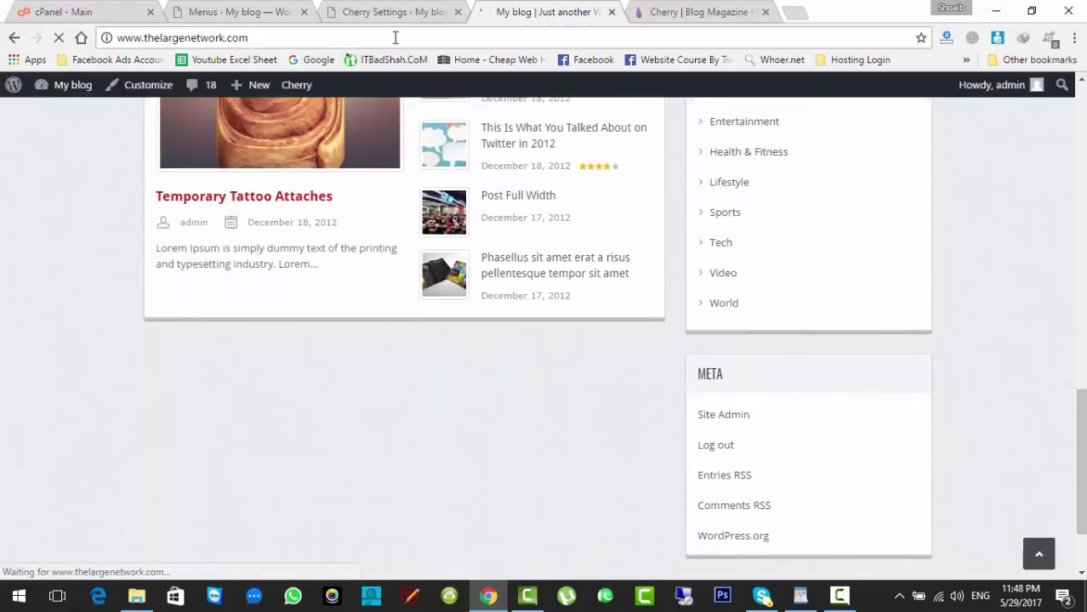
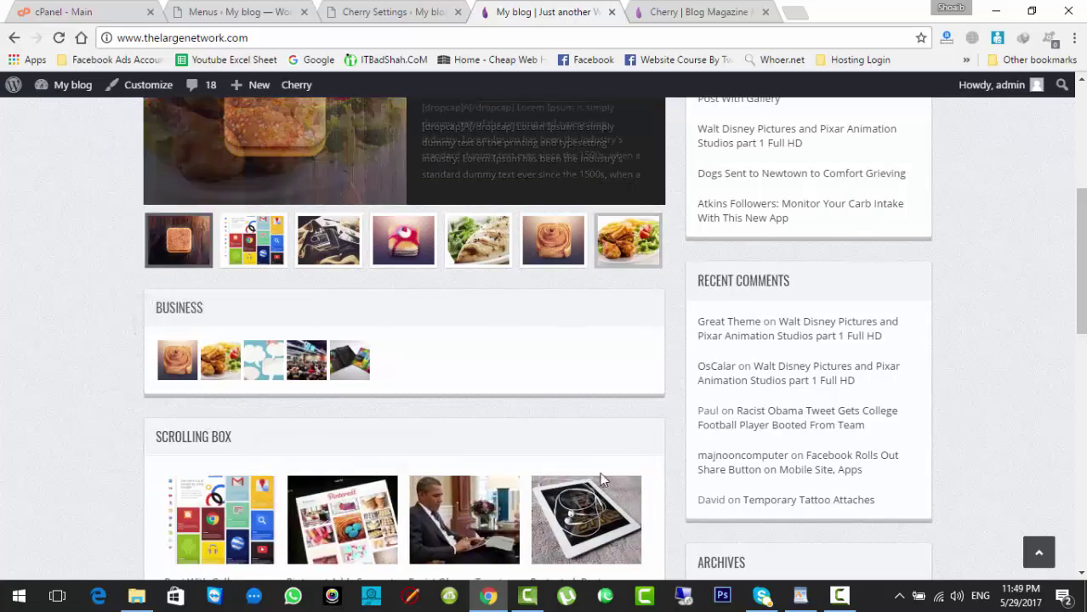
click(305, 361)
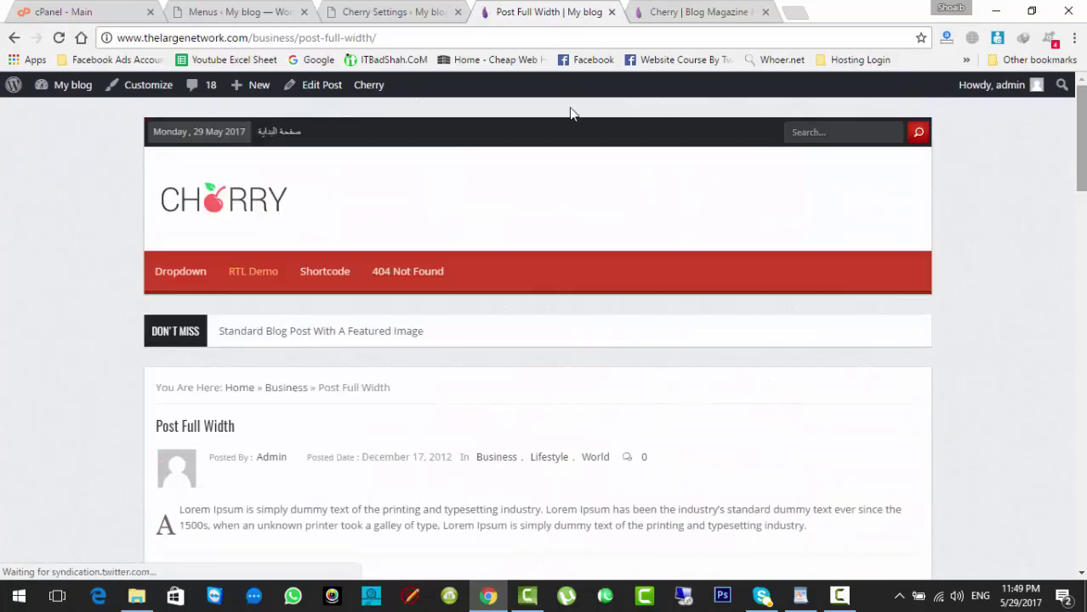
click(219, 224)
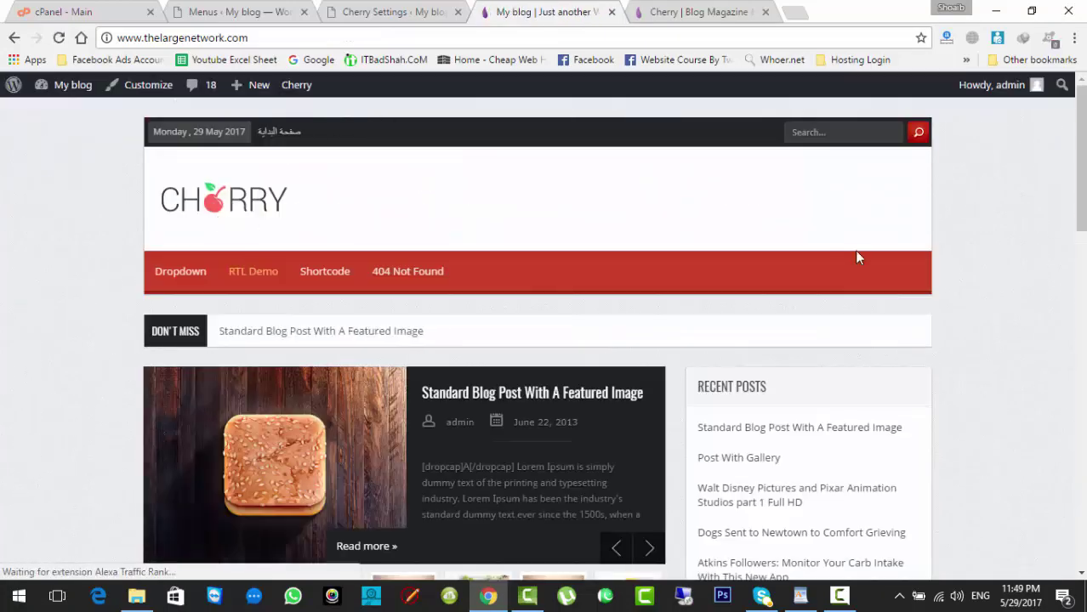
Step: Review the Business thumbnail box, the Scrolling Box and the lower Business box on the live homepage
scroll(837, 247, down, 2)
scroll(614, 339, down, 7)
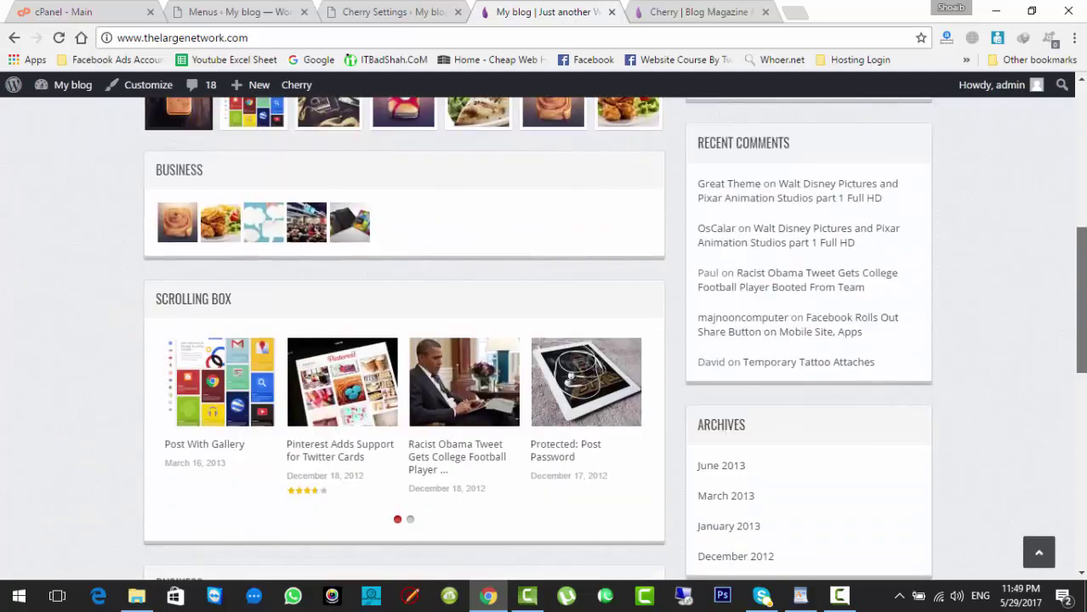
scroll(614, 339, down, 2)
scroll(614, 339, up, 5)
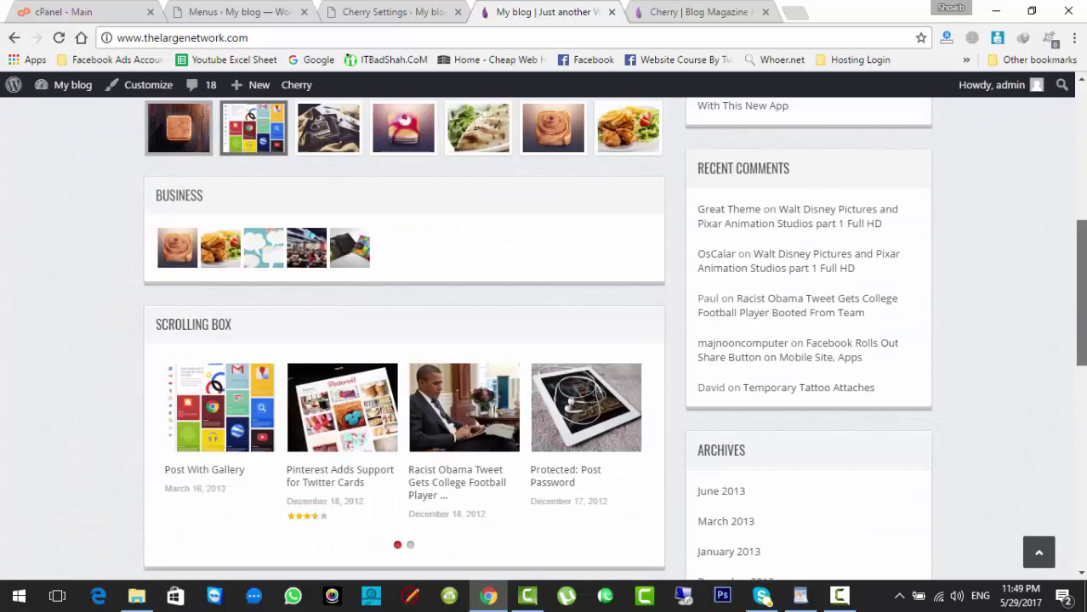
scroll(613, 339, down, 1)
scroll(614, 340, down, 3)
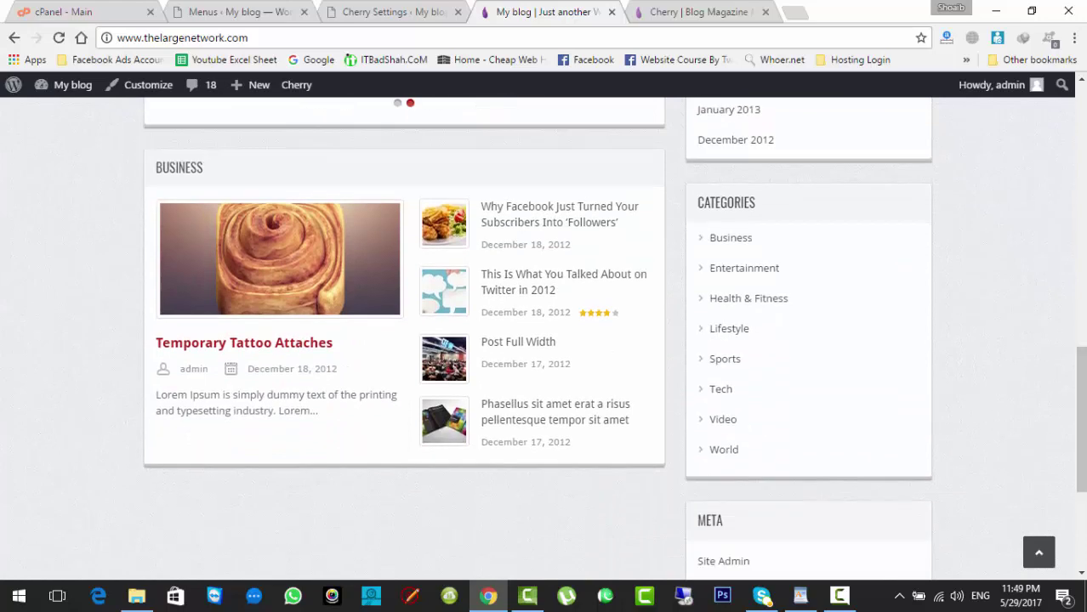
Step: Examine the Lifestyle, Recent Posts and Health & Fitness boxes on the official Cherry demo for comparison
key(ctrl+Tab)
scroll(613, 339, down, 6)
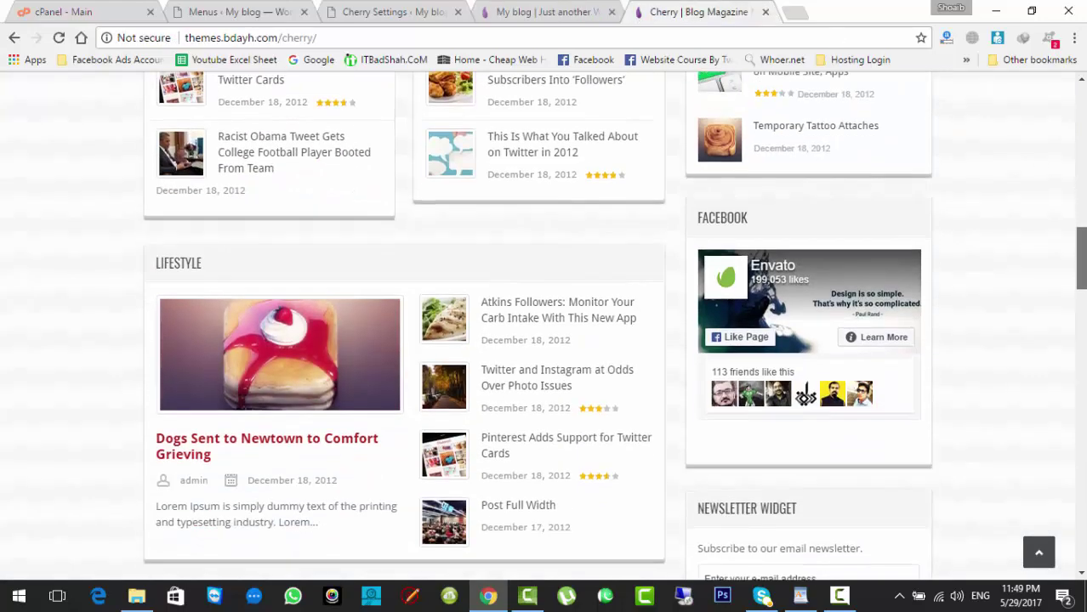
scroll(689, 223, down, 3)
scroll(688, 223, up, 1)
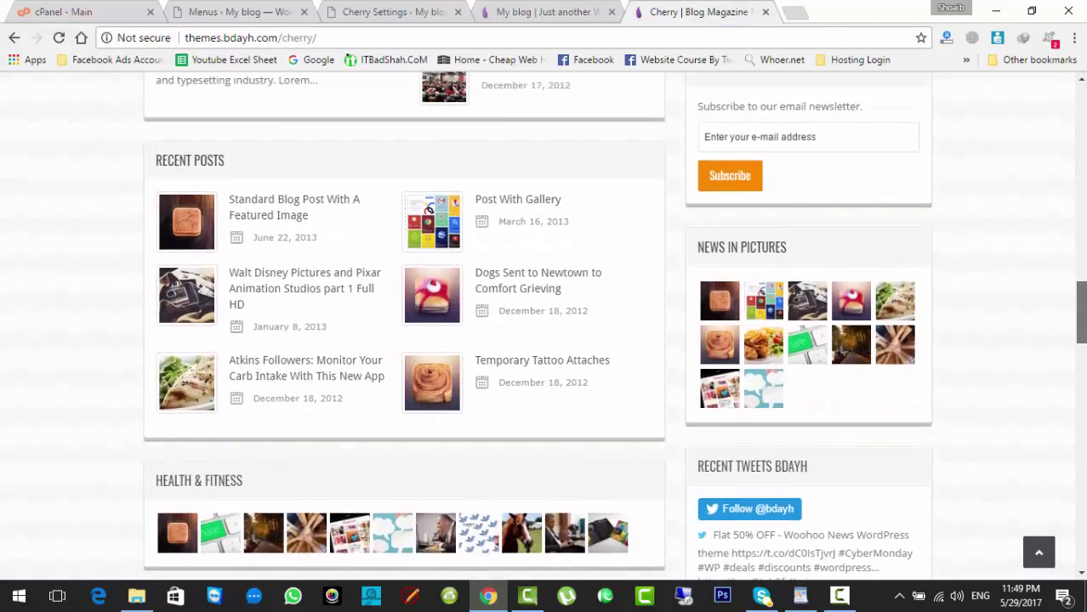
click(506, 10)
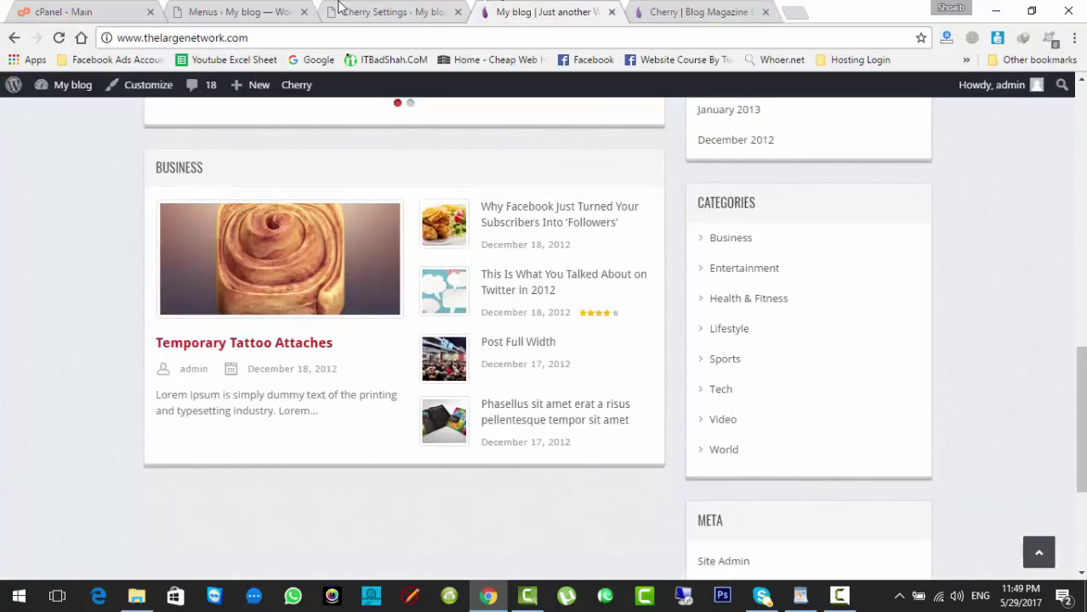
Step: Collapse the open News Box in the Cherry settings and add a Recent Posts box to the Home Builder
click(340, 10)
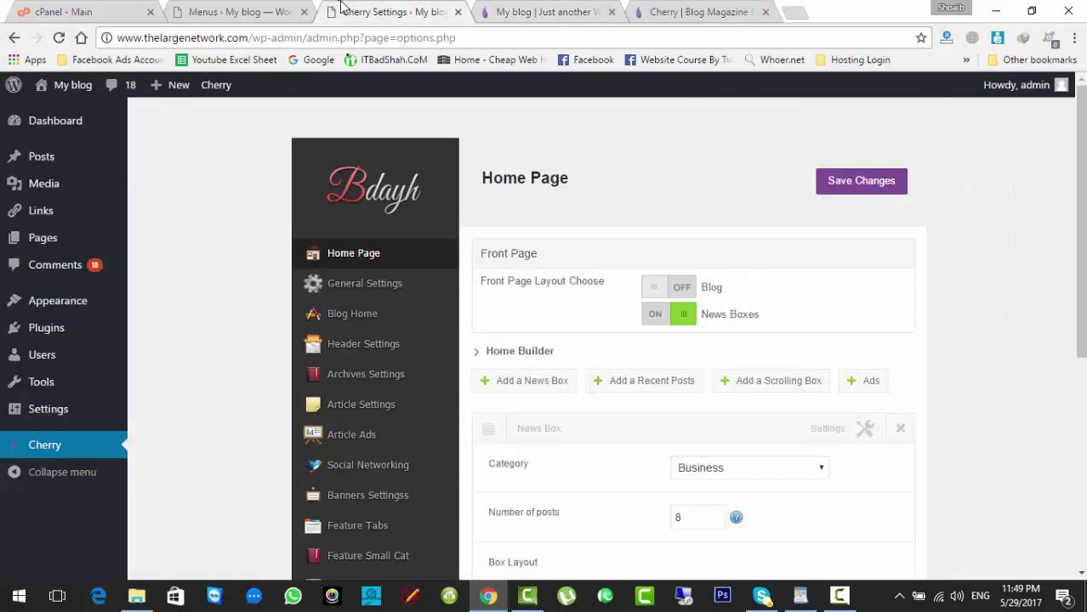
click(486, 431)
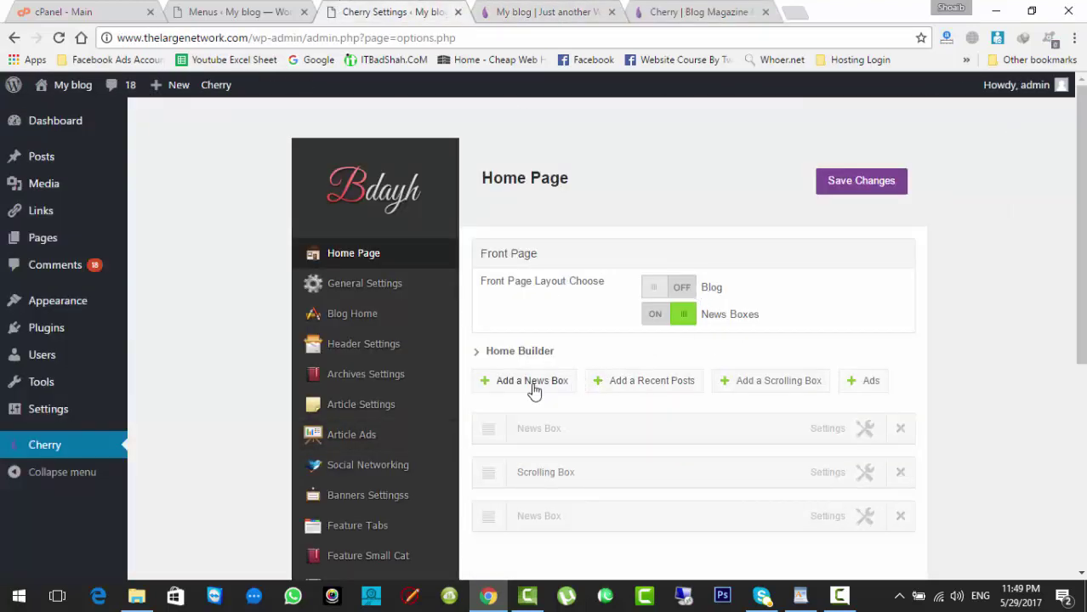
click(651, 382)
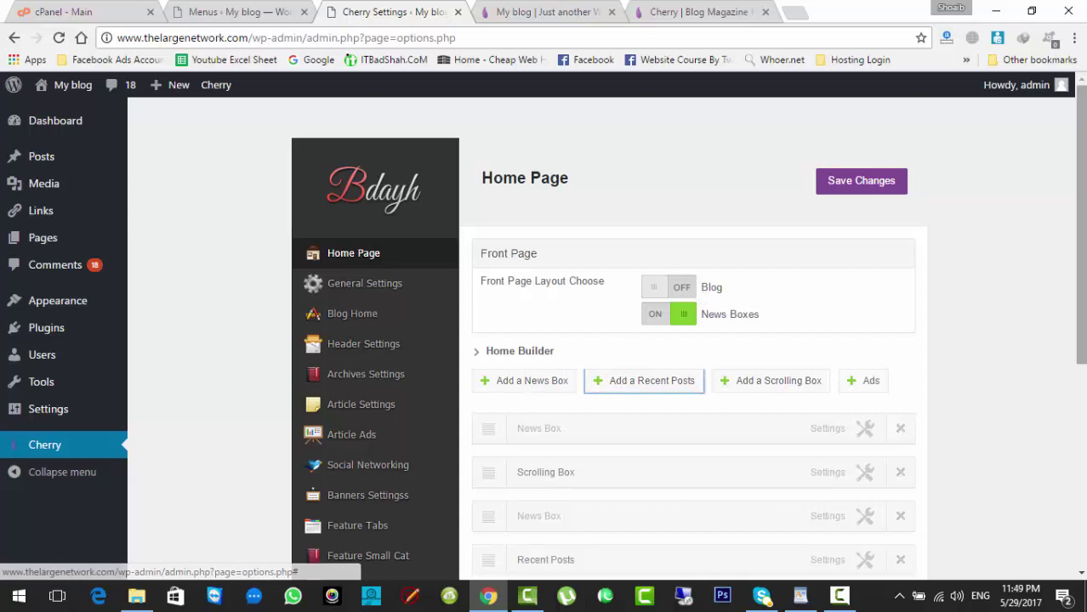
scroll(851, 178, down, 3)
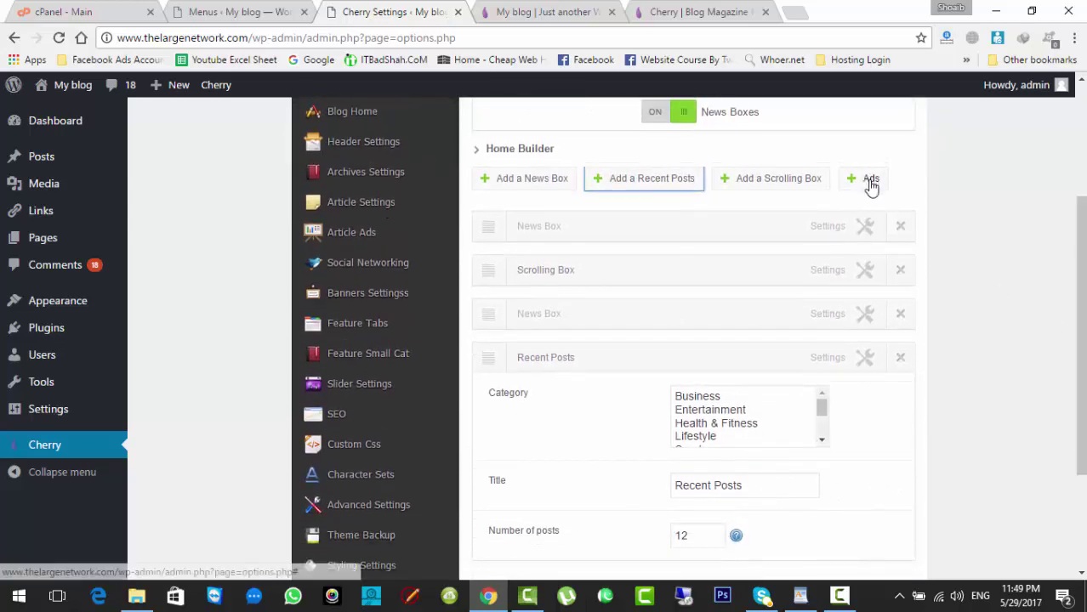
scroll(833, 272, down, 2)
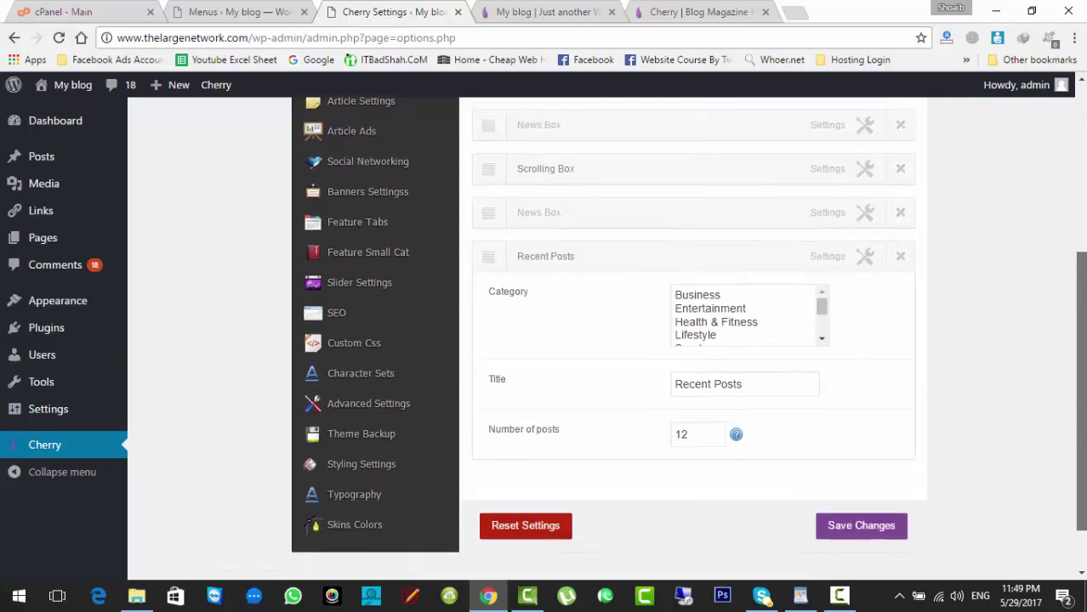
Step: Select the Business, Entertainment, Health & Fitness, Lifestyle and Sports categories for the Recent Posts box
click(823, 308)
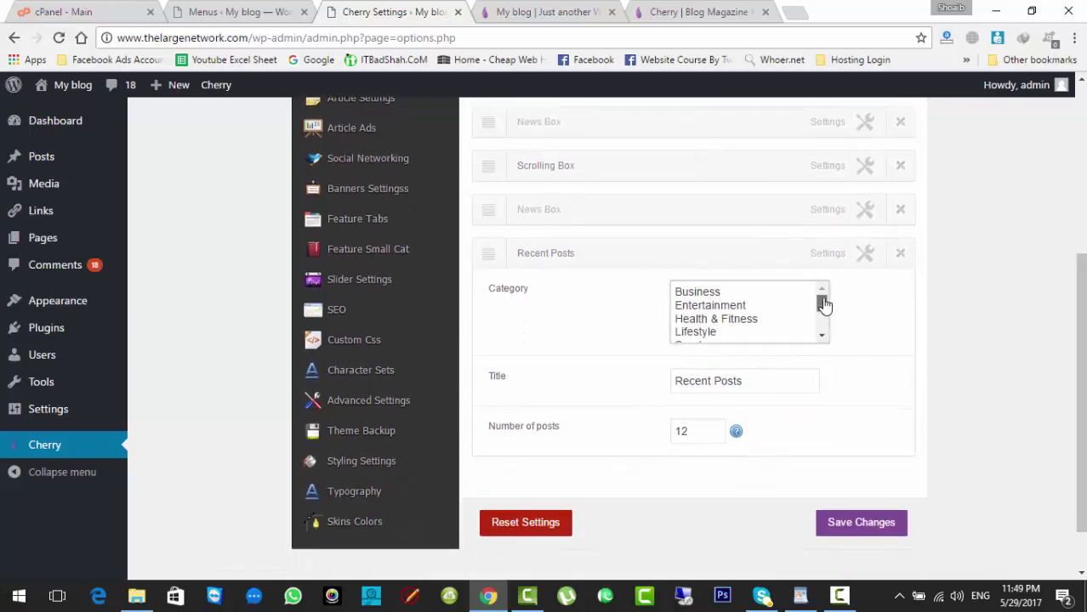
click(729, 297)
ctrl+click(728, 308)
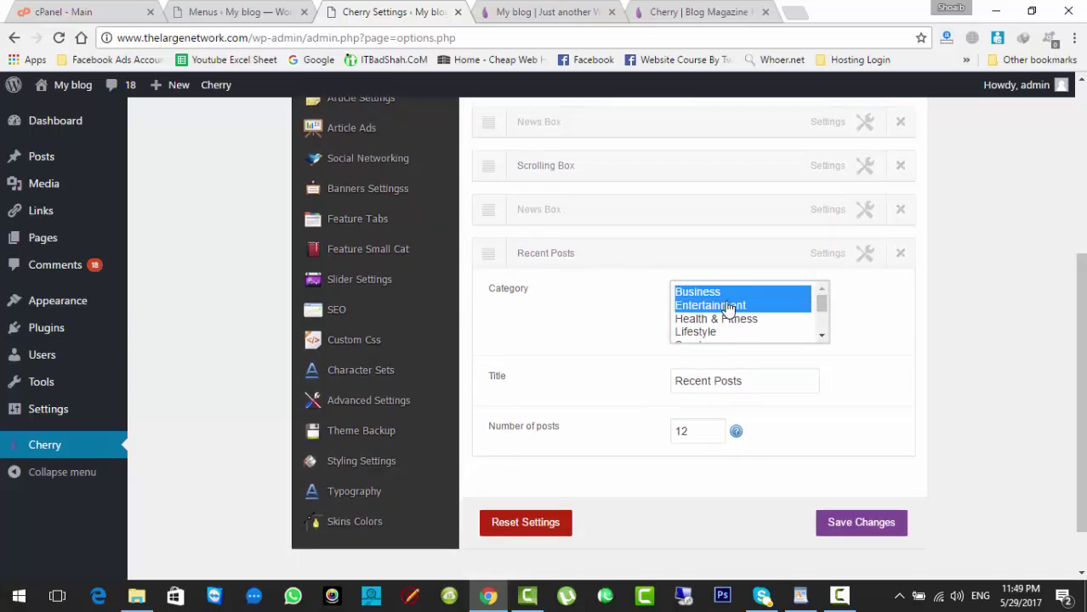
ctrl+click(728, 321)
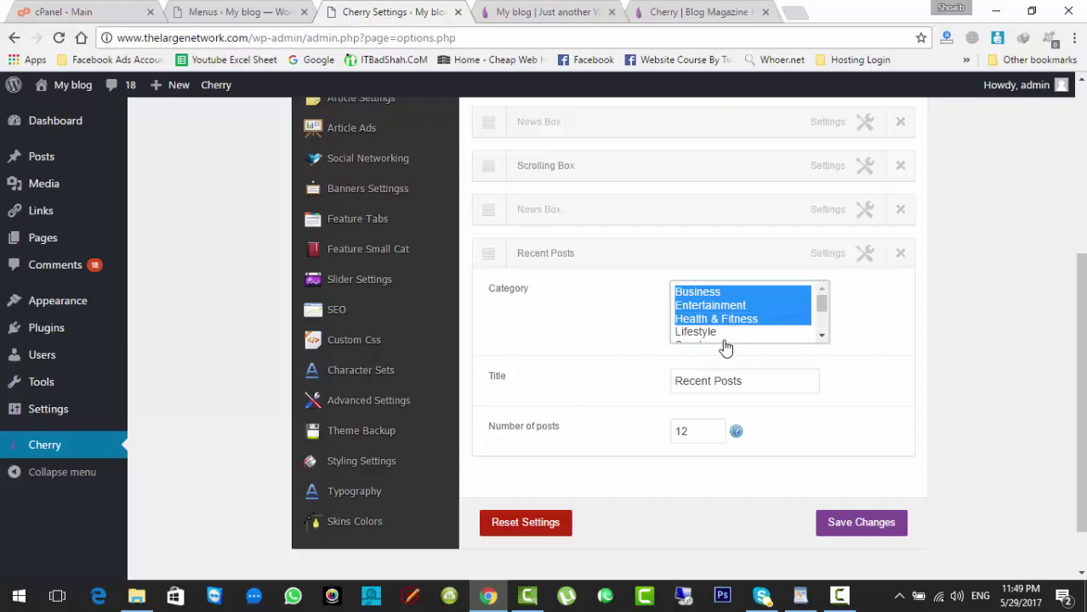
ctrl+click(725, 341)
ctrl+click(746, 323)
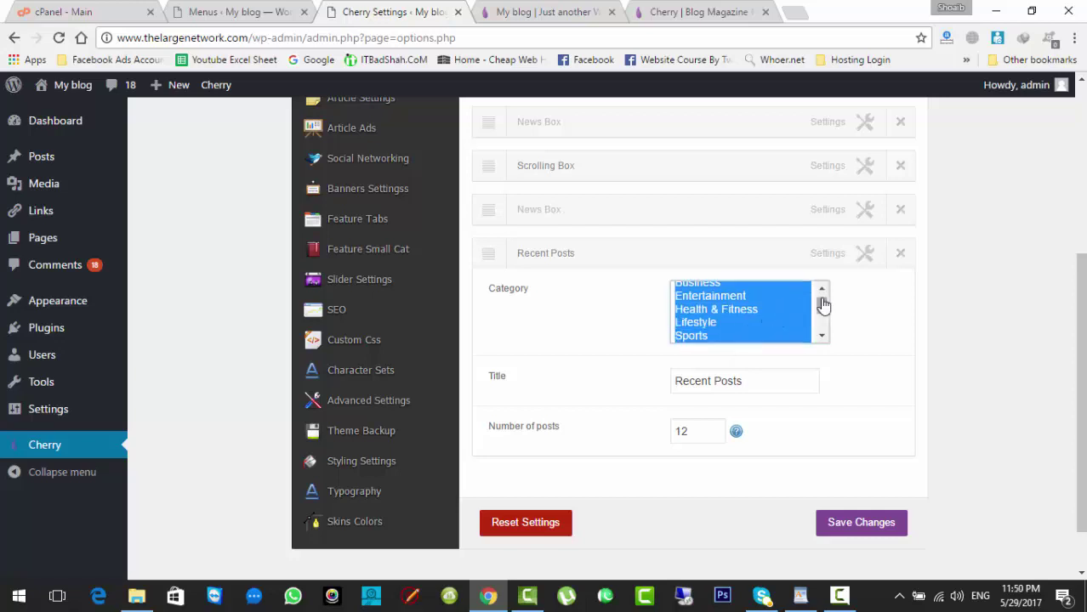
drag(824, 318, 824, 331)
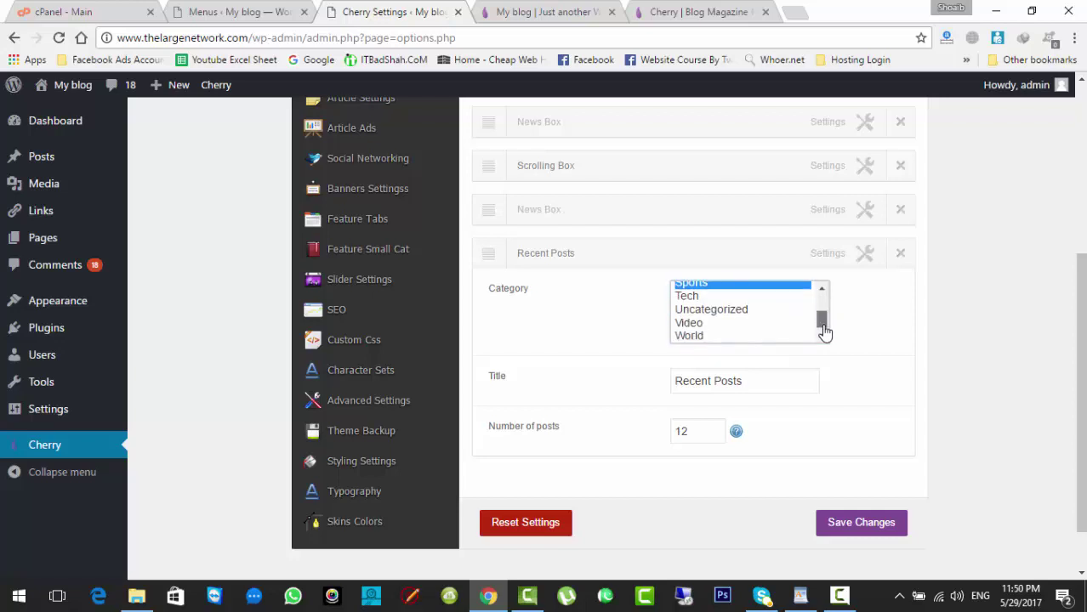
Step: Check the demo's Recent Posts box, set the number of posts in the Recent Posts box to 6, and save the changes
click(541, 10)
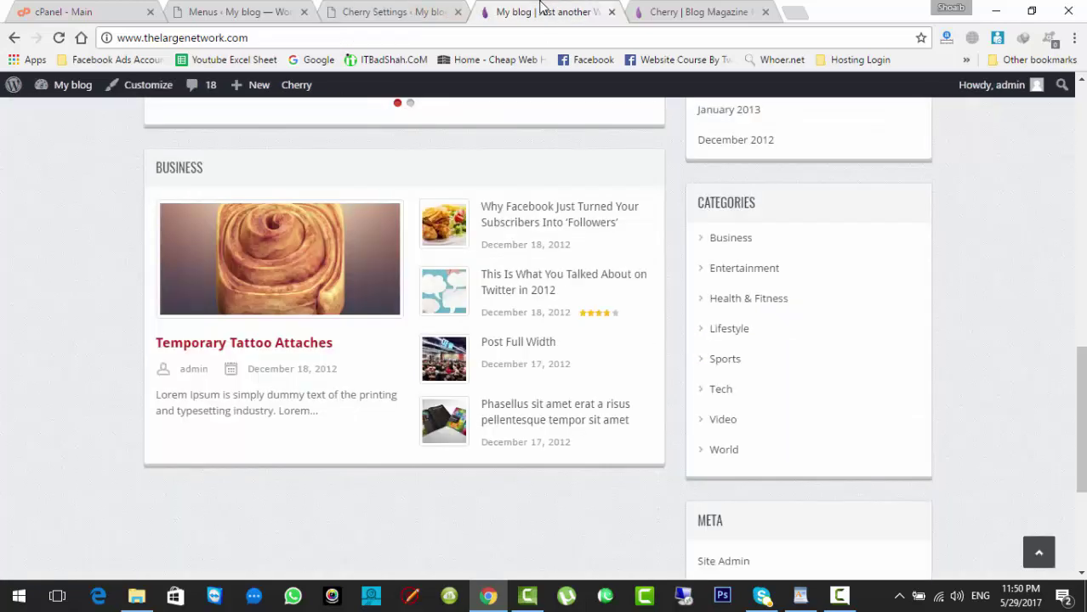
click(662, 10)
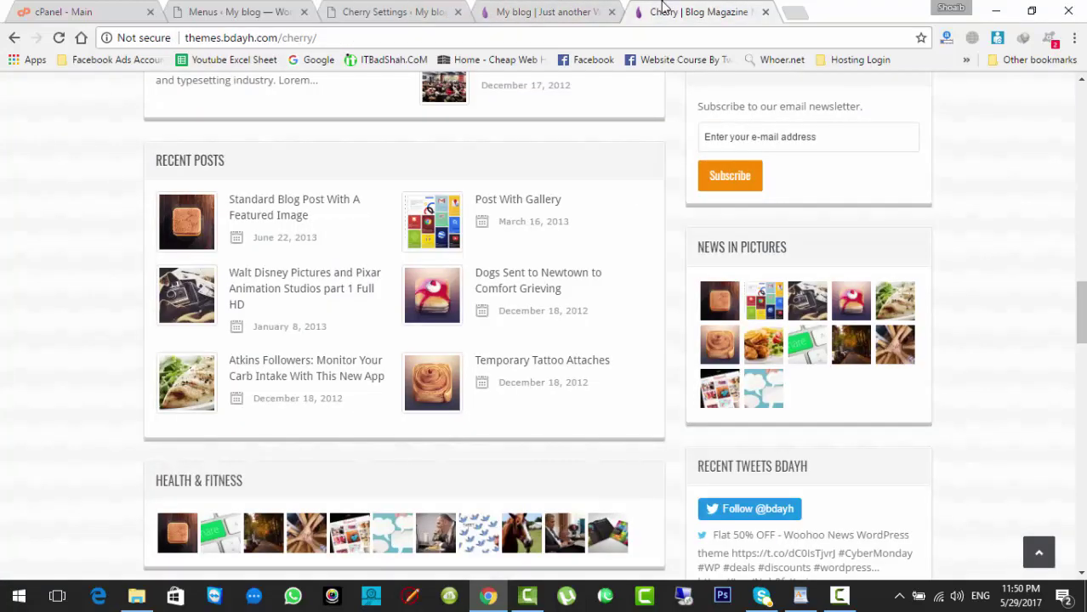
click(561, 10)
click(403, 11)
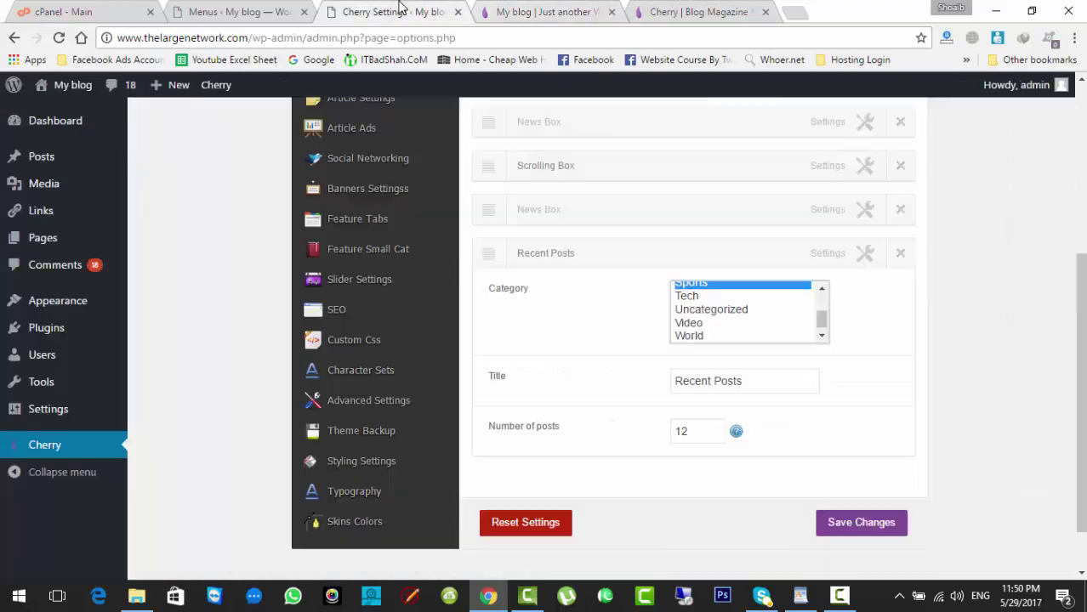
click(682, 431)
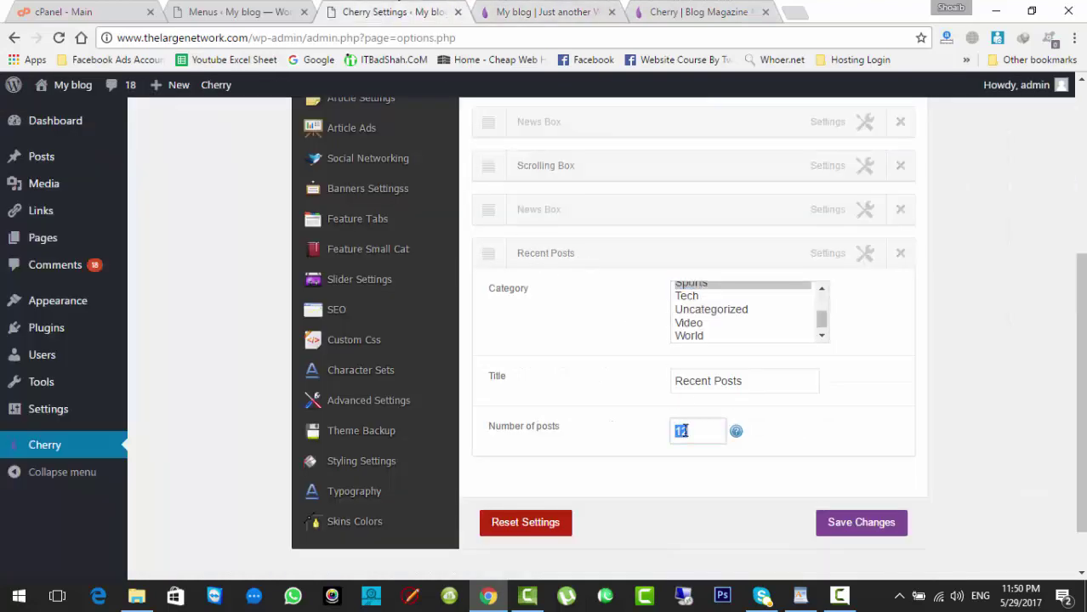
click(889, 514)
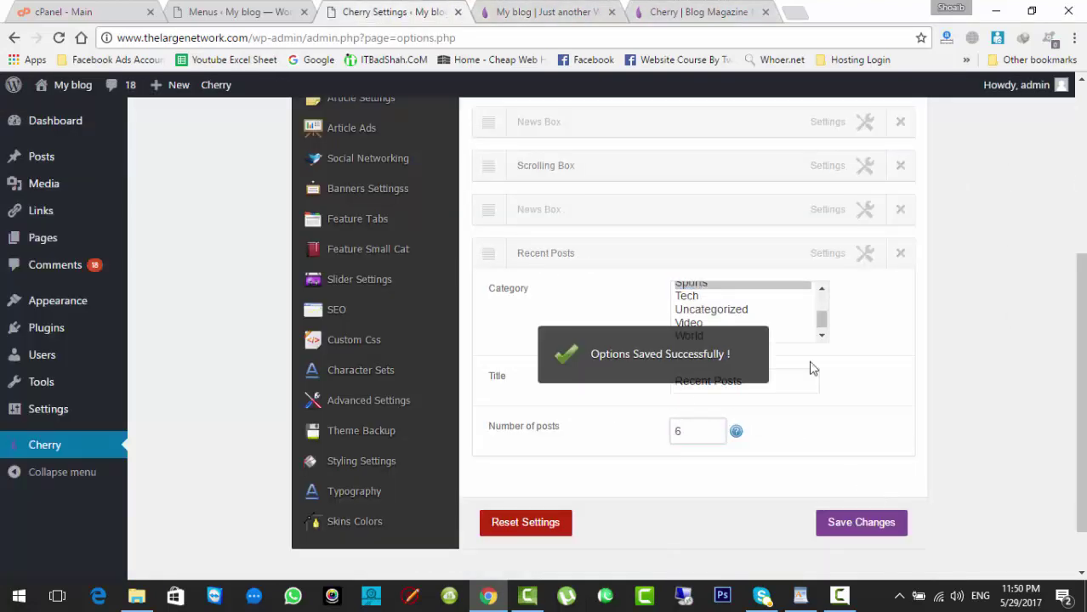
Step: Check the Recent Posts box on the live homepage and examine the boxes that follow it on the official demo
click(561, 17)
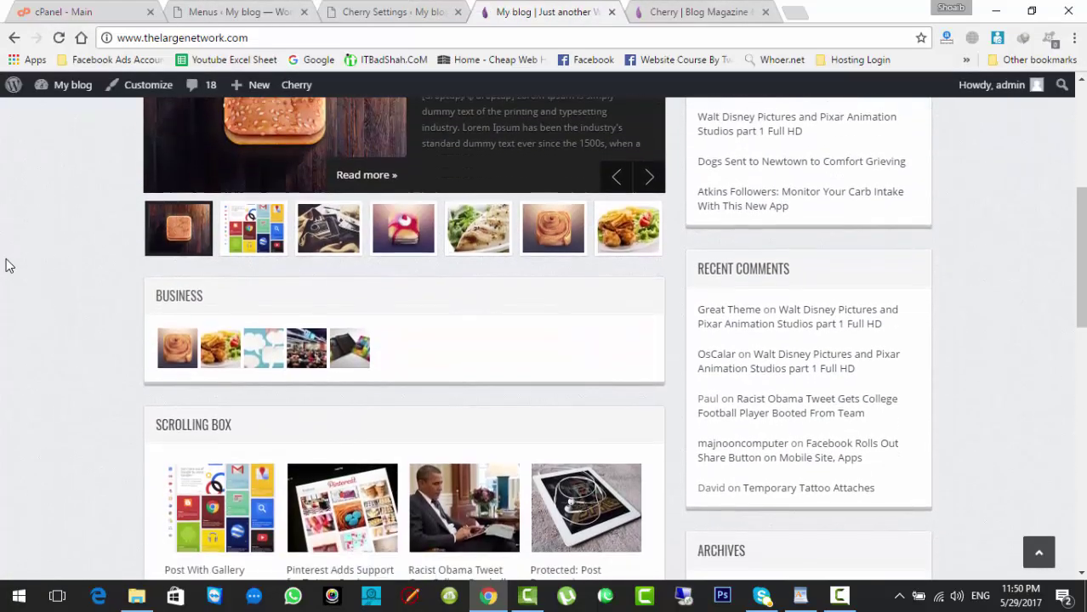
scroll(6, 266, down, 5)
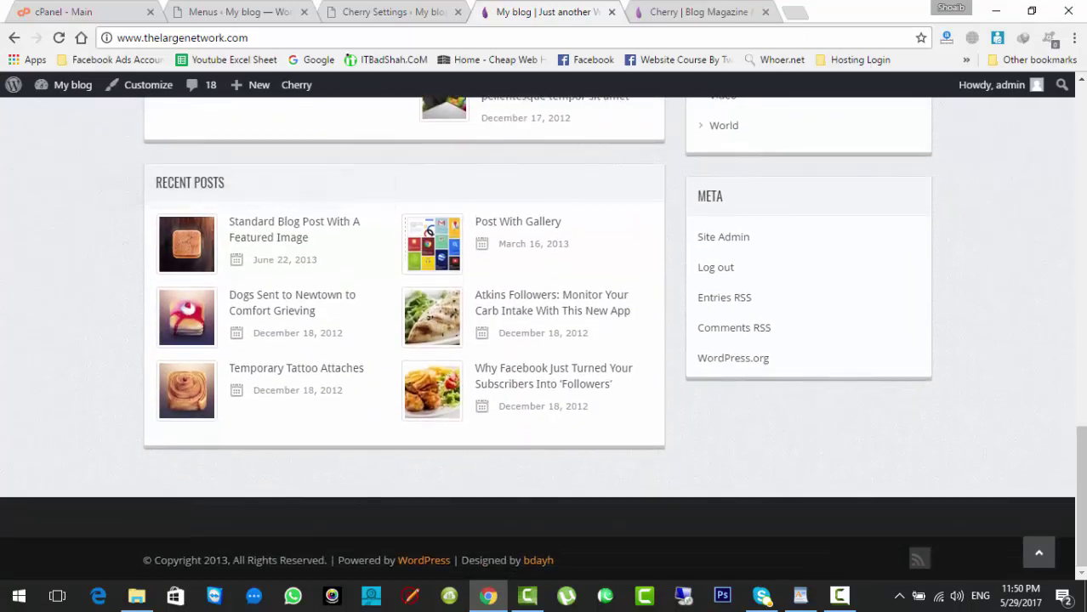
click(703, 10)
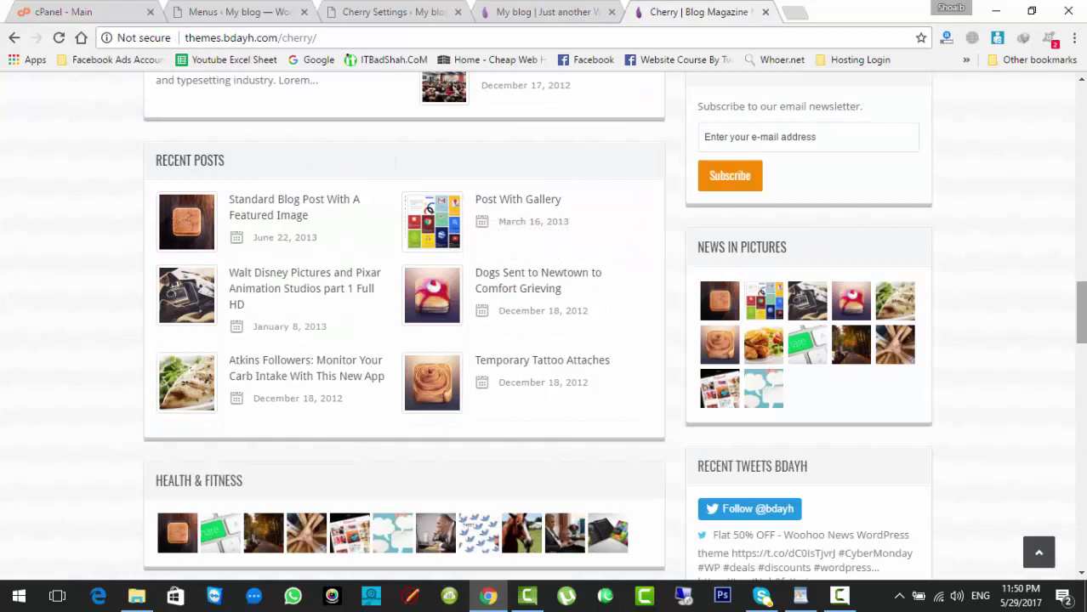
scroll(674, 235, down, 3)
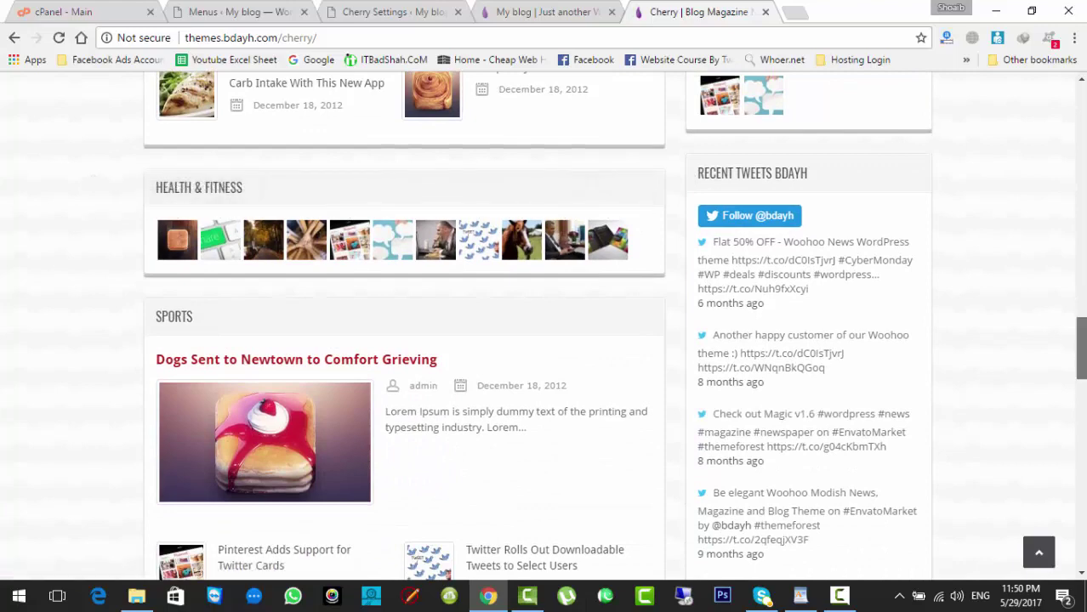
scroll(614, 328, down, 3)
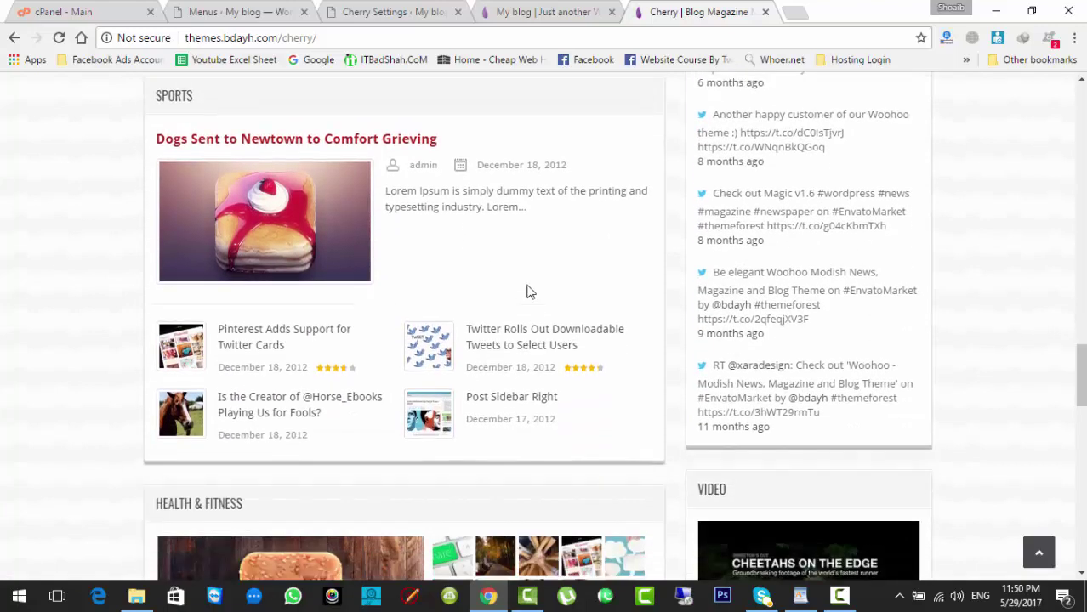
Step: Add a Business News Box with 7 posts and the layout of one large image beside small thumbnails, and save the changes
click(538, 11)
click(405, 9)
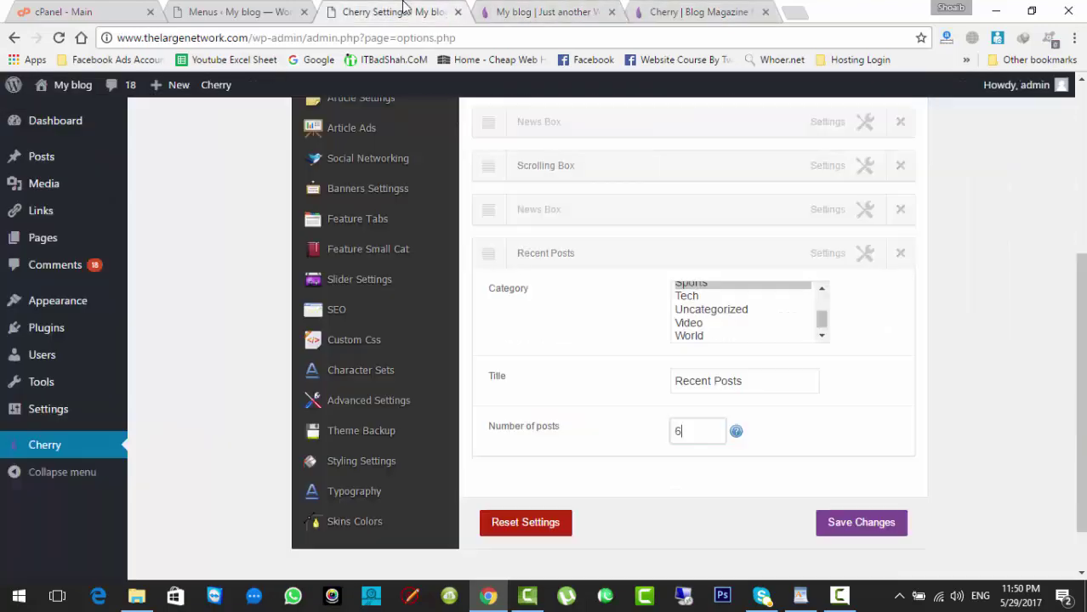
click(488, 259)
scroll(566, 177, up, 2)
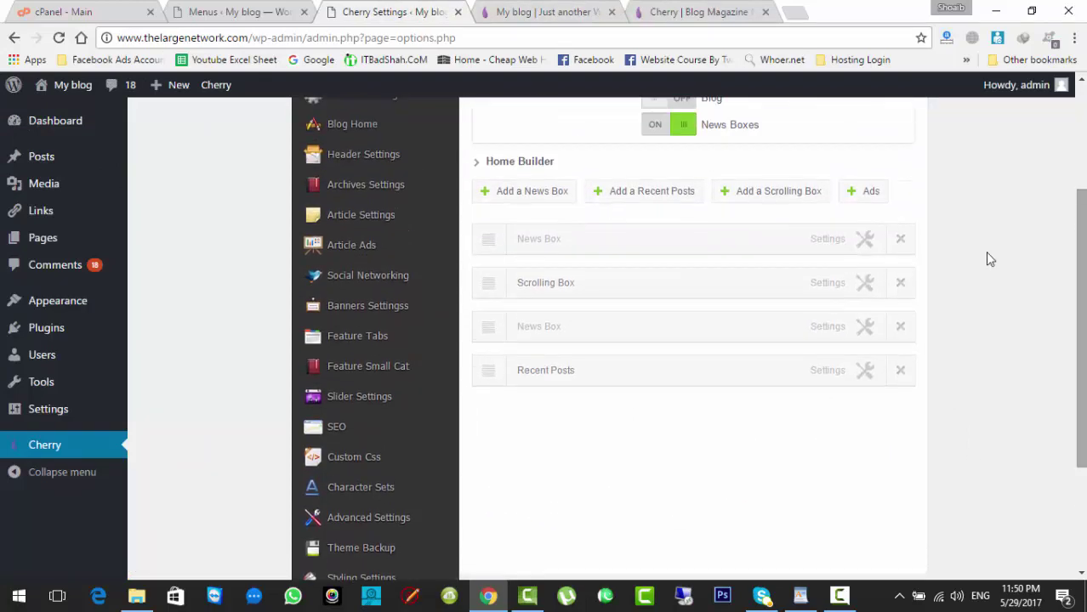
click(533, 193)
scroll(693, 340, down, 4)
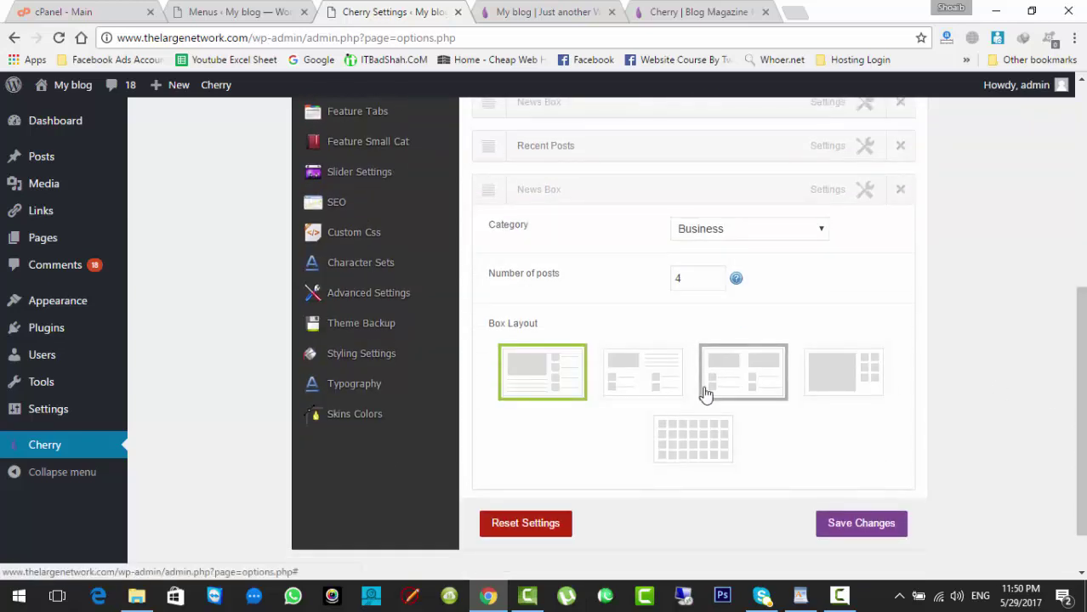
click(876, 385)
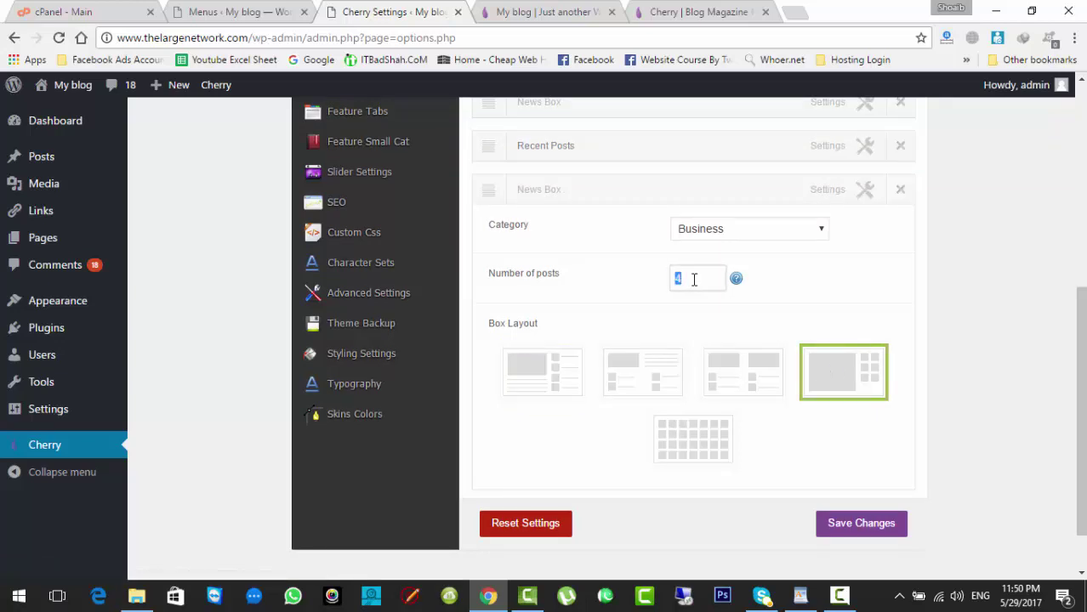
click(850, 521)
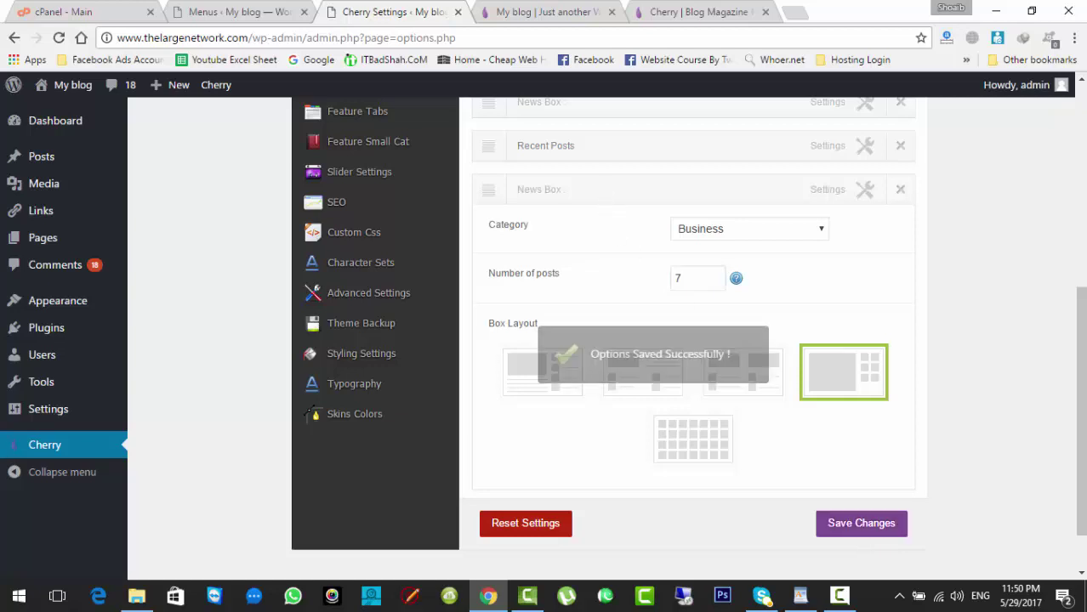
Step: Reload the live homepage and check the Business box below the Recent Posts box
click(576, 10)
click(511, 38)
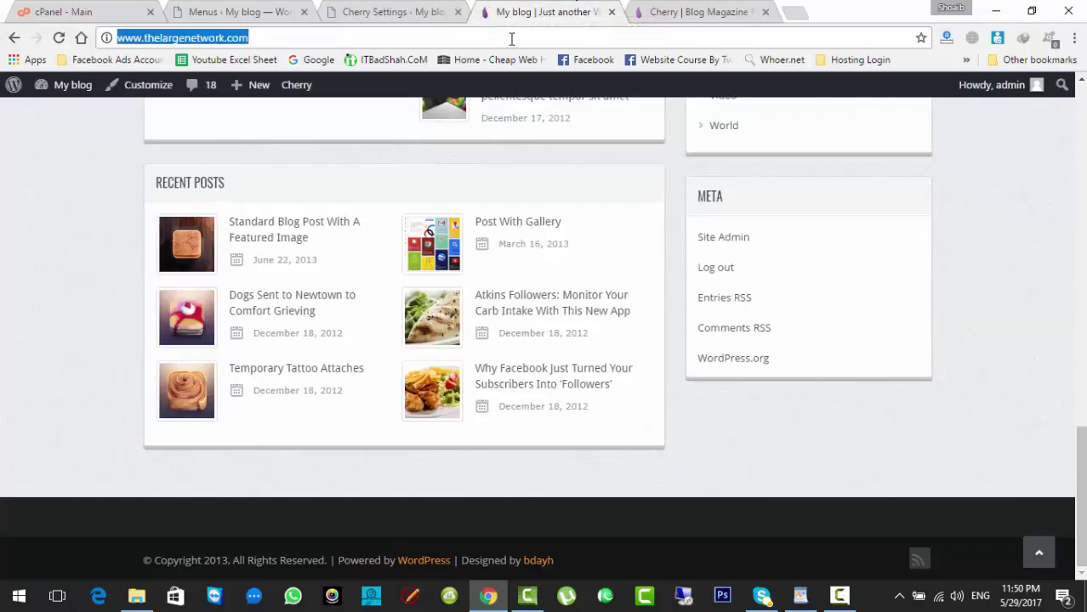
key(Return)
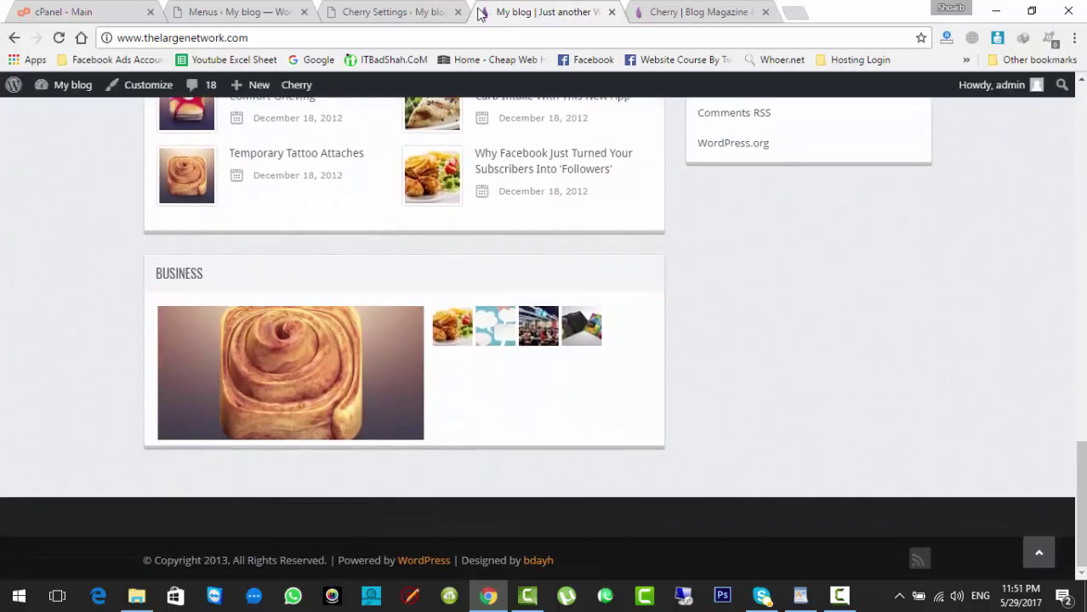
Step: Change the Business News Box to the layout with one large post beside a list of thumbnail posts, save, and reload the live homepage
click(396, 10)
click(627, 360)
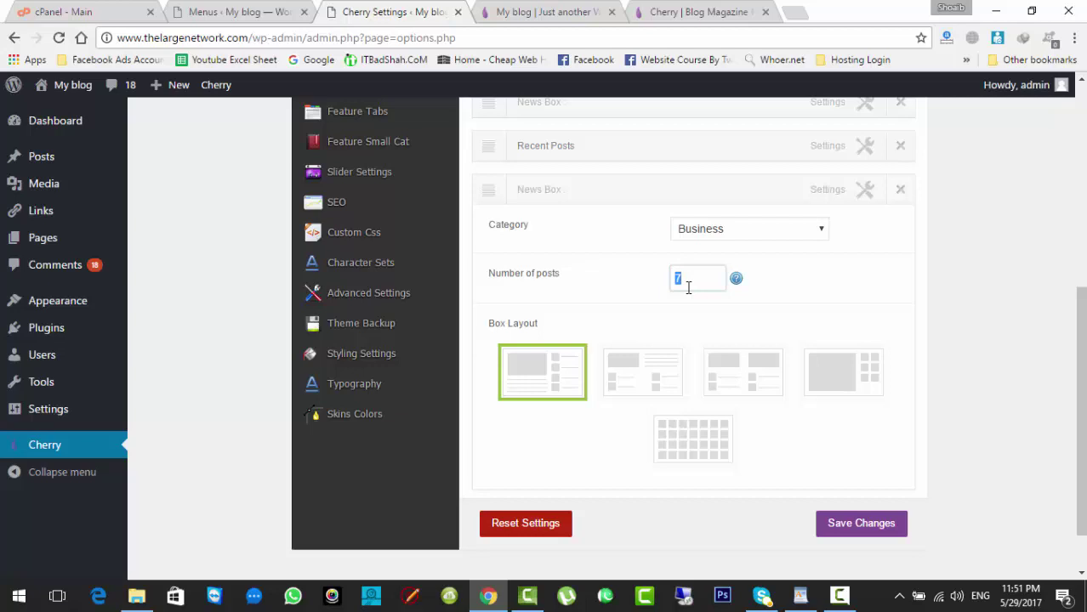
key(Return)
click(544, 12)
click(56, 38)
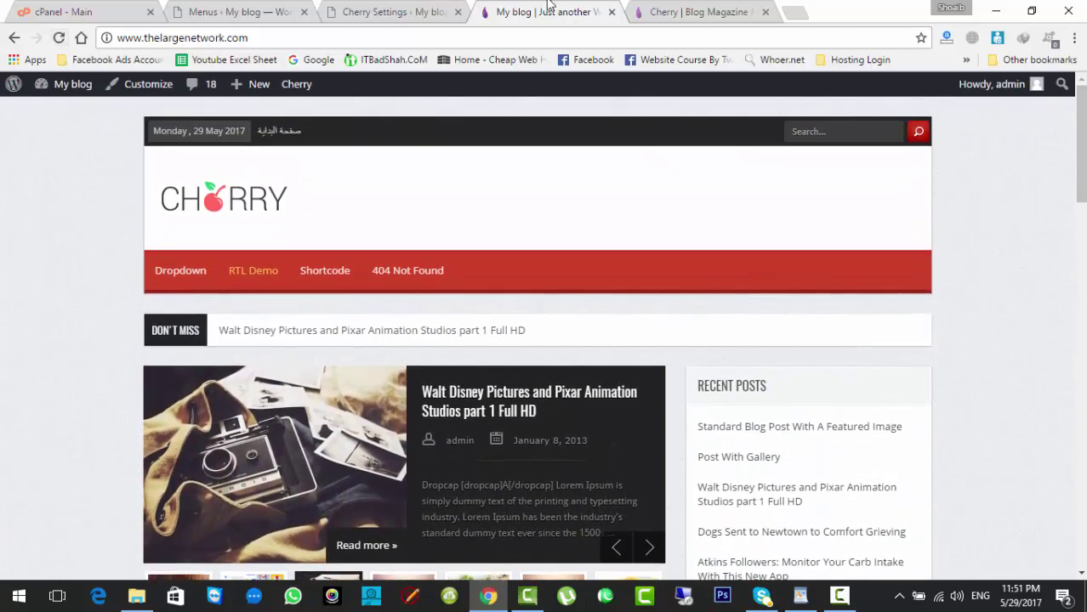
Step: Search the web for "fancy stream" in a new tab and open the Fancy Streams site
click(808, 17)
text(fa)
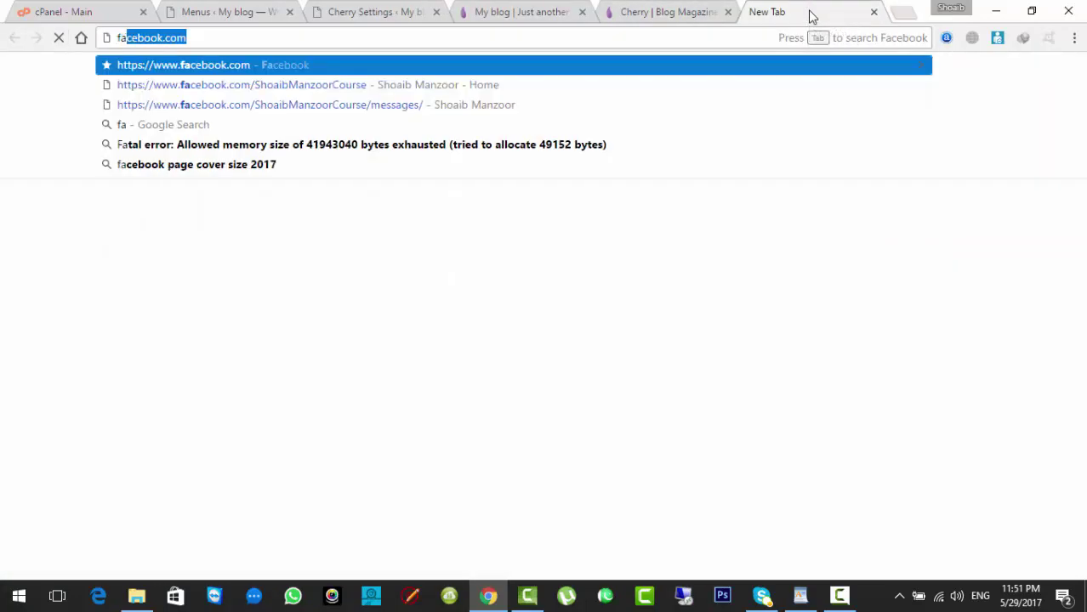
text(ncy)
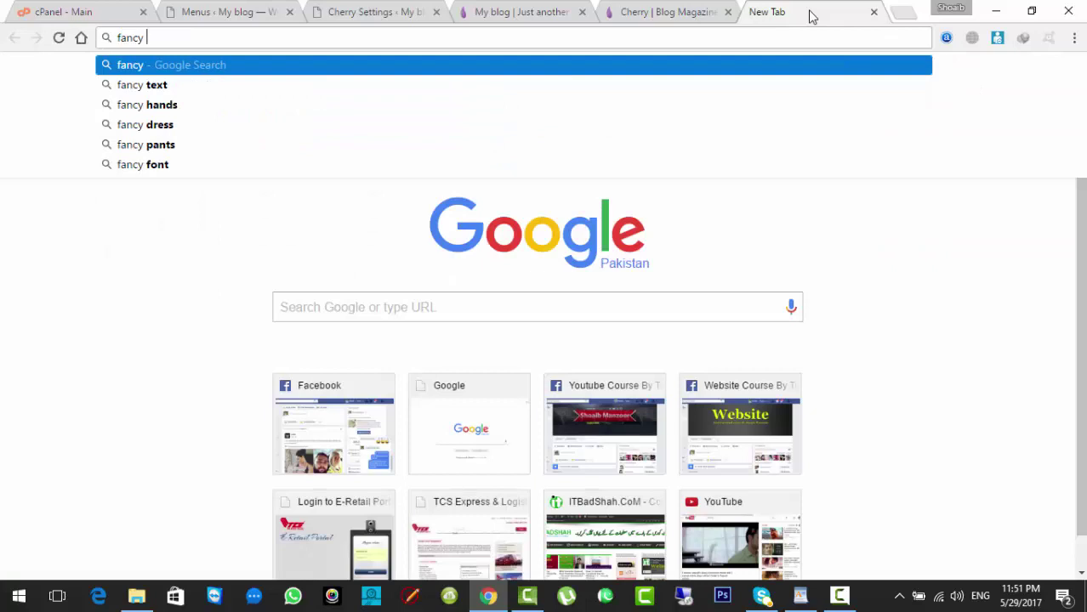
text( stream)
key(Return)
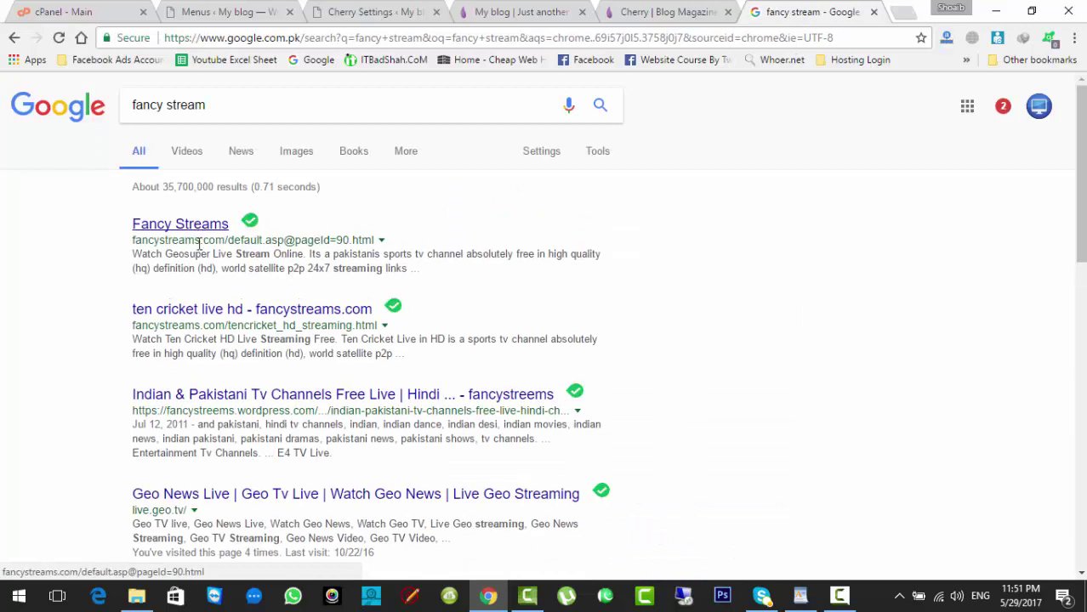
click(194, 223)
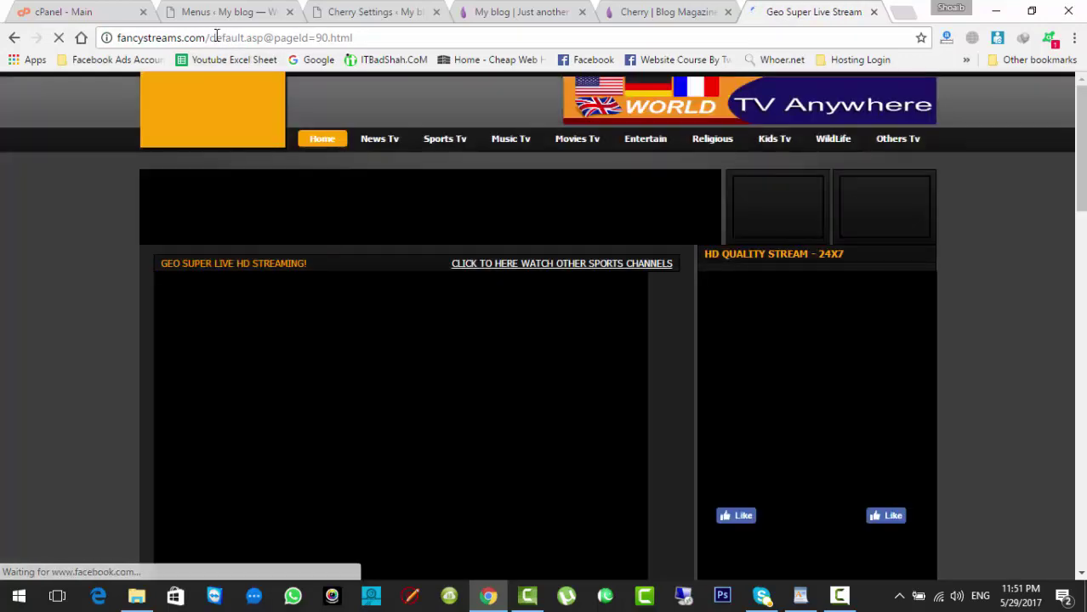
Step: Look through the Fancy Streams site as a website example and close its tab
drag(1073, 174, 1084, 325)
scroll(1083, 328, down, 2)
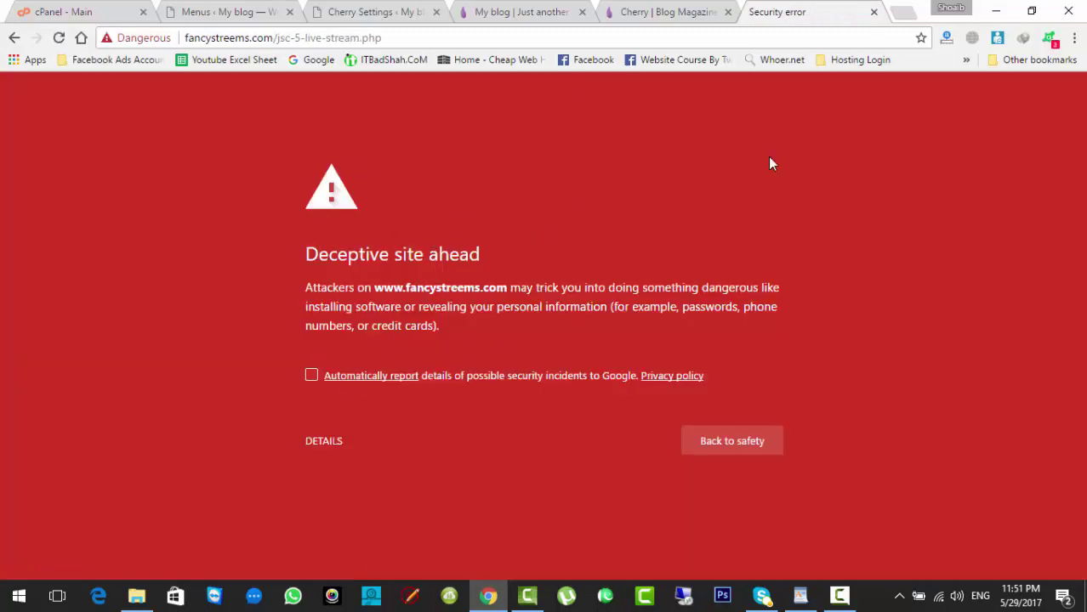
click(873, 12)
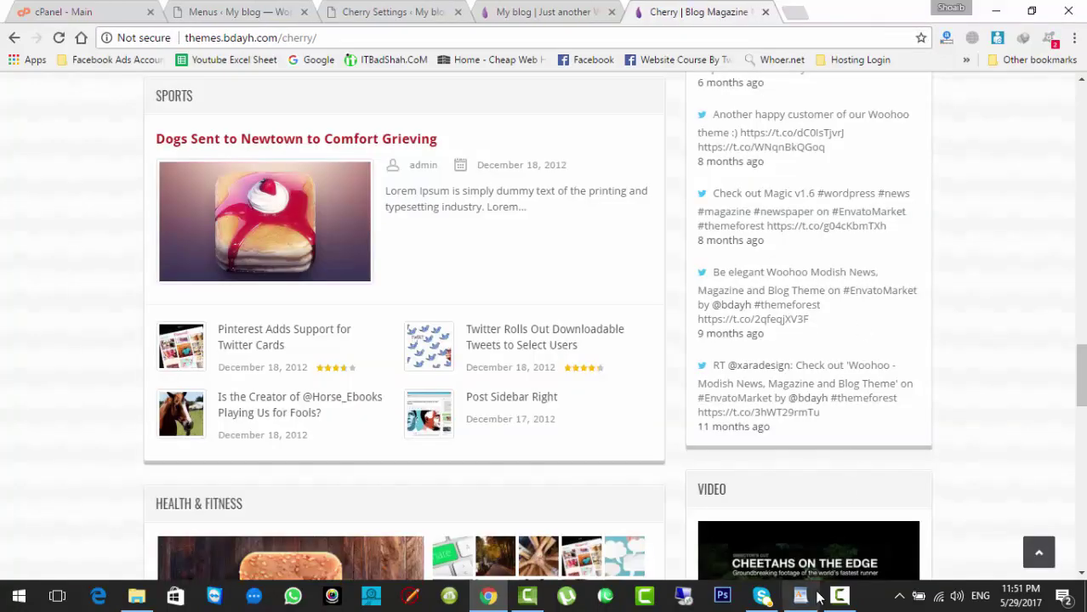
Step: Review the official Cherry demo homepage from its Sports box up to the slider and header
scroll(614, 326, up, 20)
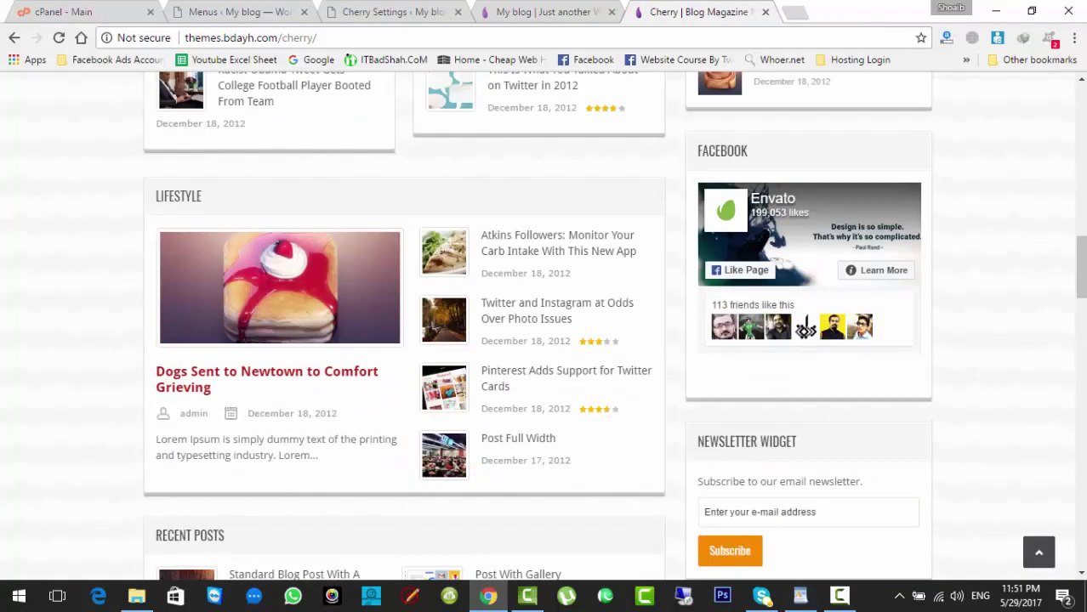
scroll(614, 326, up, 2)
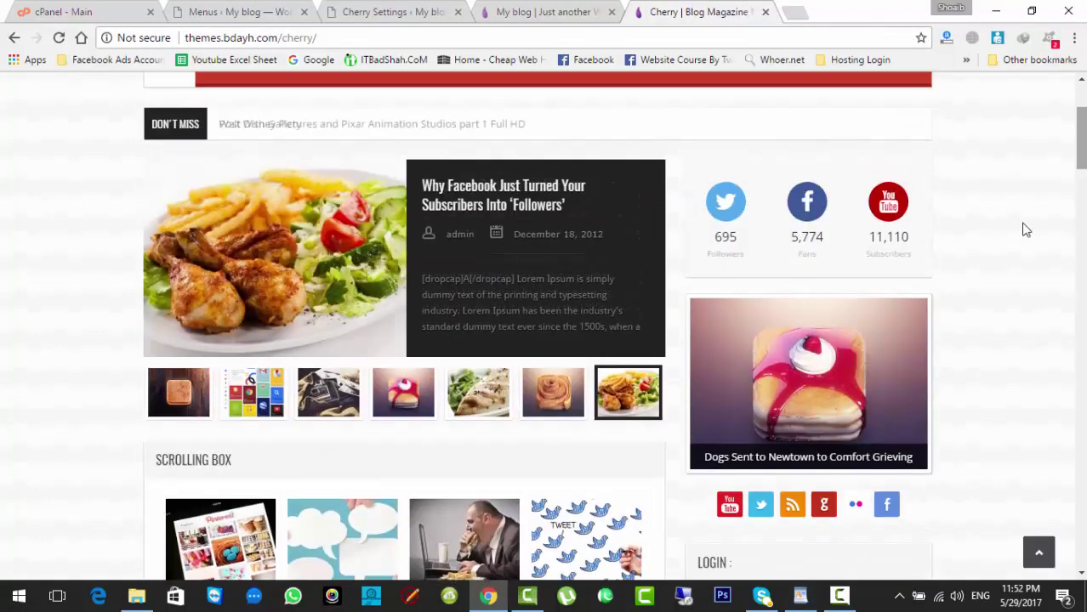
click(839, 595)
click(839, 595)
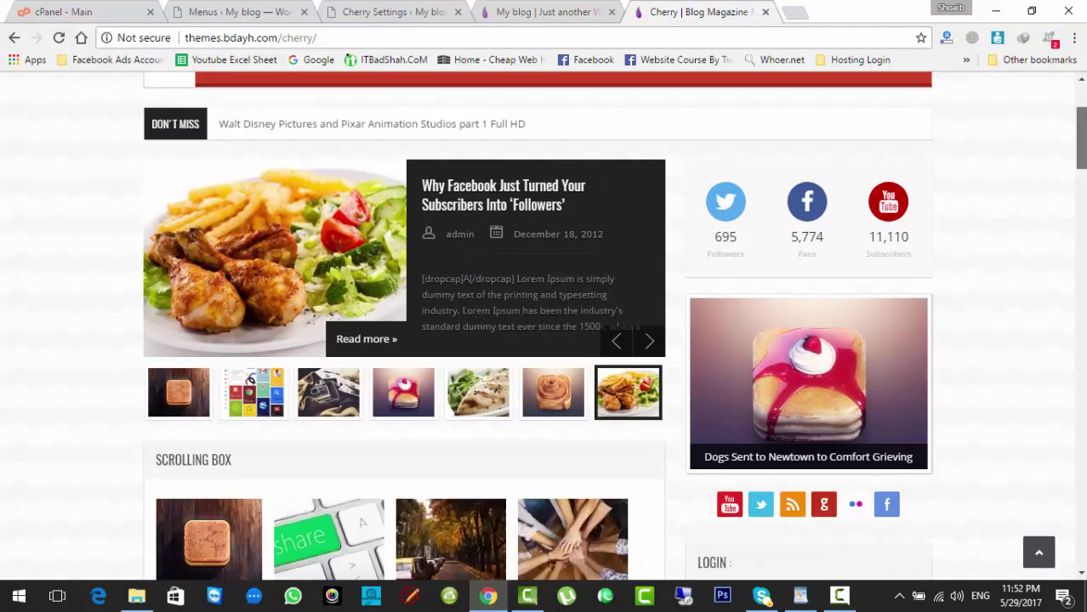
scroll(646, 306, up, 3)
Step: Review the live homepage's header, slider, Business box and sidebar for comparison with the official demo
click(564, 11)
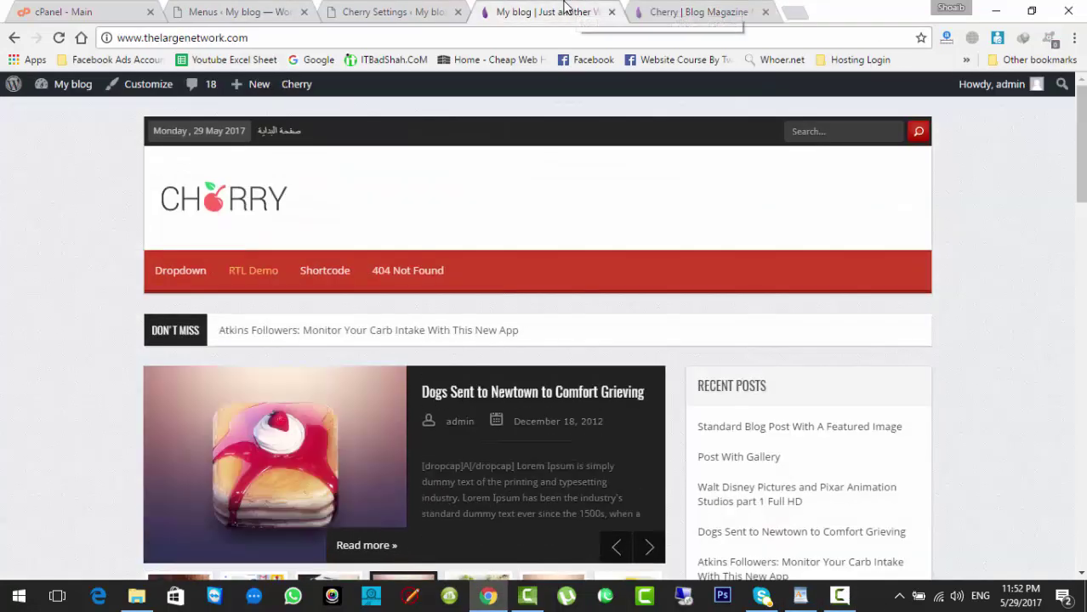
drag(1081, 185, 1076, 249)
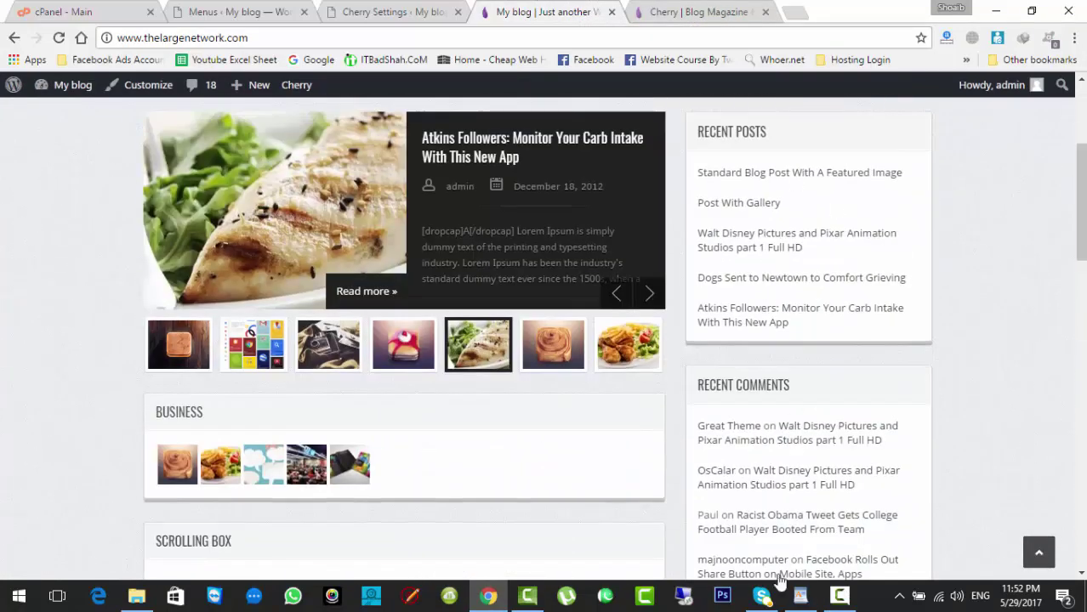
drag(1082, 201, 1082, 139)
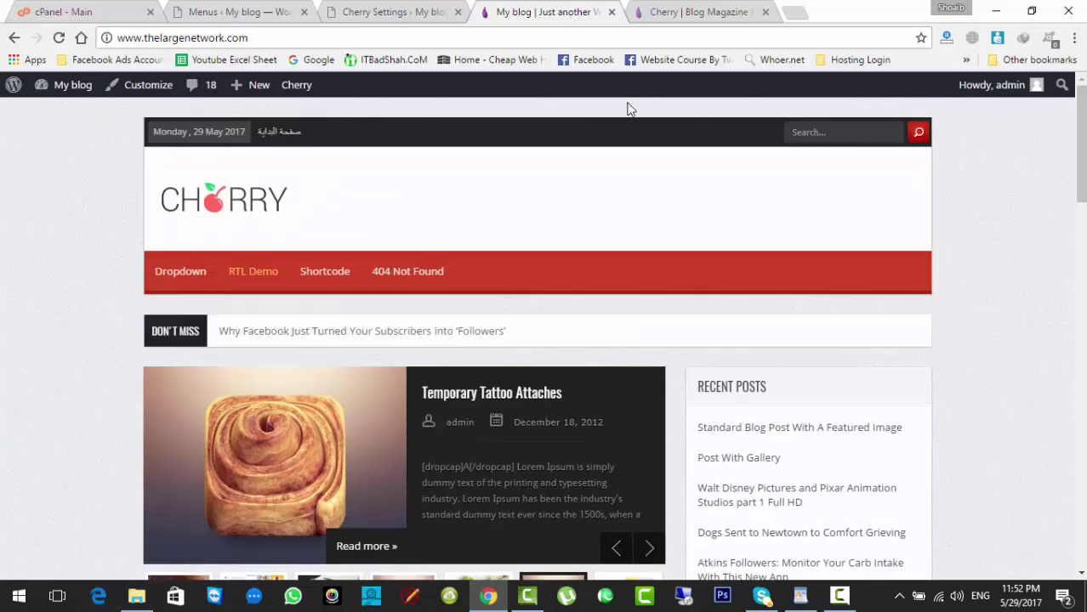